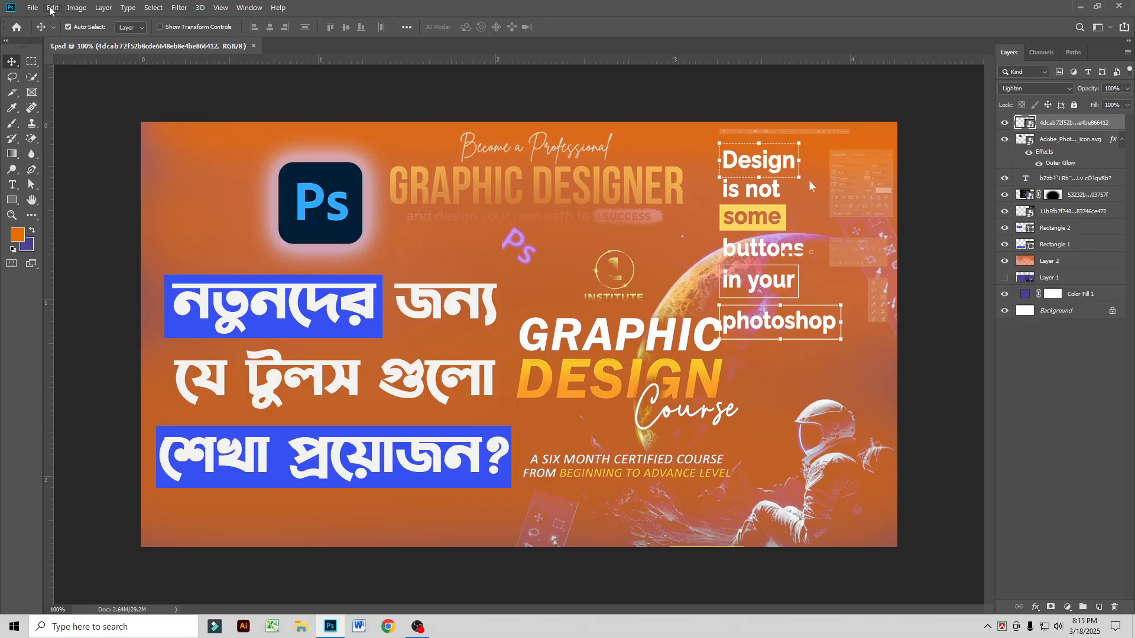
Step: Create a new blank document 1080 px wide and 1080 px high
{"action": "left_click", "coordinate": [33, 9]}
{"action": "left_click", "coordinate": [39, 20]}
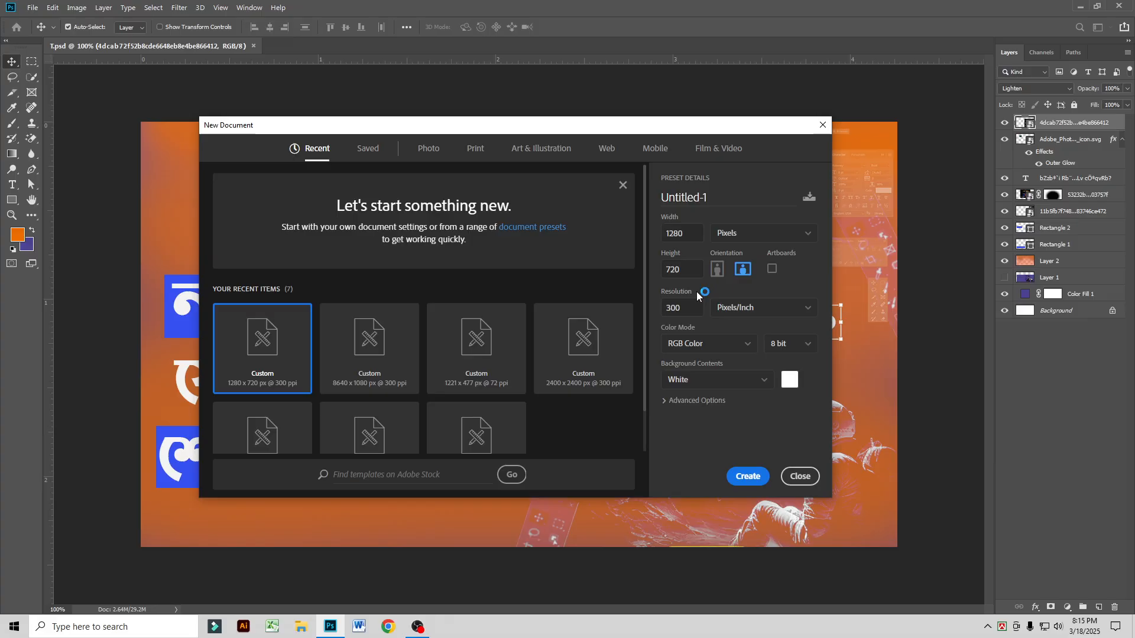
{"action": "left_click", "coordinate": [694, 232]}
{"action": "type", "text": "1080"}
{"action": "key", "text": "Tab"}
{"action": "type", "text": "1080"}
{"action": "key", "text": "Return"}
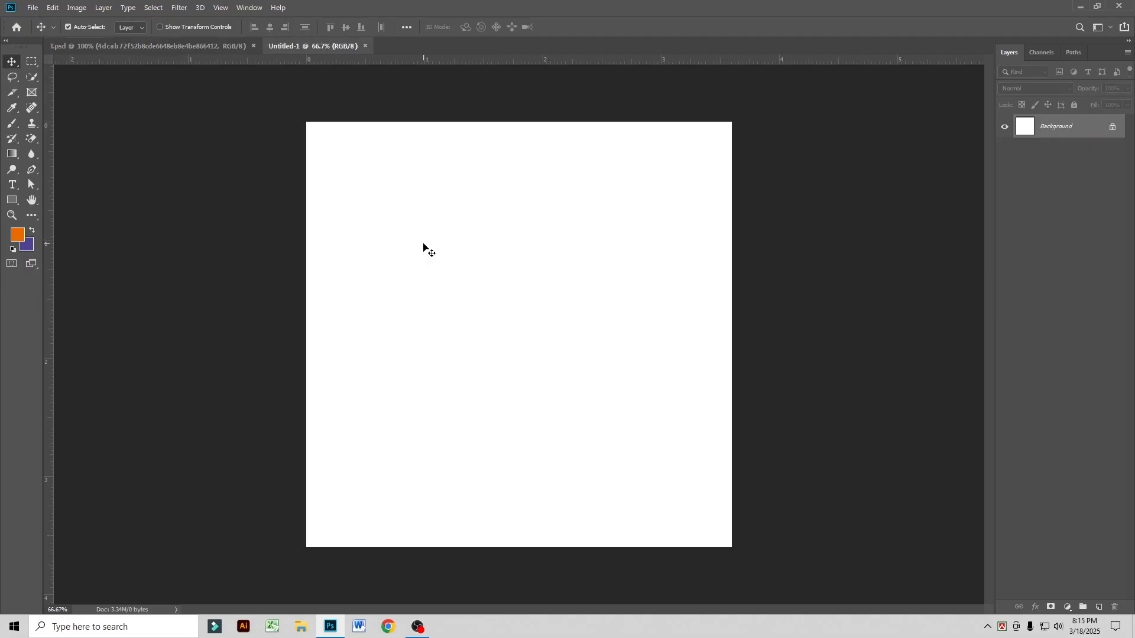
{"action": "right_click", "coordinate": [9, 63]}
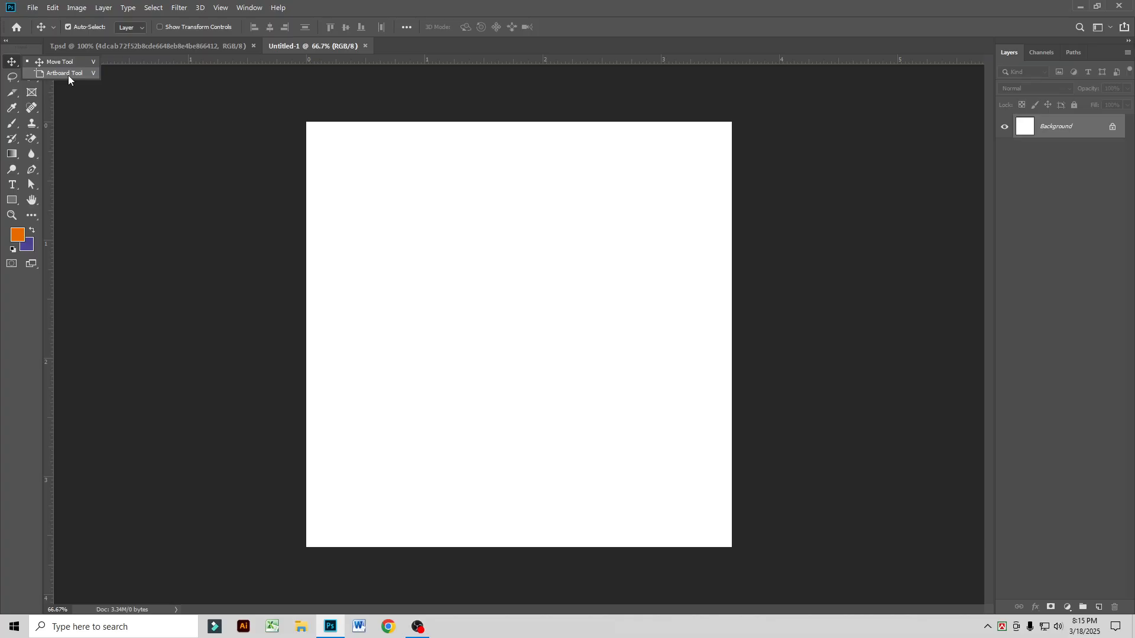
{"action": "left_click", "coordinate": [15, 61]}
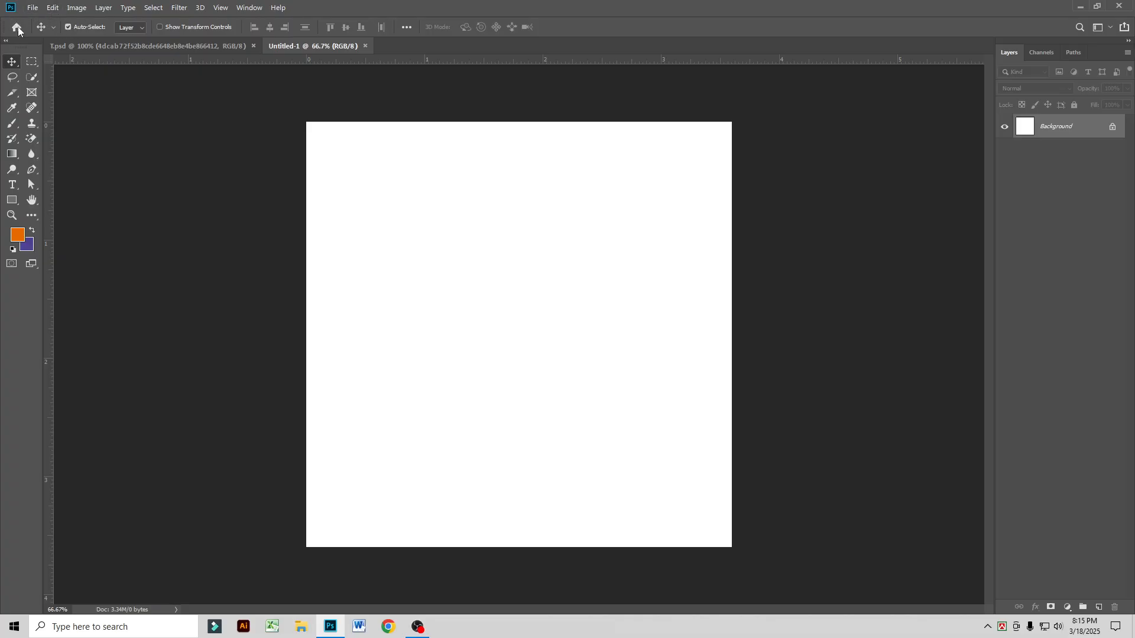
Step: Draw an orange rectangle about 359 by 367 px in the upper-left area of the canvas with the Rectangle Tool
{"action": "left_click", "coordinate": [12, 200]}
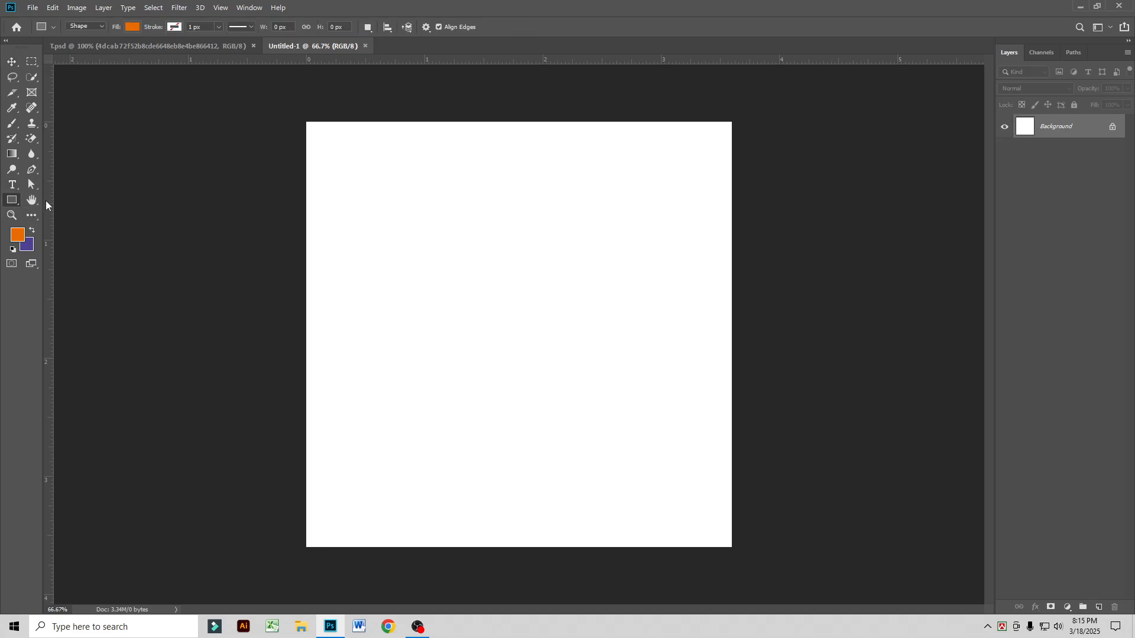
{"action": "right_click", "coordinate": [13, 201]}
{"action": "left_click", "coordinate": [58, 202]}
{"action": "left_click_drag", "start_coordinate": [394, 188], "coordinate": [535, 332]}
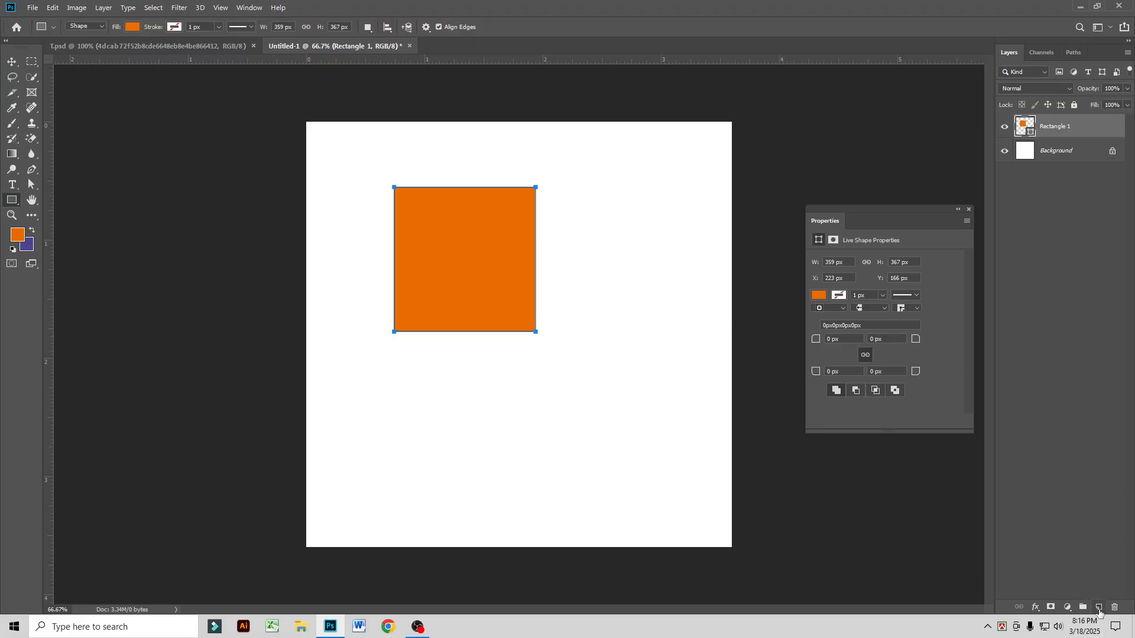
Step: Add a new layer and draw an orange ellipse about 331 by 347 px beside the square with the Ellipse Tool
{"action": "left_click", "coordinate": [1099, 607]}
{"action": "right_click", "coordinate": [12, 200]}
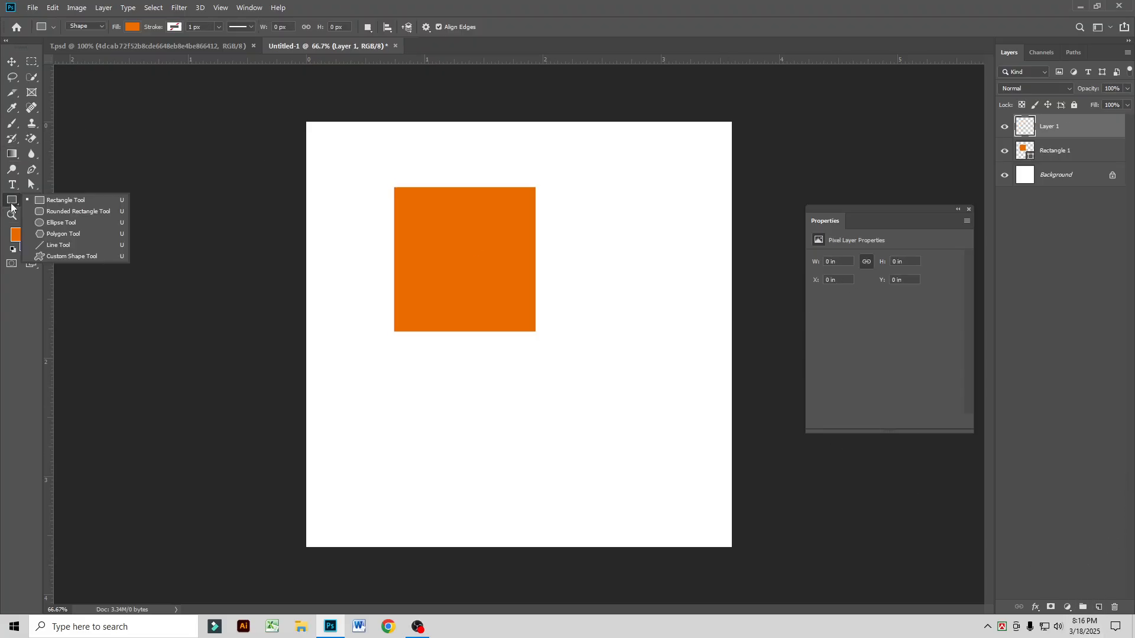
{"action": "left_click", "coordinate": [52, 218]}
{"action": "left_click_drag", "start_coordinate": [586, 259], "coordinate": [717, 396]}
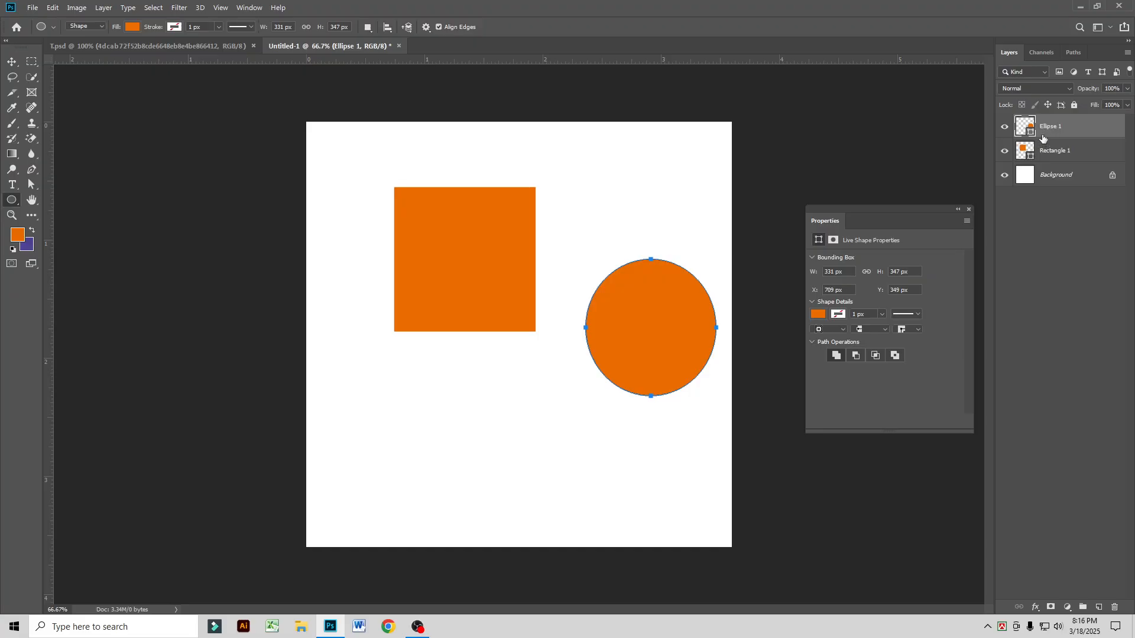
Step: Move the square and the circle around the canvas with the Move Tool, placing the square above the circle
{"action": "left_click", "coordinate": [11, 61]}
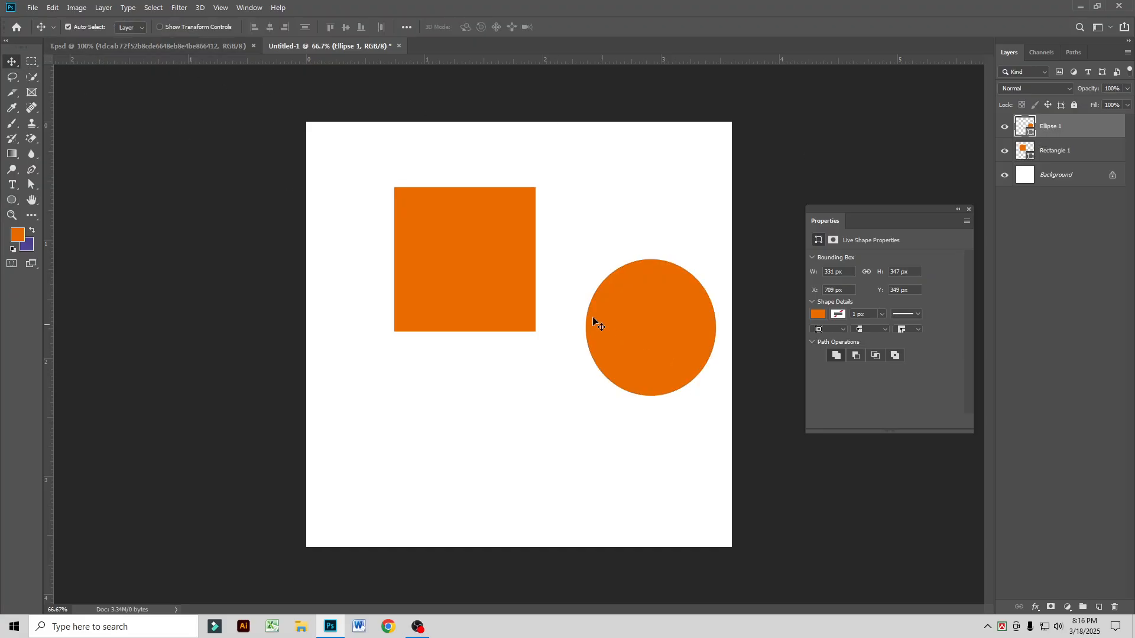
{"action": "left_click_drag", "start_coordinate": [516, 307], "coordinate": [506, 444]}
{"action": "left_click_drag", "start_coordinate": [664, 347], "coordinate": [408, 245]}
{"action": "left_click_drag", "start_coordinate": [489, 393], "coordinate": [630, 241]}
{"action": "left_click", "coordinate": [412, 276]}
{"action": "left_click_drag", "start_coordinate": [412, 279], "coordinate": [398, 429]}
{"action": "left_click_drag", "start_coordinate": [592, 293], "coordinate": [427, 294]}
{"action": "left_click_drag", "start_coordinate": [379, 387], "coordinate": [518, 426]}
{"action": "left_click_drag", "start_coordinate": [462, 292], "coordinate": [512, 235]}
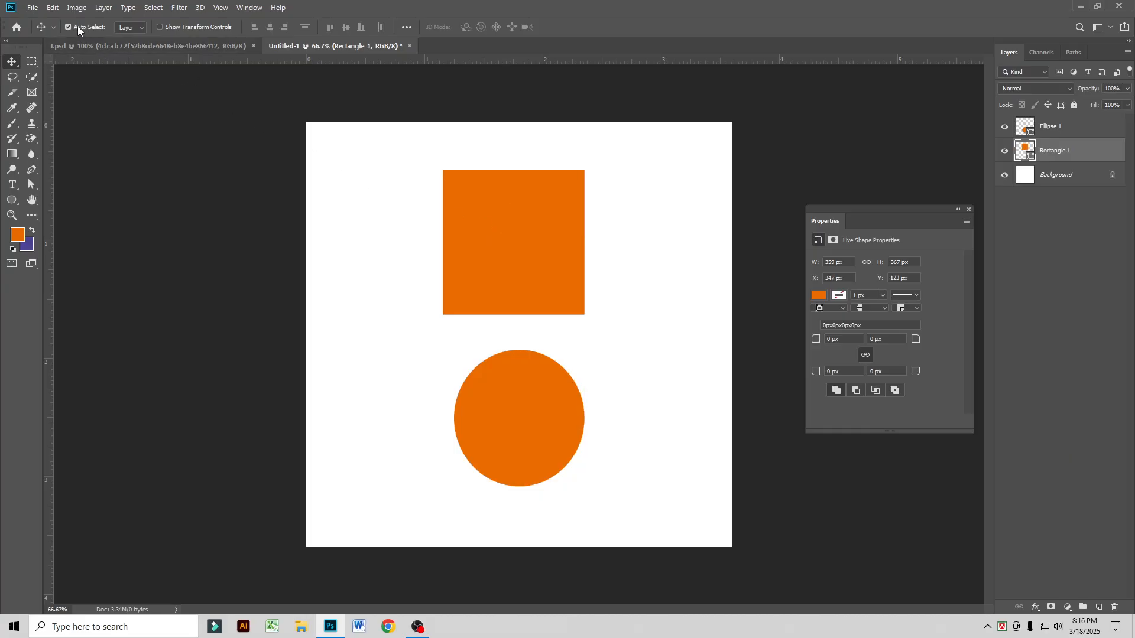
Step: Turn off Auto-Select and shift the square of the selected layer slightly left and down
{"action": "left_click_drag", "start_coordinate": [520, 250], "coordinate": [468, 447]}
{"action": "left_click_drag", "start_coordinate": [444, 260], "coordinate": [405, 367]}
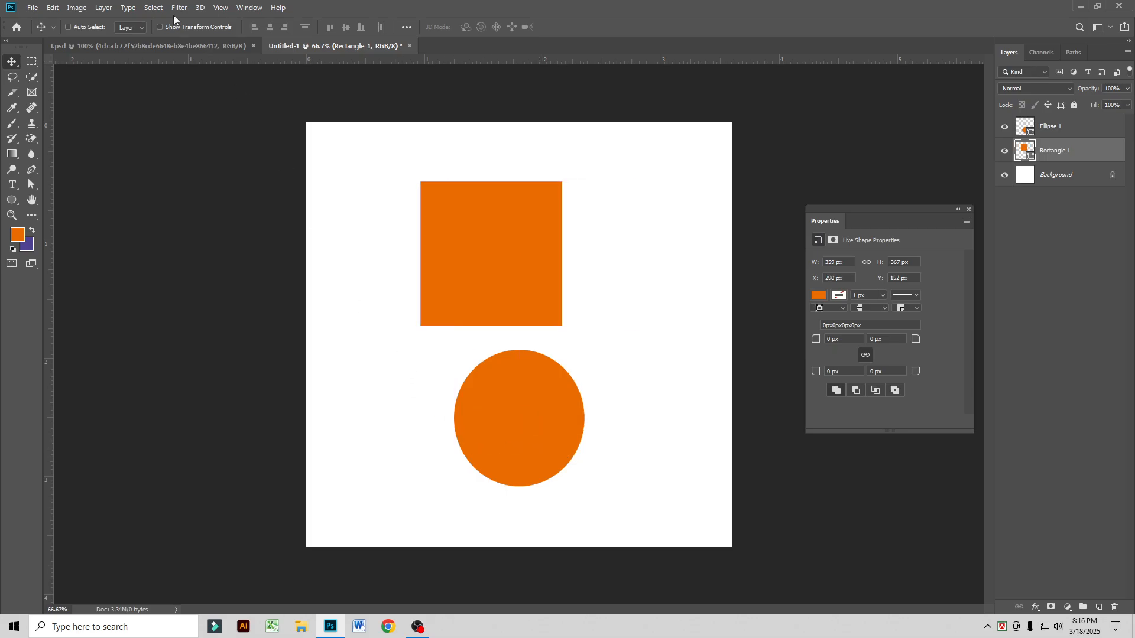
Step: With Auto-Select on, reposition both shapes so the circle sits directly above the square, horizontally centred on the canvas
{"action": "left_click_drag", "start_coordinate": [489, 438], "coordinate": [559, 434]}
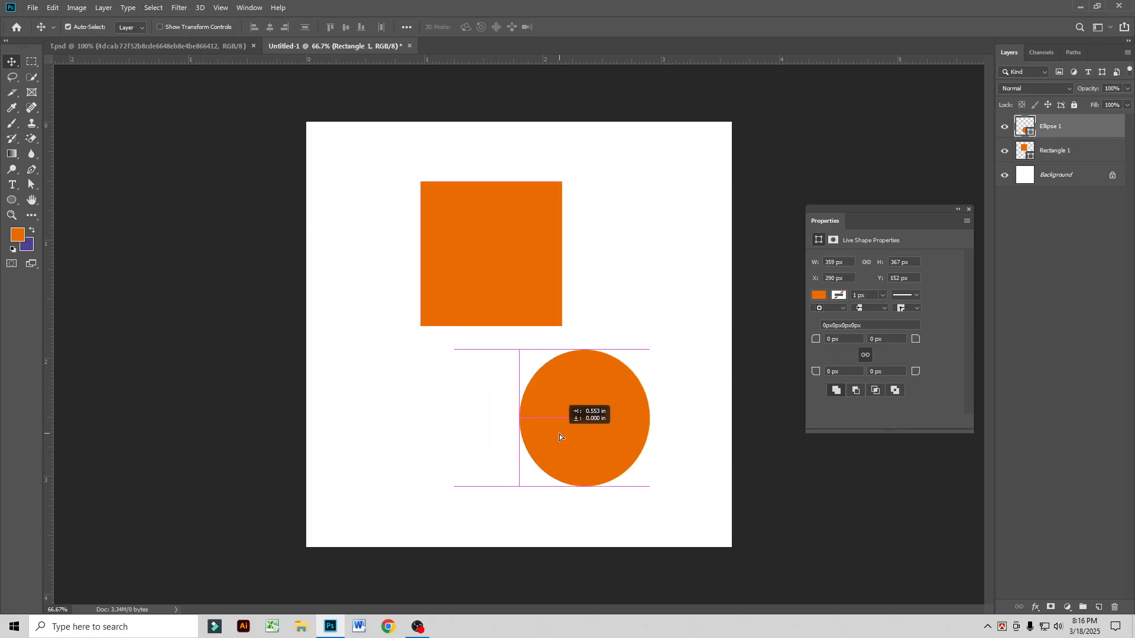
{"action": "left_click_drag", "start_coordinate": [467, 244], "coordinate": [548, 228]}
{"action": "left_click_drag", "start_coordinate": [508, 401], "coordinate": [377, 372]}
{"action": "left_click_drag", "start_coordinate": [601, 291], "coordinate": [661, 381]}
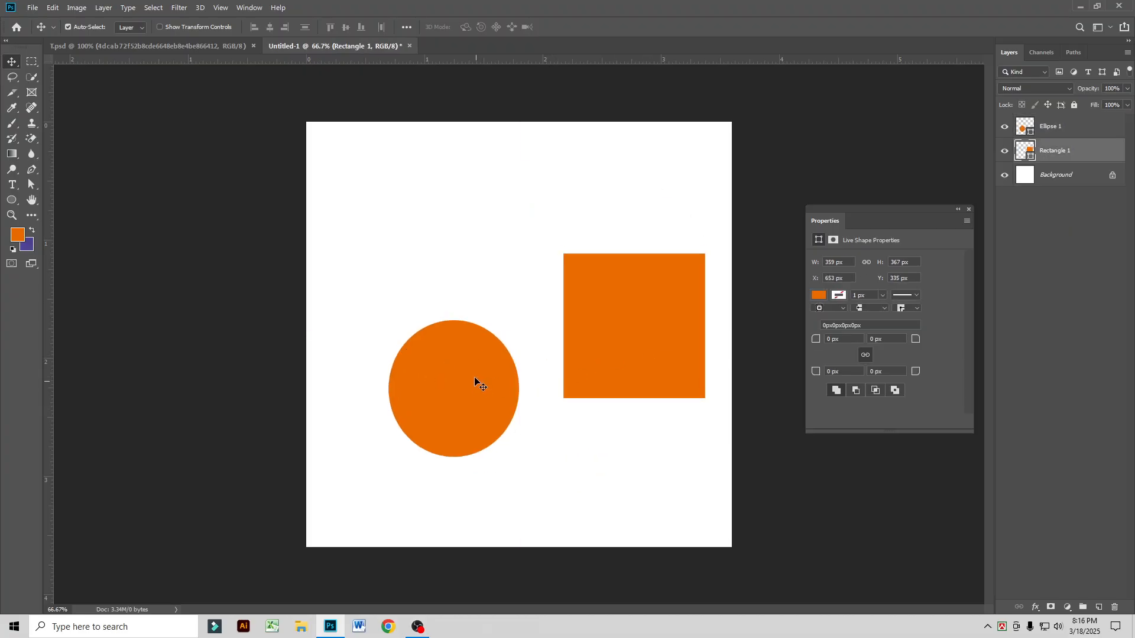
{"action": "left_click_drag", "start_coordinate": [476, 382], "coordinate": [469, 251]}
{"action": "left_click_drag", "start_coordinate": [609, 355], "coordinate": [491, 445]}
{"action": "left_click", "coordinate": [487, 305]}
{"action": "left_click_drag", "start_coordinate": [487, 302], "coordinate": [527, 304]}
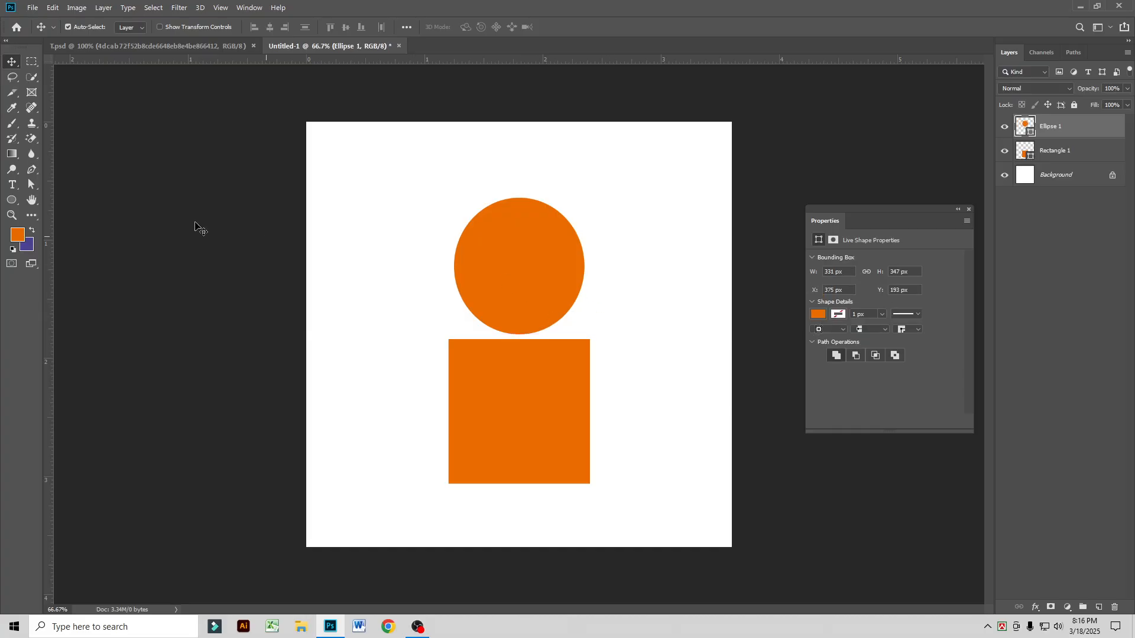
Step: Select the circle's upper half with the Rectangular Marquee Tool and try to delete the selected area
{"action": "right_click", "coordinate": [29, 63]}
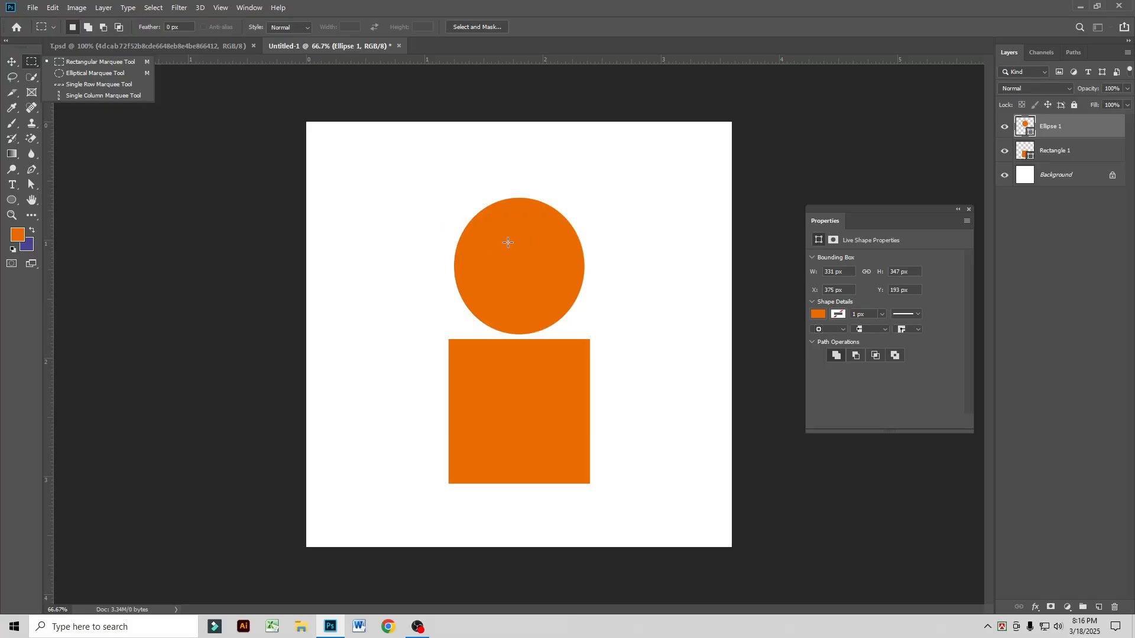
{"action": "left_click_drag", "start_coordinate": [383, 176], "coordinate": [665, 265]}
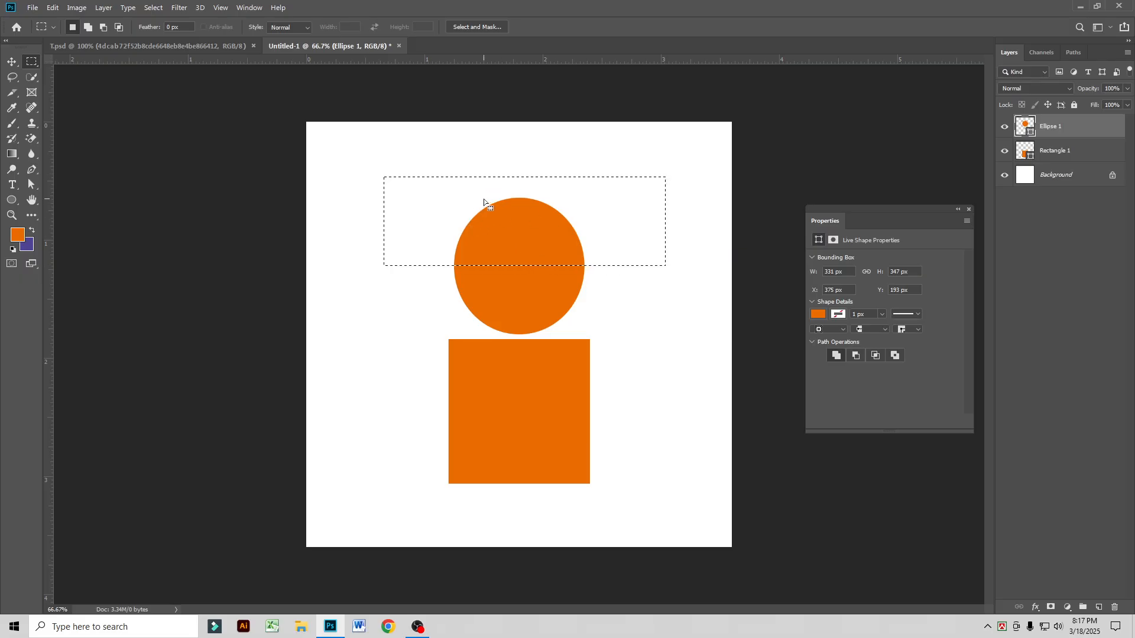
{"action": "key", "text": "Delete"}
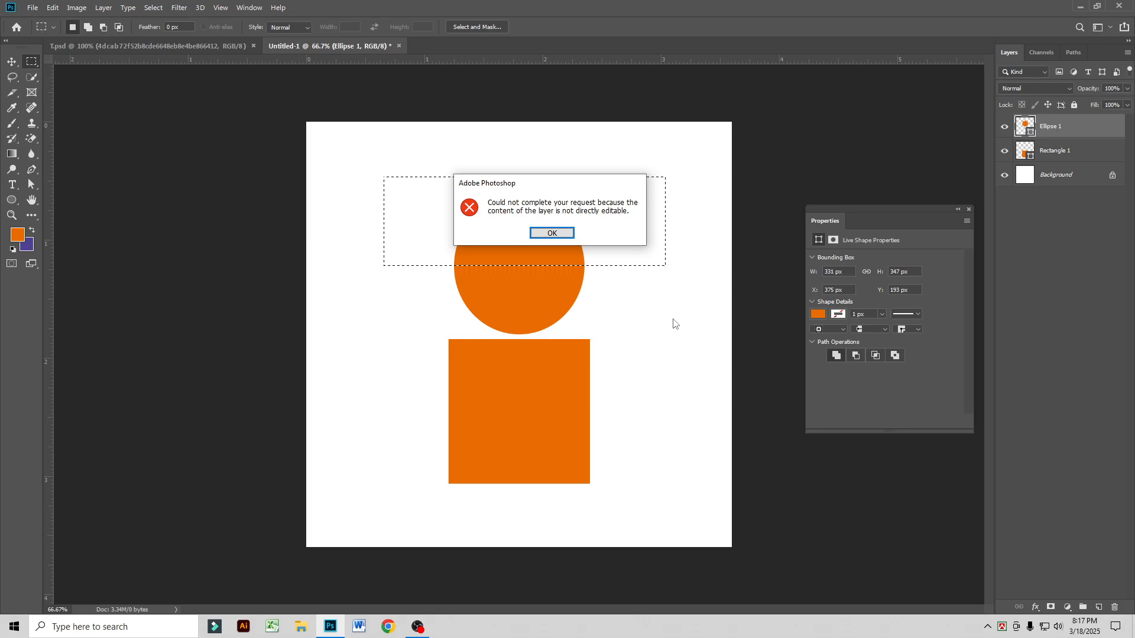
{"action": "left_click", "coordinate": [569, 234]}
Step: Convert the Ellipse 1 layer to a smart object and rasterize it to delete the circle's selected upper half
{"action": "right_click", "coordinate": [1062, 130]}
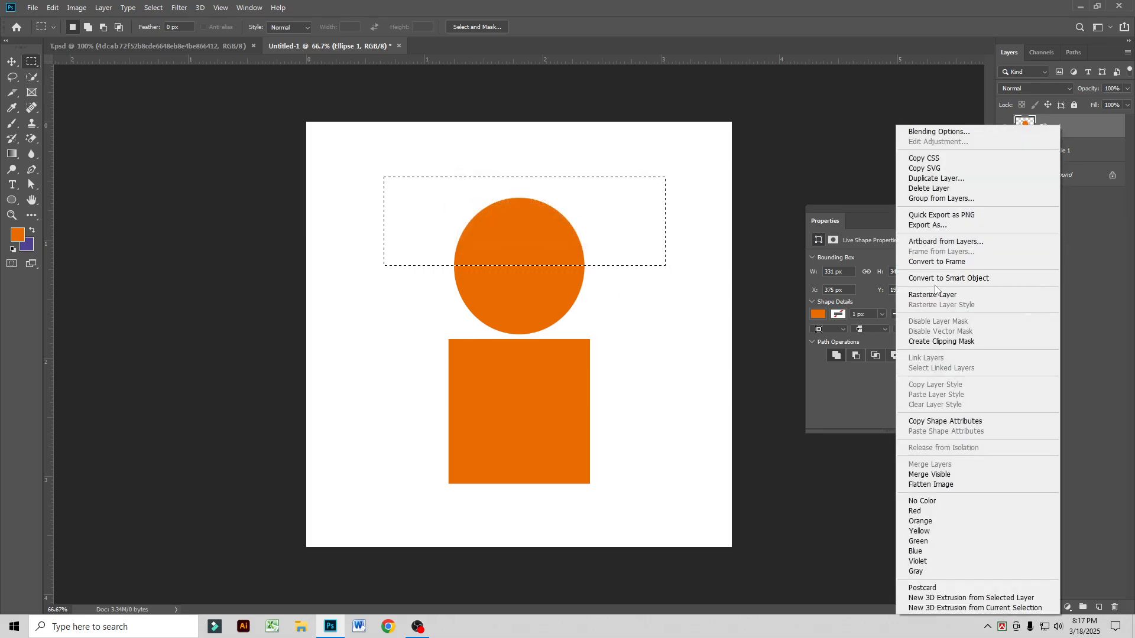
{"action": "left_click", "coordinate": [969, 278]}
{"action": "right_click", "coordinate": [1053, 127]}
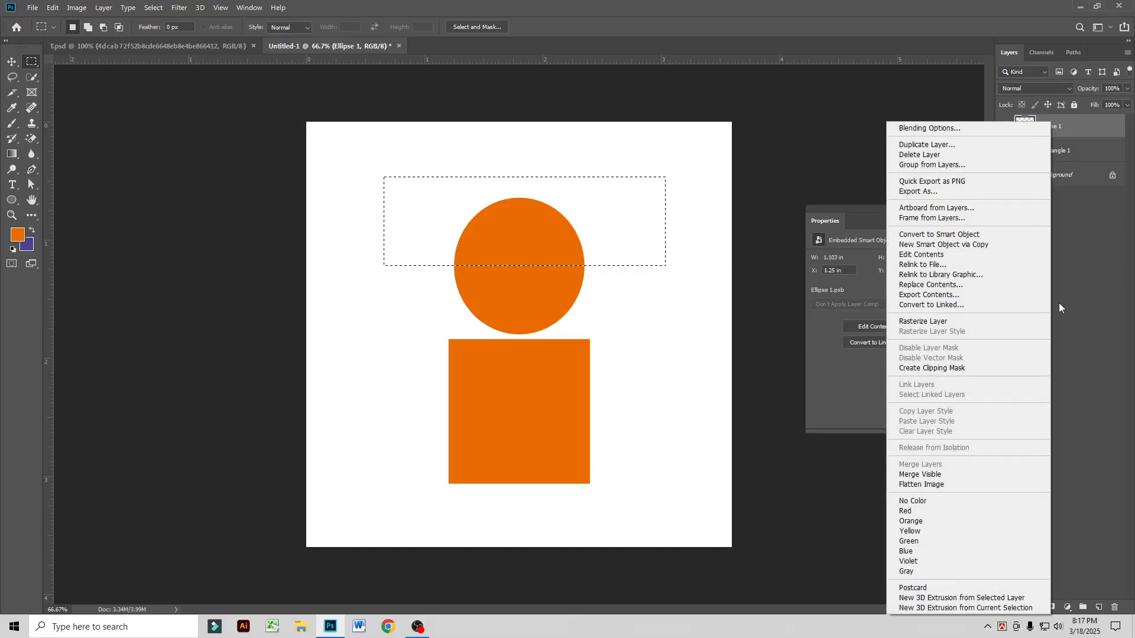
{"action": "left_click", "coordinate": [933, 324]}
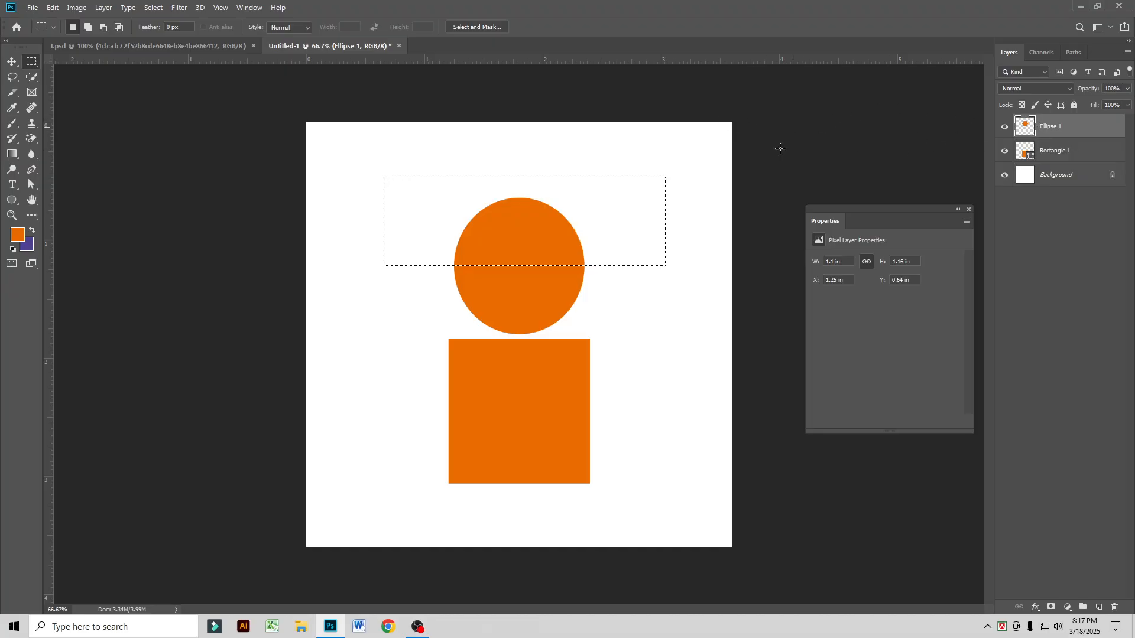
{"action": "key", "text": "Delete"}
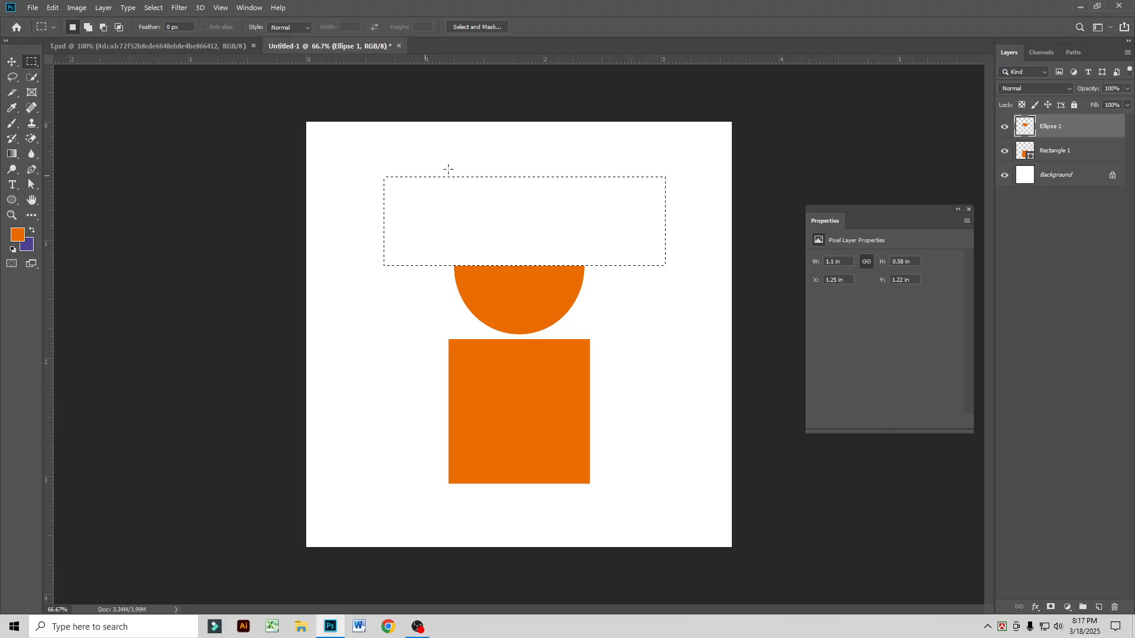
{"action": "key", "text": "ctrl+d"}
Step: Rasterize the Rectangle 1 layer and cut a rectangular opening out of the square's middle using a marquee selection
{"action": "left_click_drag", "start_coordinate": [480, 364], "coordinate": [559, 460]}
{"action": "right_click", "coordinate": [1067, 151]}
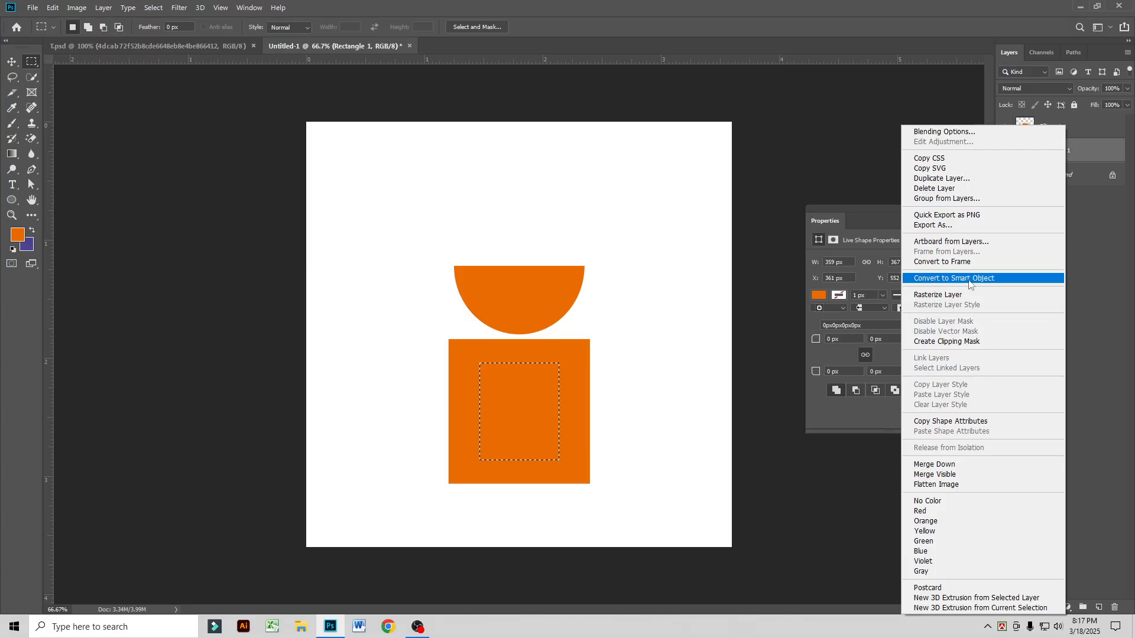
{"action": "left_click", "coordinate": [958, 295]}
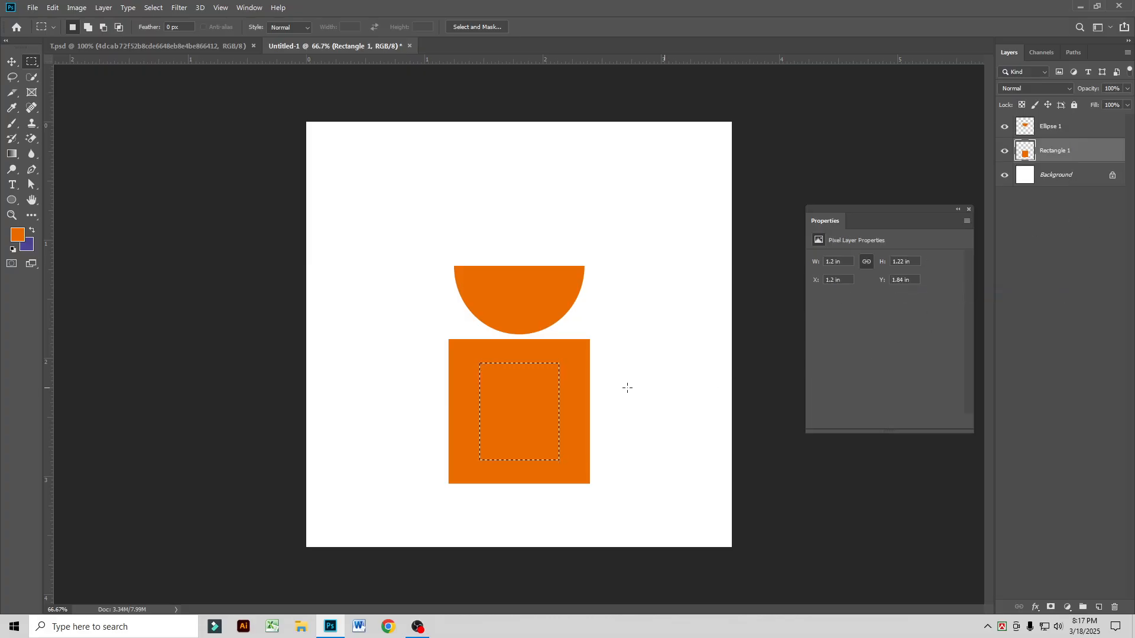
{"action": "key", "text": "Delete"}
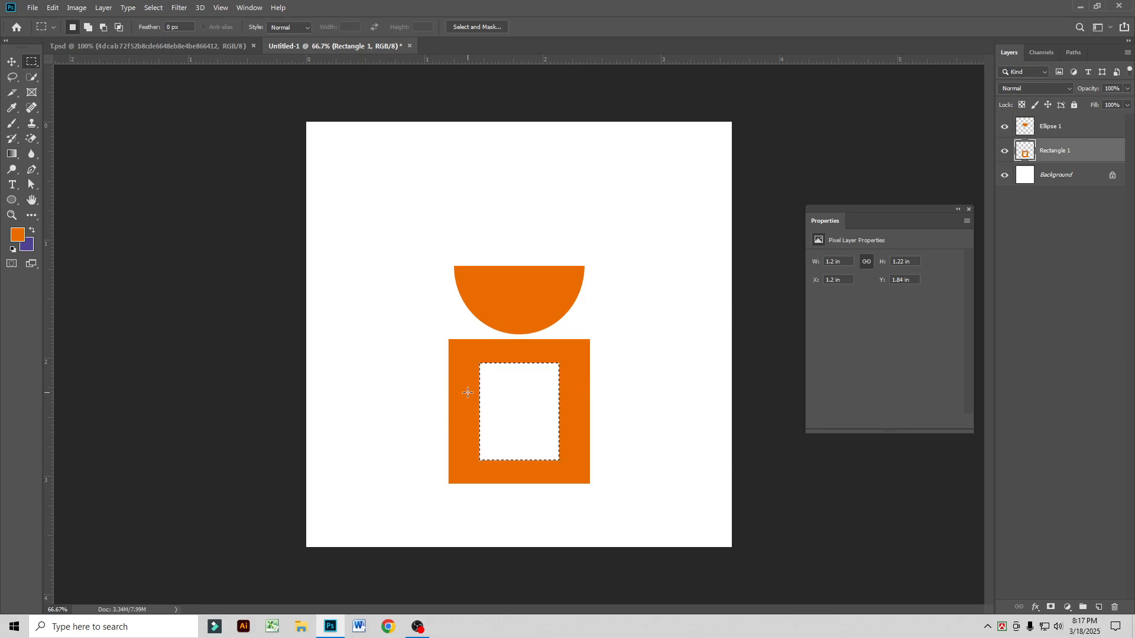
{"action": "key", "text": "ctrl+d"}
Step: Place the image 29f52ecf3e587ae0986c5ffe0102657e from the Downloads folder as an embedded object
{"action": "left_click", "coordinate": [32, 7]}
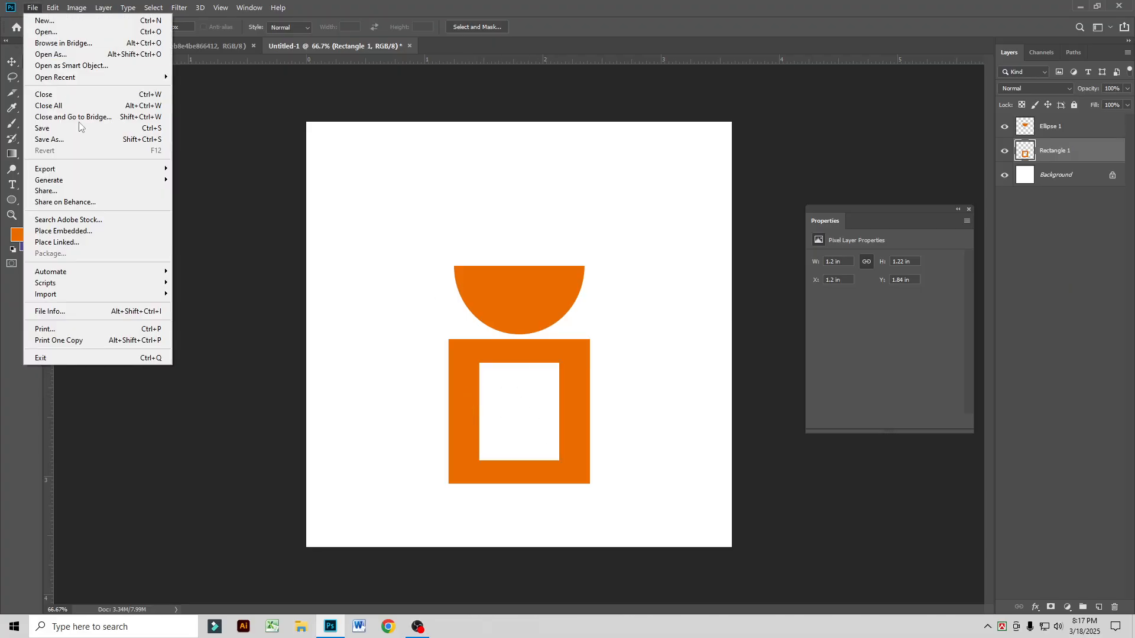
{"action": "left_click", "coordinate": [89, 230]}
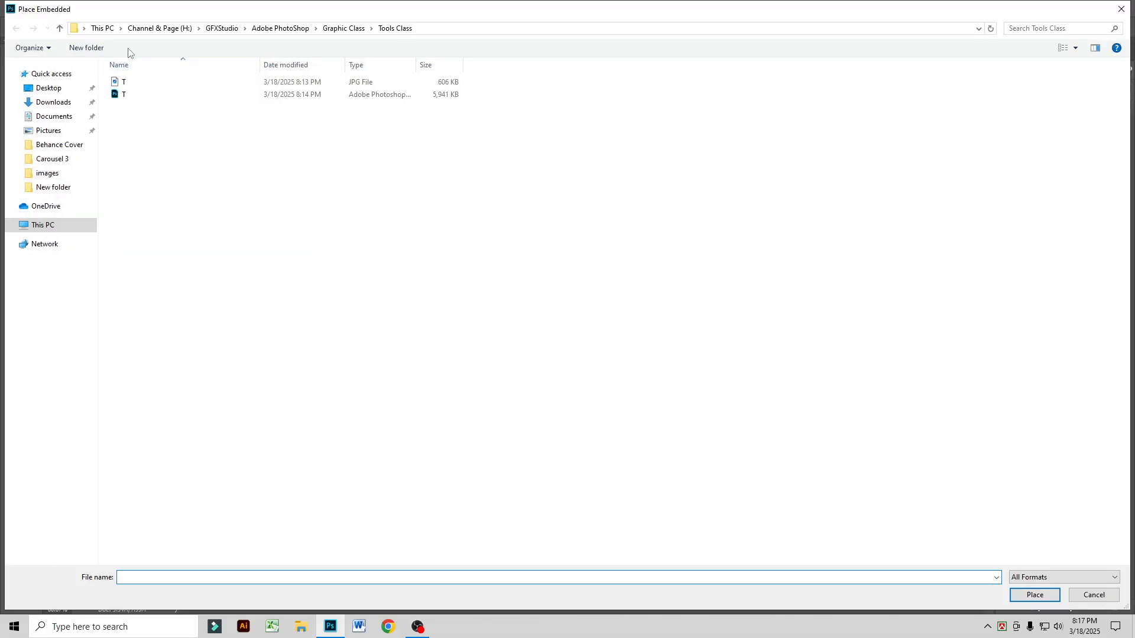
{"action": "left_click", "coordinate": [69, 107]}
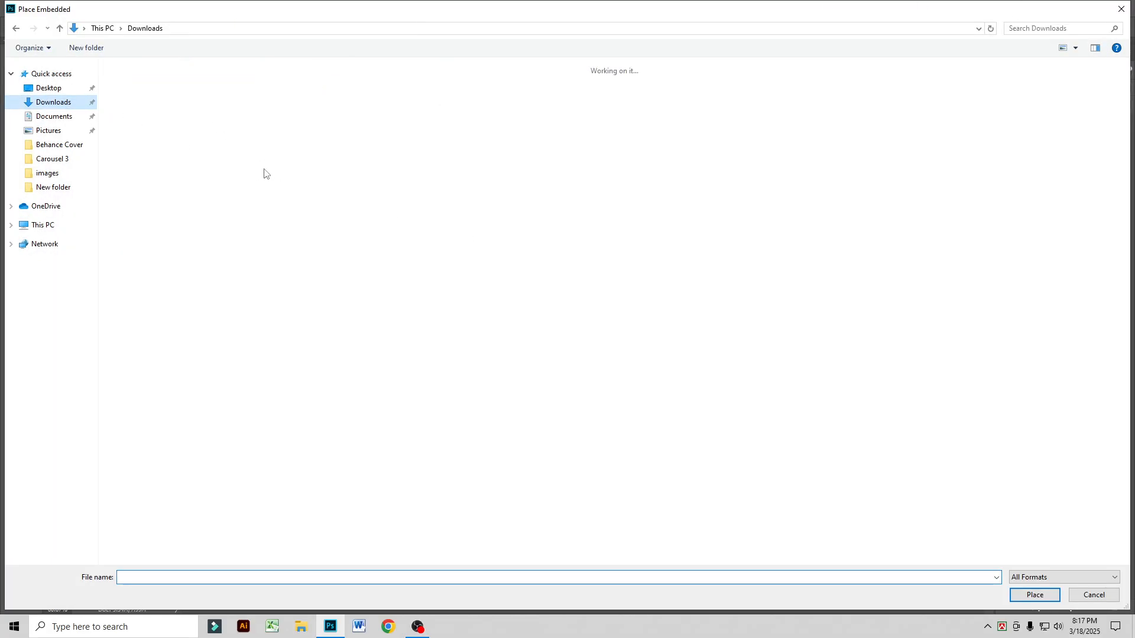
{"action": "double_click", "coordinate": [393, 106]}
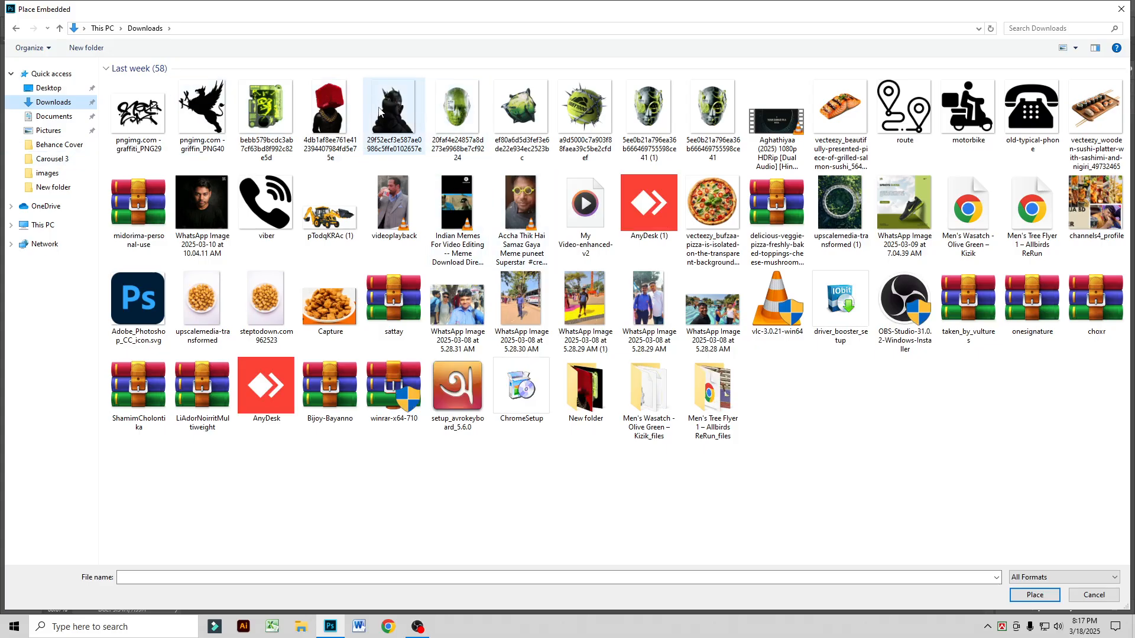
Step: Hide the Ellipse 1 and Rectangle 1 layers and move the placed figure slightly up the canvas
{"action": "left_click", "coordinate": [1005, 128]}
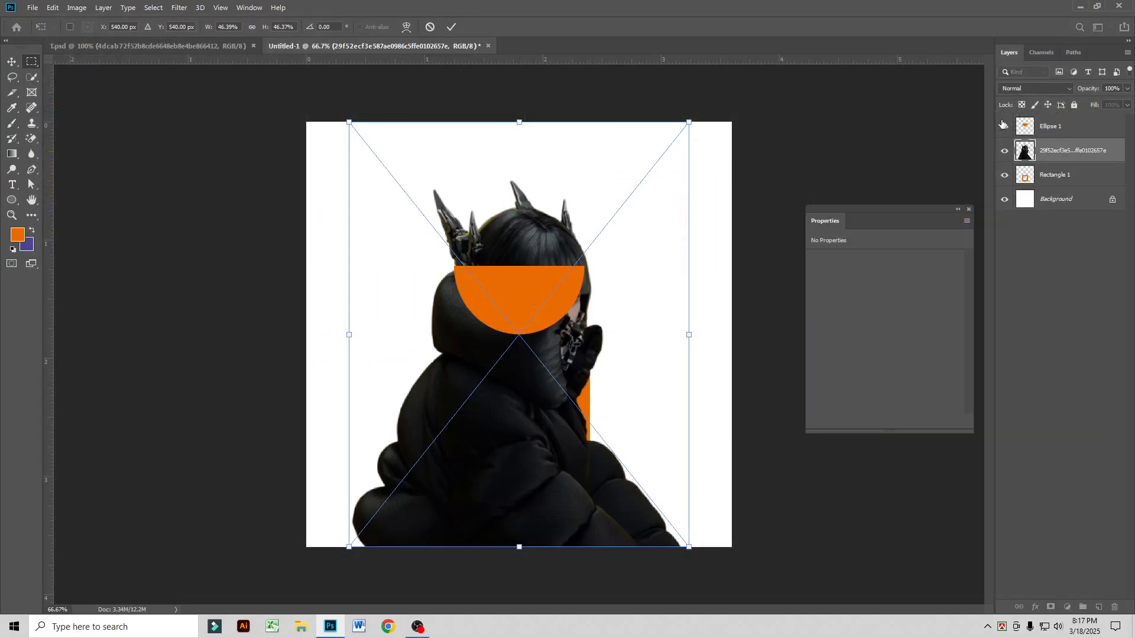
{"action": "left_click", "coordinate": [1004, 177]}
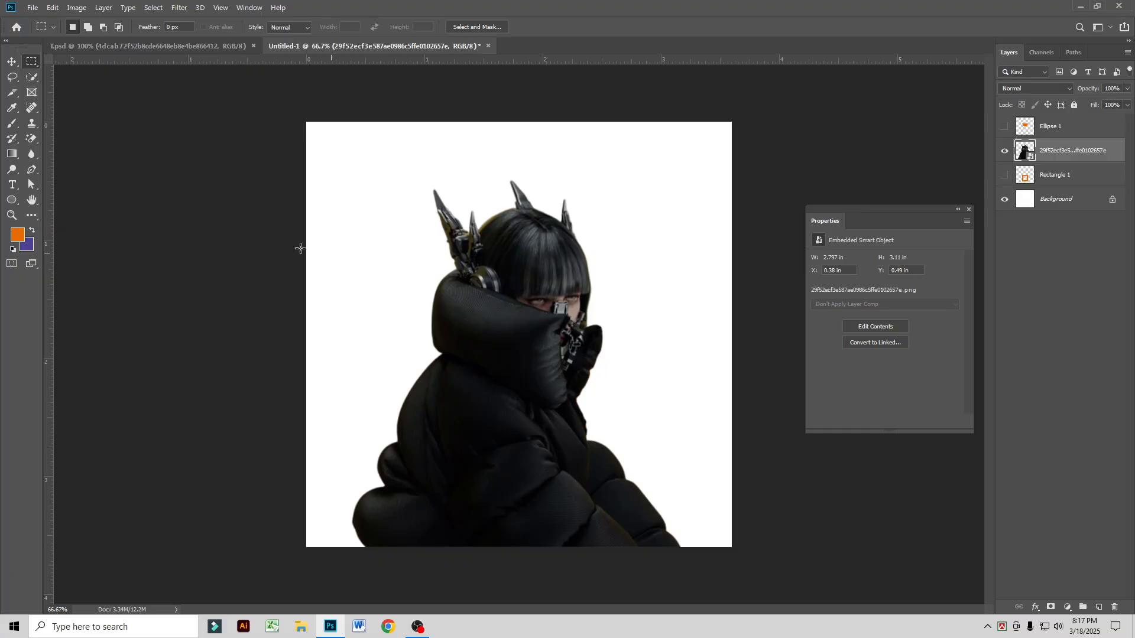
{"action": "left_click", "coordinate": [11, 61]}
{"action": "left_click_drag", "start_coordinate": [500, 312], "coordinate": [503, 276]}
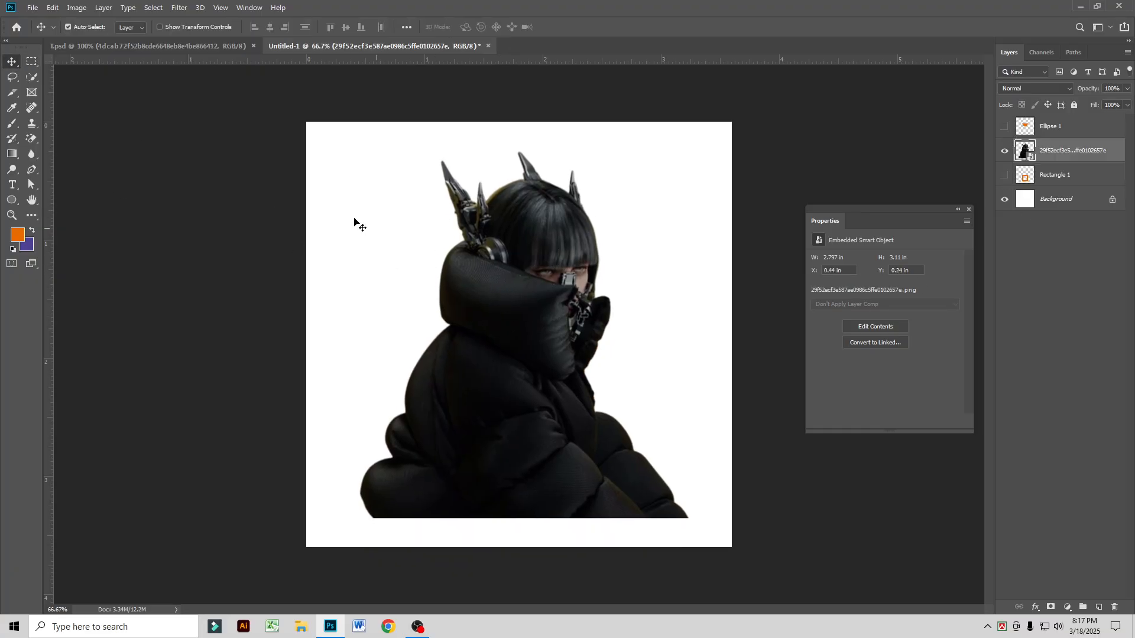
Step: Position a rectangular marquee selection over the figure's face and collar and rasterize the image layer
{"action": "left_click", "coordinate": [34, 62]}
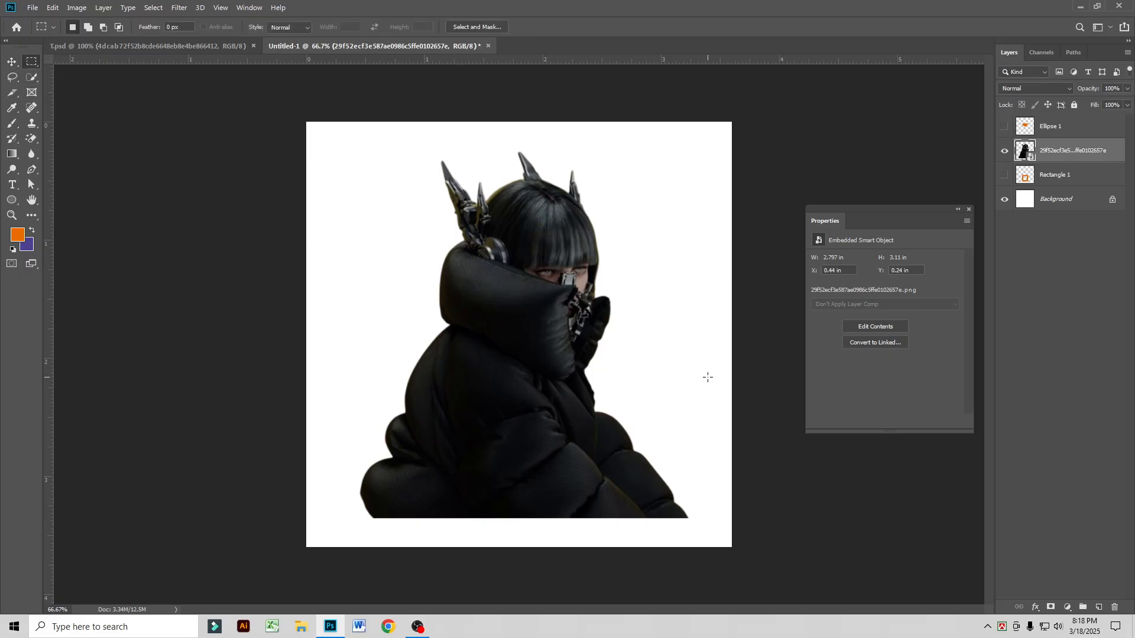
{"action": "left_click_drag", "start_coordinate": [475, 273], "coordinate": [564, 435]}
{"action": "left_click_drag", "start_coordinate": [509, 326], "coordinate": [527, 293]}
{"action": "right_click", "coordinate": [1082, 155]}
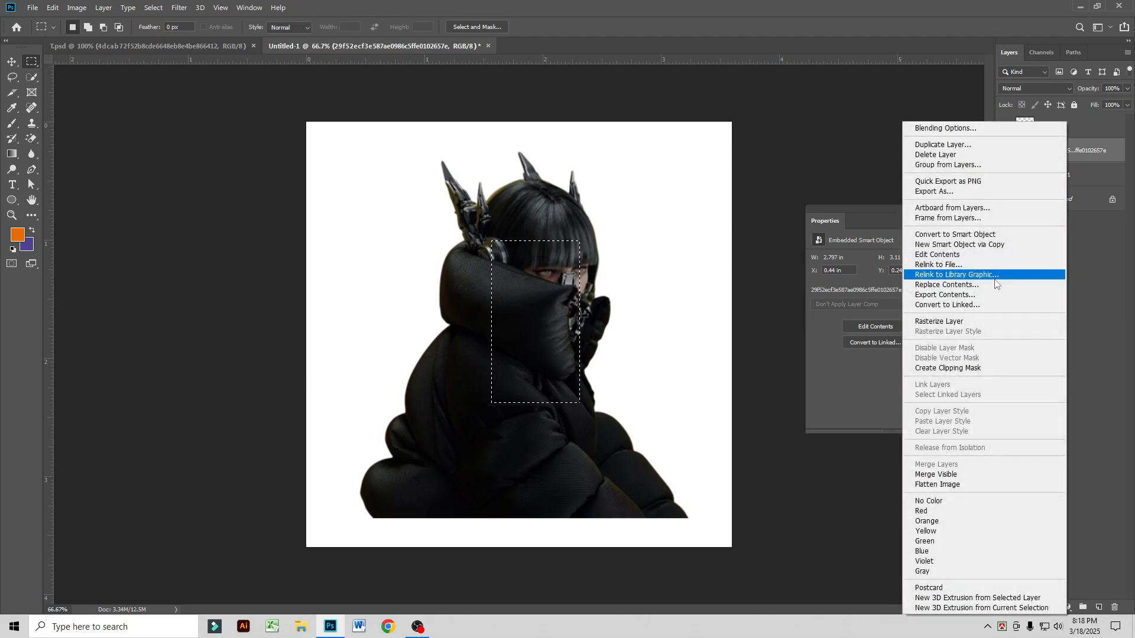
{"action": "left_click", "coordinate": [948, 322]}
Step: Delete the selected area of the figure, and undo the deletion
{"action": "key", "text": "Delete"}
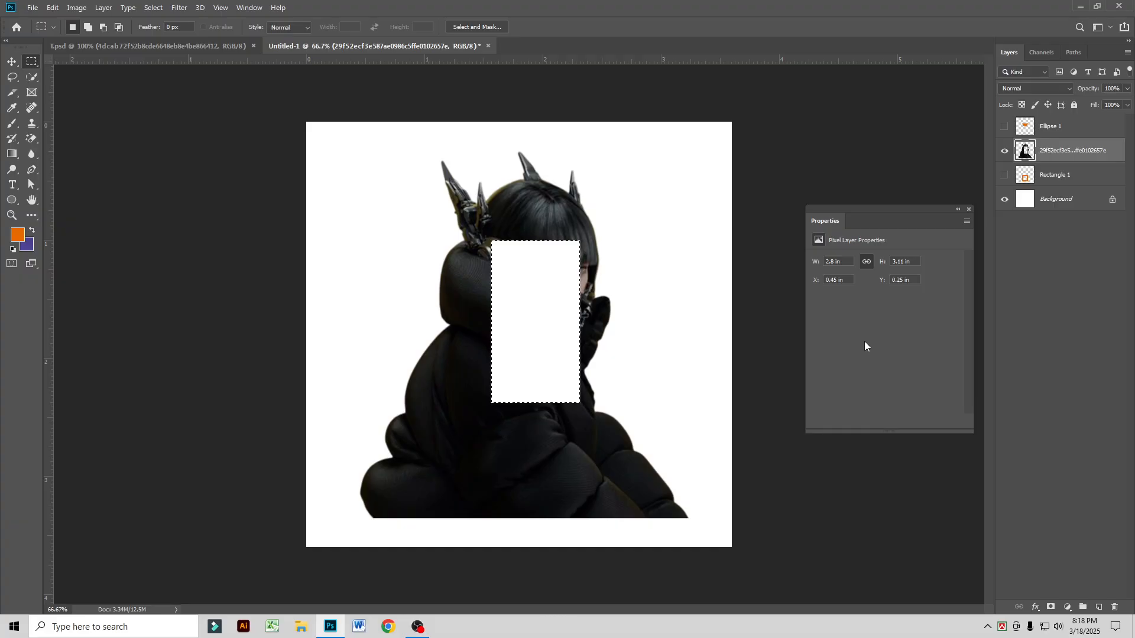
{"action": "key", "text": "ctrl+z"}
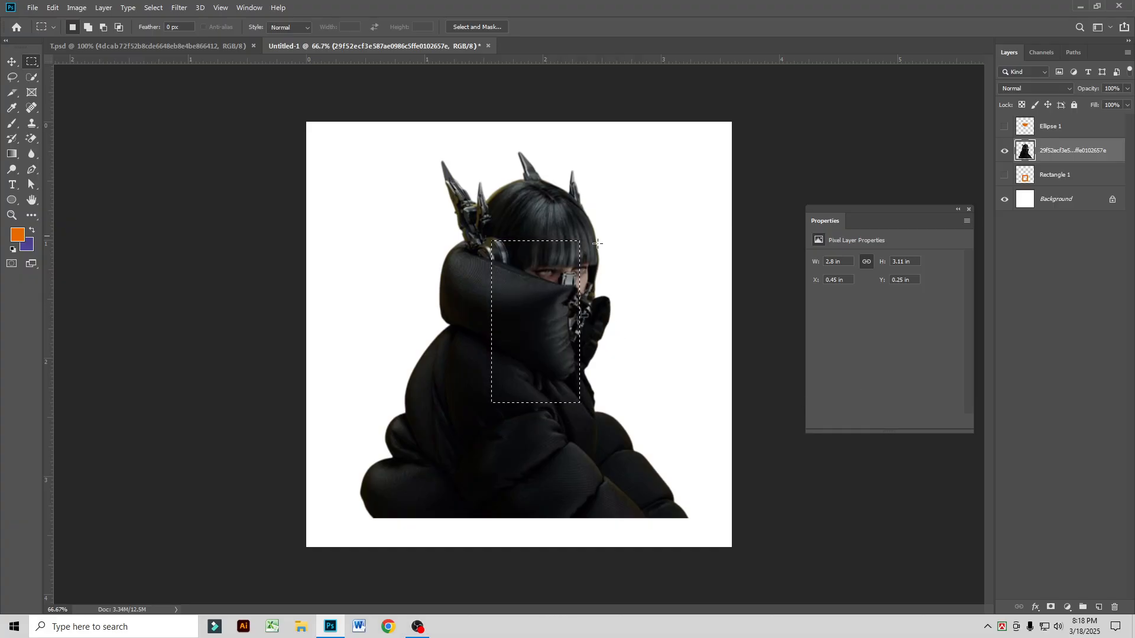
Step: Copy the rectangular selection onto its own layer, move the copy to the blank area beside the figure's head, and delete it
{"action": "key", "text": "ctrl+j"}
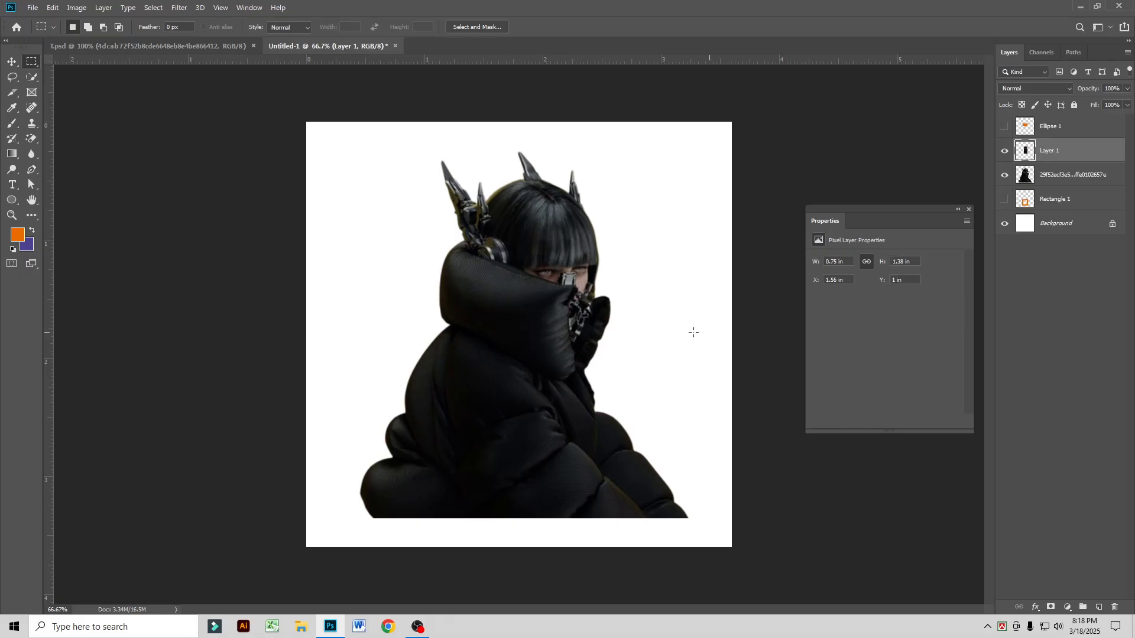
{"action": "left_click", "coordinate": [15, 67]}
{"action": "left_click_drag", "start_coordinate": [546, 335], "coordinate": [679, 268]}
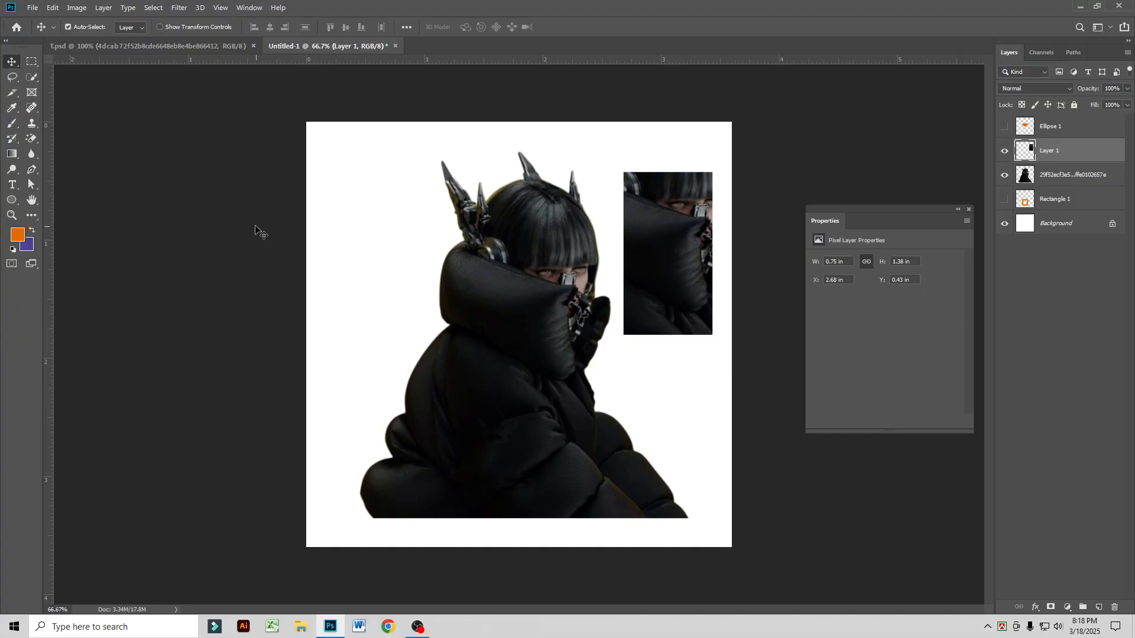
{"action": "key", "text": "Delete"}
Step: Select a circular area about 0.98 in wide over the figure's collar with the Elliptical Marquee tool
{"action": "left_click", "coordinate": [38, 61]}
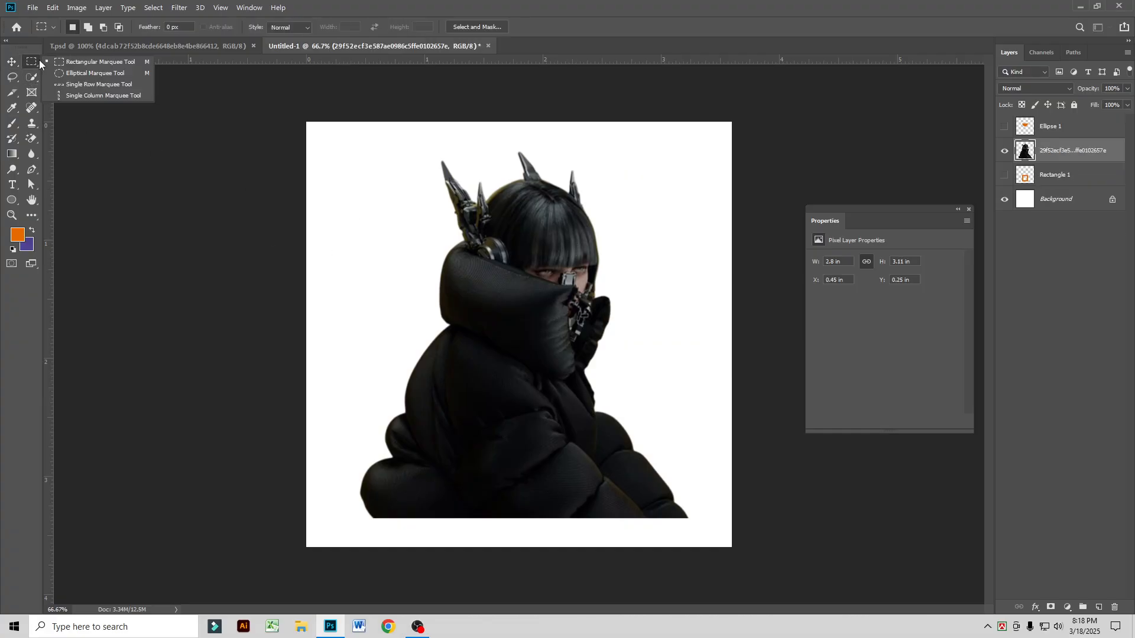
{"action": "left_click", "coordinate": [84, 73]}
{"action": "left_click_drag", "start_coordinate": [465, 278], "coordinate": [578, 462]}
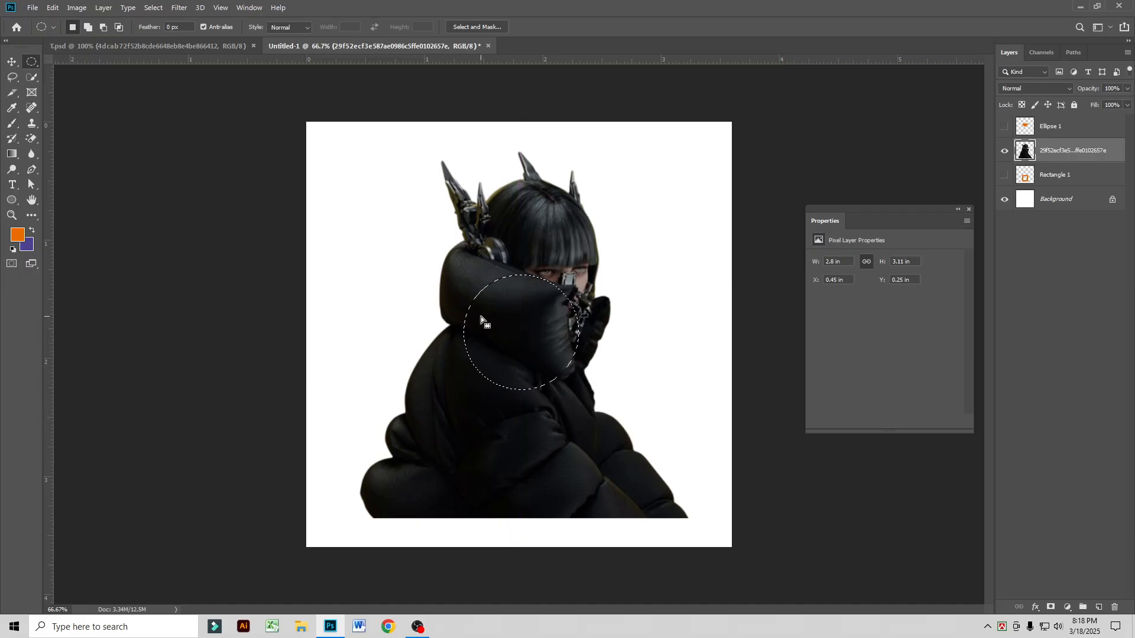
Step: Copy the circular selection onto its own layer, move the copy to the canvas's upper right corner, and delete it
{"action": "key", "text": "ctrl+j"}
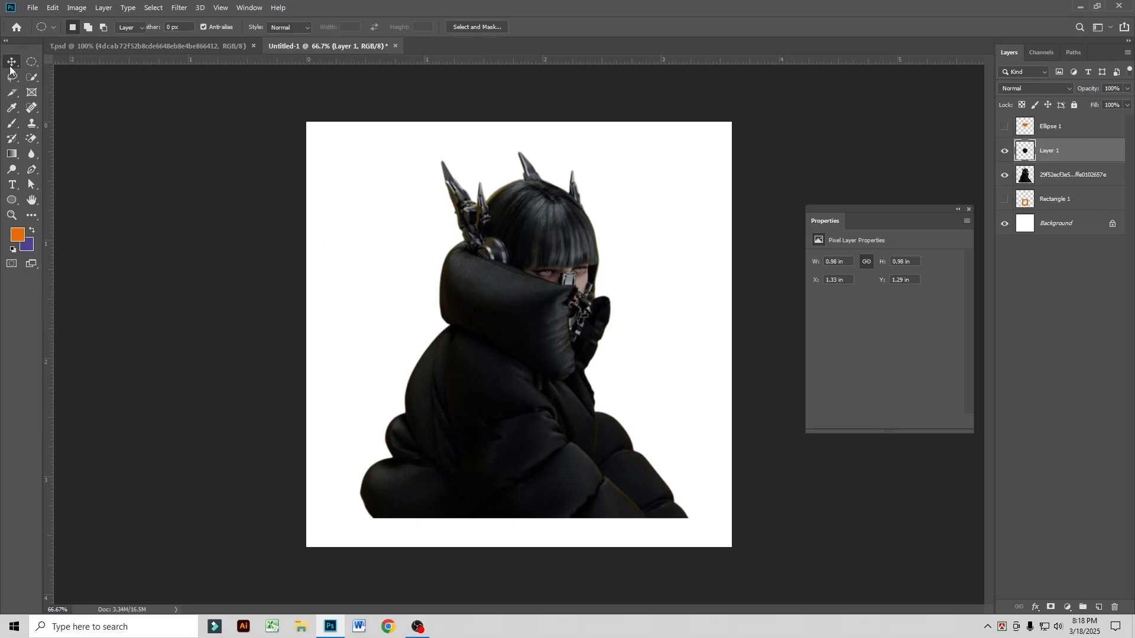
{"action": "left_click", "coordinate": [12, 61]}
{"action": "left_click_drag", "start_coordinate": [514, 332], "coordinate": [659, 202]}
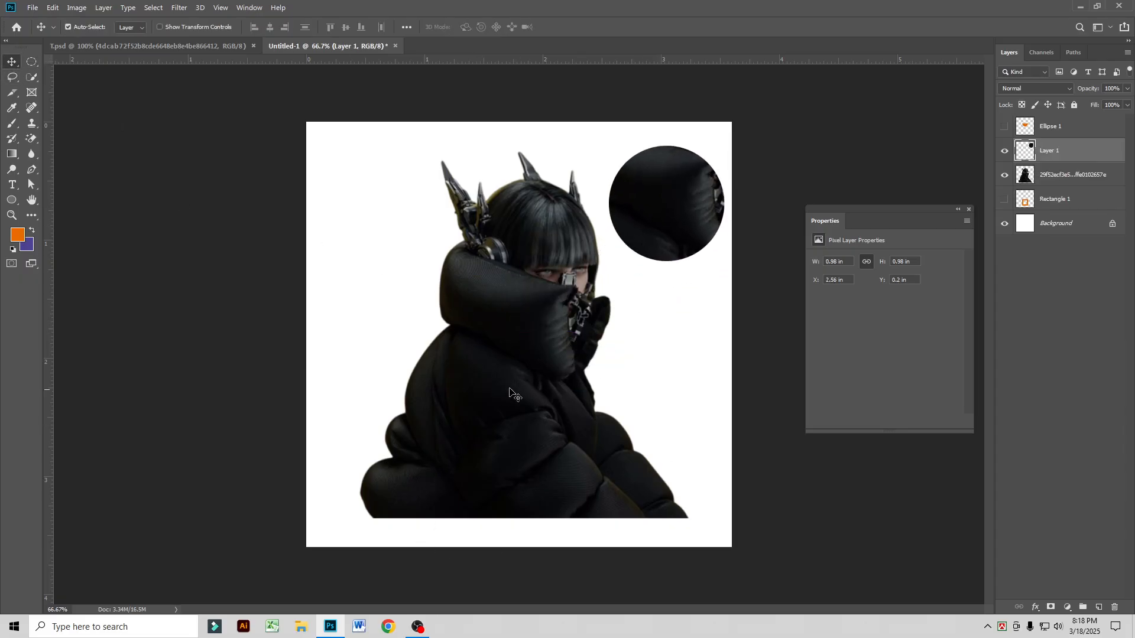
{"action": "key", "text": "Delete"}
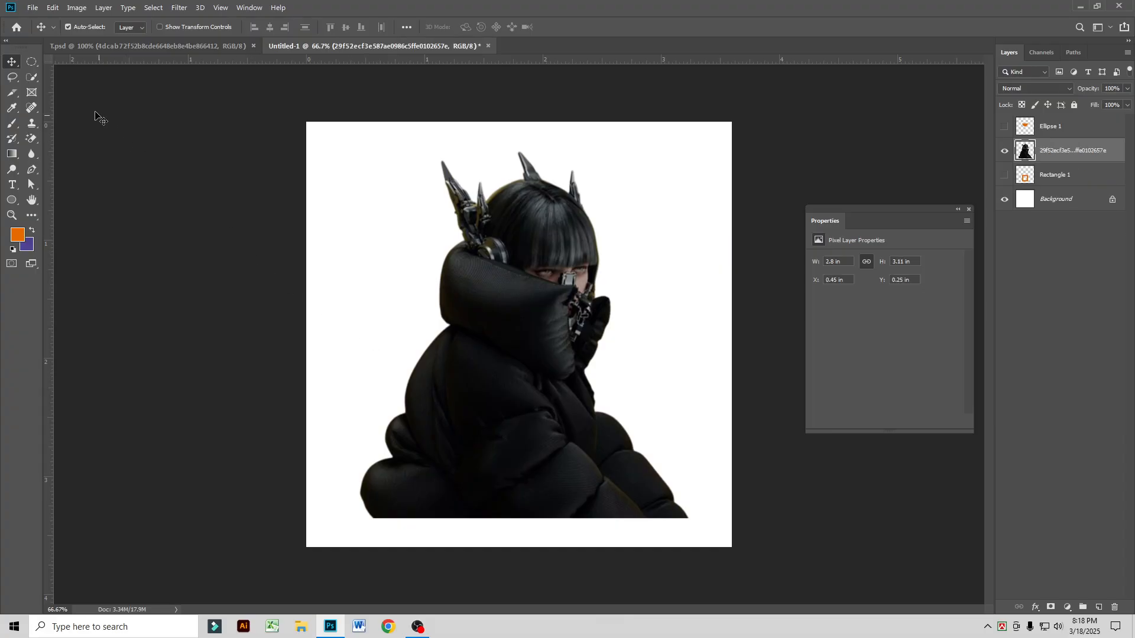
{"action": "left_click", "coordinate": [33, 61]}
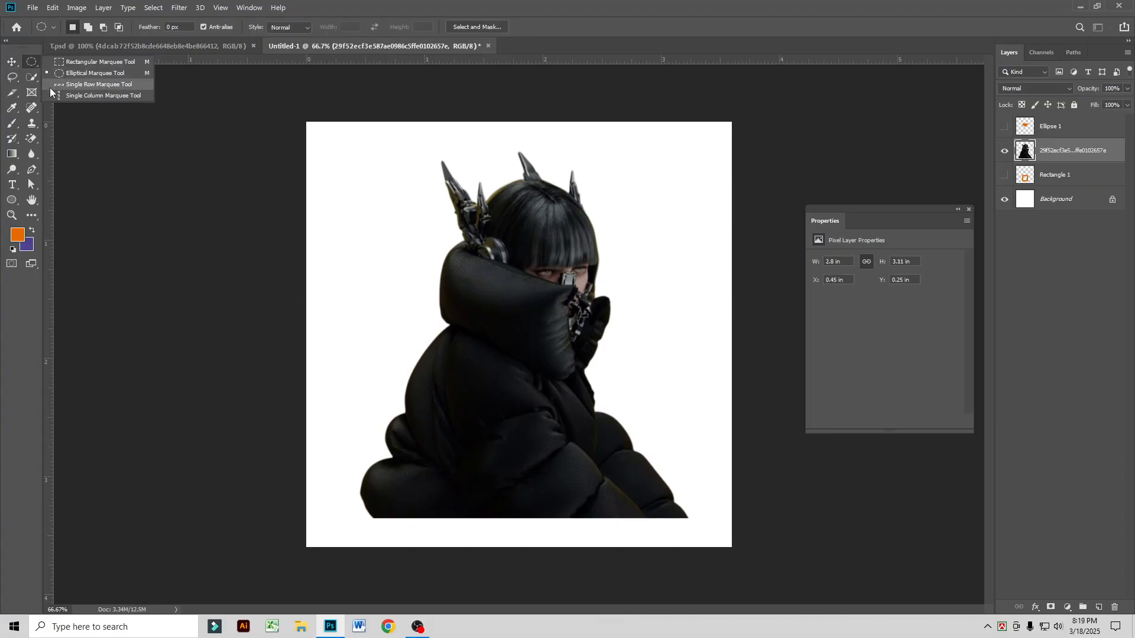
{"action": "left_click", "coordinate": [33, 62]}
{"action": "left_click", "coordinate": [32, 62]}
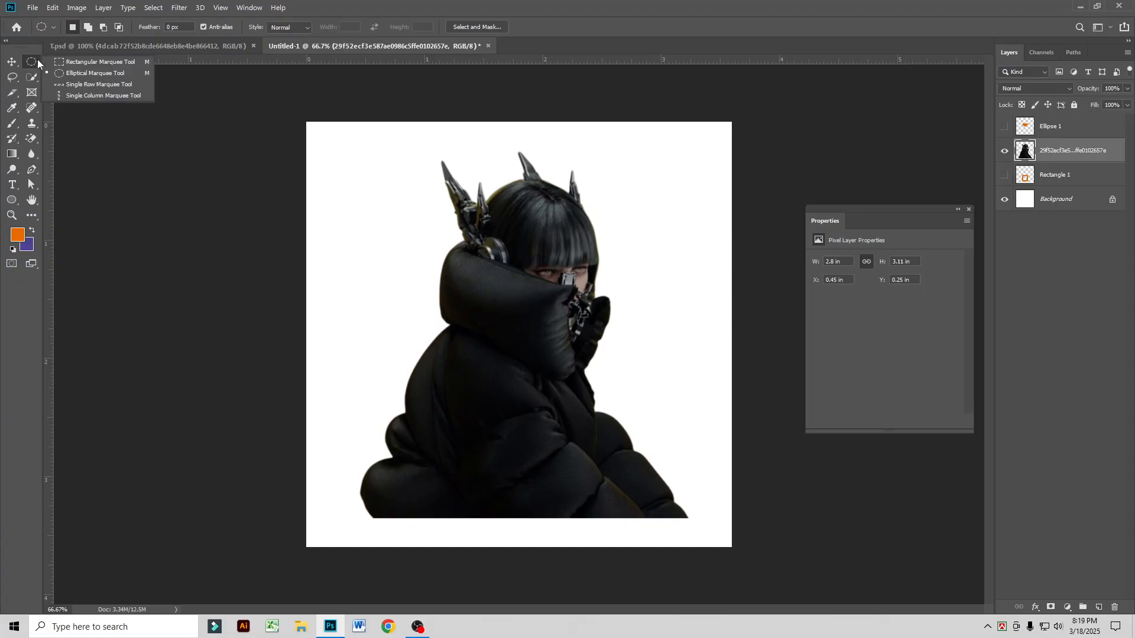
{"action": "left_click", "coordinate": [32, 61]}
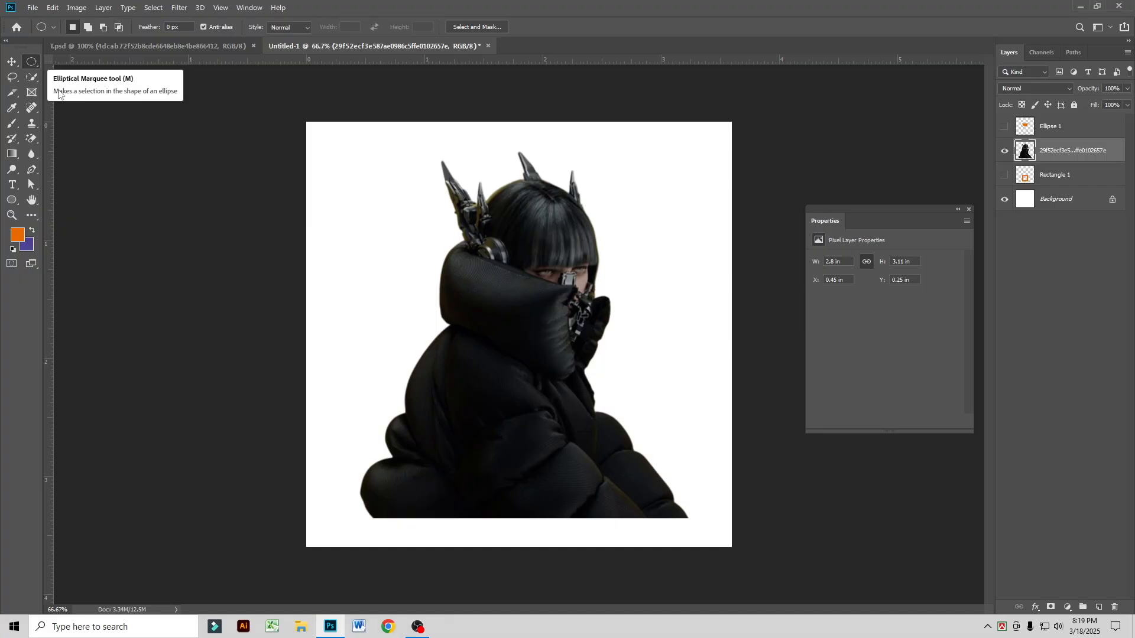
Step: Draw a freehand Lasso selection around the figure's head, horns and the upper part of the collar
{"action": "left_click", "coordinate": [11, 77]}
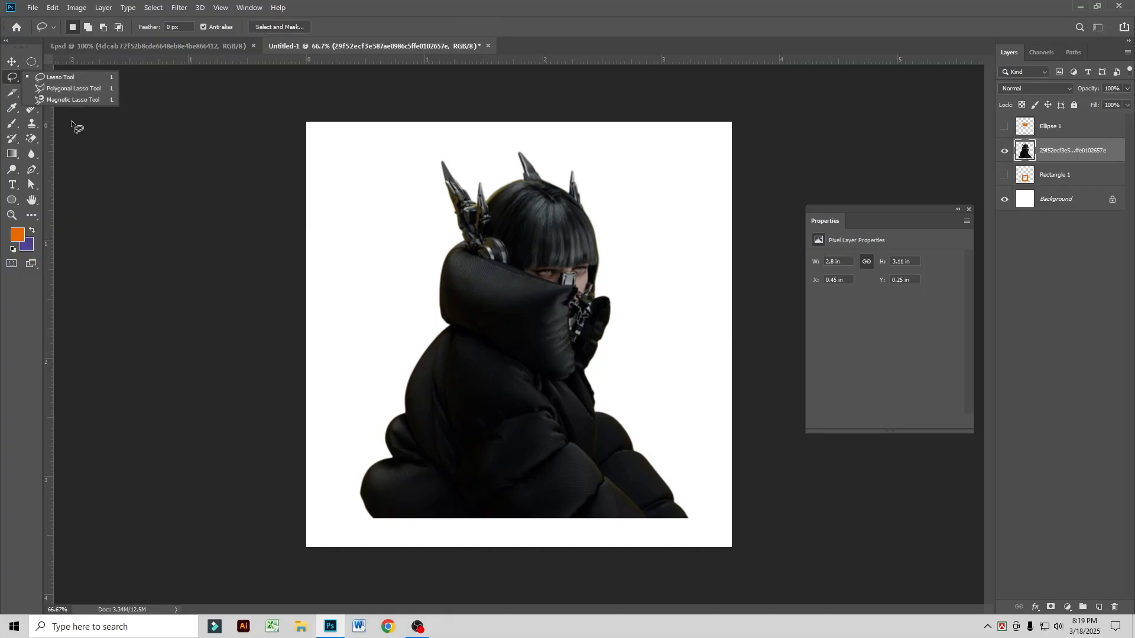
{"action": "left_click", "coordinate": [60, 78]}
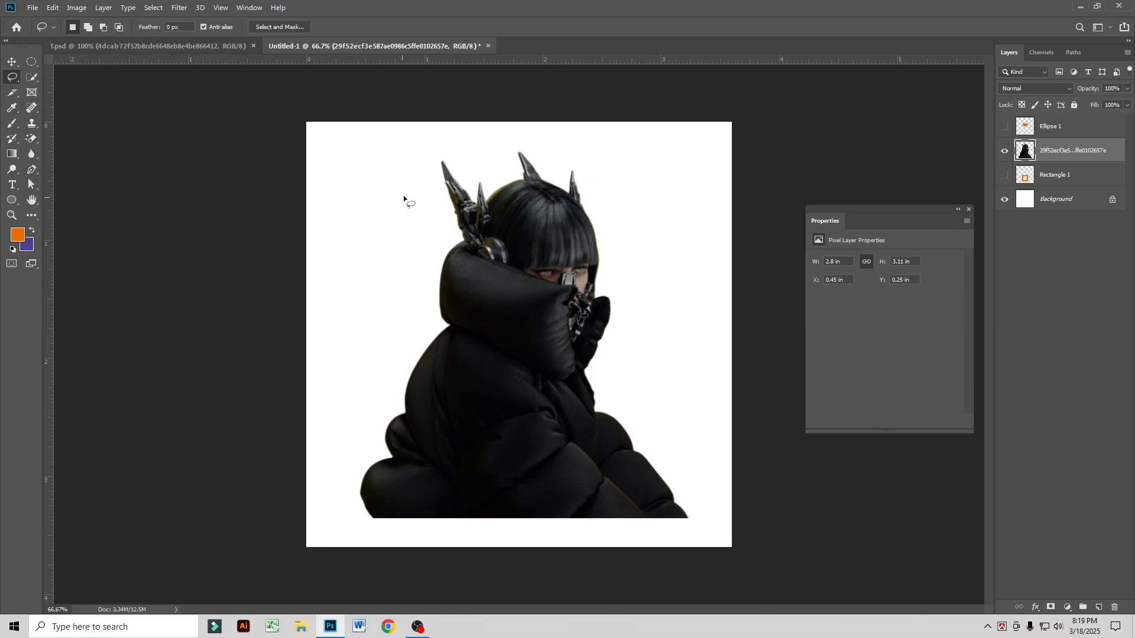
{"action": "mouse_move", "coordinate": [429, 220]}
{"action": "left_mouse_down"}
{"action": "mouse_move", "coordinate": [406, 192]}
{"action": "mouse_move", "coordinate": [407, 161]}
{"action": "mouse_move", "coordinate": [437, 143]}
{"action": "left_mouse_up"}
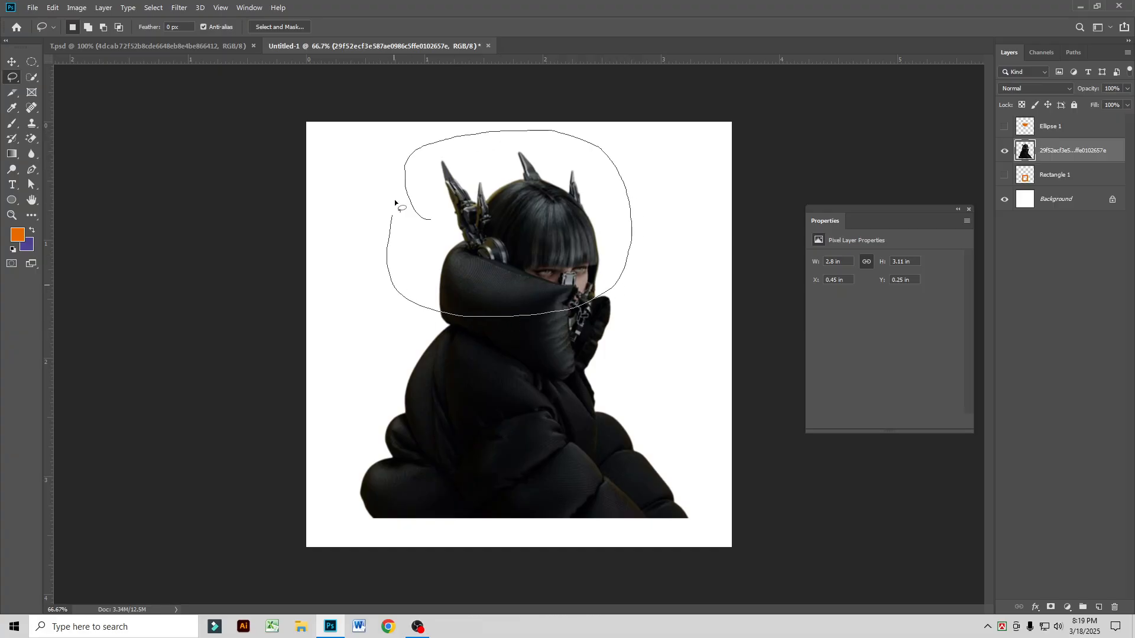
{"action": "left_click_drag", "start_coordinate": [412, 156], "coordinate": [412, 154]}
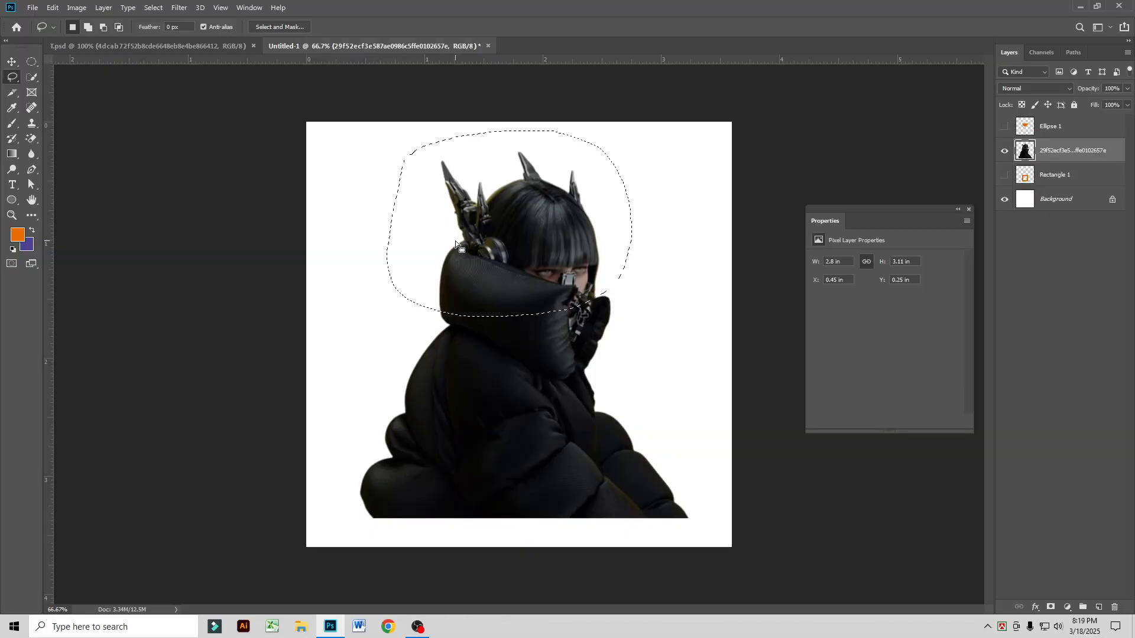
Step: Draw further freehand Lasso selections over the figure and clear them
{"action": "left_click", "coordinate": [405, 416]}
{"action": "left_click_drag", "start_coordinate": [448, 326], "coordinate": [451, 324]}
{"action": "left_click_drag", "start_coordinate": [478, 140], "coordinate": [471, 140]}
{"action": "key", "text": "ctrl+d"}
{"action": "mouse_move", "coordinate": [350, 202]}
{"action": "left_mouse_down"}
{"action": "mouse_move", "coordinate": [468, 358]}
{"action": "mouse_move", "coordinate": [584, 364]}
{"action": "left_mouse_up"}
{"action": "key", "text": "ctrl+d"}
Step: Trace the outer edge of the figure's back and collar with the Polygonal Lasso, from the shoulder fold up to the collar's top
{"action": "right_click", "coordinate": [12, 76]}
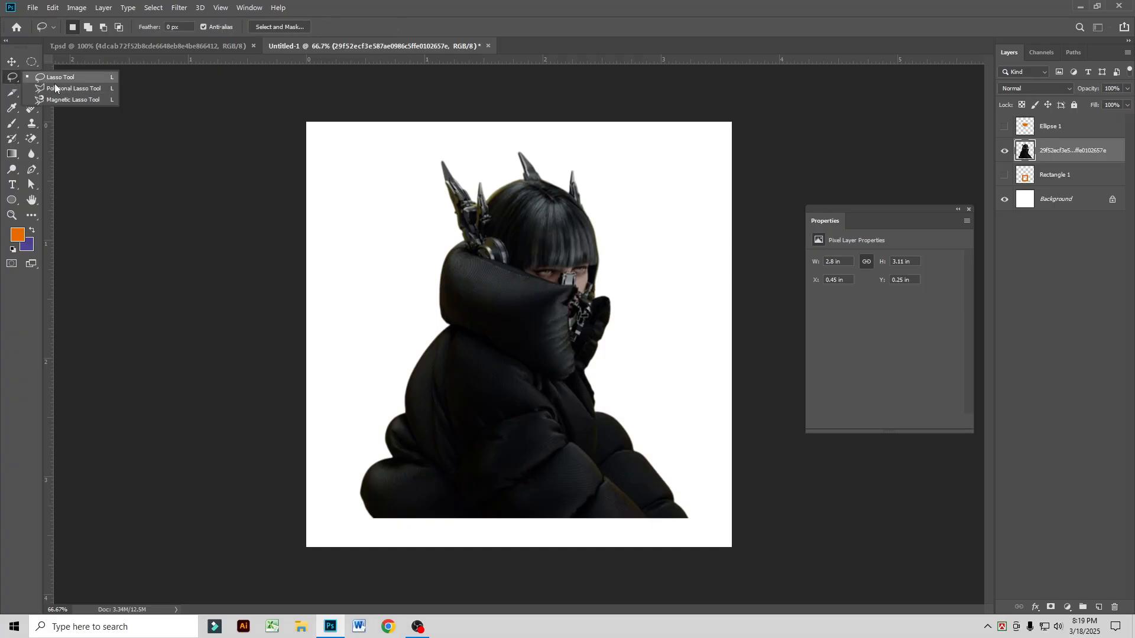
{"action": "left_click", "coordinate": [77, 92]}
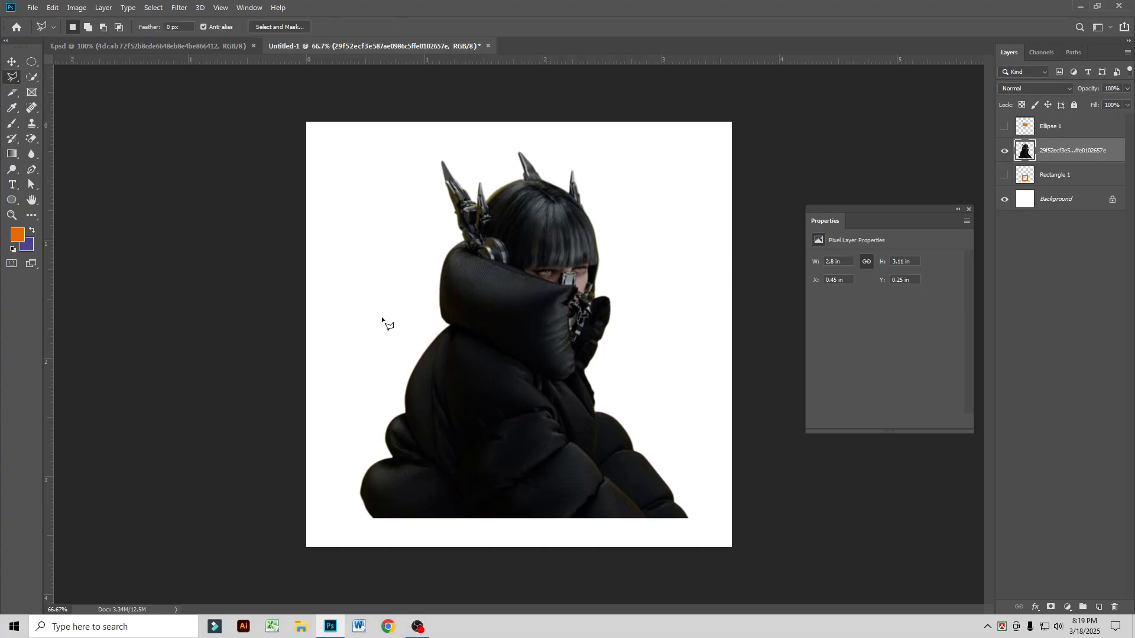
{"action": "scroll", "coordinate": [408, 377], "scroll_direction": "up", "scroll_amount": 4}
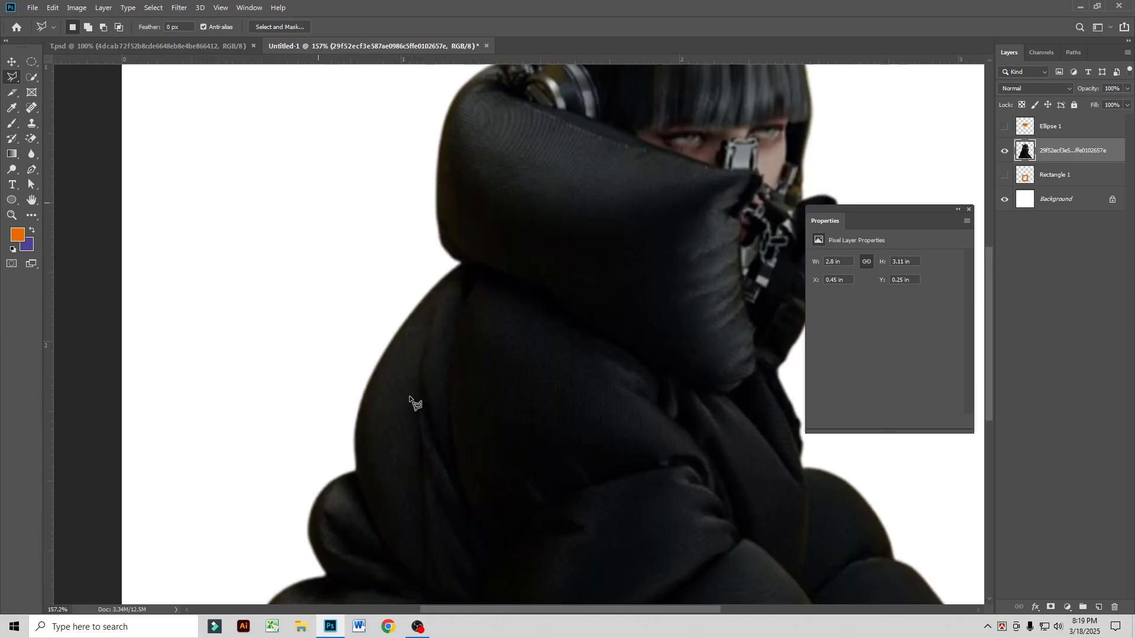
{"action": "left_click", "coordinate": [355, 468]}
{"action": "left_click", "coordinate": [364, 395]}
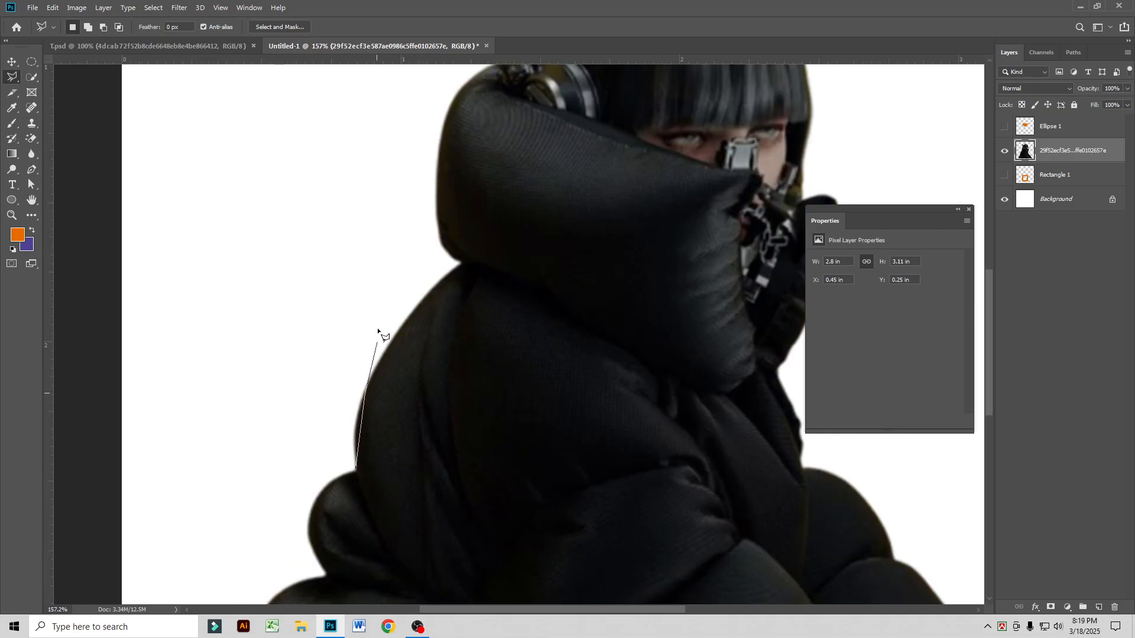
{"action": "left_click", "coordinate": [429, 291]}
{"action": "left_click", "coordinate": [461, 263]}
{"action": "left_click", "coordinate": [436, 205]}
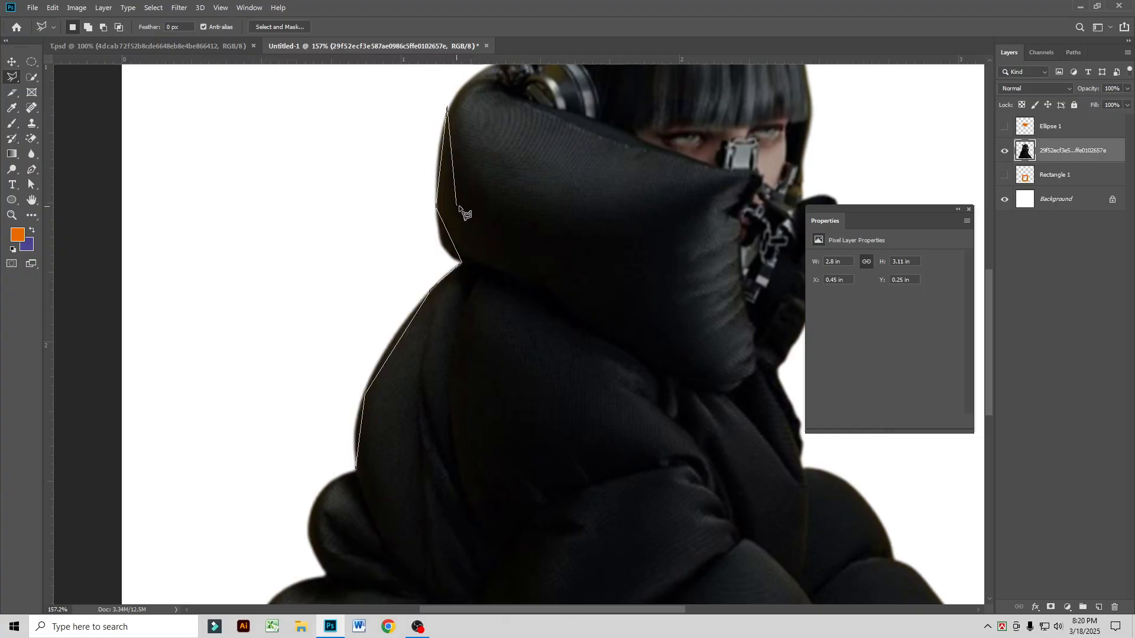
{"action": "left_click", "coordinate": [447, 106]}
{"action": "left_click", "coordinate": [468, 75]}
Step: Close the polygonal selection through the white background beside the figure, back to its starting point
{"action": "left_click", "coordinate": [321, 92]}
{"action": "left_click", "coordinate": [257, 225]}
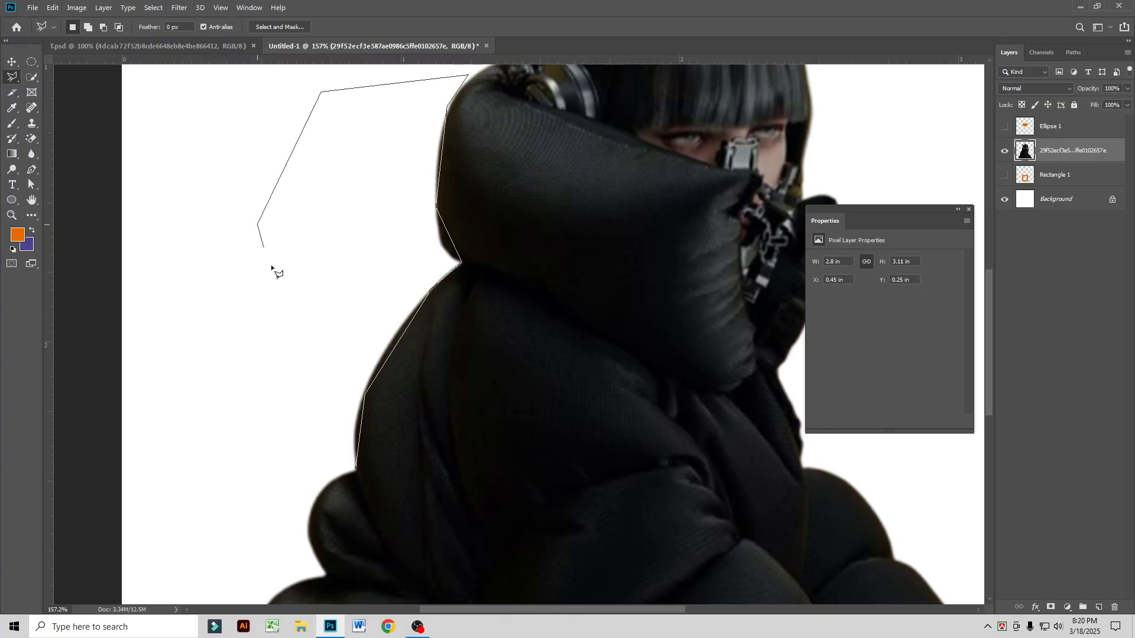
{"action": "left_click", "coordinate": [314, 448]}
{"action": "left_click", "coordinate": [356, 468]}
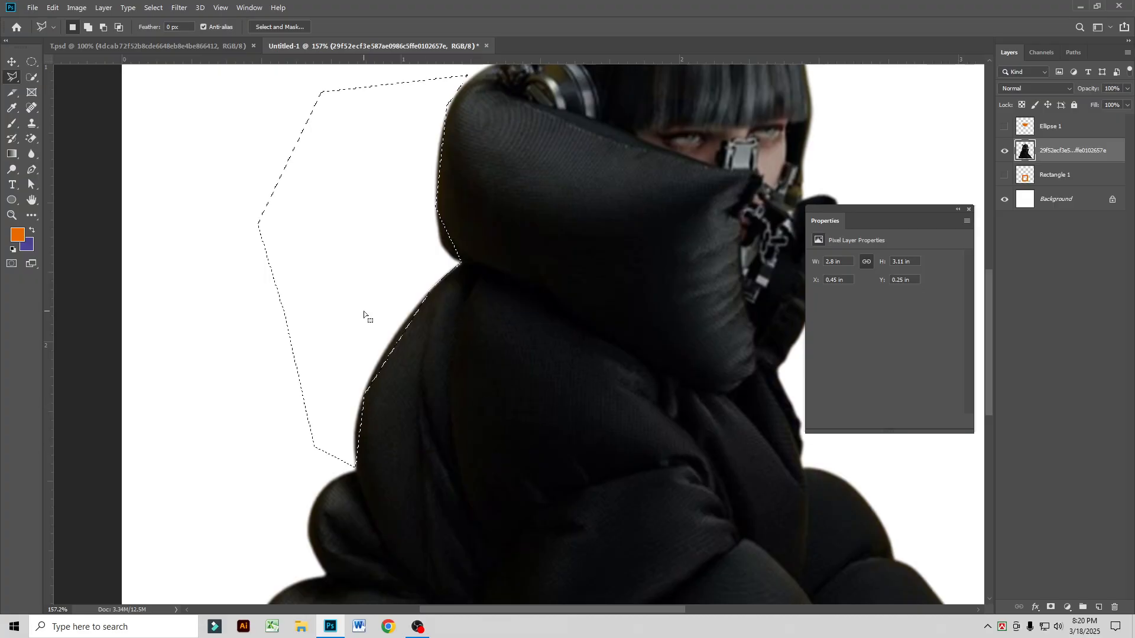
{"action": "left_click", "coordinate": [33, 8]}
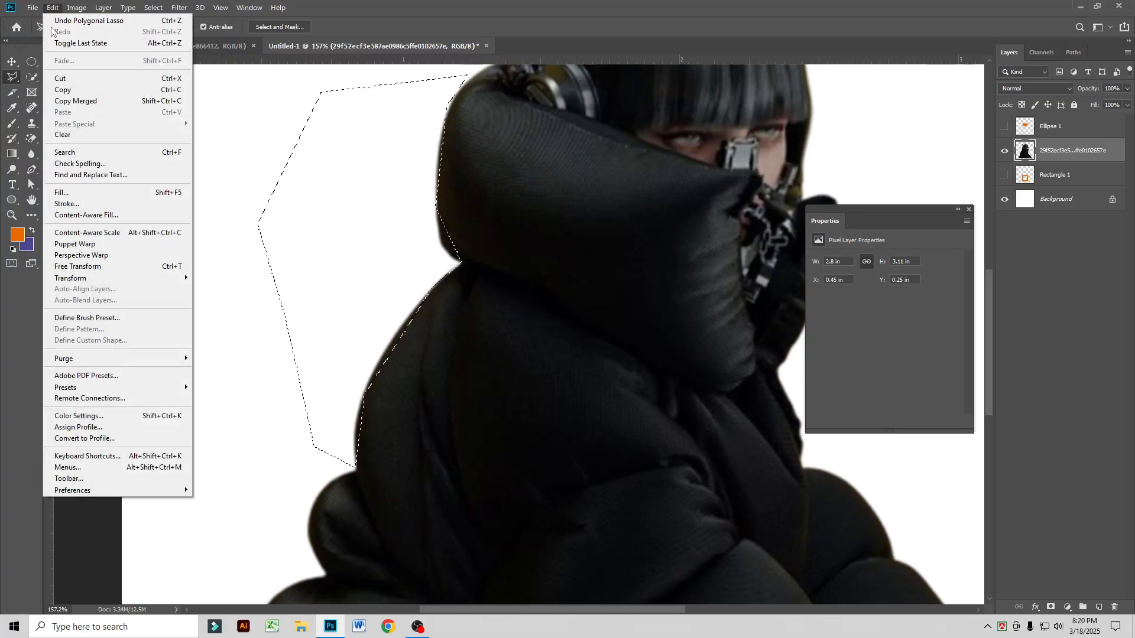
{"action": "left_click", "coordinate": [47, 32]}
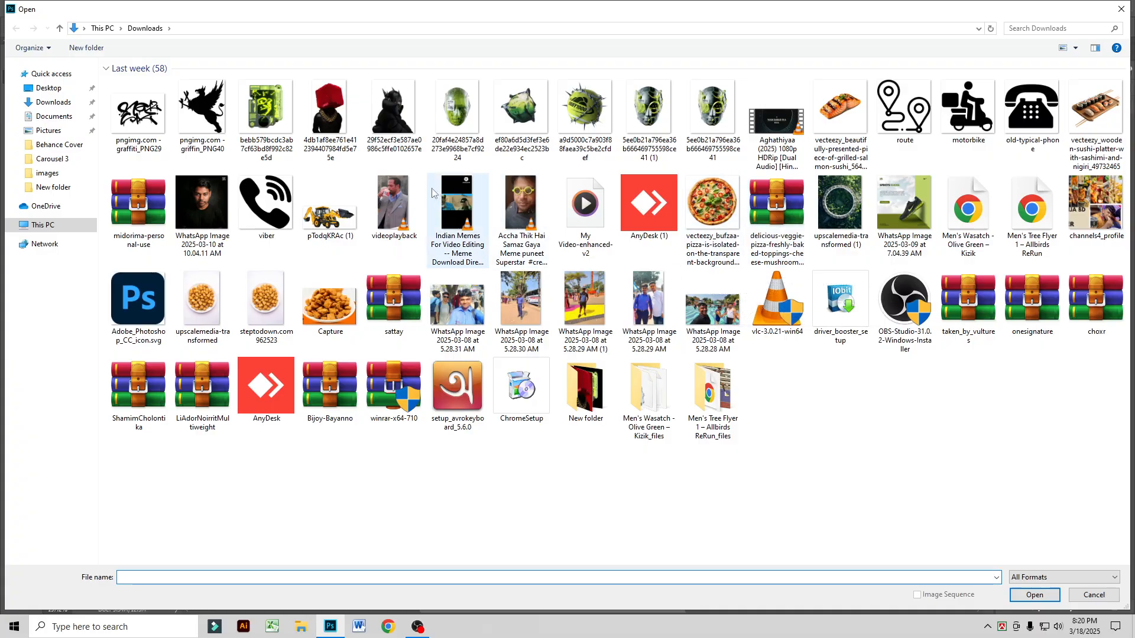
{"action": "double_click", "coordinate": [326, 109]}
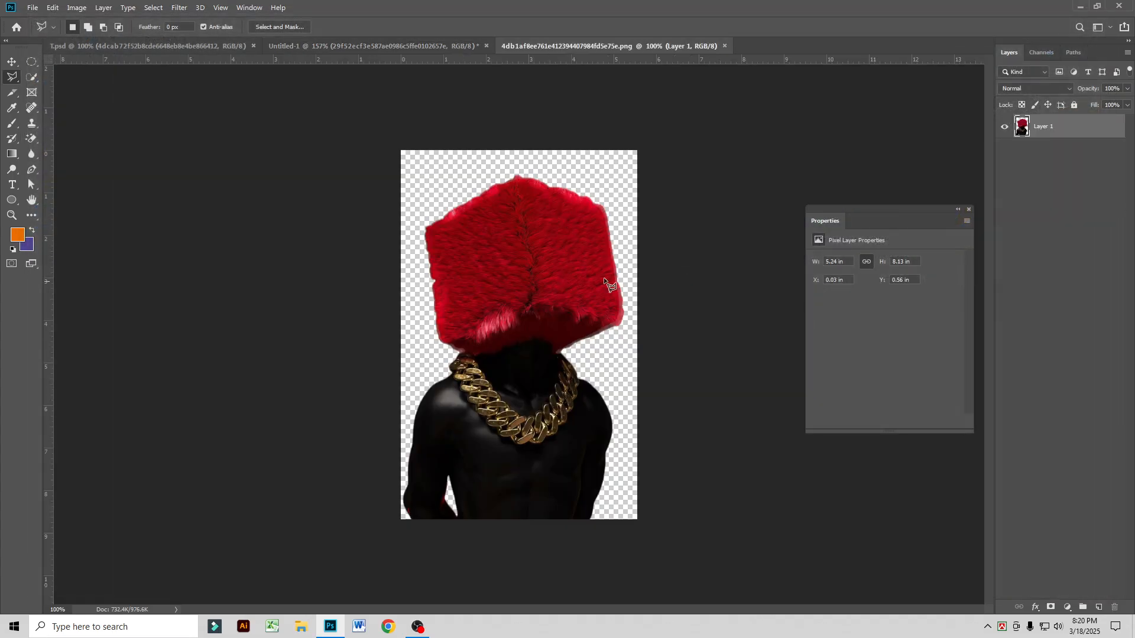
Step: Outline the figure's red fur hat corner by corner with a closed Polygonal Lasso selection
{"action": "left_click", "coordinate": [441, 348]}
{"action": "left_click", "coordinate": [603, 208]}
{"action": "left_click", "coordinate": [618, 324]}
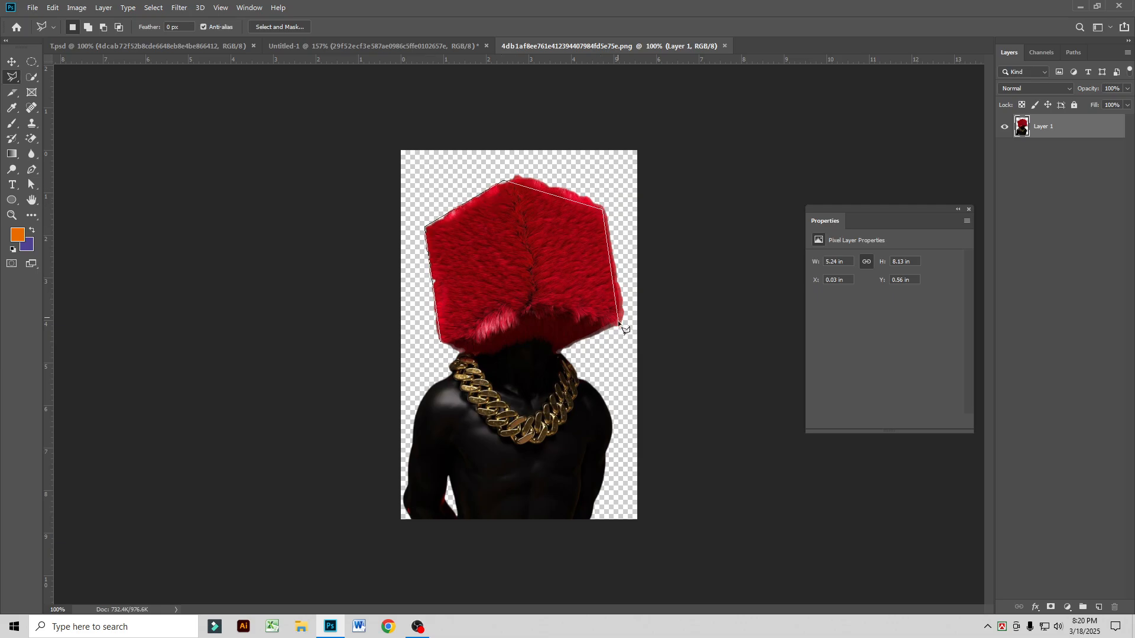
{"action": "left_click", "coordinate": [553, 352]}
{"action": "left_click", "coordinate": [440, 344]}
Step: Clear the selection in Untitled-1 and trace a closed Magnetic Lasso selection along the figure's back, collar, horns and head
{"action": "left_click", "coordinate": [474, 49]}
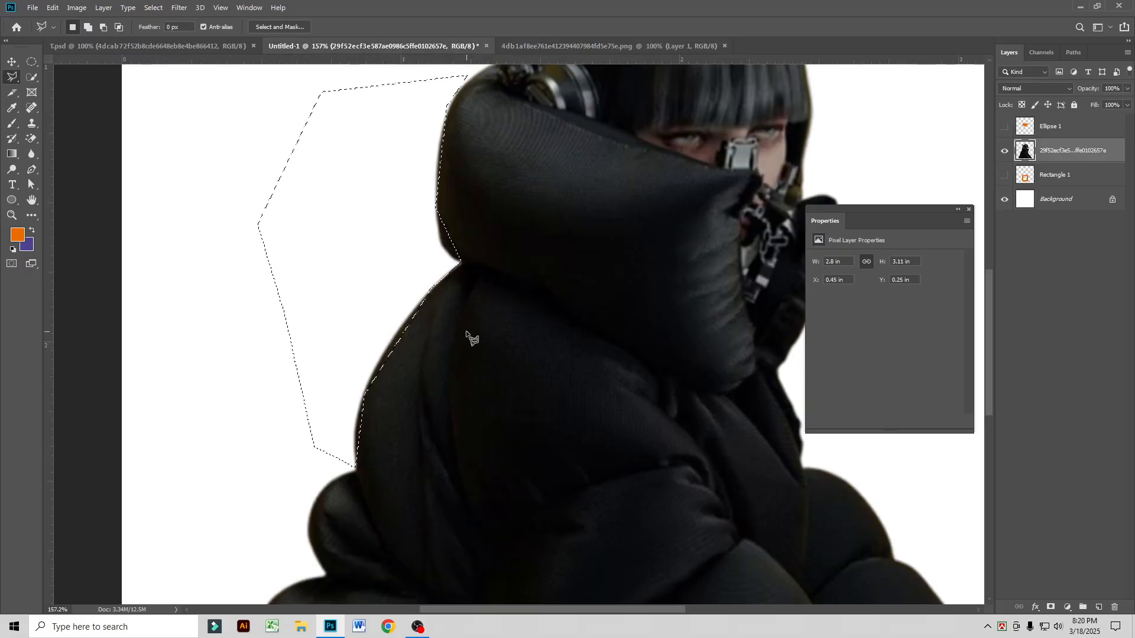
{"action": "key", "text": "ctrl+d"}
{"action": "right_click", "coordinate": [12, 77]}
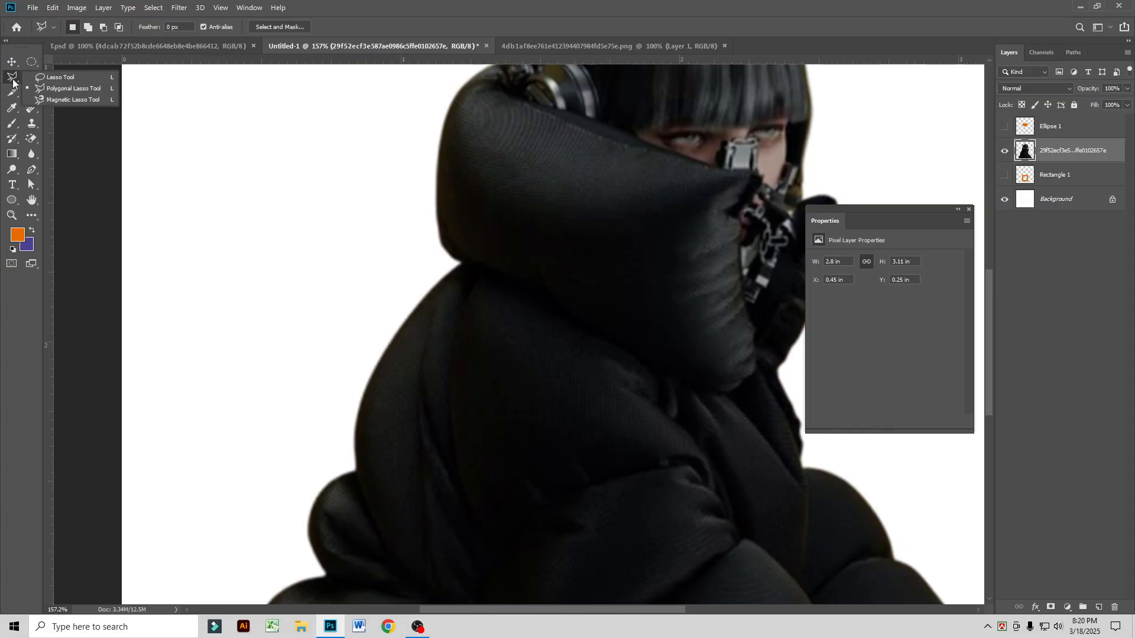
{"action": "left_click", "coordinate": [76, 100]}
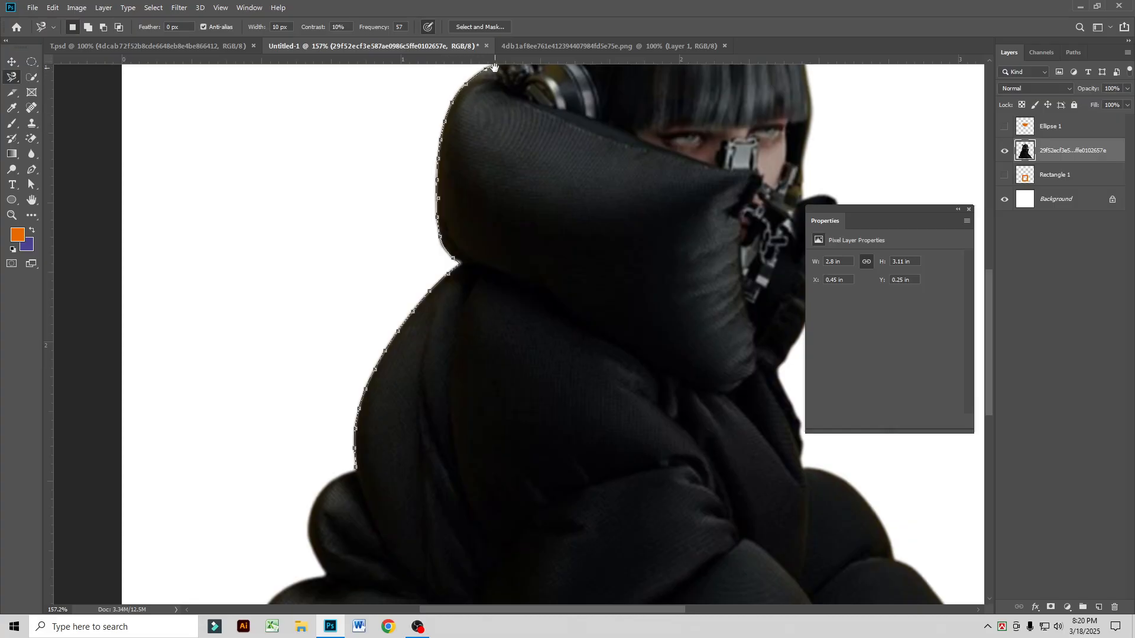
{"action": "left_click_drag", "start_coordinate": [495, 66], "coordinate": [474, 408]}
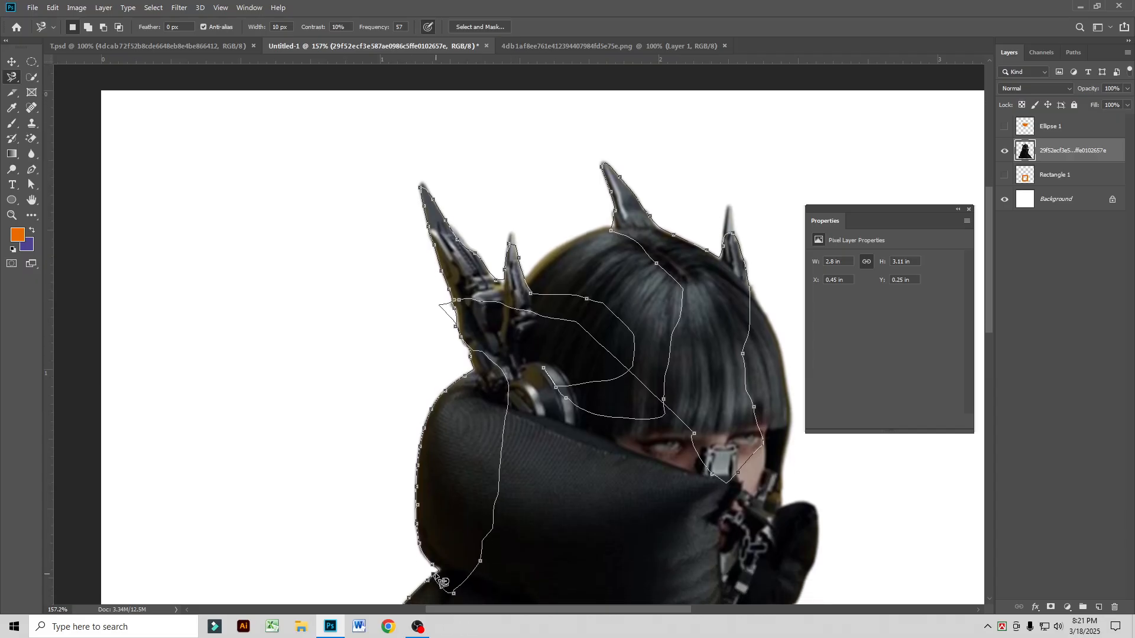
{"action": "left_click", "coordinate": [438, 578]}
Step: Clear the Magnetic Lasso selection on the figure
{"action": "scroll", "coordinate": [519, 380], "scroll_direction": "down", "scroll_amount": 5}
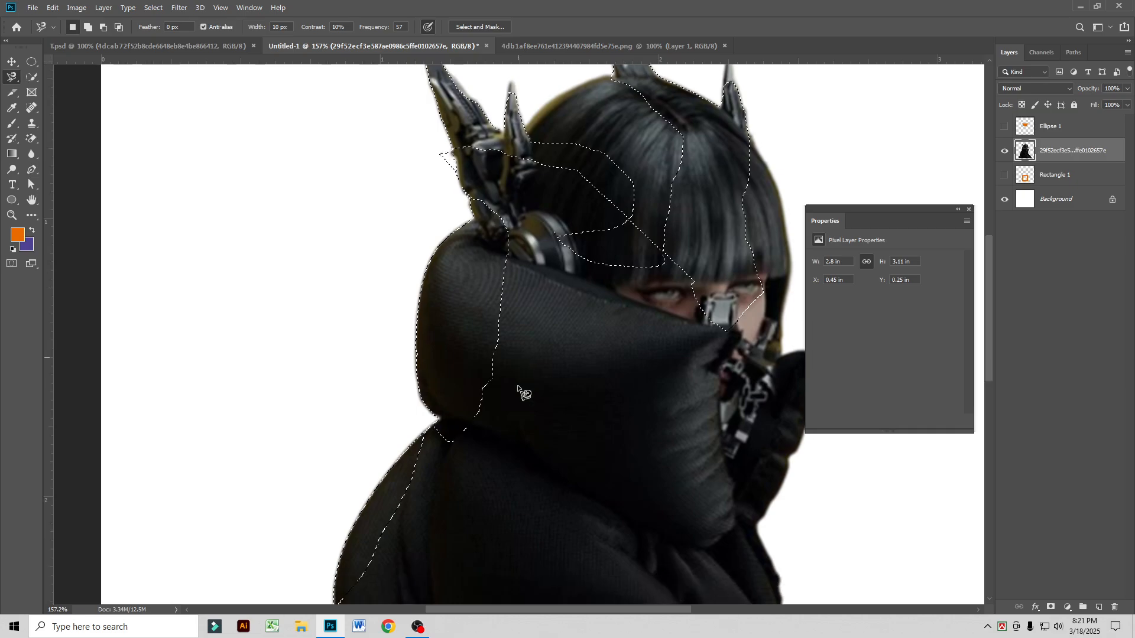
{"action": "scroll", "coordinate": [519, 389], "scroll_direction": "down", "scroll_amount": 2}
{"action": "key", "text": "ctrl+d"}
{"action": "scroll", "coordinate": [466, 380], "scroll_direction": "up", "scroll_amount": 1}
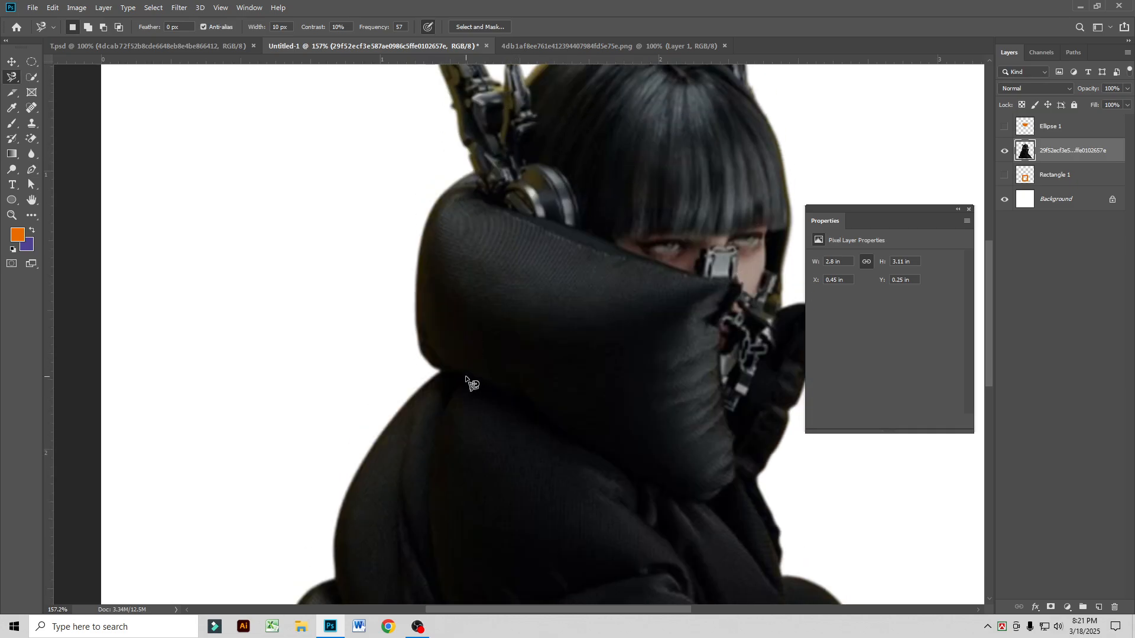
{"action": "scroll", "coordinate": [467, 392], "scroll_direction": "down", "scroll_amount": 3}
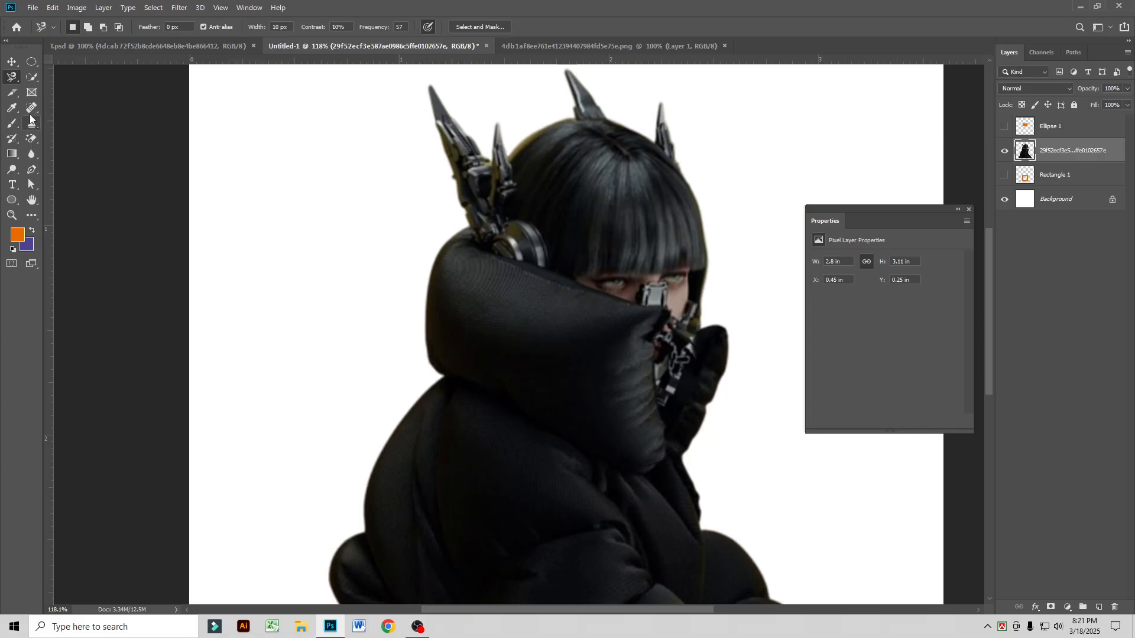
Step: Activate the Quick Selection tool
{"action": "left_click", "coordinate": [32, 78]}
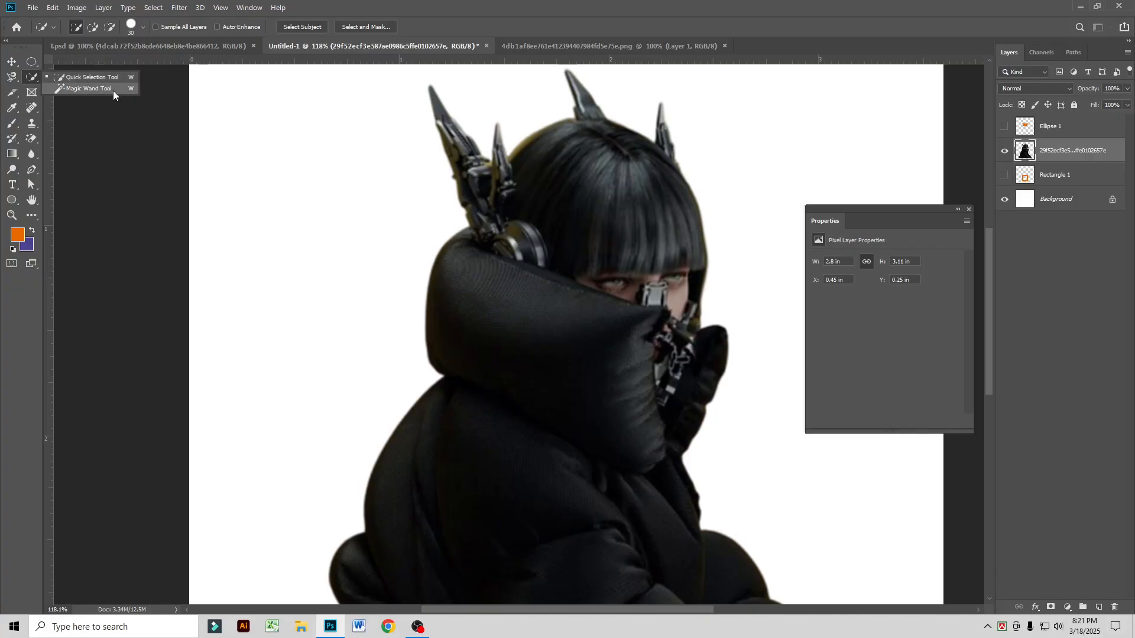
{"action": "left_click", "coordinate": [33, 7]}
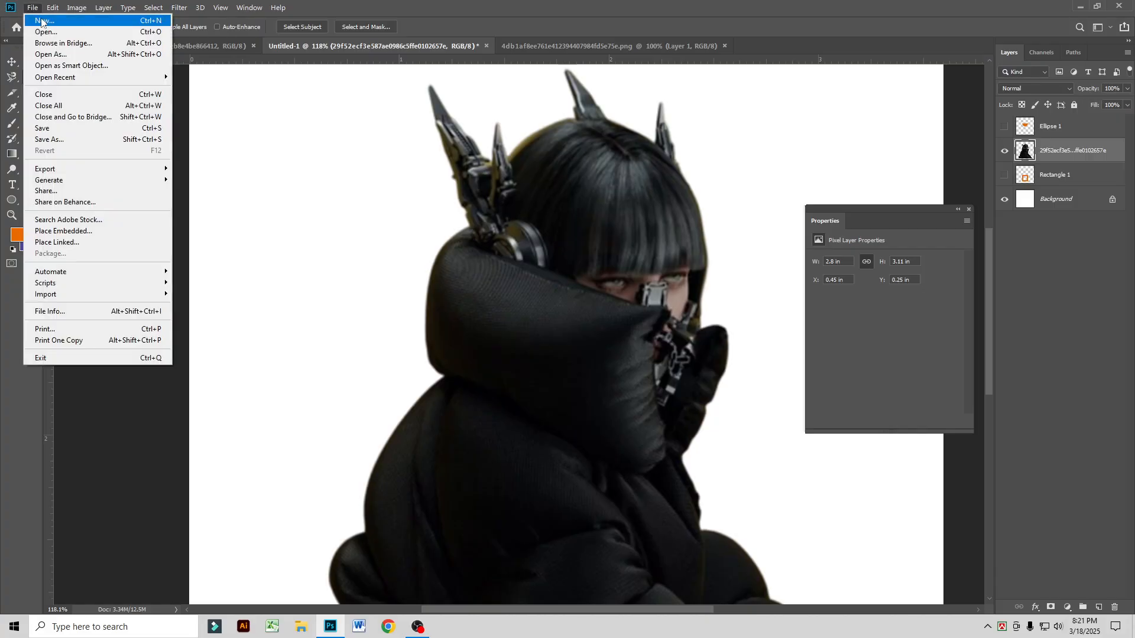
{"action": "left_click", "coordinate": [43, 22]}
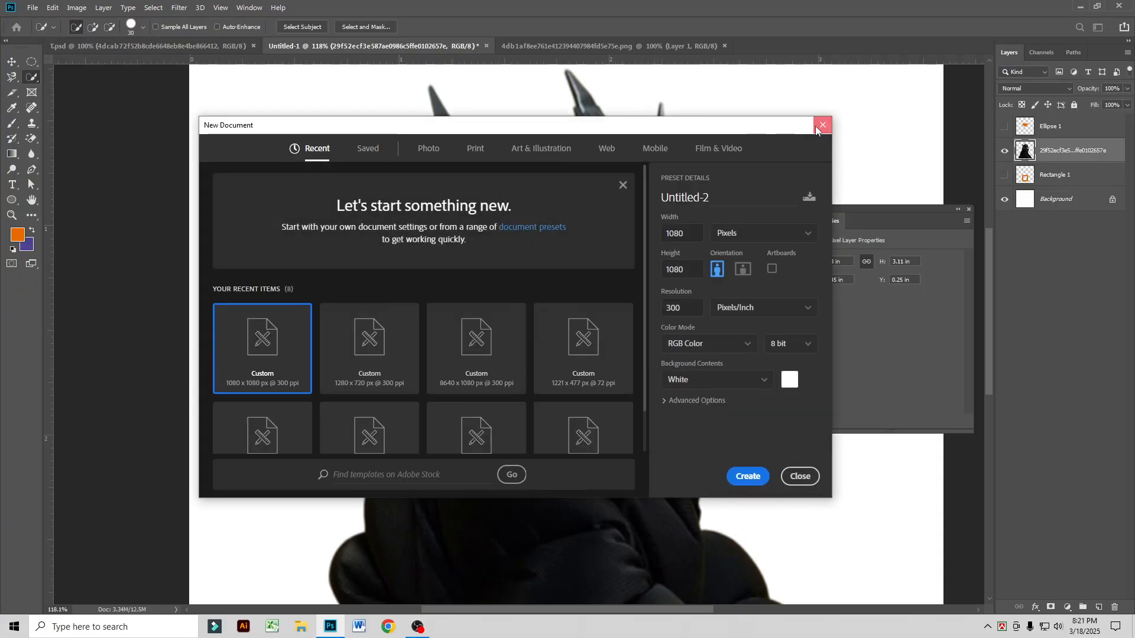
{"action": "left_click", "coordinate": [821, 122]}
Step: Browse for an image to open, going to the Photos folder on the GRAPHIC DESIGN FILE (G:) drive
{"action": "left_click", "coordinate": [32, 7]}
{"action": "left_click", "coordinate": [41, 30]}
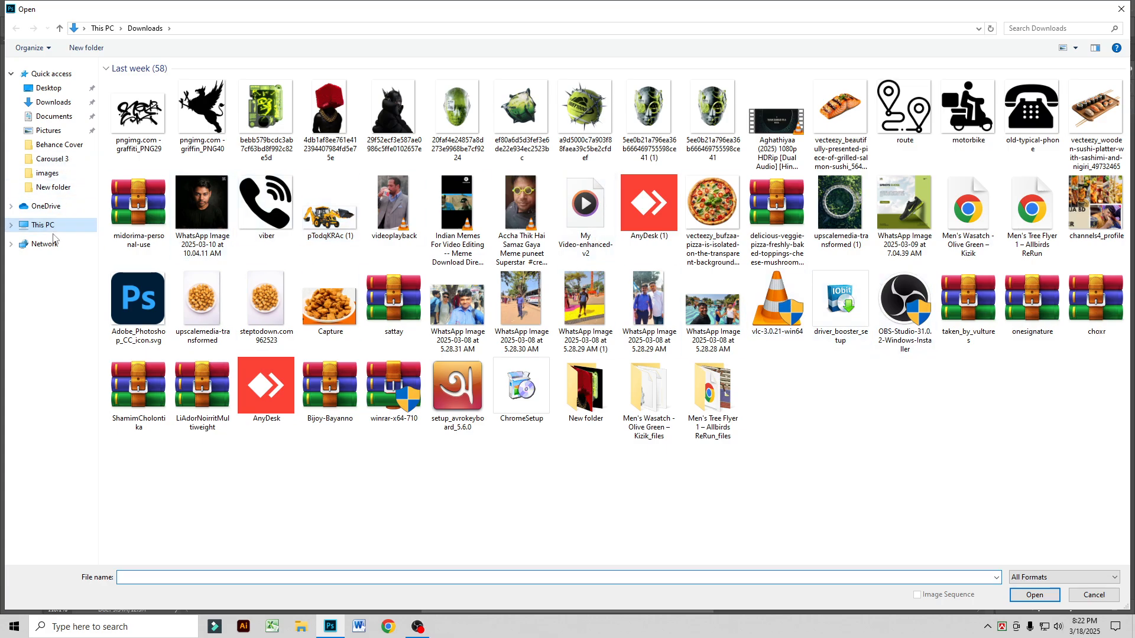
{"action": "left_click", "coordinate": [42, 225]}
{"action": "double_click", "coordinate": [937, 175]}
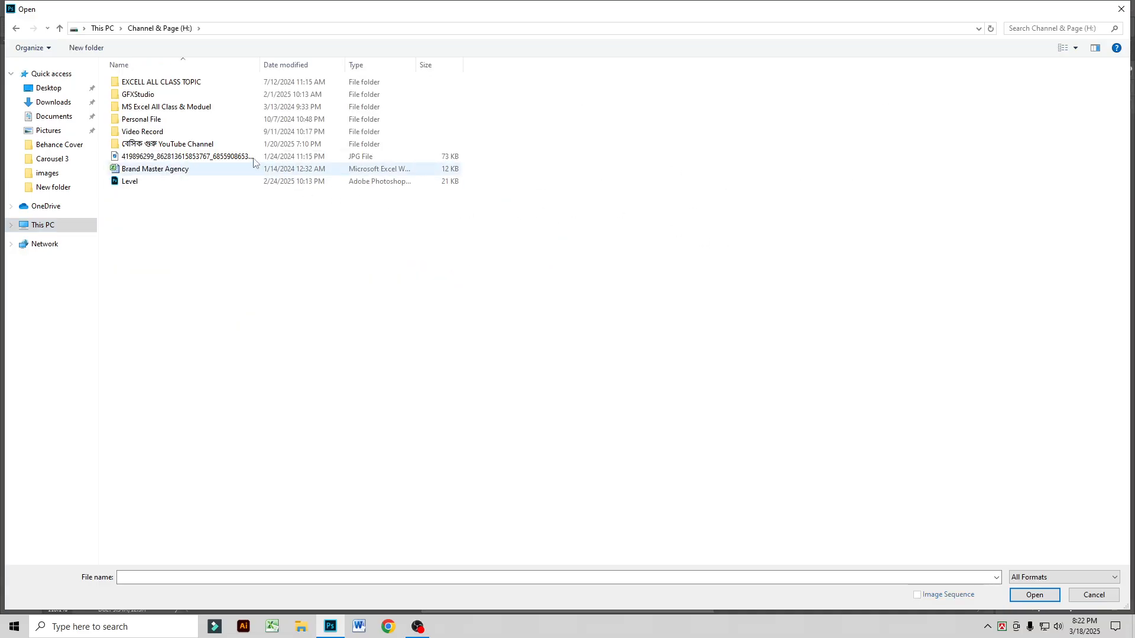
{"action": "left_click", "coordinate": [16, 28]}
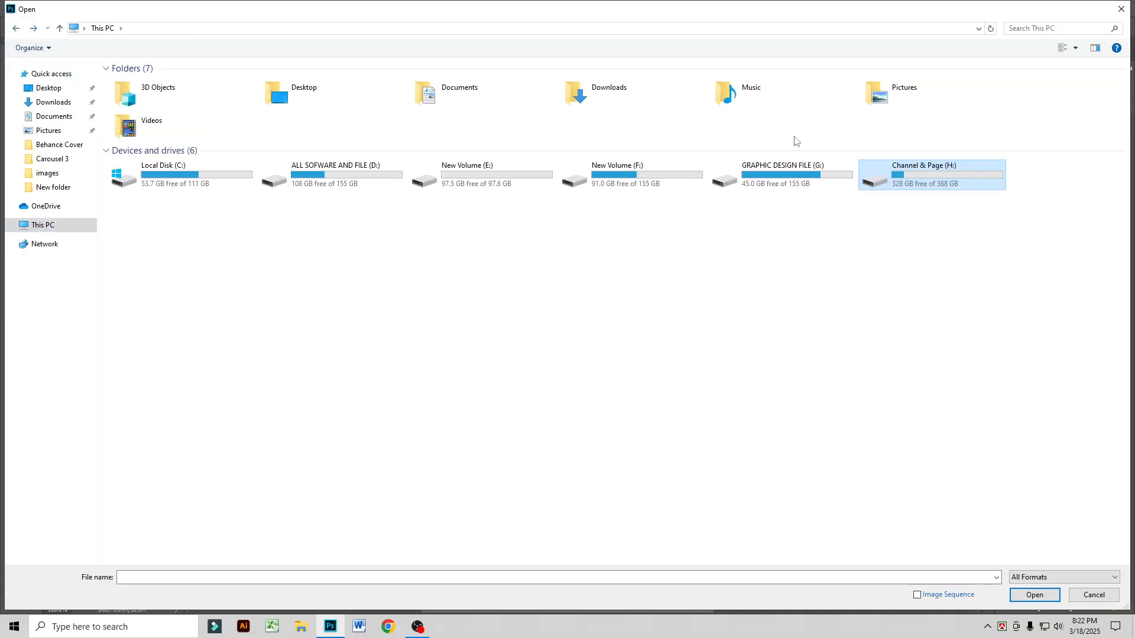
{"action": "left_click", "coordinate": [778, 175]}
{"action": "double_click", "coordinate": [778, 175]}
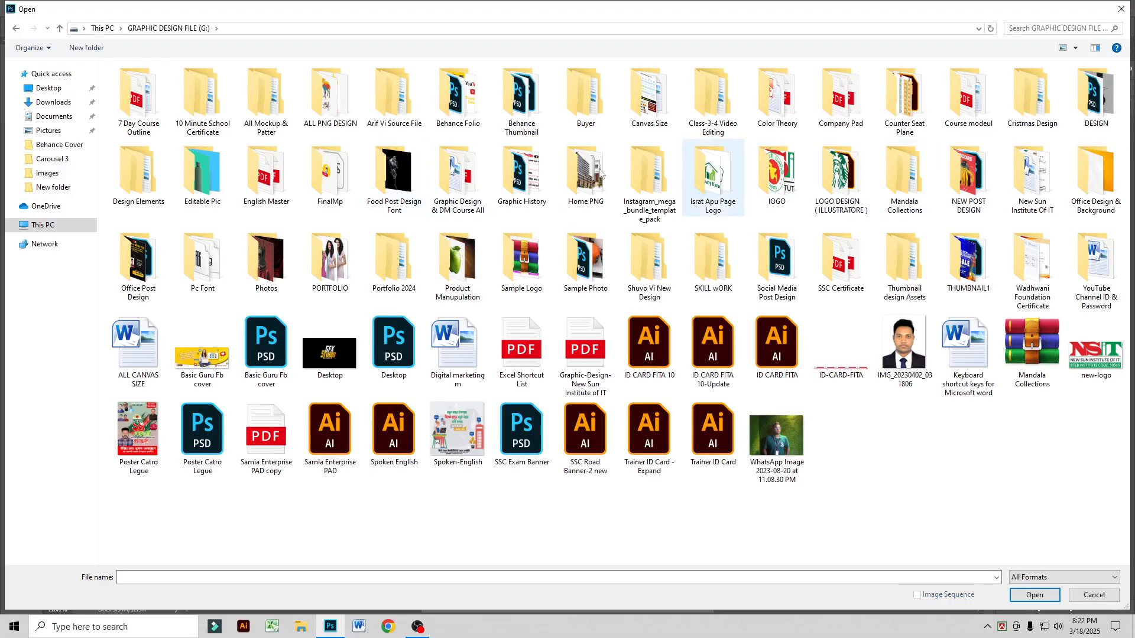
{"action": "double_click", "coordinate": [968, 178]}
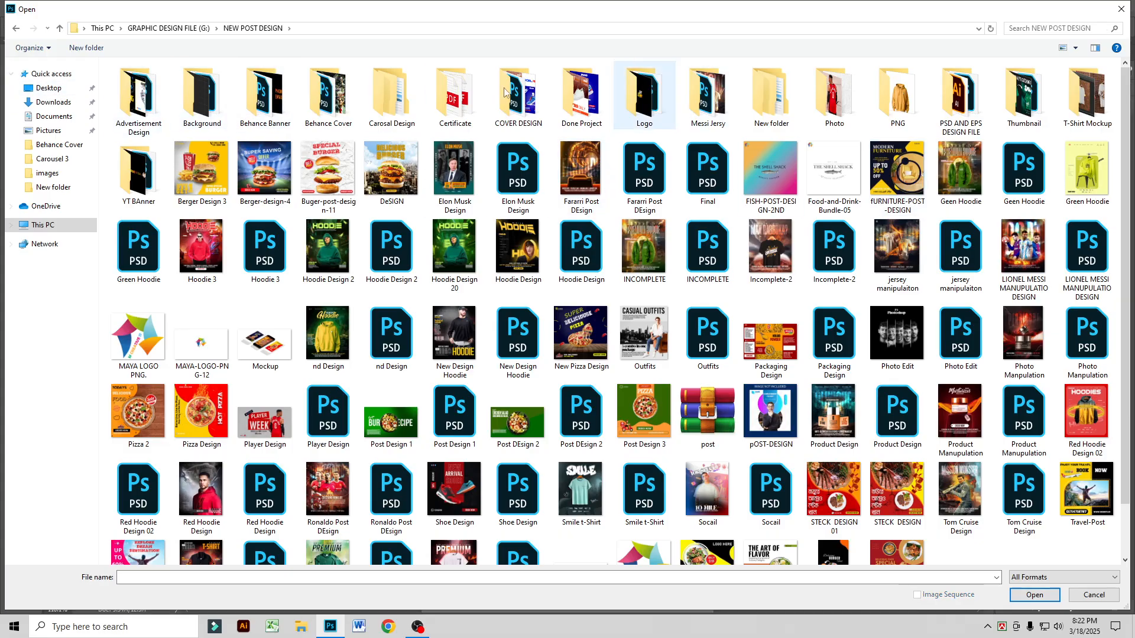
{"action": "left_click", "coordinate": [16, 28]}
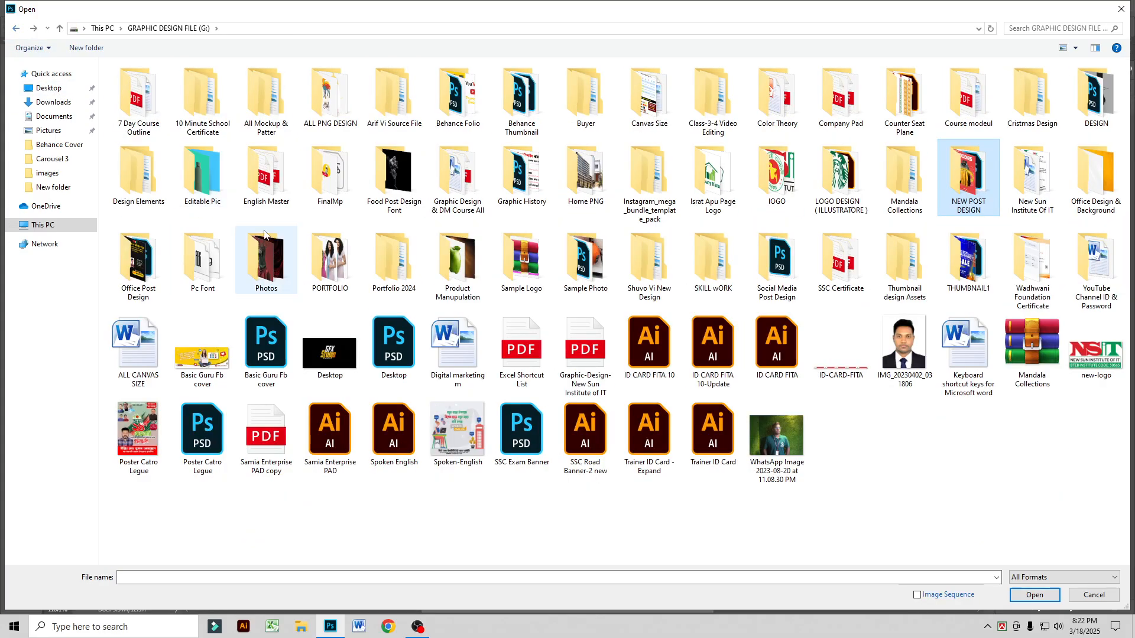
{"action": "double_click", "coordinate": [267, 245]}
Step: Find the green armchair image 53a77c151532a17c3a50af07caa693ae.jpg in the Photos folder and open it
{"action": "scroll", "coordinate": [650, 296], "scroll_direction": "down", "scroll_amount": 10}
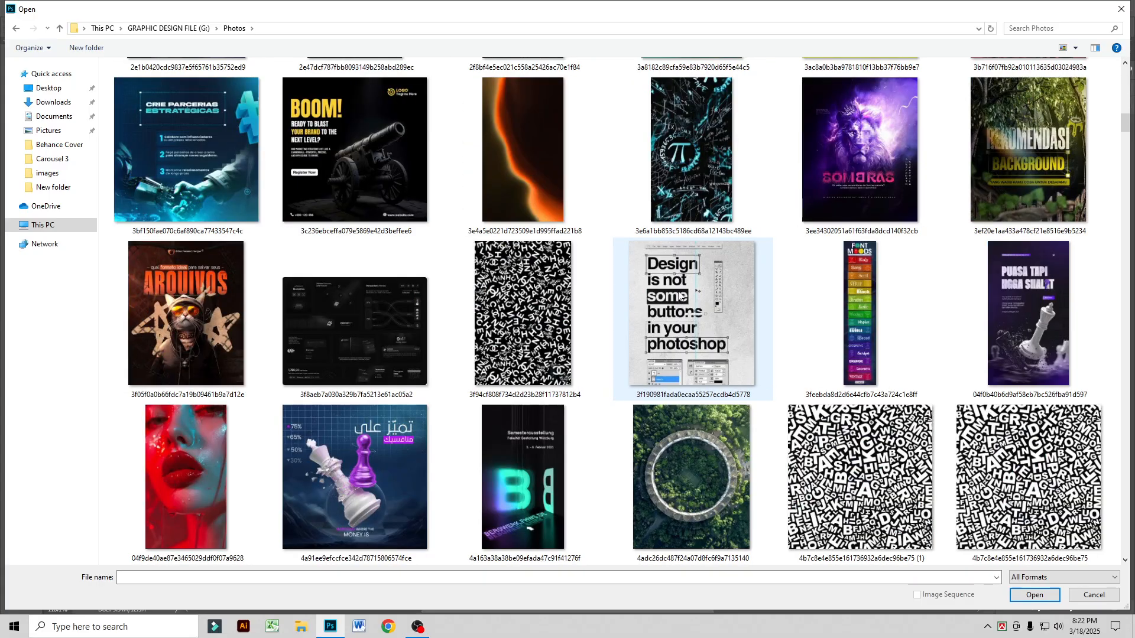
{"action": "scroll", "coordinate": [680, 296], "scroll_direction": "down", "scroll_amount": 5}
{"action": "scroll", "coordinate": [680, 296], "scroll_direction": "down", "scroll_amount": 5}
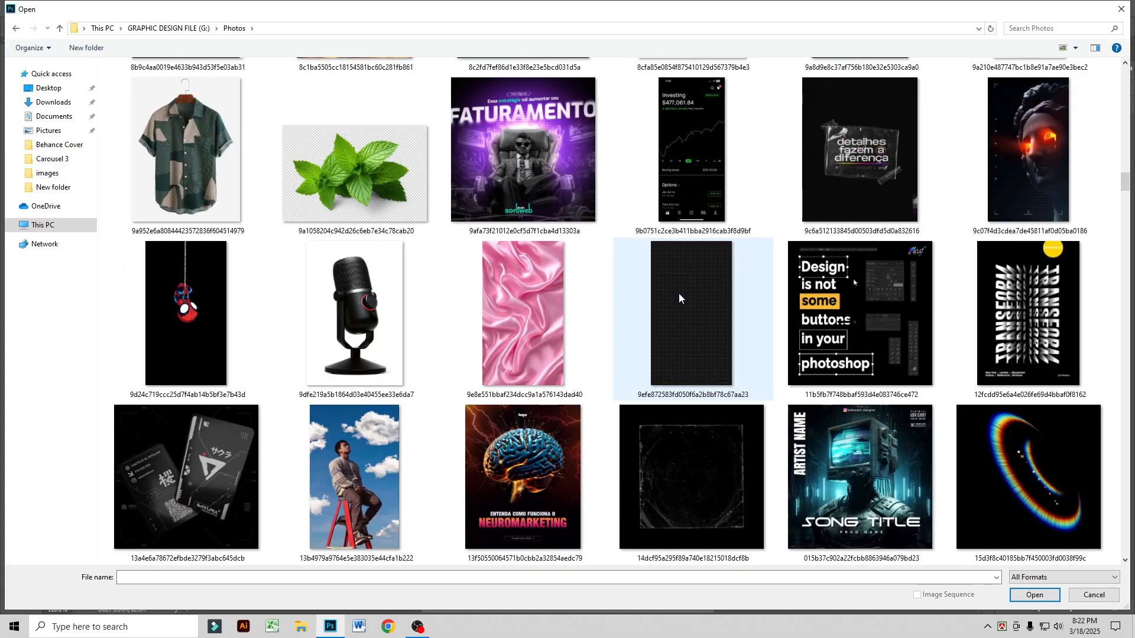
{"action": "scroll", "coordinate": [679, 293], "scroll_direction": "down", "scroll_amount": 3}
{"action": "scroll", "coordinate": [679, 293], "scroll_direction": "down", "scroll_amount": 8}
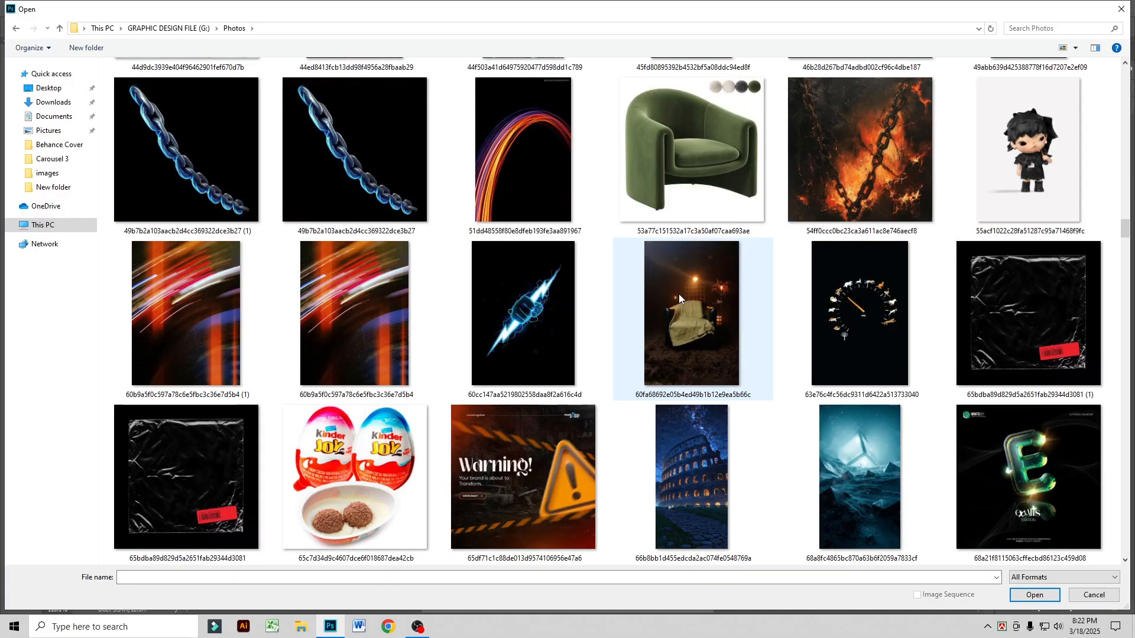
{"action": "scroll", "coordinate": [613, 320], "scroll_direction": "down", "scroll_amount": 5}
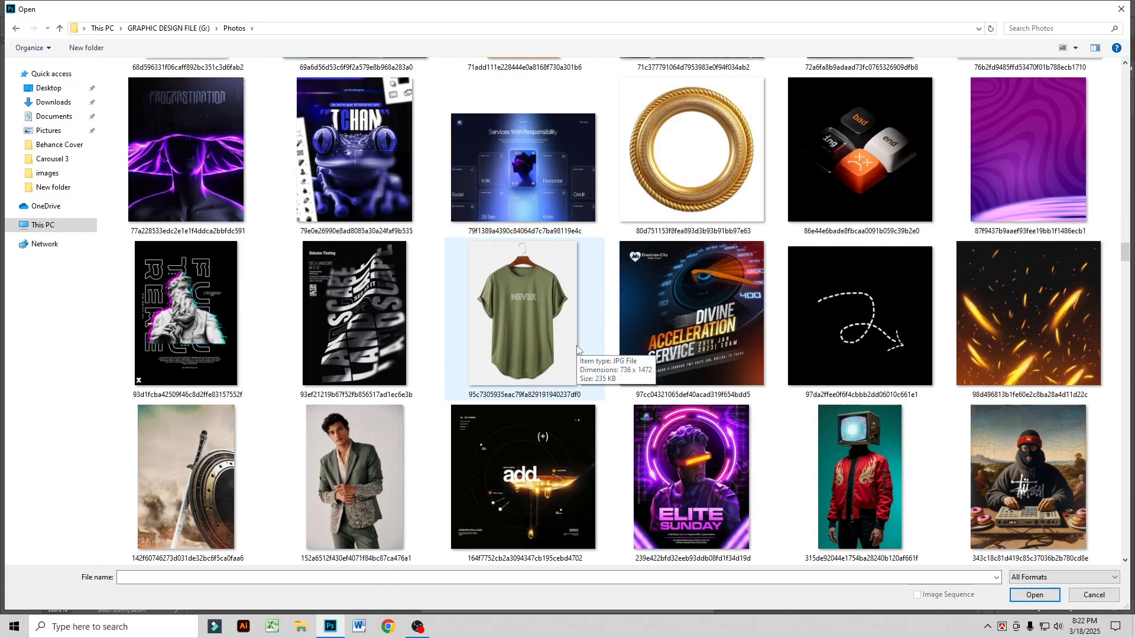
{"action": "scroll", "coordinate": [578, 349], "scroll_direction": "up", "scroll_amount": 3}
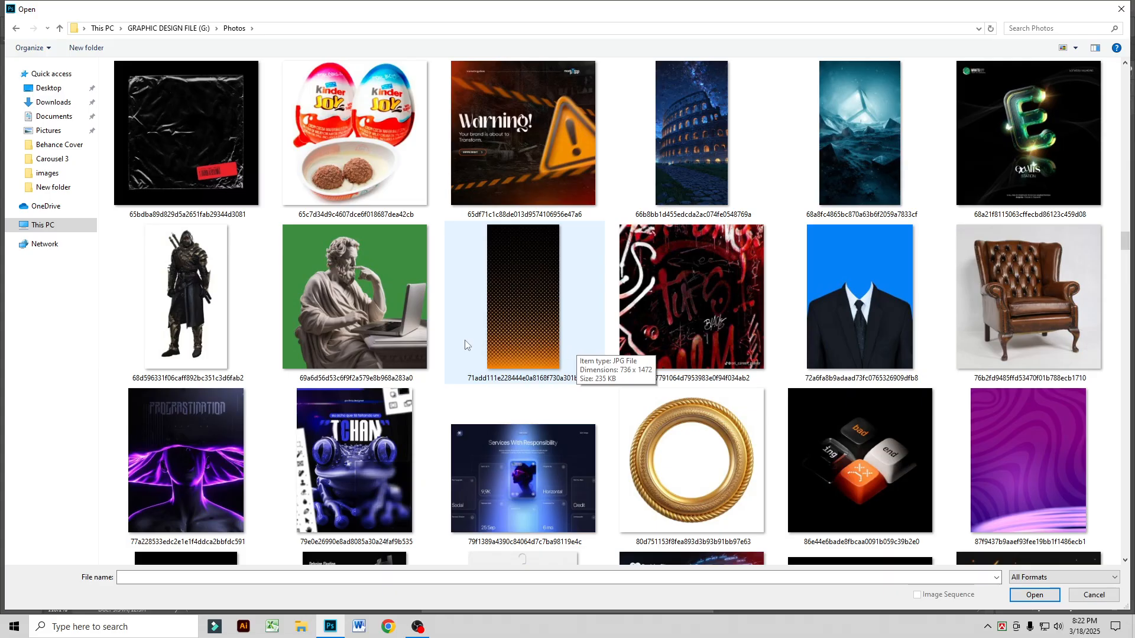
{"action": "scroll", "coordinate": [465, 344], "scroll_direction": "up", "scroll_amount": 3}
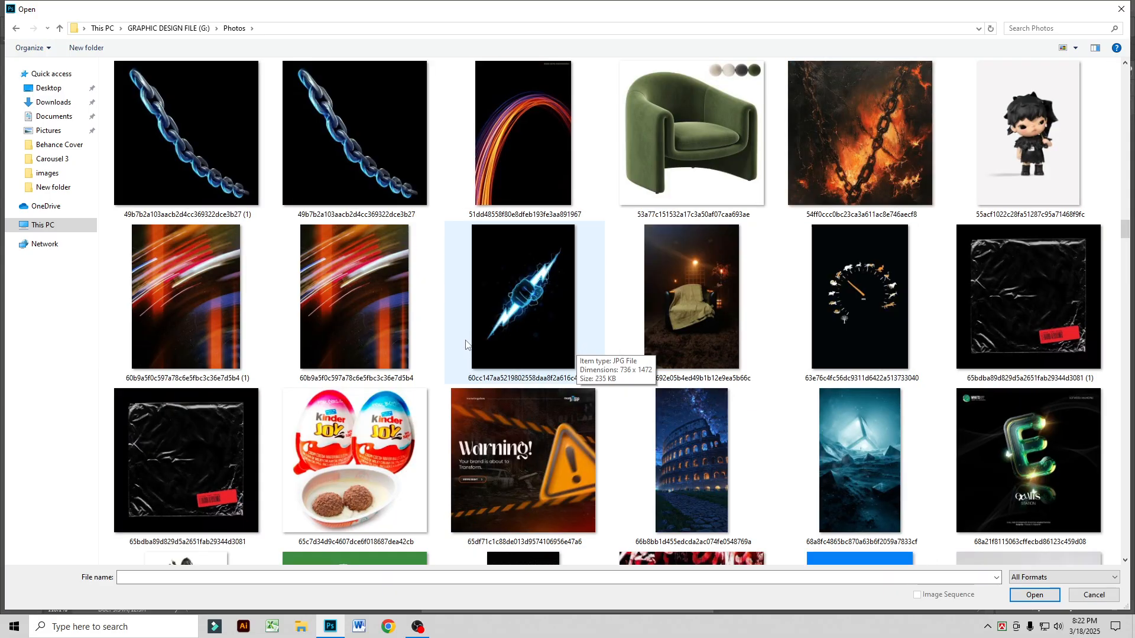
{"action": "scroll", "coordinate": [466, 345], "scroll_direction": "up", "scroll_amount": 3}
{"action": "double_click", "coordinate": [736, 462]}
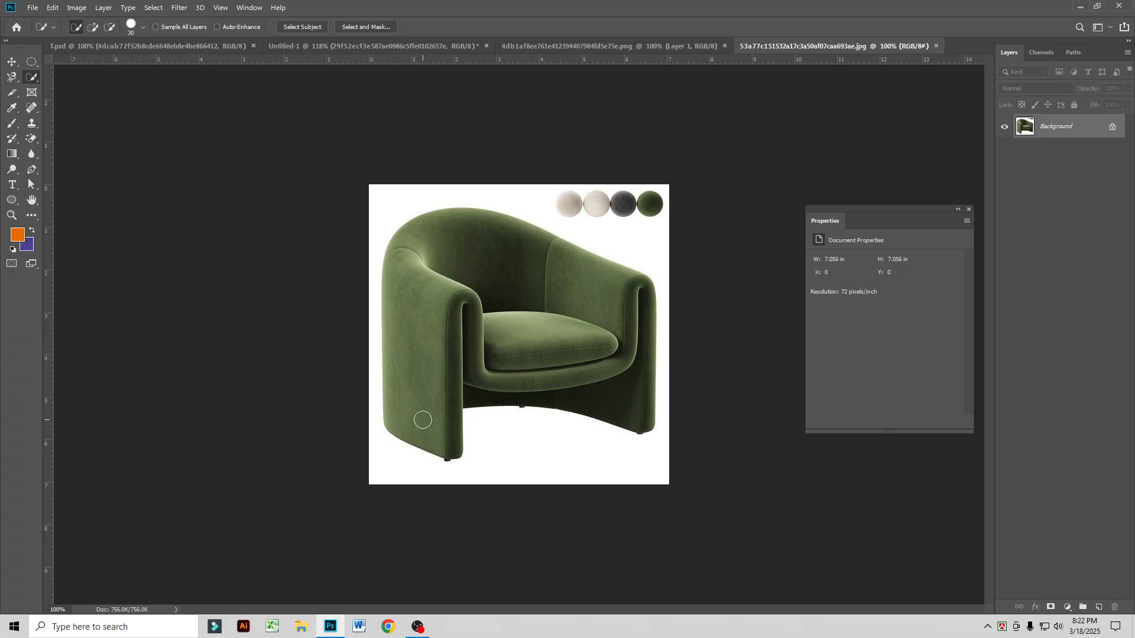
Step: Brush over the armchair's side, backrest, right arm and seat with the Quick Selection tool to select the whole chair
{"action": "left_click_drag", "start_coordinate": [422, 420], "coordinate": [430, 332]}
{"action": "mouse_move", "coordinate": [427, 270]}
{"action": "left_mouse_down"}
{"action": "mouse_move", "coordinate": [412, 253]}
{"action": "mouse_move", "coordinate": [439, 237]}
{"action": "left_mouse_up"}
{"action": "left_click_drag", "start_coordinate": [545, 268], "coordinate": [568, 276]}
{"action": "mouse_move", "coordinate": [612, 306]}
{"action": "left_mouse_down"}
{"action": "mouse_move", "coordinate": [641, 351]}
{"action": "mouse_move", "coordinate": [632, 412]}
{"action": "mouse_move", "coordinate": [503, 378]}
{"action": "mouse_move", "coordinate": [454, 382]}
{"action": "mouse_move", "coordinate": [480, 362]}
{"action": "left_mouse_up"}
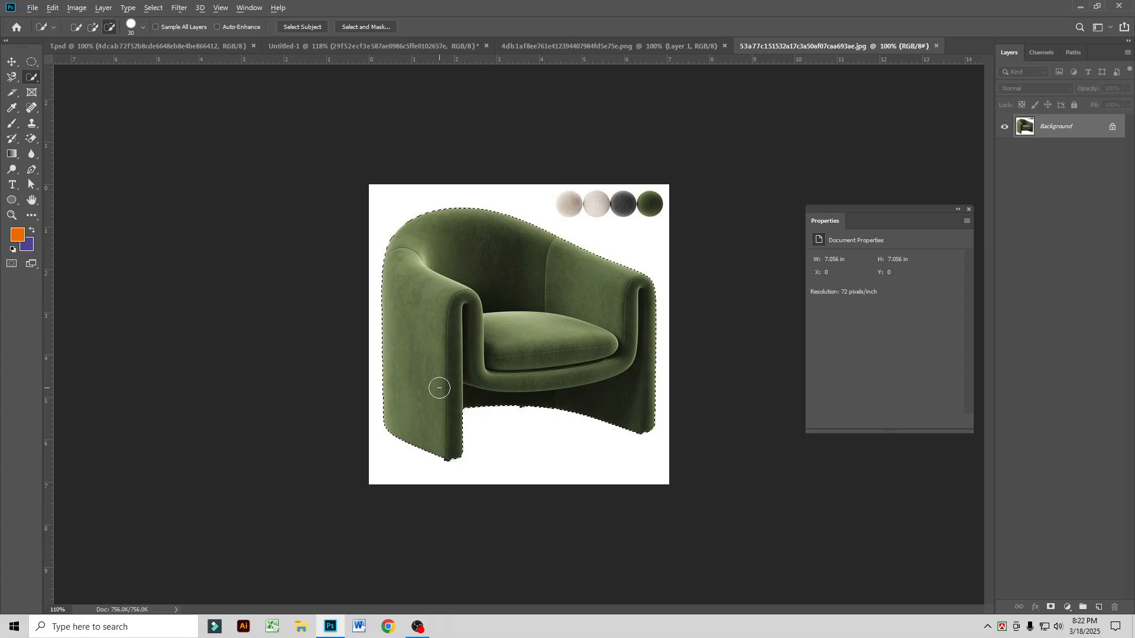
Step: Subtract the dark area under the seat and the outer right leg from the armchair selection
{"action": "scroll", "coordinate": [438, 396], "scroll_direction": "up", "scroll_amount": 3}
{"action": "scroll", "coordinate": [438, 402], "scroll_direction": "up", "scroll_amount": 1}
{"action": "scroll", "coordinate": [499, 436], "scroll_direction": "down", "scroll_amount": 2}
{"action": "scroll", "coordinate": [499, 436], "scroll_direction": "up", "scroll_amount": 2}
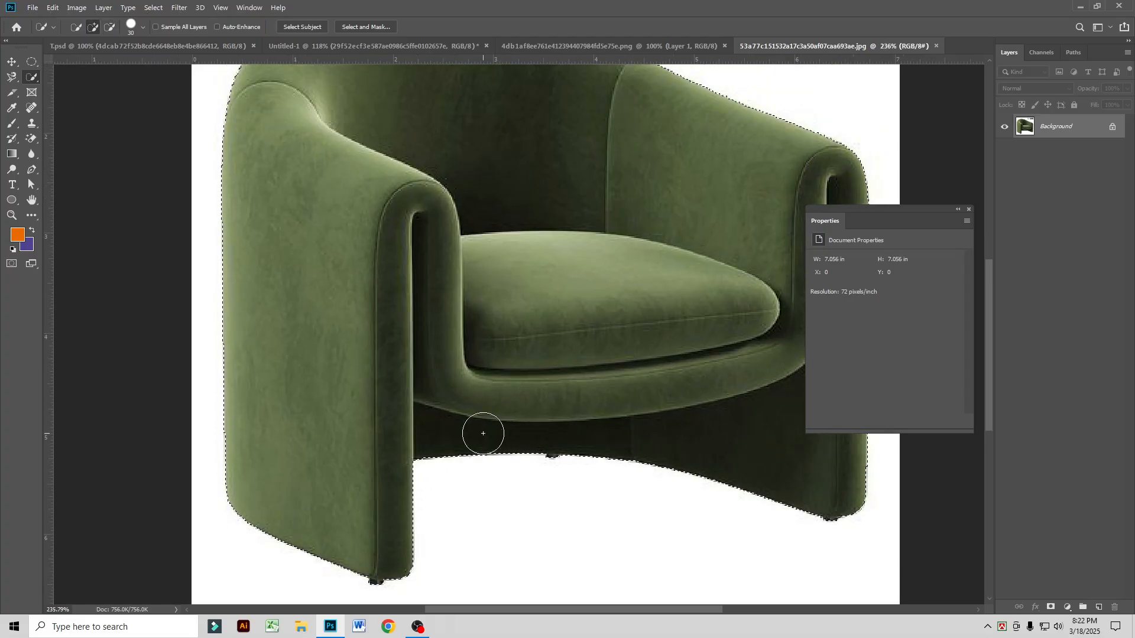
{"action": "scroll", "coordinate": [477, 430], "scroll_direction": "down", "scroll_amount": 2}
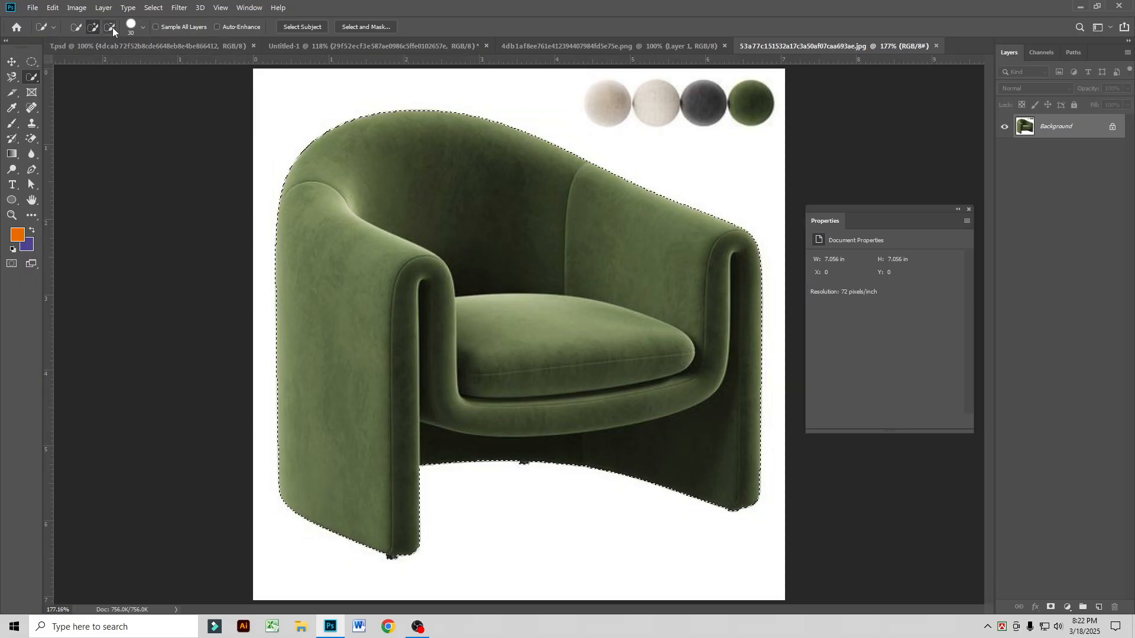
{"action": "mouse_move", "coordinate": [499, 421]}
{"action": "left_mouse_down"}
{"action": "mouse_move", "coordinate": [528, 475]}
{"action": "mouse_move", "coordinate": [550, 457]}
{"action": "mouse_move", "coordinate": [666, 464]}
{"action": "mouse_move", "coordinate": [701, 456]}
{"action": "mouse_move", "coordinate": [752, 363]}
{"action": "left_mouse_up"}
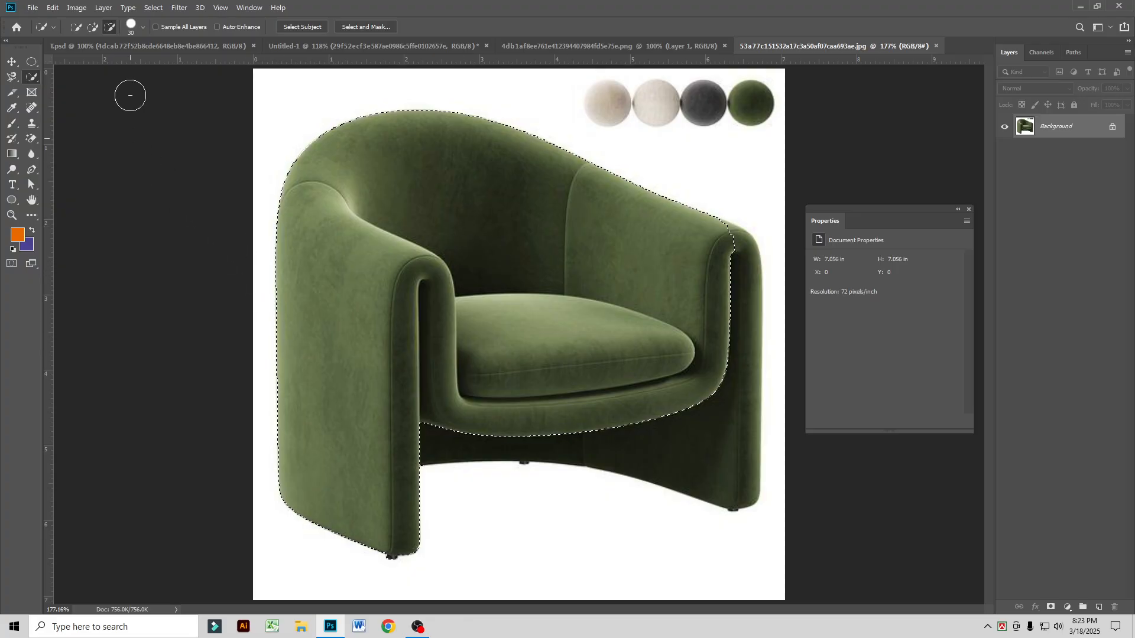
Step: Add parts of the right leg and dark underside back to the selection, undoing the strokes that spill onto the background
{"action": "left_click", "coordinate": [92, 27]}
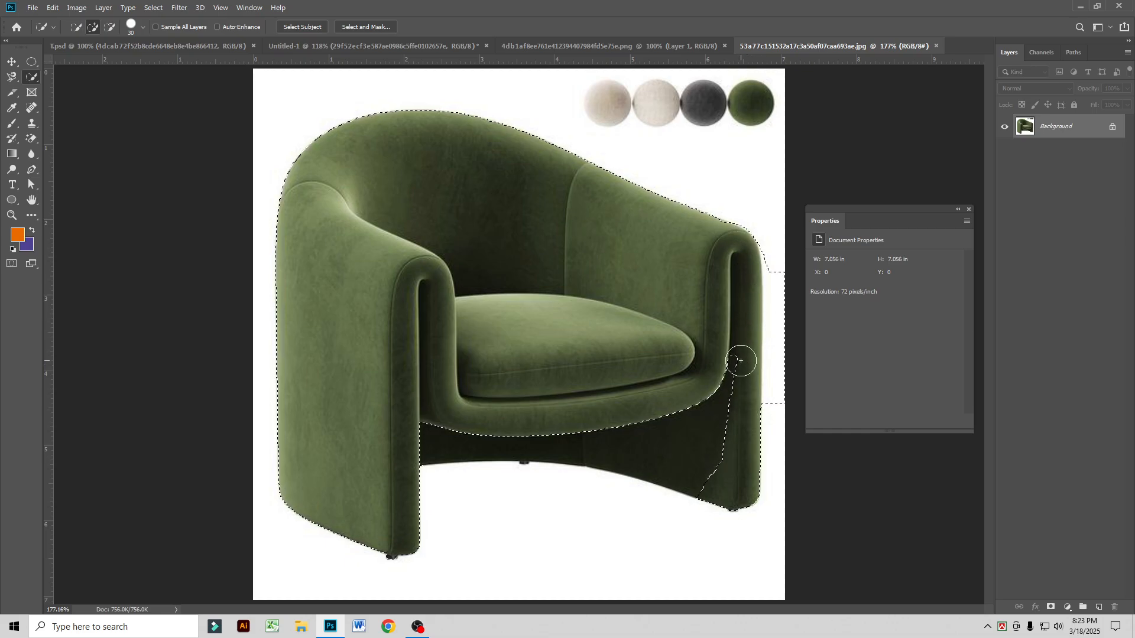
{"action": "key", "text": "ctrl+z"}
{"action": "mouse_move", "coordinate": [729, 389]}
{"action": "left_mouse_down"}
{"action": "mouse_move", "coordinate": [721, 467]}
{"action": "mouse_move", "coordinate": [435, 431]}
{"action": "left_mouse_up"}
{"action": "mouse_move", "coordinate": [582, 437]}
{"action": "left_mouse_down"}
{"action": "mouse_move", "coordinate": [543, 448]}
{"action": "mouse_move", "coordinate": [686, 461]}
{"action": "mouse_move", "coordinate": [712, 435]}
{"action": "mouse_move", "coordinate": [674, 469]}
{"action": "mouse_move", "coordinate": [646, 466]}
{"action": "mouse_move", "coordinate": [707, 461]}
{"action": "mouse_move", "coordinate": [731, 443]}
{"action": "mouse_move", "coordinate": [744, 338]}
{"action": "mouse_move", "coordinate": [738, 262]}
{"action": "mouse_move", "coordinate": [721, 238]}
{"action": "mouse_move", "coordinate": [754, 260]}
{"action": "left_mouse_up"}
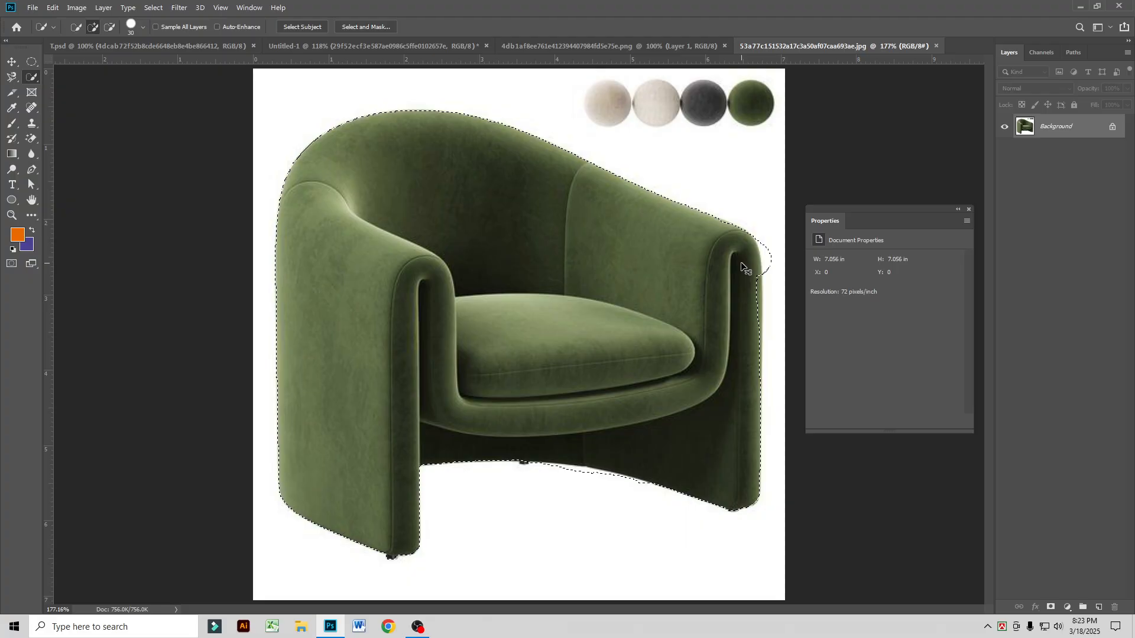
{"action": "key", "text": "ctrl+z"}
{"action": "mouse_move", "coordinate": [712, 236]}
{"action": "left_mouse_down"}
{"action": "mouse_move", "coordinate": [741, 249]}
{"action": "mouse_move", "coordinate": [746, 313]}
{"action": "mouse_move", "coordinate": [732, 471]}
{"action": "mouse_move", "coordinate": [652, 438]}
{"action": "mouse_move", "coordinate": [561, 431]}
{"action": "mouse_move", "coordinate": [695, 413]}
{"action": "mouse_move", "coordinate": [700, 438]}
{"action": "mouse_move", "coordinate": [712, 425]}
{"action": "mouse_move", "coordinate": [731, 376]}
{"action": "mouse_move", "coordinate": [635, 338]}
{"action": "left_mouse_up"}
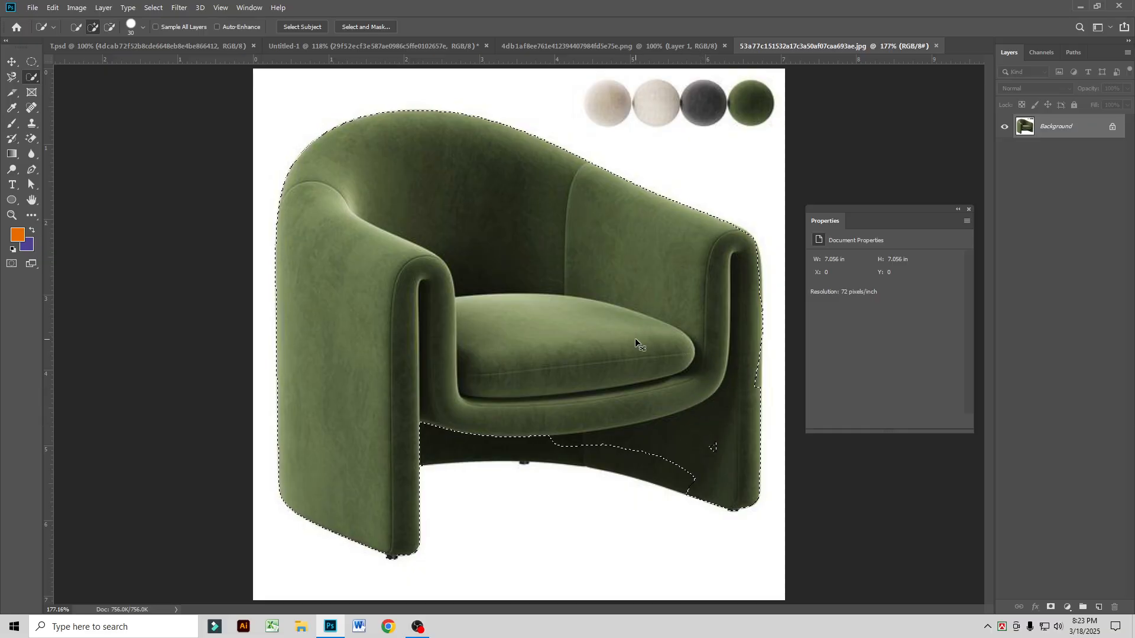
Step: Clear the selection and select the armchair automatically with Select Subject
{"action": "key", "text": "ctrl+d"}
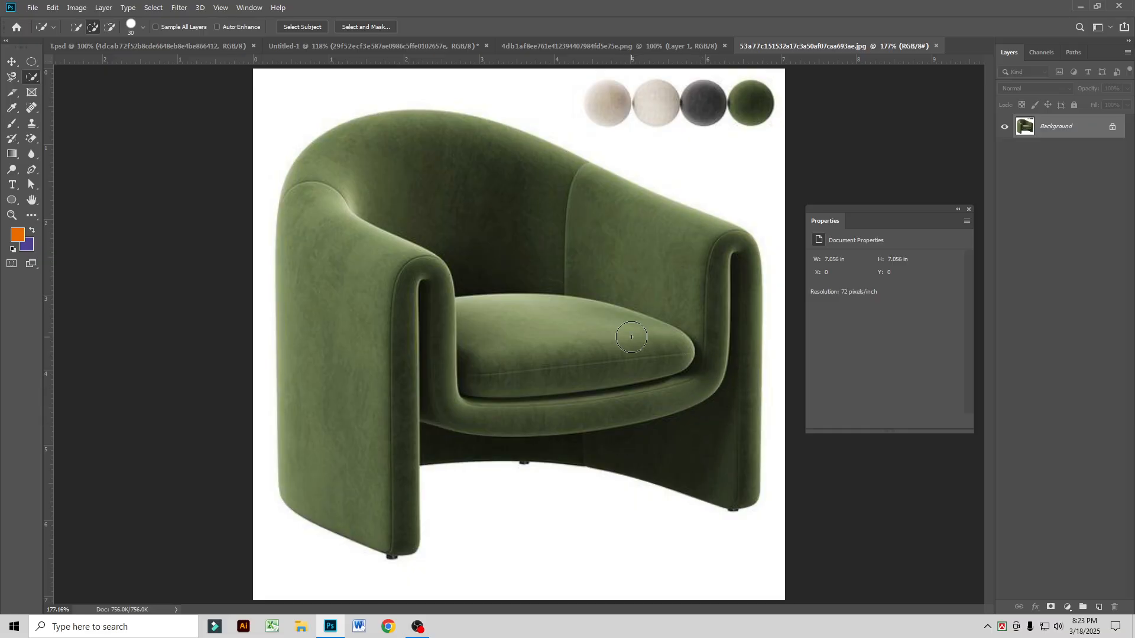
{"action": "right_click", "coordinate": [32, 75]}
{"action": "left_click", "coordinate": [93, 77]}
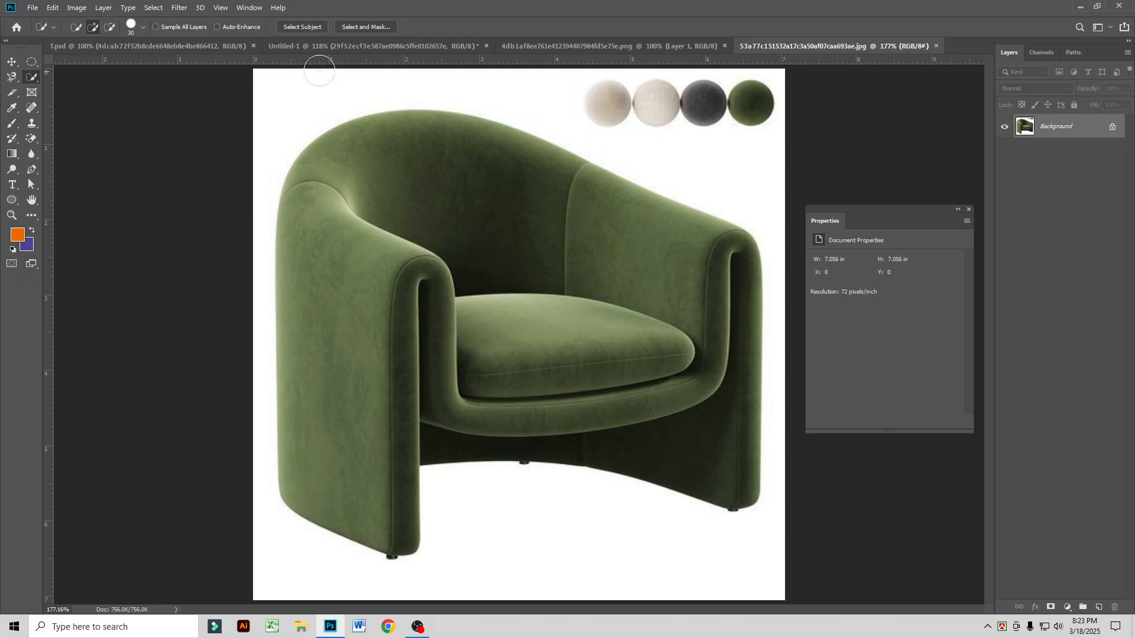
{"action": "left_click", "coordinate": [298, 27]}
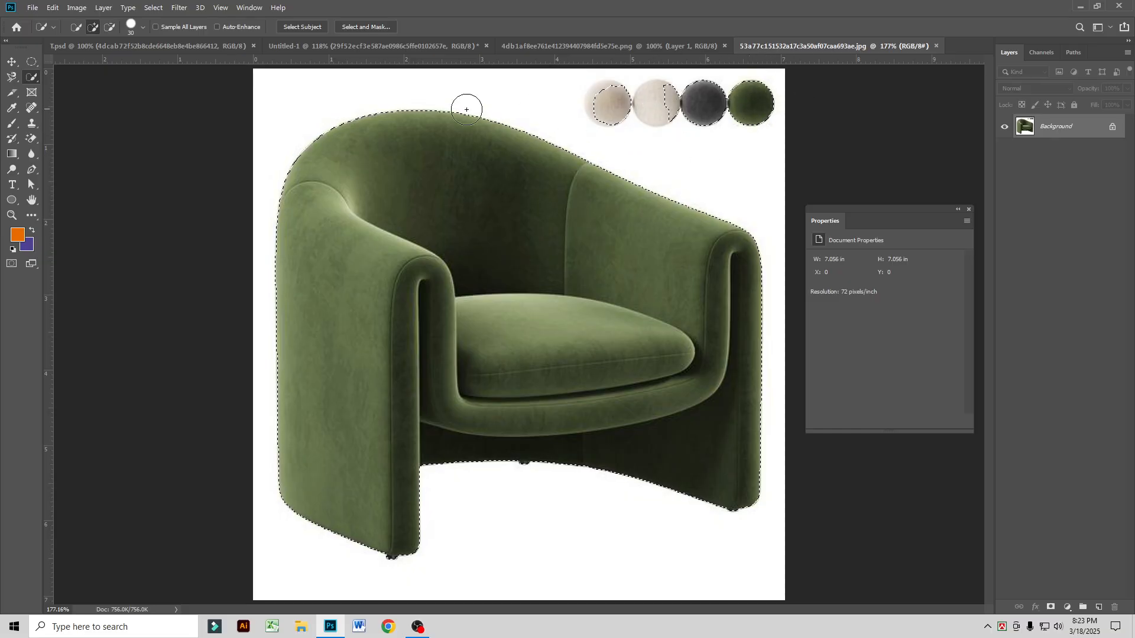
Step: Subtract the four round colour swatches from the Select Subject result, and clear the selection
{"action": "left_click", "coordinate": [106, 30]}
{"action": "mouse_move", "coordinate": [592, 110]}
{"action": "left_mouse_down"}
{"action": "mouse_move", "coordinate": [686, 101]}
{"action": "mouse_move", "coordinate": [783, 112]}
{"action": "left_mouse_up"}
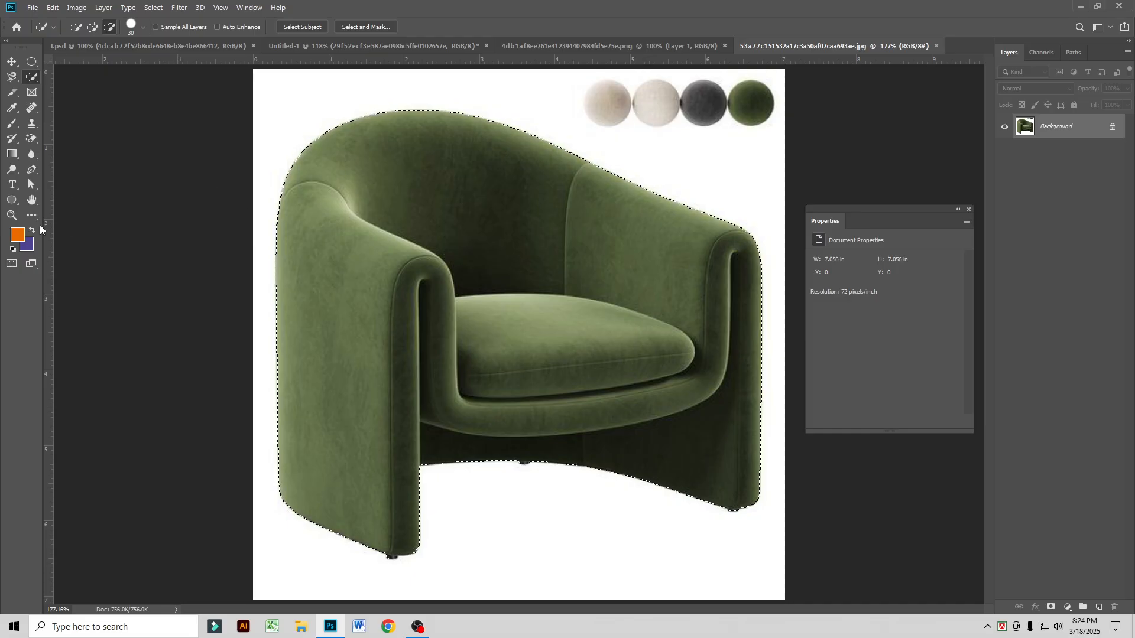
{"action": "key", "text": "ctrl+d"}
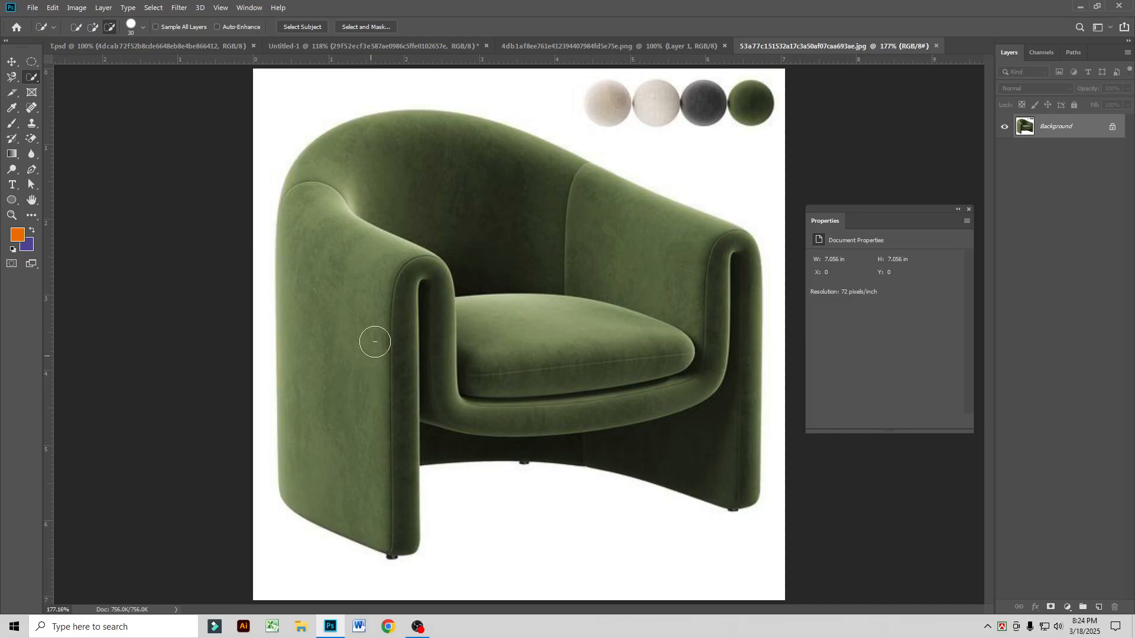
Step: Select the white background around the armchair with the Magic Wand tool at tolerance 32
{"action": "right_click", "coordinate": [33, 78]}
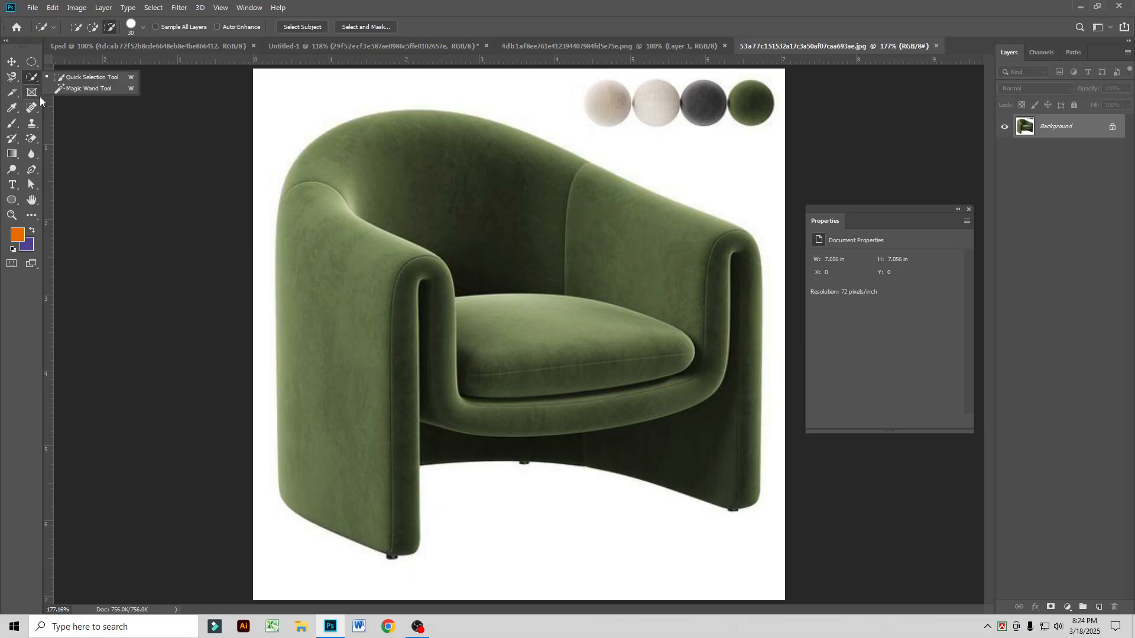
{"action": "left_click", "coordinate": [91, 88]}
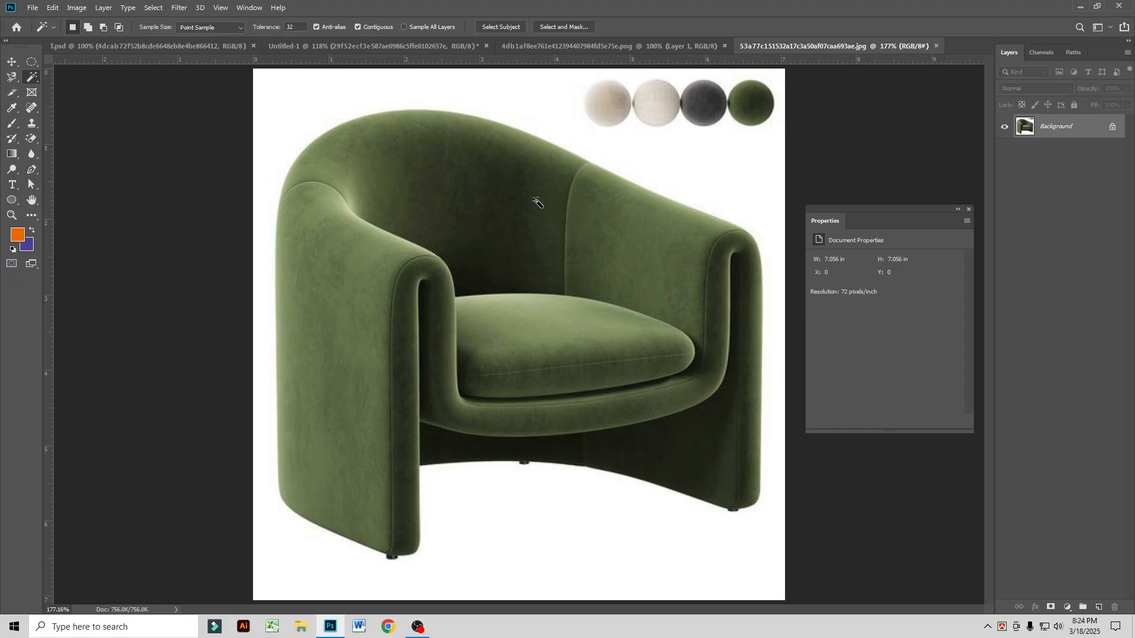
{"action": "left_click", "coordinate": [735, 193]}
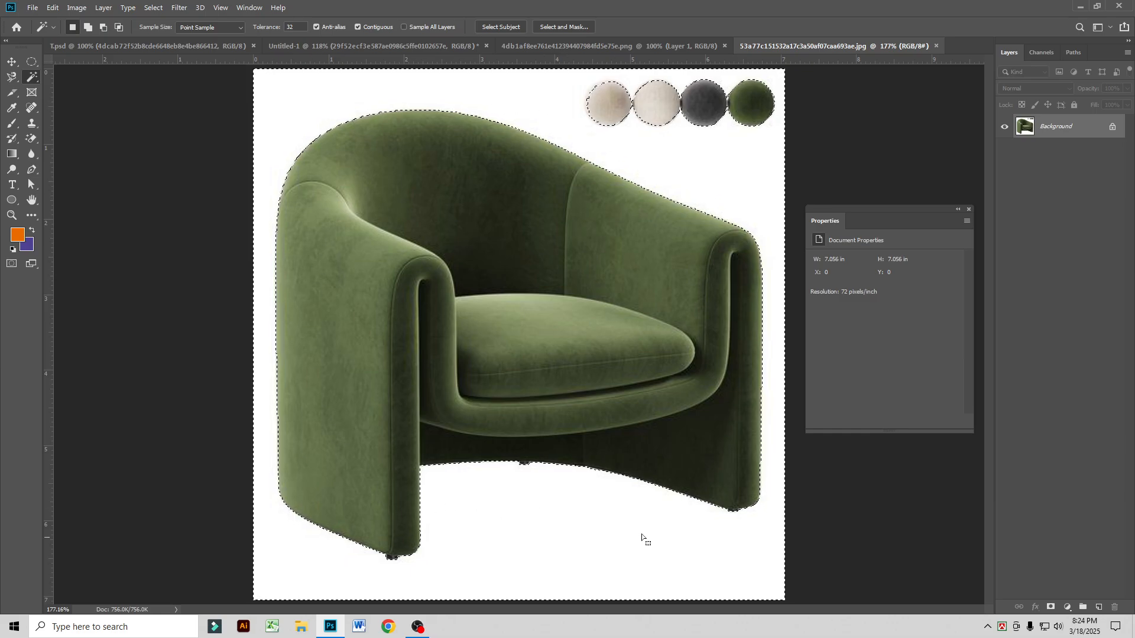
Step: Clear the background selection and use the Magic Wand on the green swatch and the armchair's lighter green upholstery
{"action": "key", "text": "ctrl+d"}
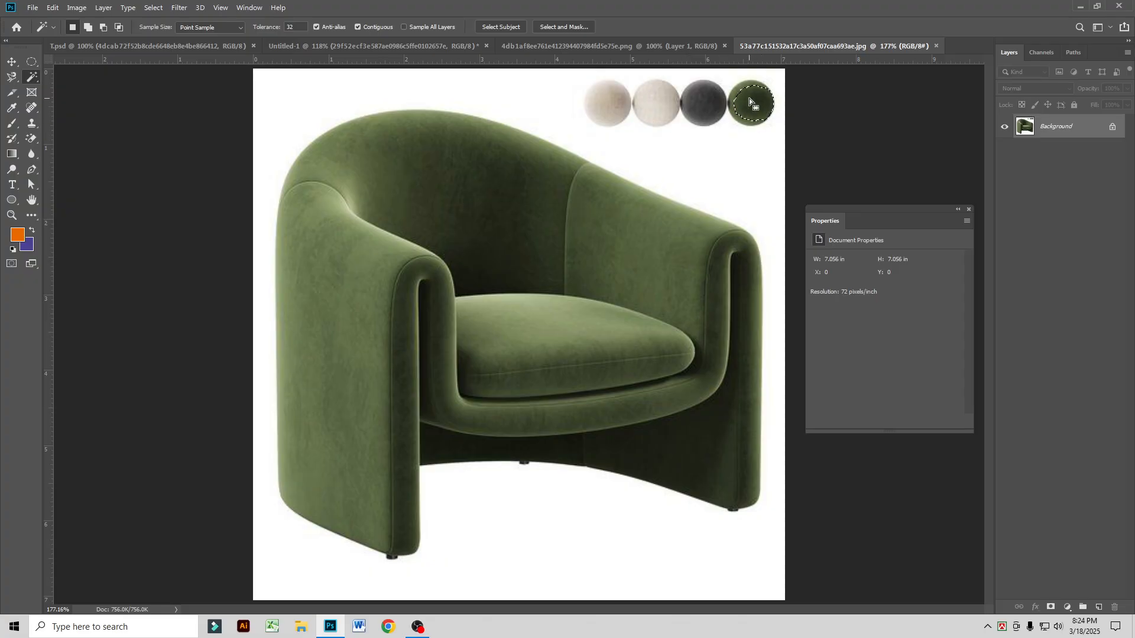
{"action": "left_click", "coordinate": [339, 173]}
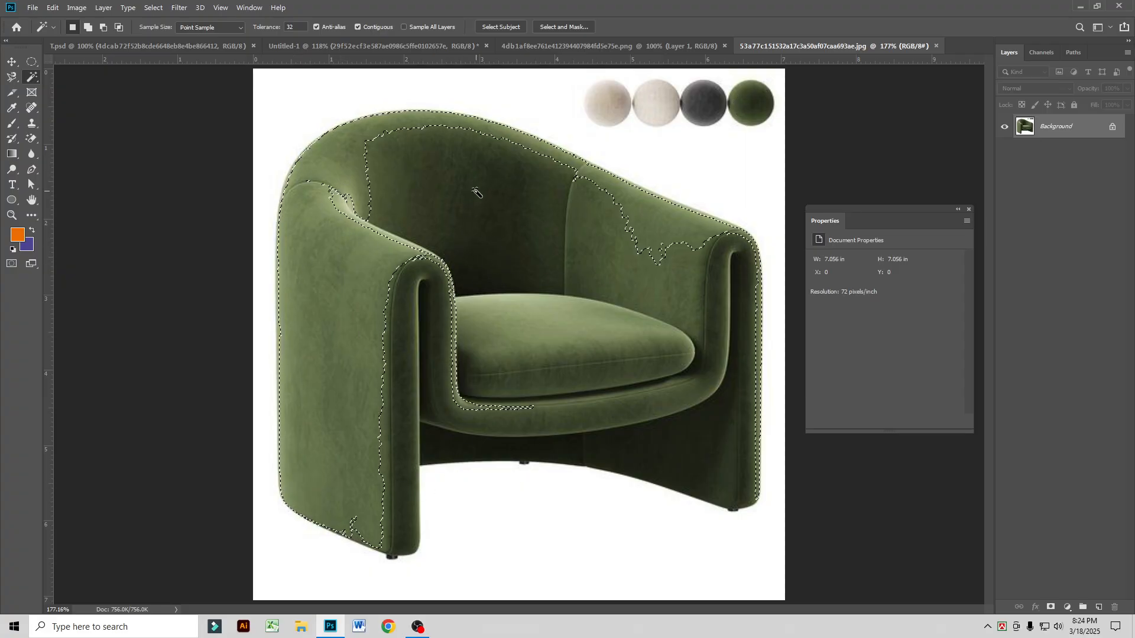
{"action": "scroll", "coordinate": [378, 201], "scroll_direction": "up", "scroll_amount": 5}
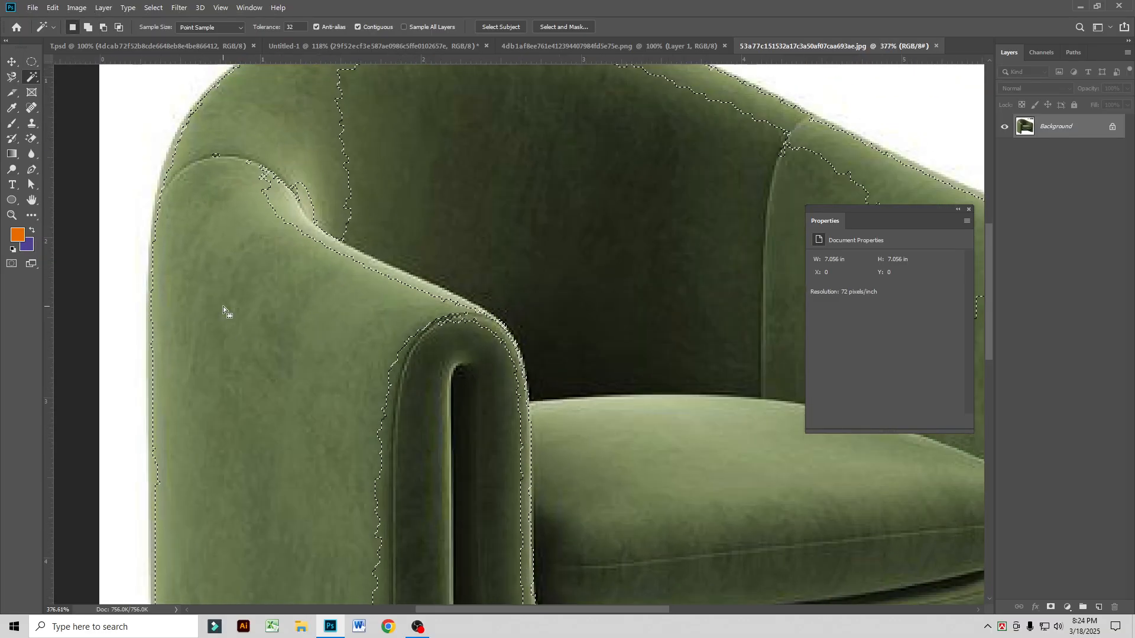
{"action": "scroll", "coordinate": [290, 415], "scroll_direction": "down", "scroll_amount": 3}
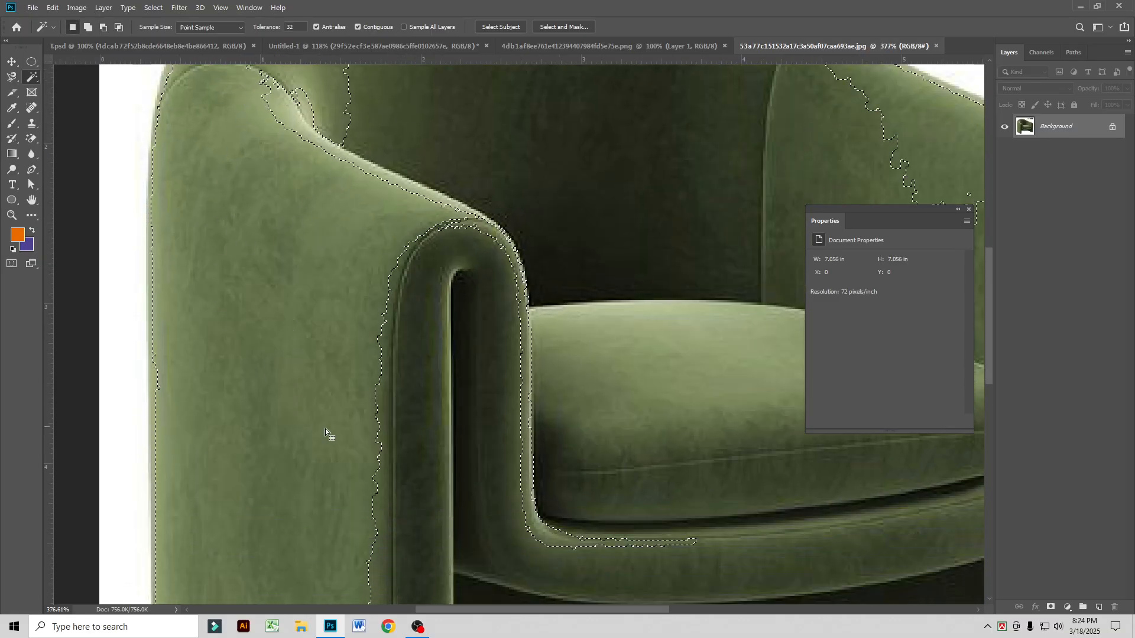
{"action": "scroll", "coordinate": [731, 378], "scroll_direction": "up", "scroll_amount": 2}
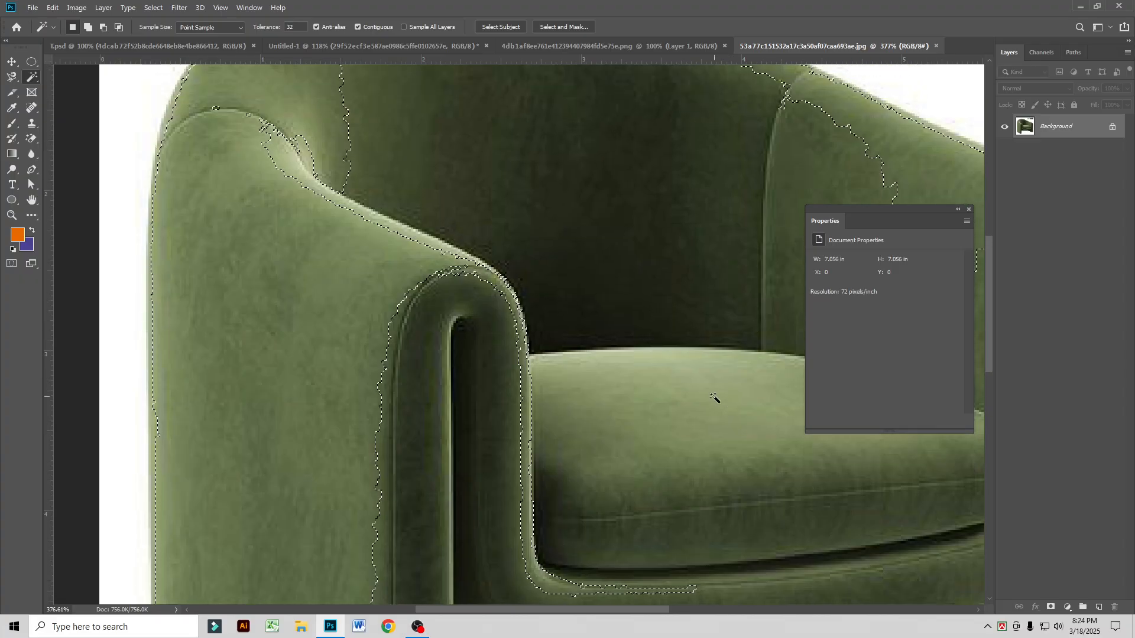
{"action": "scroll", "coordinate": [471, 379], "scroll_direction": "down", "scroll_amount": 2}
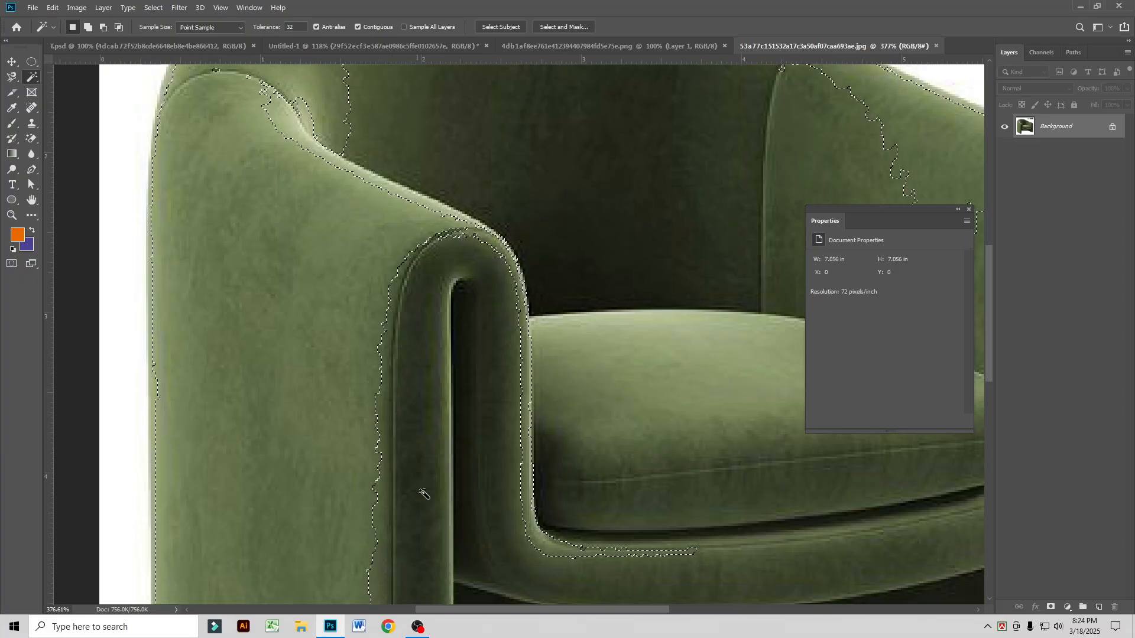
{"action": "scroll", "coordinate": [635, 110], "scroll_direction": "up", "scroll_amount": 2}
{"action": "scroll", "coordinate": [609, 275], "scroll_direction": "down", "scroll_amount": 2}
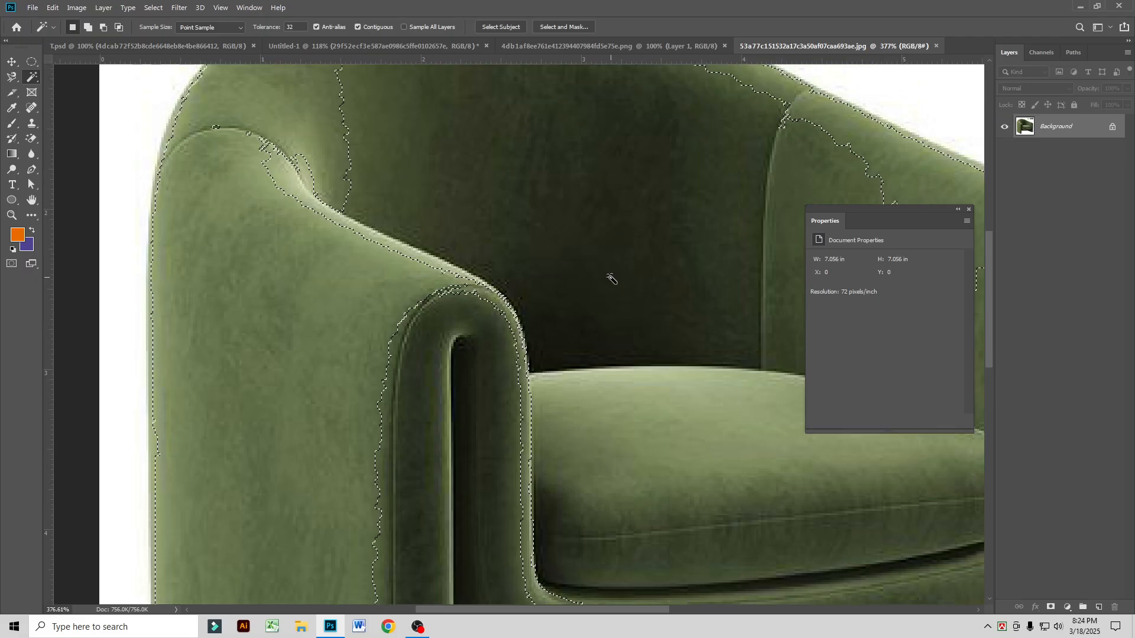
{"action": "scroll", "coordinate": [609, 277], "scroll_direction": "down", "scroll_amount": 2}
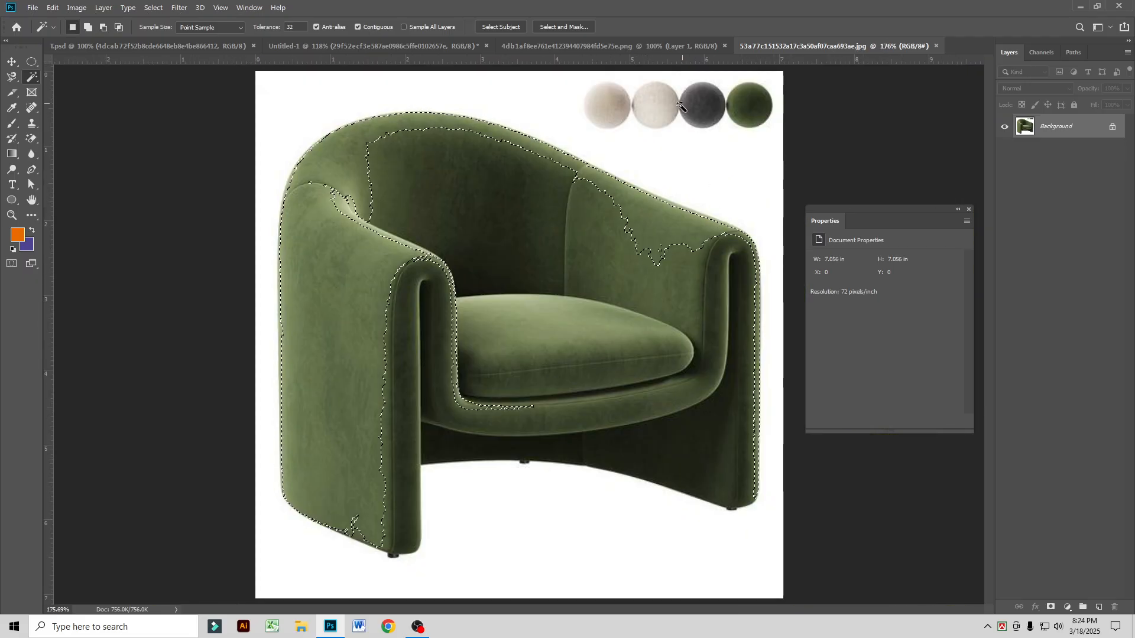
Step: Use the Magic Wand at tolerance 32 on different areas of the two light beige fabric swatches
{"action": "left_click", "coordinate": [659, 105]}
{"action": "scroll", "coordinate": [680, 107], "scroll_direction": "up", "scroll_amount": 2}
{"action": "scroll", "coordinate": [681, 108], "scroll_direction": "up", "scroll_amount": 2}
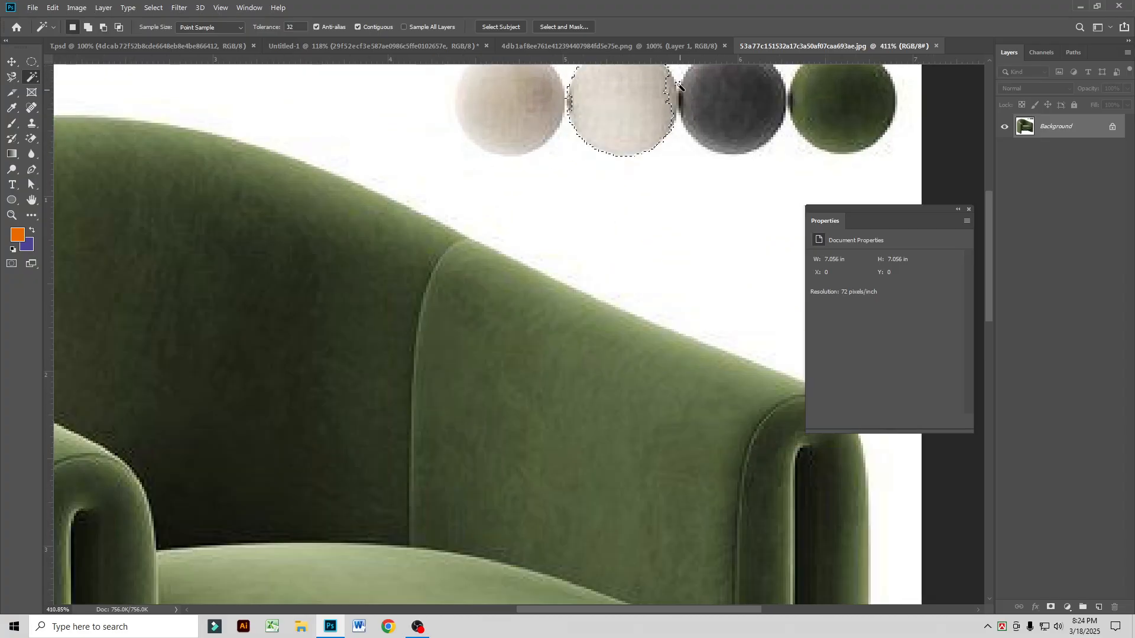
{"action": "scroll", "coordinate": [625, 201], "scroll_direction": "up", "scroll_amount": 1}
{"action": "left_click", "coordinate": [506, 156]}
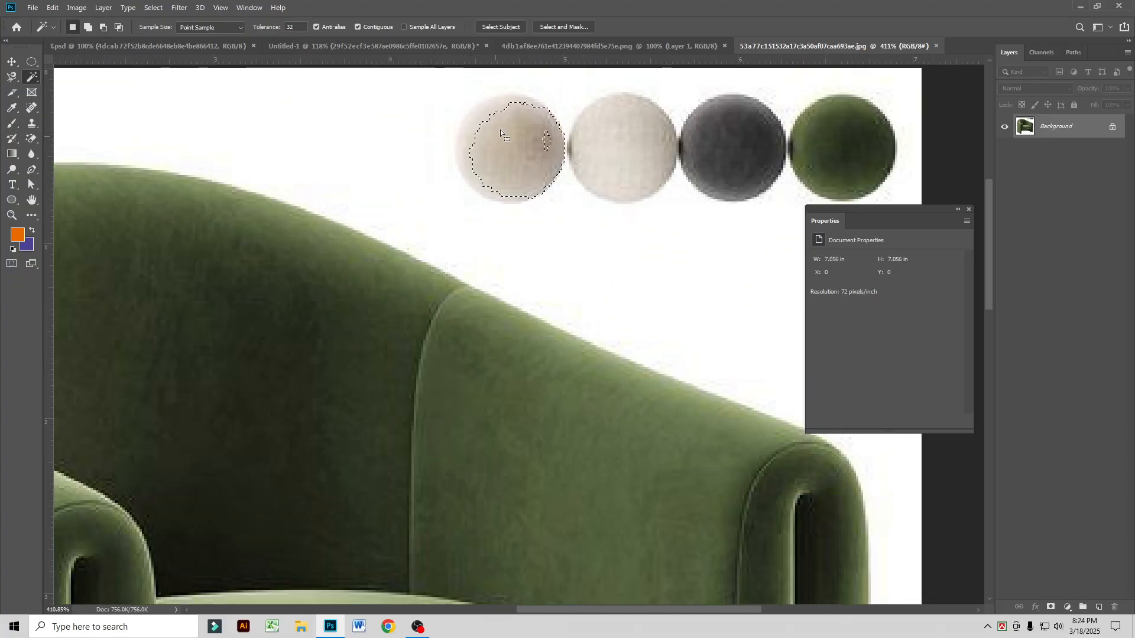
{"action": "left_click", "coordinate": [471, 142]}
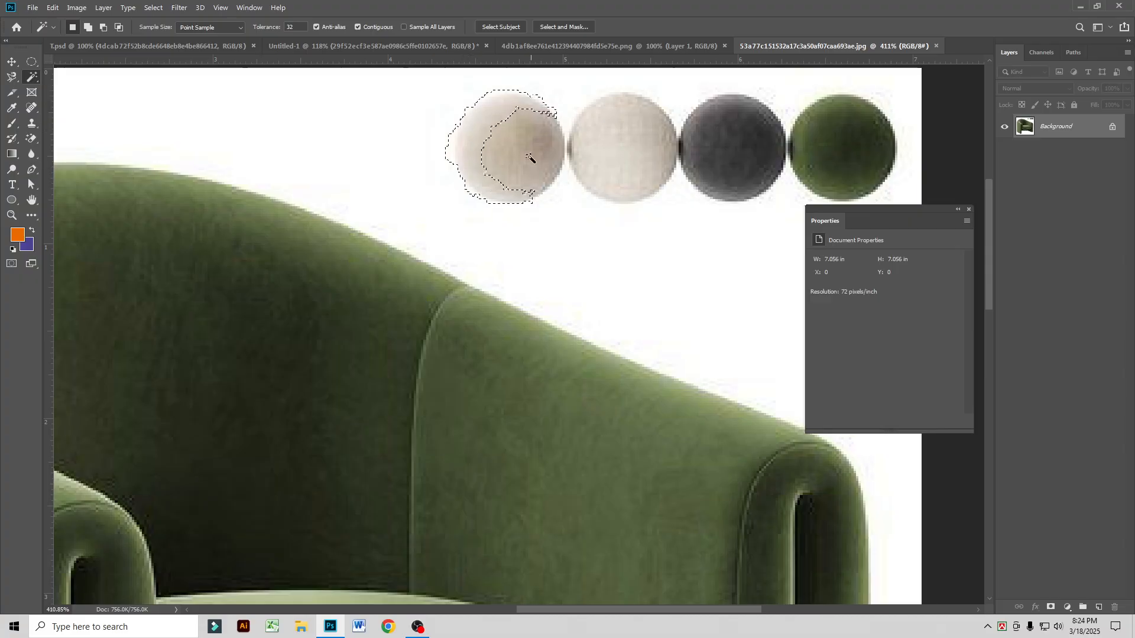
{"action": "left_click", "coordinate": [595, 178]}
{"action": "left_click", "coordinate": [522, 163]}
{"action": "left_click", "coordinate": [643, 173]}
{"action": "scroll", "coordinate": [532, 246], "scroll_direction": "down", "scroll_amount": 3}
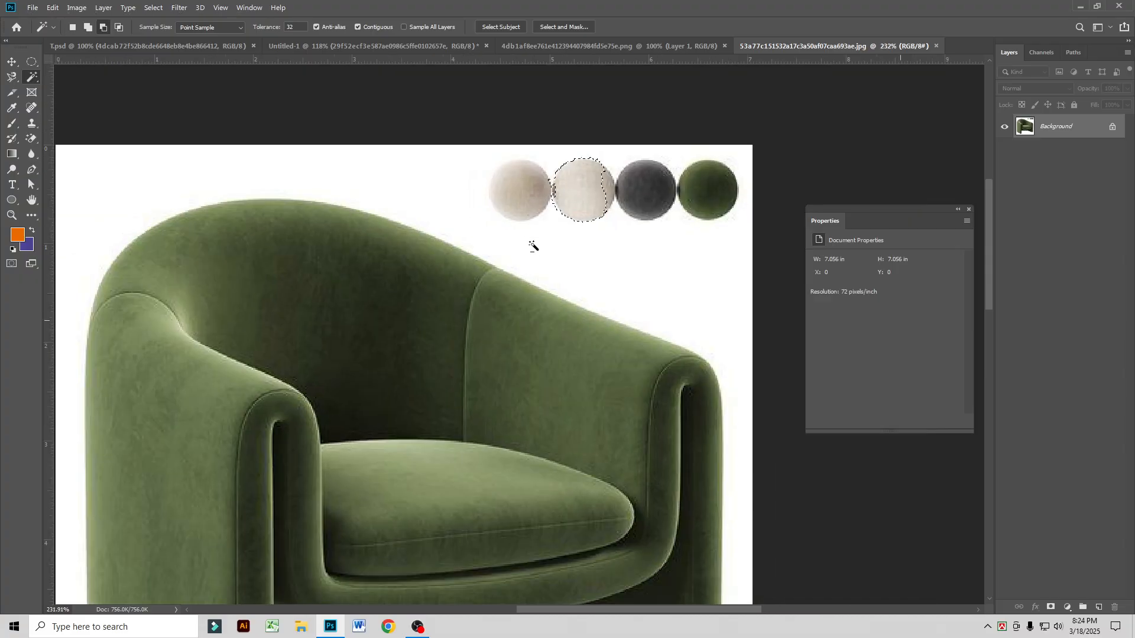
Step: Clear the swatch selection, select the white background with the Magic Wand, and deselect it
{"action": "key", "text": "ctrl+d"}
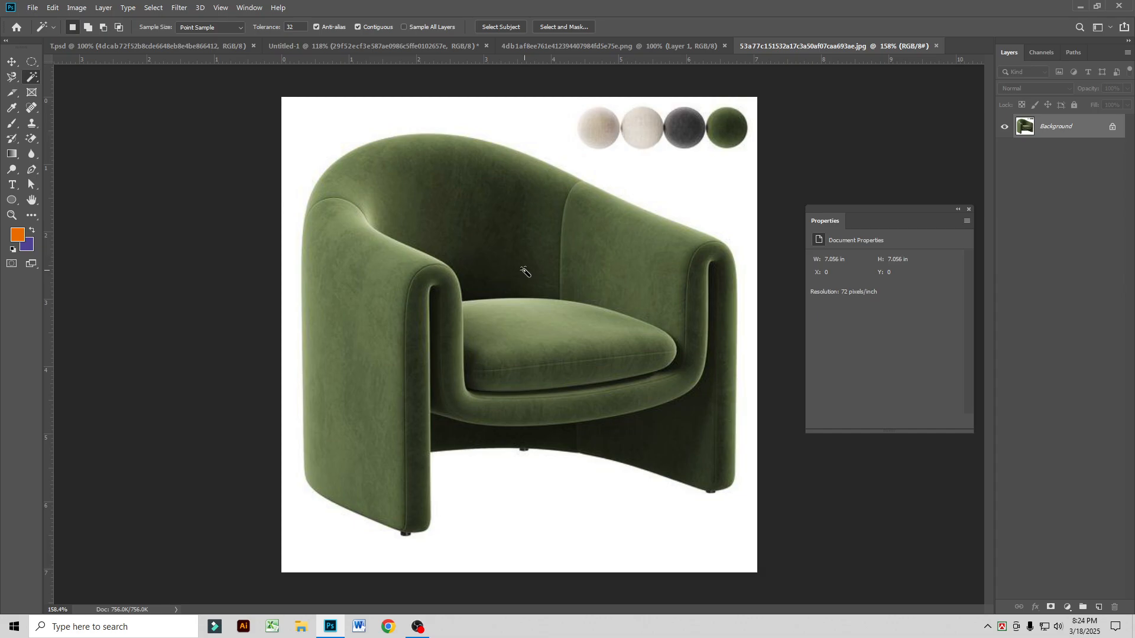
{"action": "left_click", "coordinate": [686, 181]}
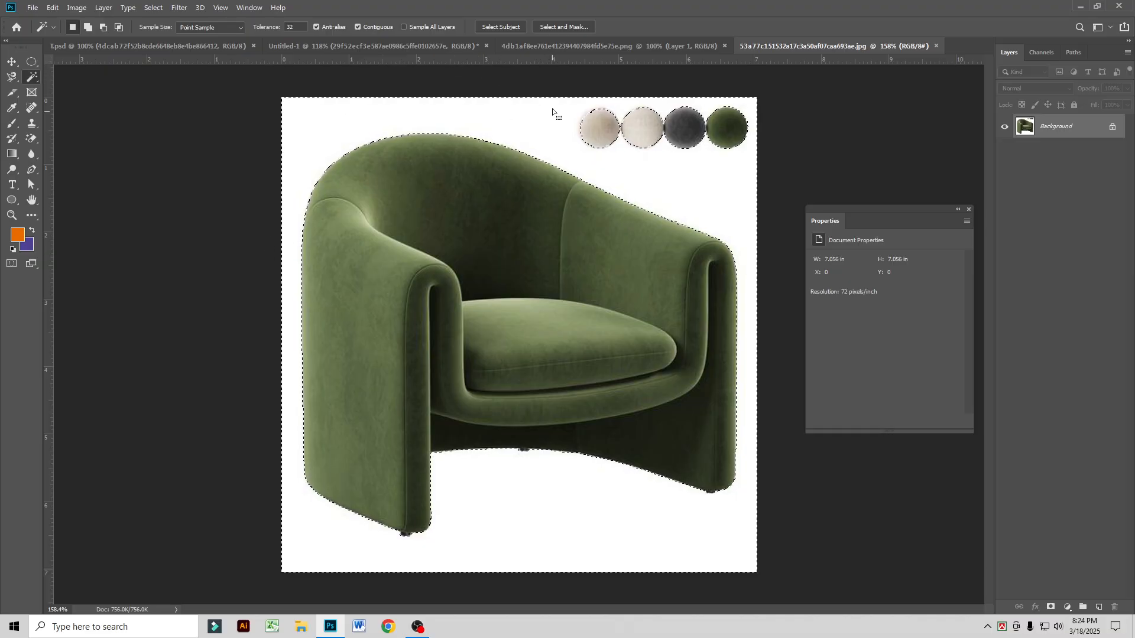
{"action": "key", "text": "ctrl+d"}
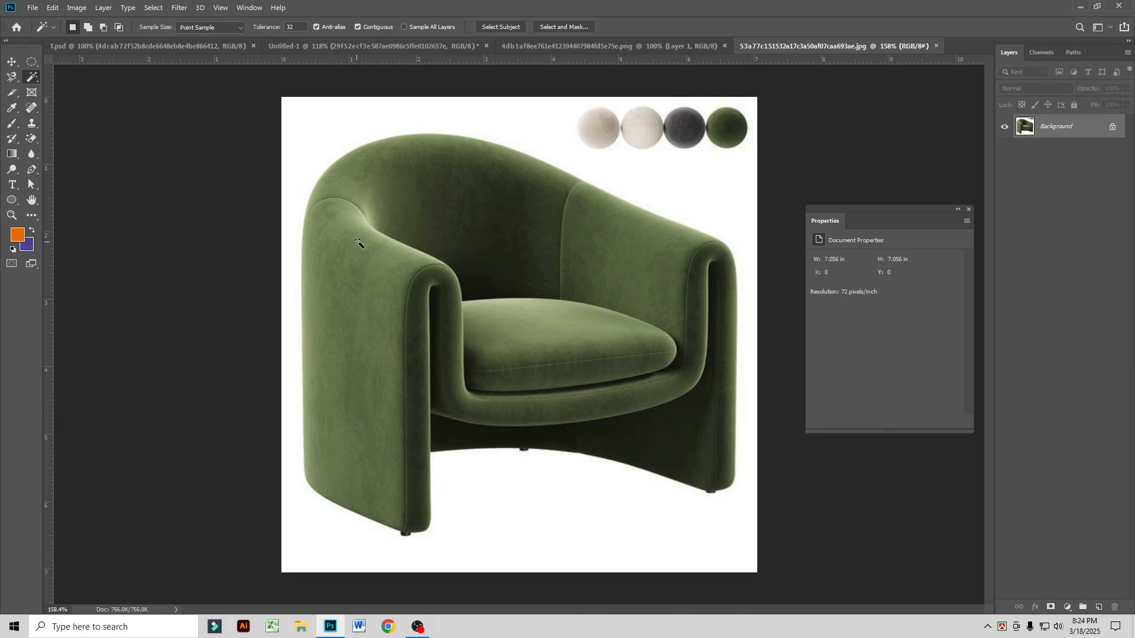
Step: Crop the image to the armchair's upper-left part, about 2.96 by 3.67 in, by adjusting the crop edges, and undo the crop
{"action": "left_click", "coordinate": [11, 92]}
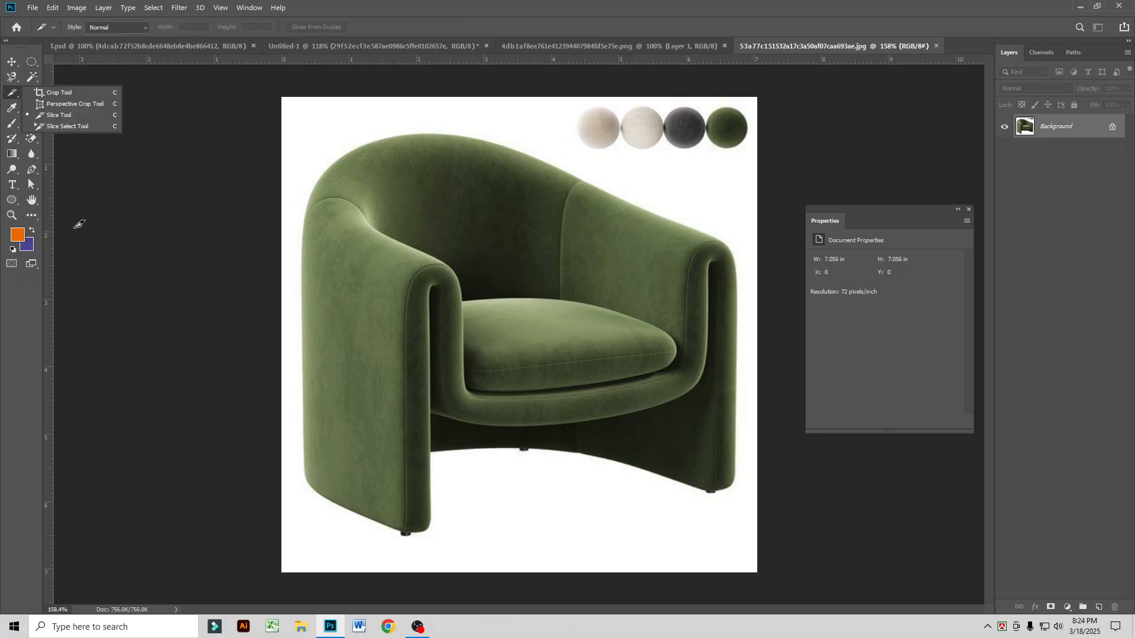
{"action": "left_click", "coordinate": [64, 94]}
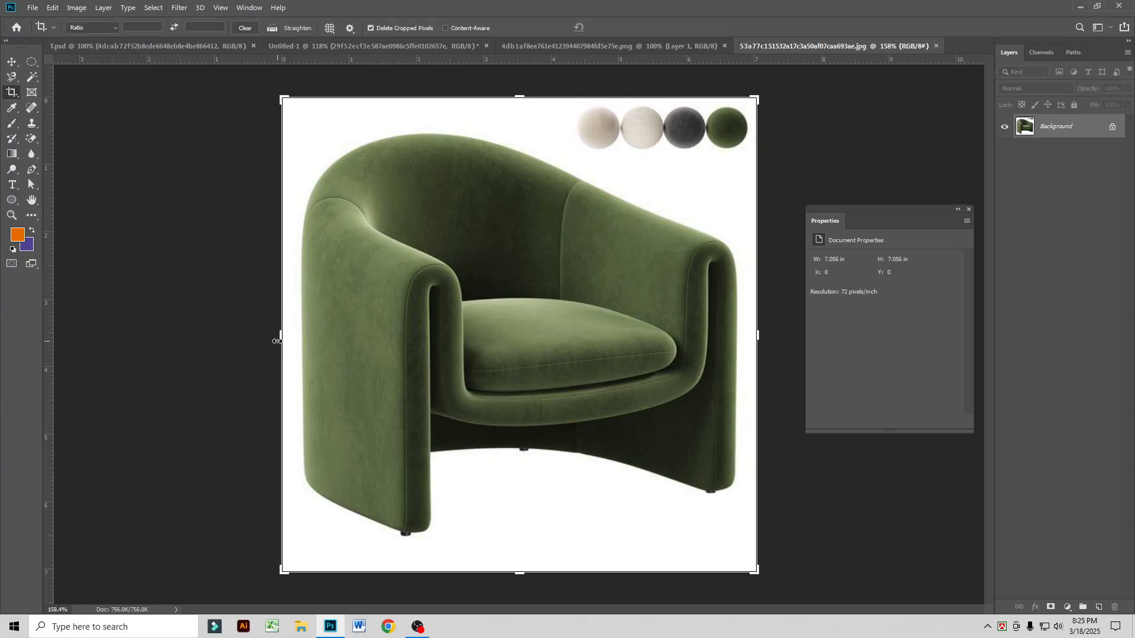
{"action": "mouse_move", "coordinate": [277, 341]}
{"action": "left_mouse_down"}
{"action": "mouse_move", "coordinate": [299, 339]}
{"action": "mouse_move", "coordinate": [287, 337]}
{"action": "left_mouse_up"}
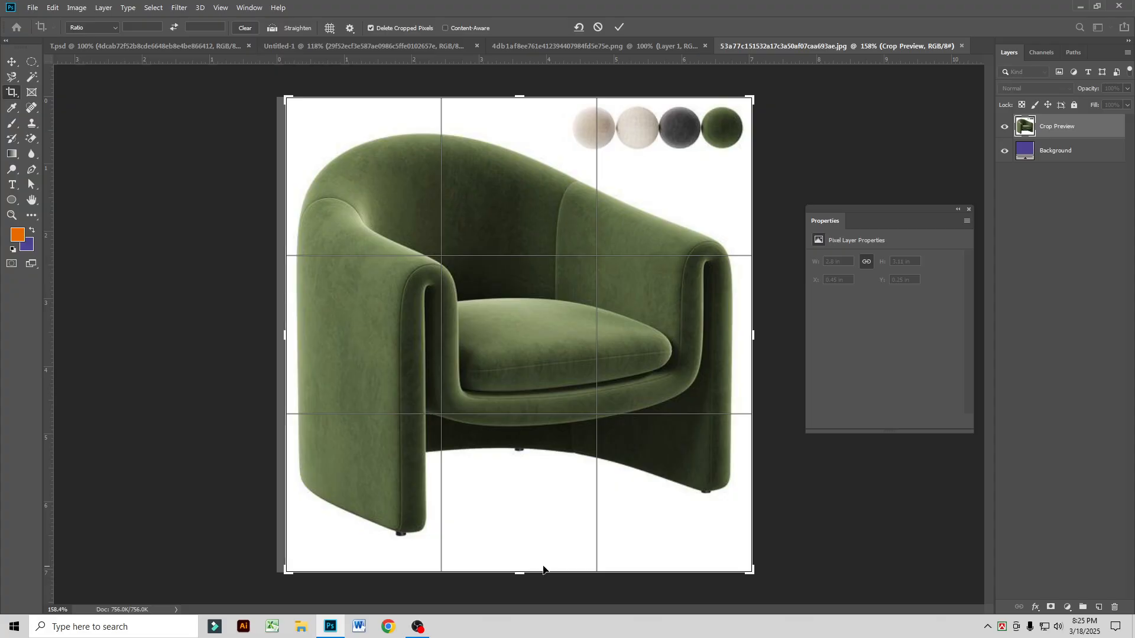
{"action": "left_click_drag", "start_coordinate": [520, 573], "coordinate": [520, 562]}
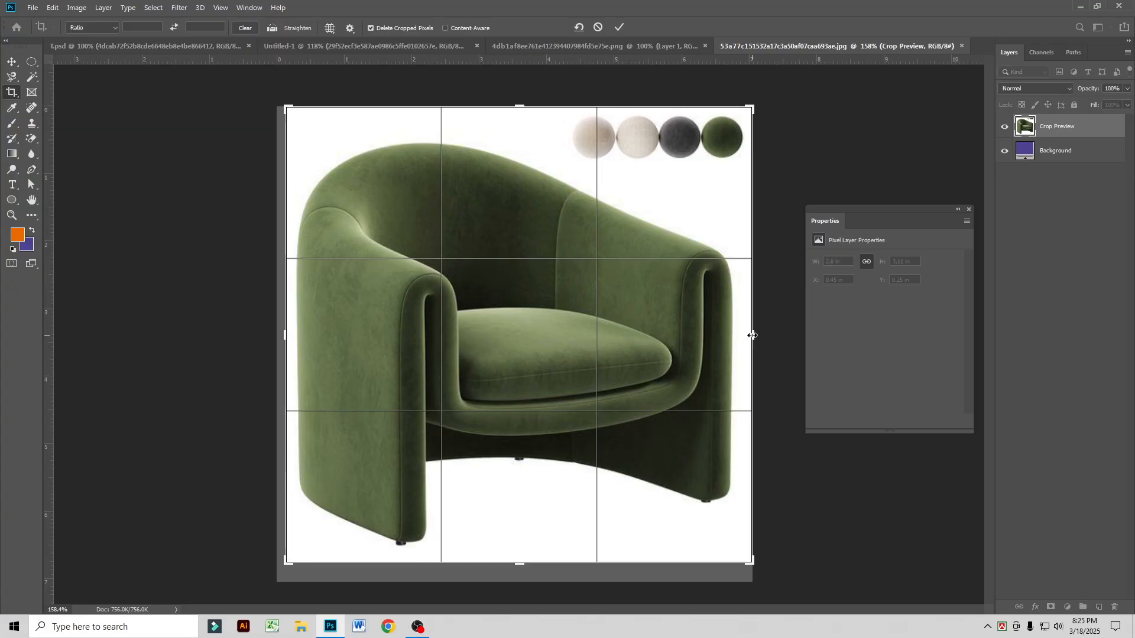
{"action": "left_click_drag", "start_coordinate": [752, 335], "coordinate": [619, 329]}
{"action": "left_click_drag", "start_coordinate": [520, 561], "coordinate": [521, 461]}
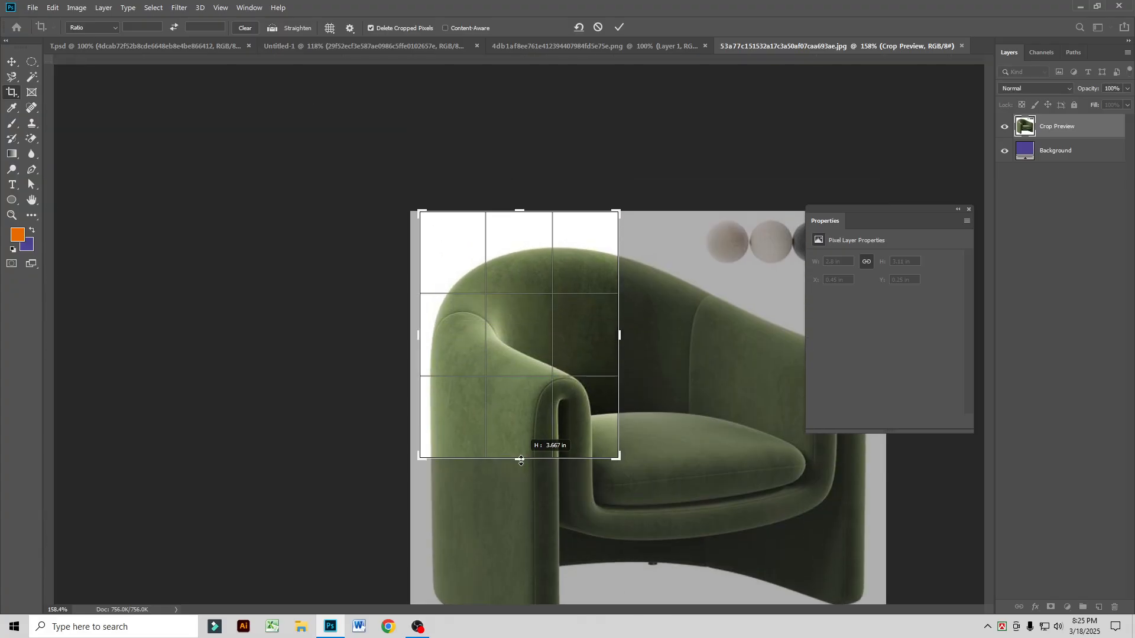
{"action": "left_click", "coordinate": [616, 30]}
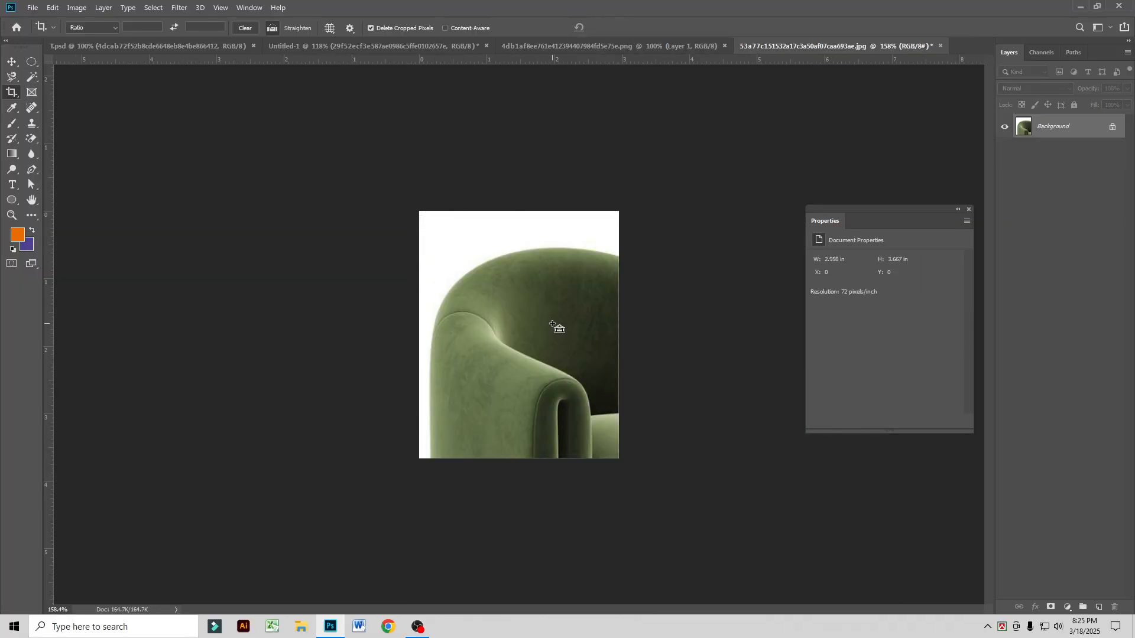
{"action": "key", "text": "ctrl+z"}
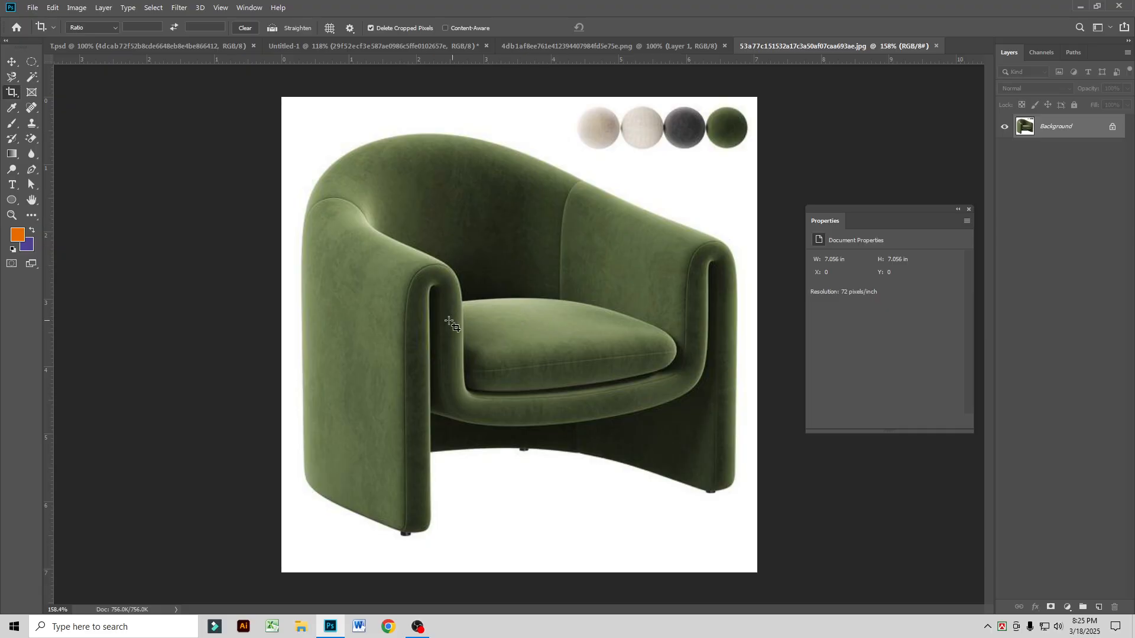
Step: Draw a crop frame about 3.99 by 4.76 in around the armchair's middle, apply it, and undo the crop
{"action": "right_click", "coordinate": [21, 92]}
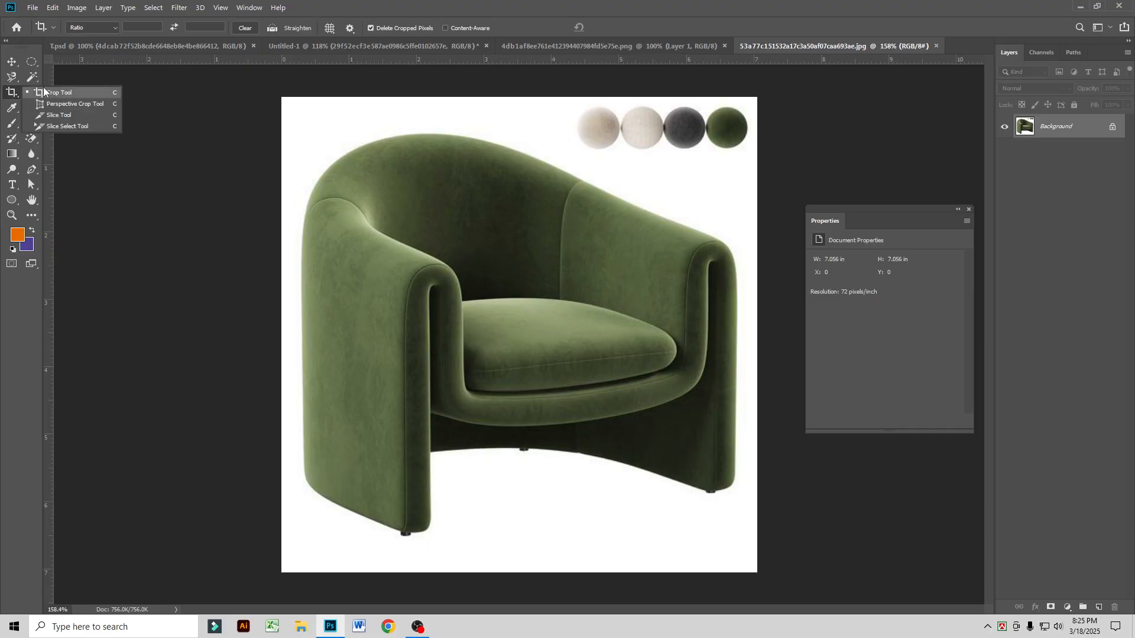
{"action": "left_click", "coordinate": [43, 93]}
{"action": "right_click", "coordinate": [13, 94]}
{"action": "left_click", "coordinate": [58, 93]}
{"action": "left_click_drag", "start_coordinate": [356, 166], "coordinate": [624, 485]}
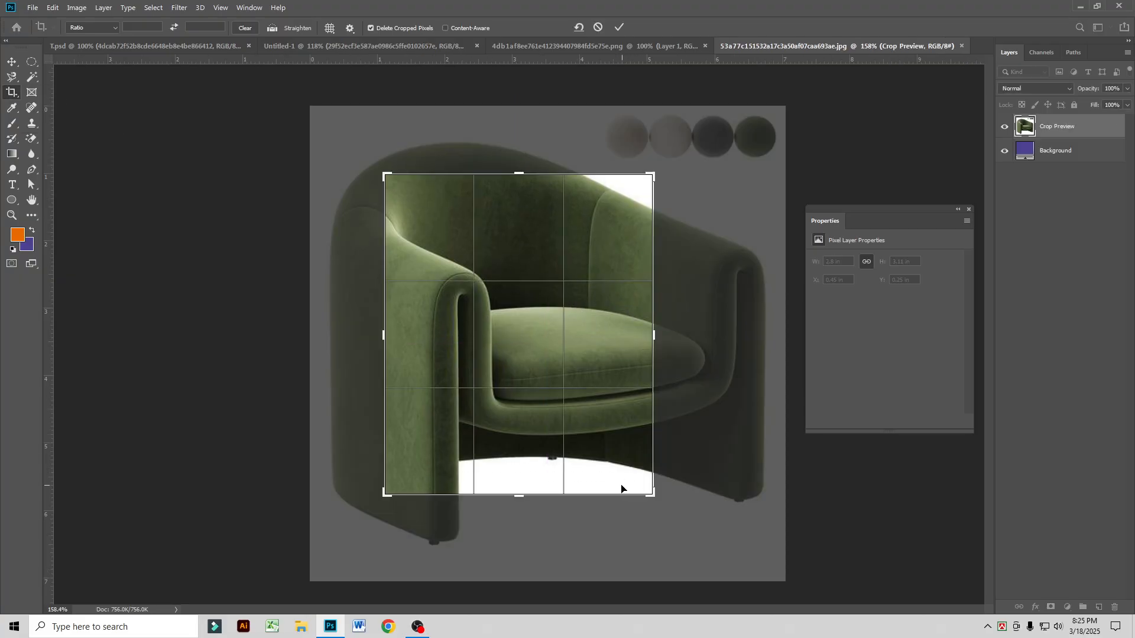
{"action": "left_click", "coordinate": [618, 27]}
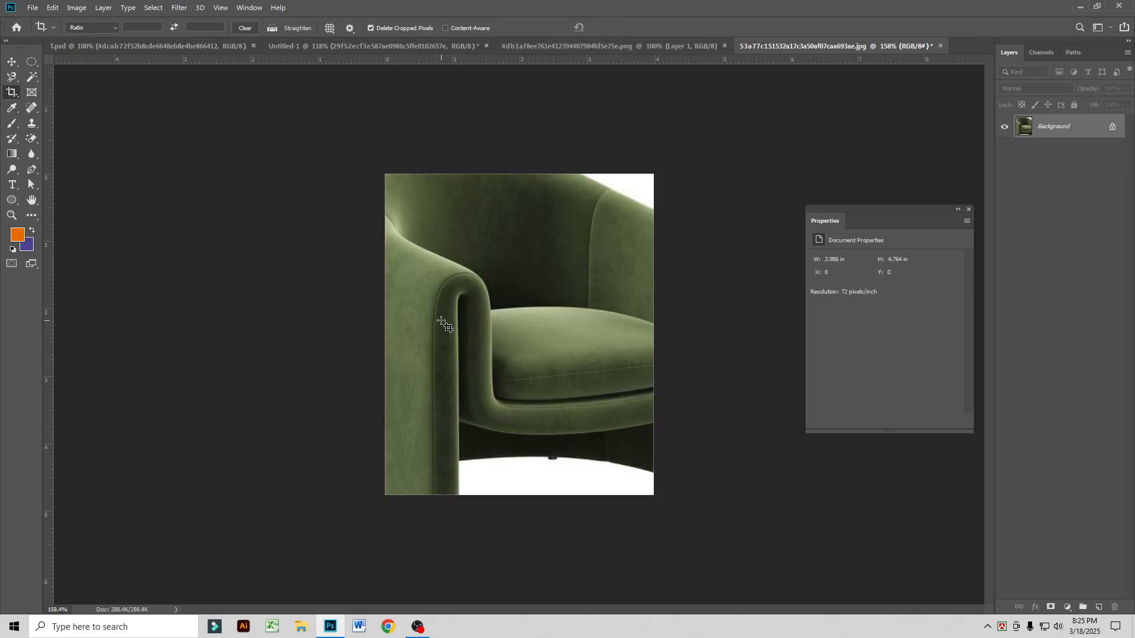
{"action": "key", "text": "ctrl"}
{"action": "key", "text": "ctrl+z"}
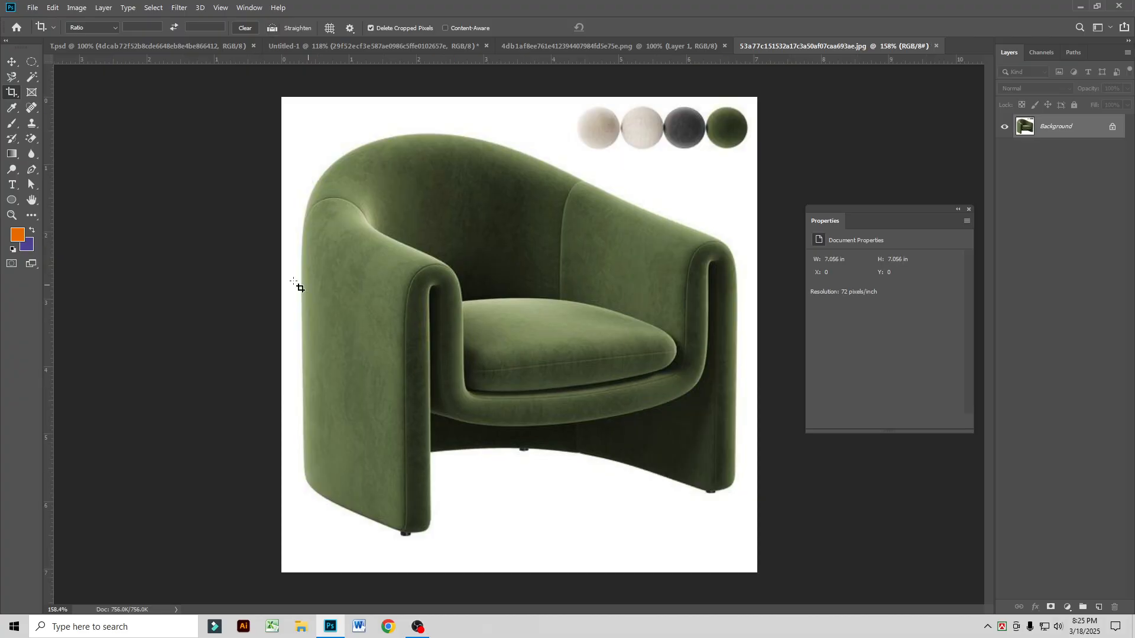
Step: Activate the Perspective Crop tool
{"action": "right_click", "coordinate": [11, 93]}
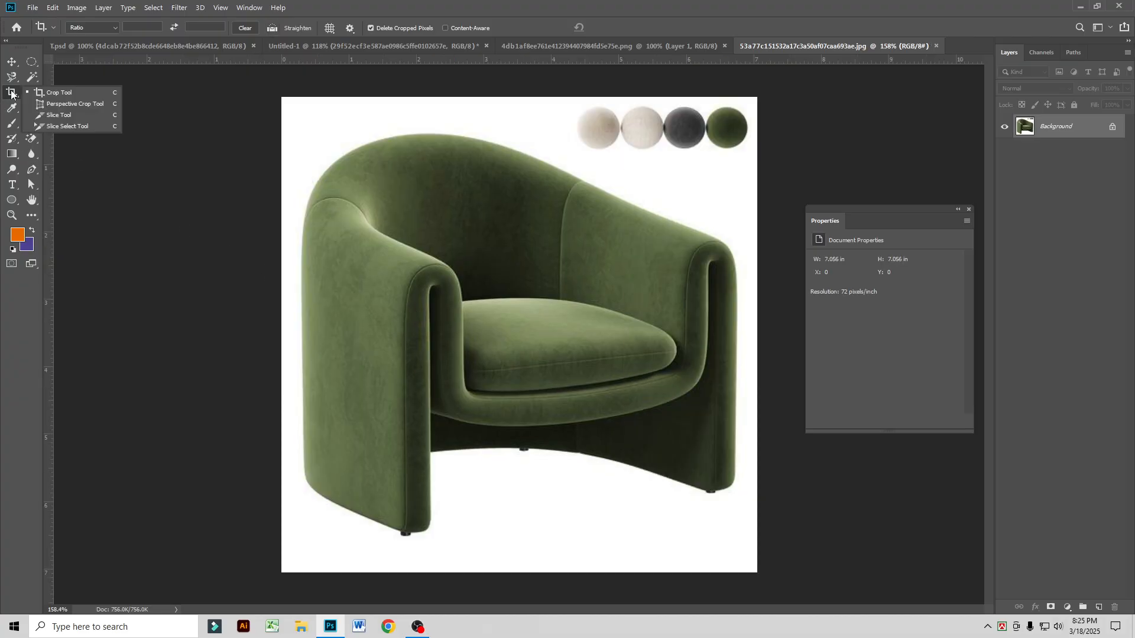
{"action": "left_click", "coordinate": [66, 105]}
Step: Browse the Photos folder for an image suited to perspective cropping, and leave without opening a file
{"action": "left_click", "coordinate": [31, 8]}
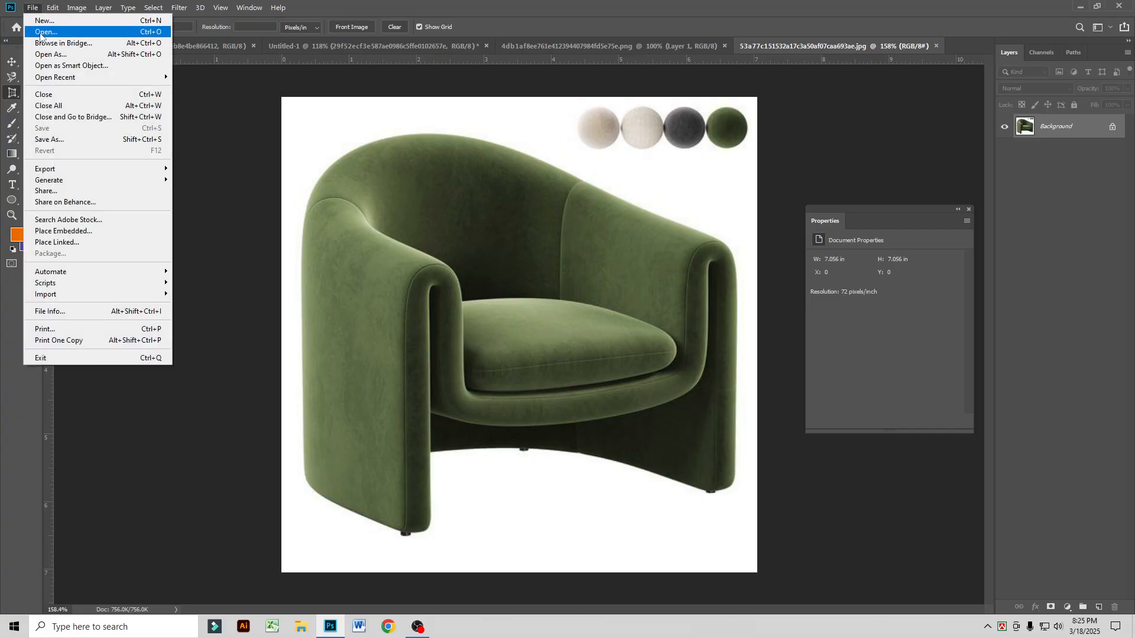
{"action": "left_click", "coordinate": [41, 32]}
{"action": "scroll", "coordinate": [678, 363], "scroll_direction": "down", "scroll_amount": 10}
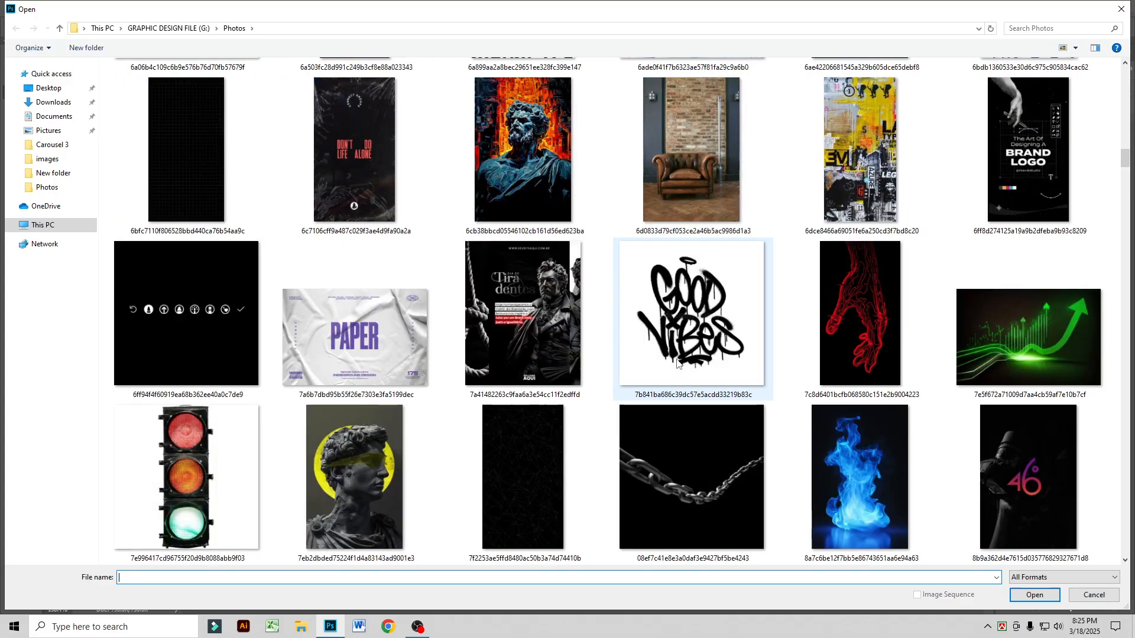
{"action": "scroll", "coordinate": [677, 366], "scroll_direction": "down", "scroll_amount": 10}
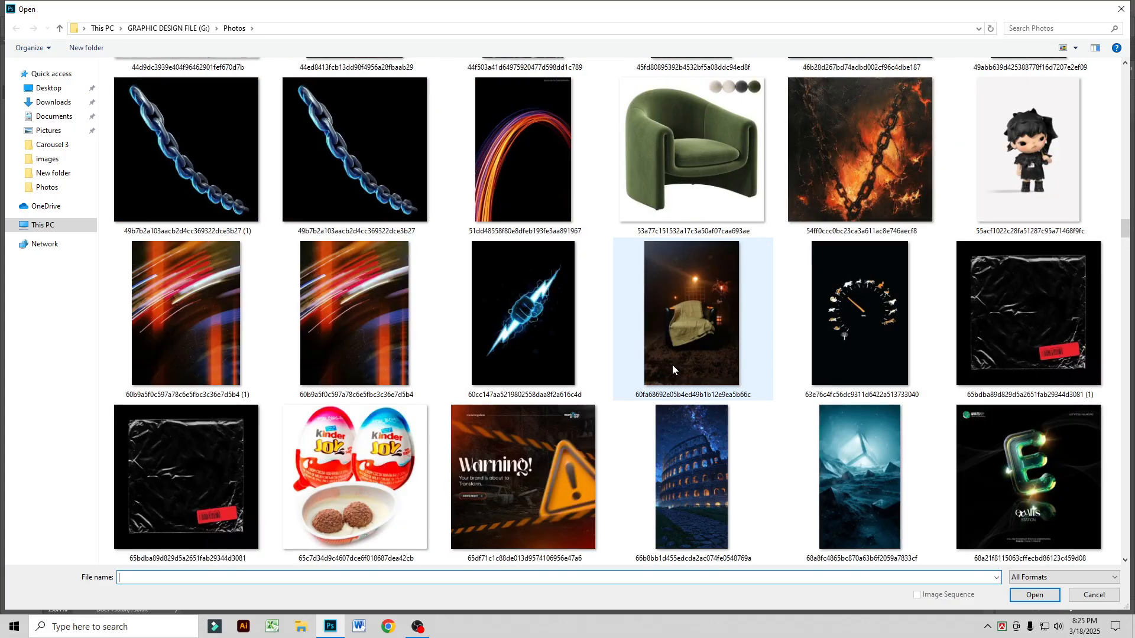
{"action": "scroll", "coordinate": [672, 367], "scroll_direction": "down", "scroll_amount": 10}
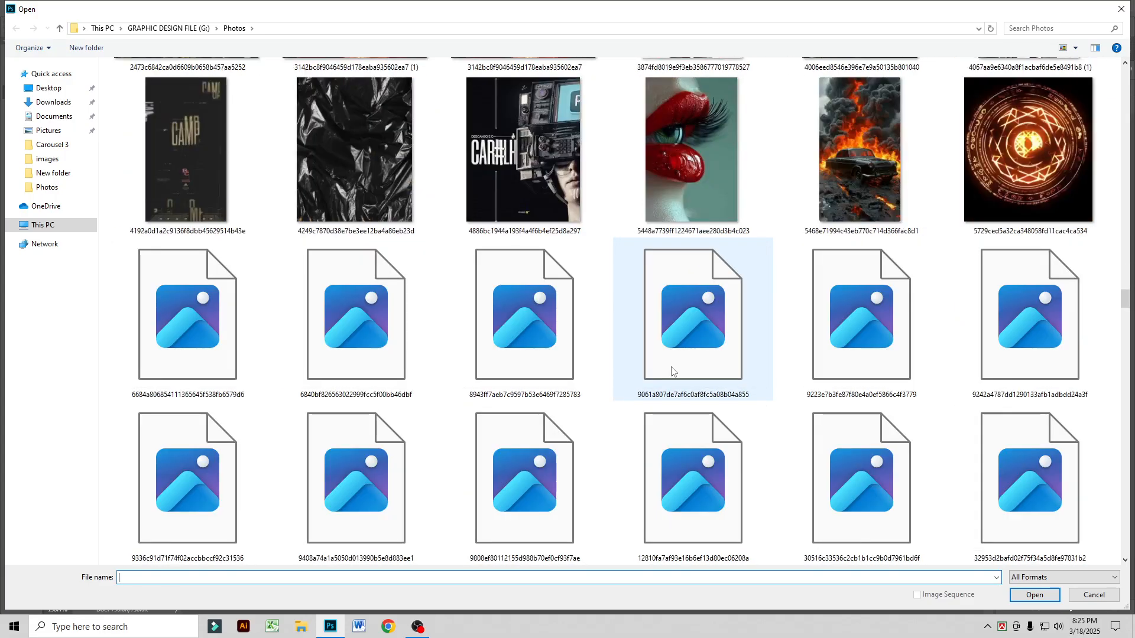
{"action": "scroll", "coordinate": [672, 367], "scroll_direction": "down", "scroll_amount": 10}
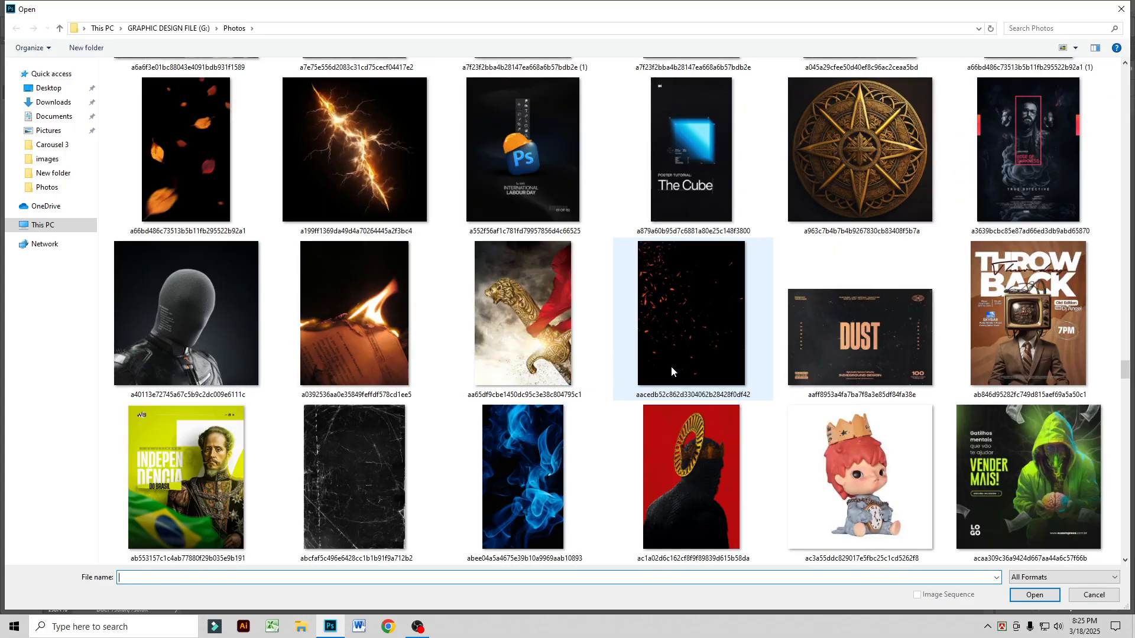
{"action": "scroll", "coordinate": [669, 368], "scroll_direction": "down", "scroll_amount": 5}
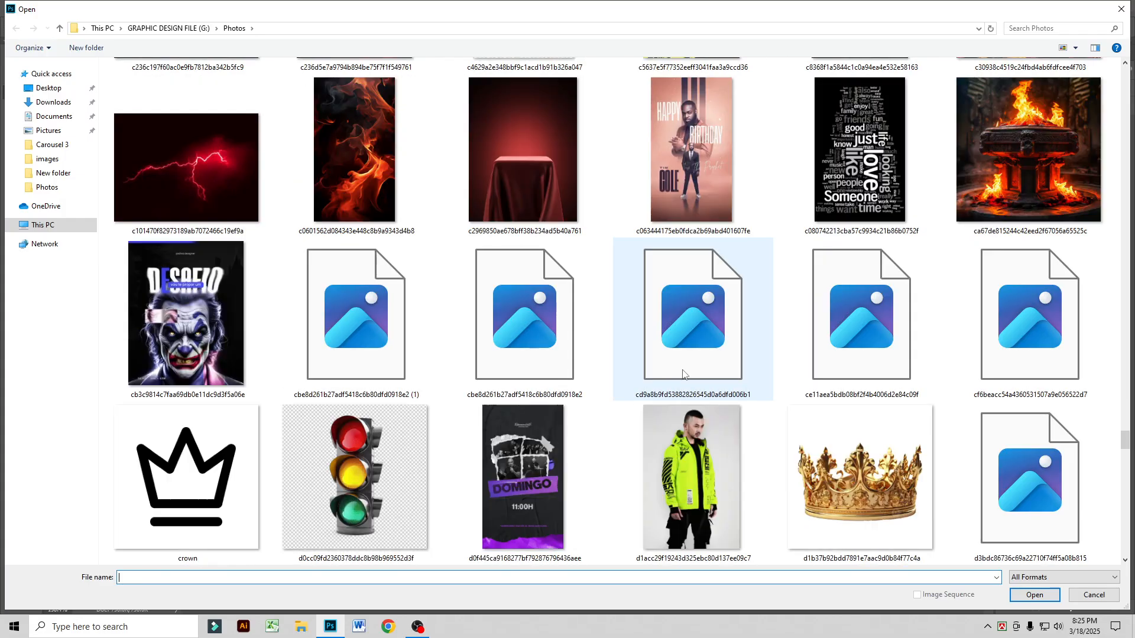
{"action": "left_click", "coordinate": [1121, 9]}
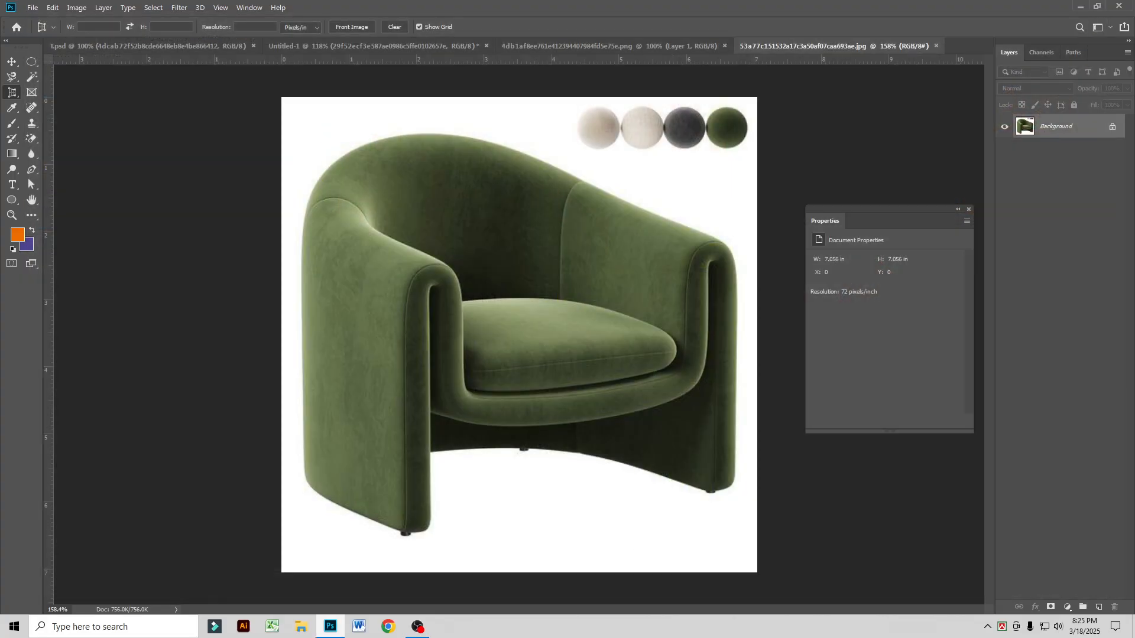
Step: Switch to Google Chrome, open a browser profile, and search Google Images for "medicine box"
{"action": "left_click", "coordinate": [388, 625]}
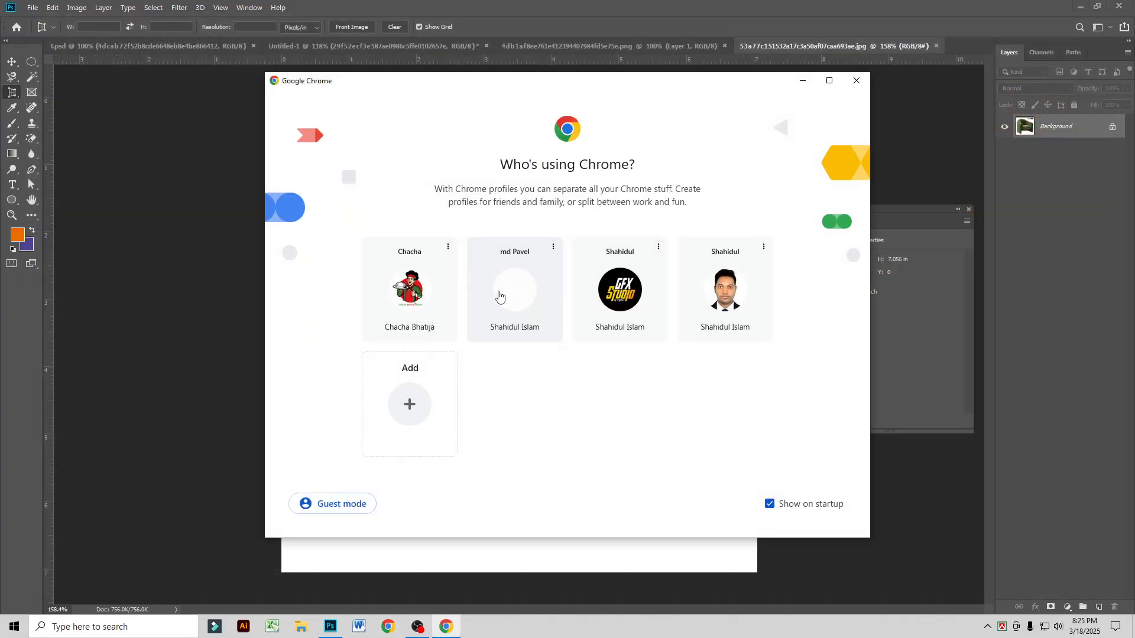
{"action": "left_click", "coordinate": [509, 296]}
{"action": "left_click", "coordinate": [486, 240]}
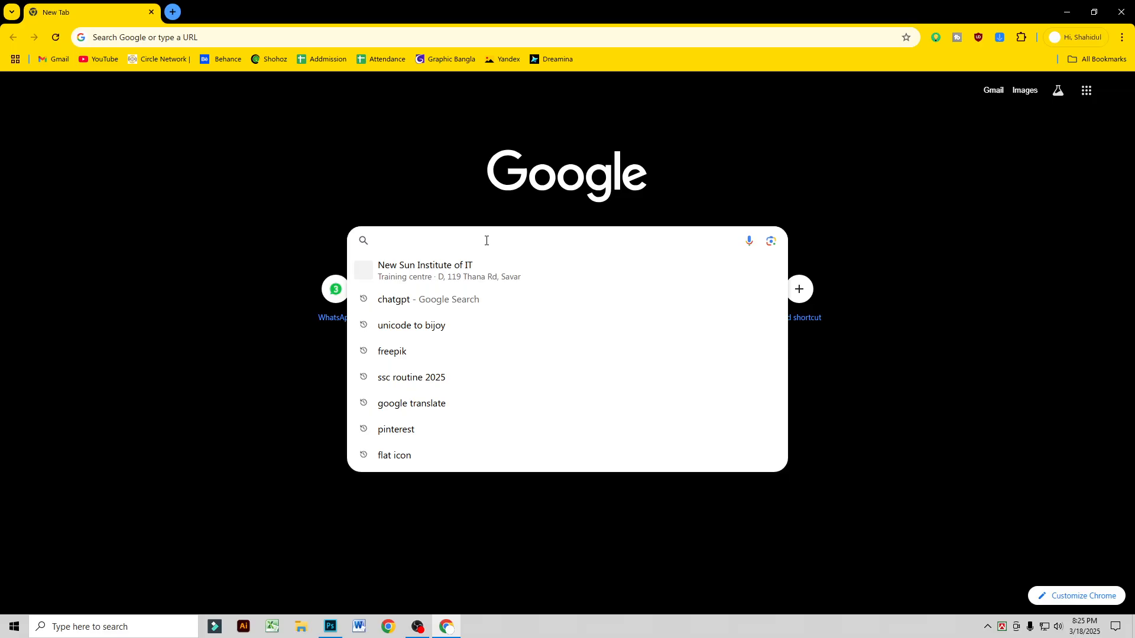
{"action": "type", "text": "medivccine box"}
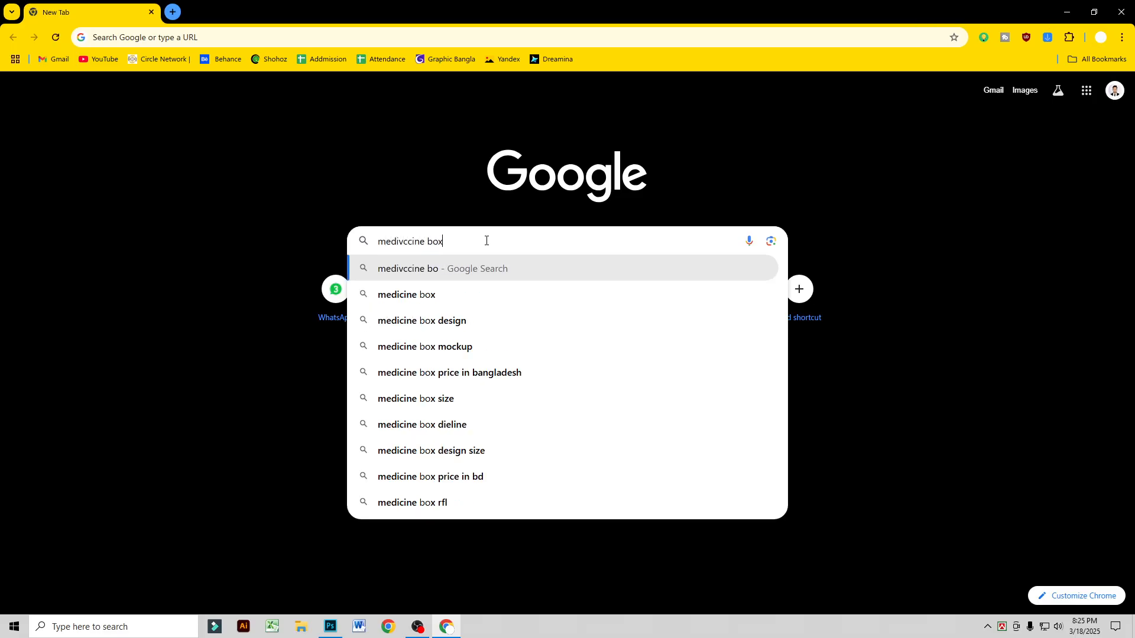
{"action": "key", "text": "Return"}
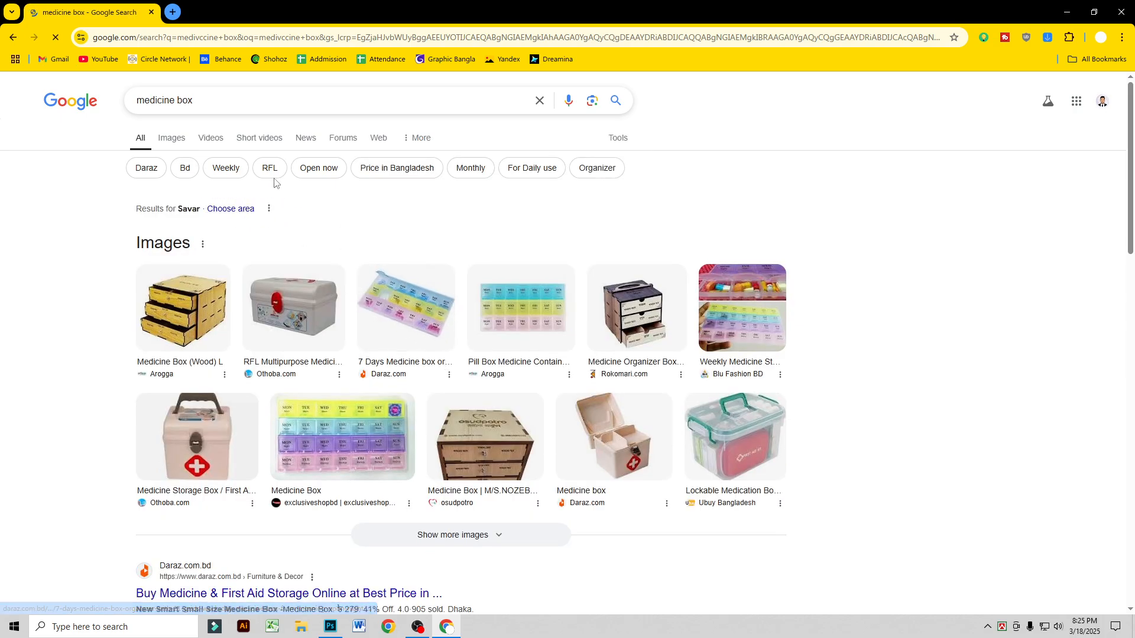
{"action": "left_click", "coordinate": [159, 141]}
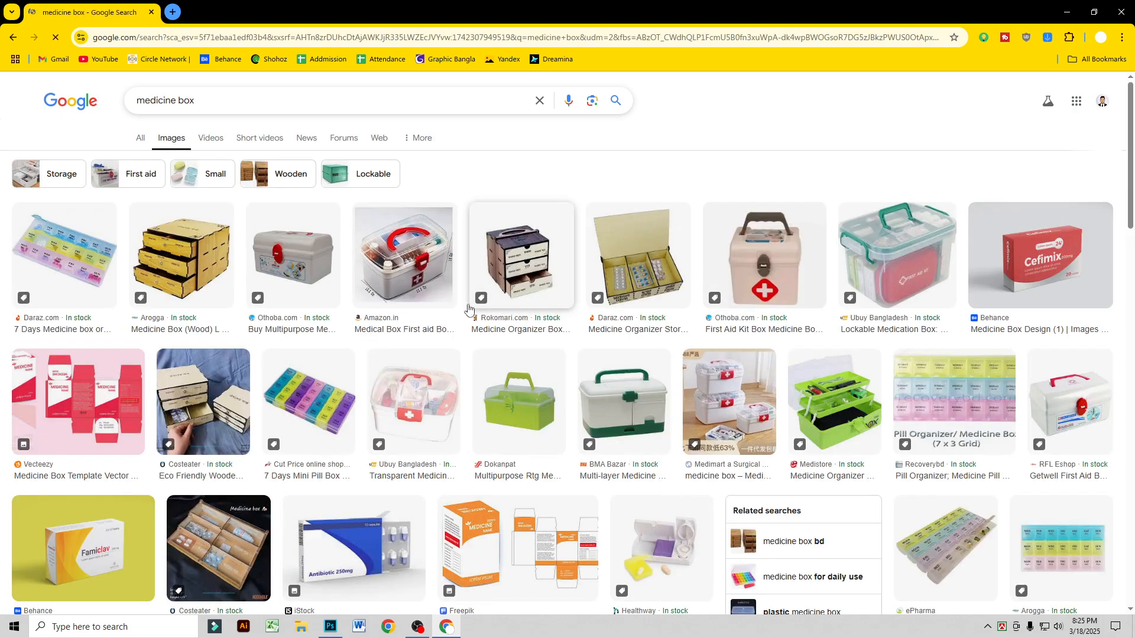
Step: Copy the blue and white "Antibiotic 250mg" box image from the search results and paste it into the armchair document in Photoshop
{"action": "scroll", "coordinate": [459, 311], "scroll_direction": "down", "scroll_amount": 3}
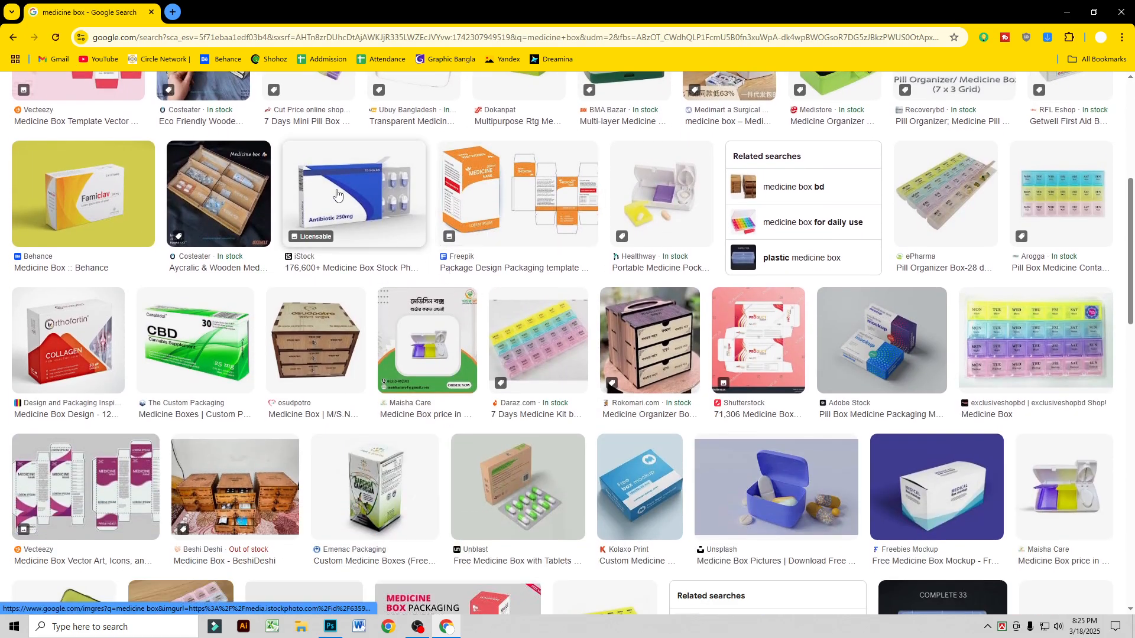
{"action": "left_click", "coordinate": [379, 207]}
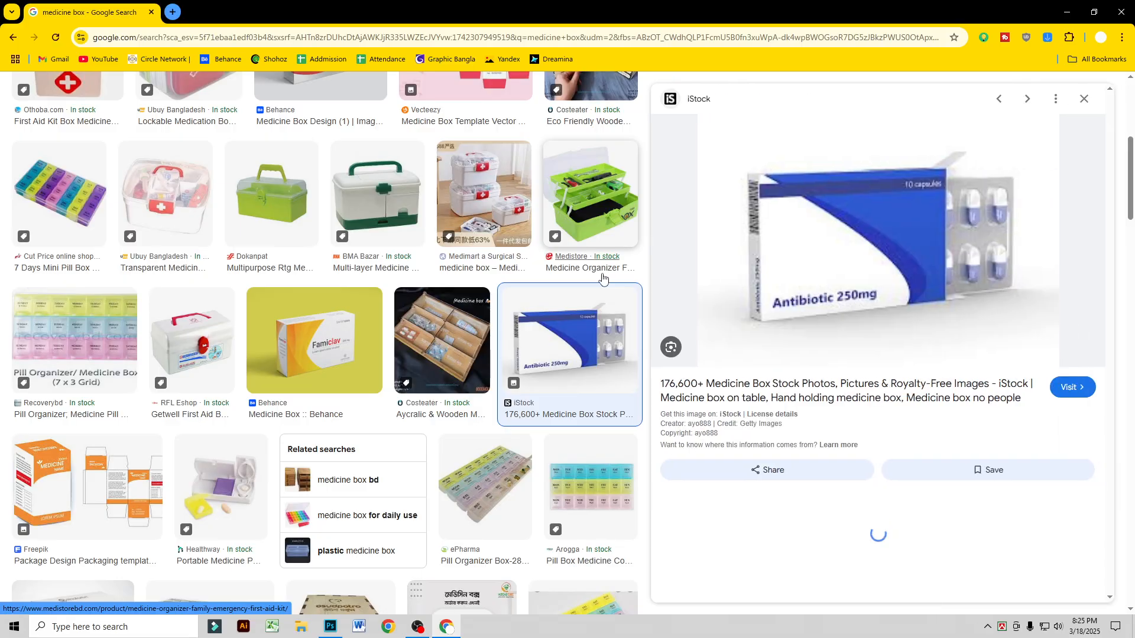
{"action": "right_click", "coordinate": [837, 229]}
{"action": "left_click", "coordinate": [896, 419]}
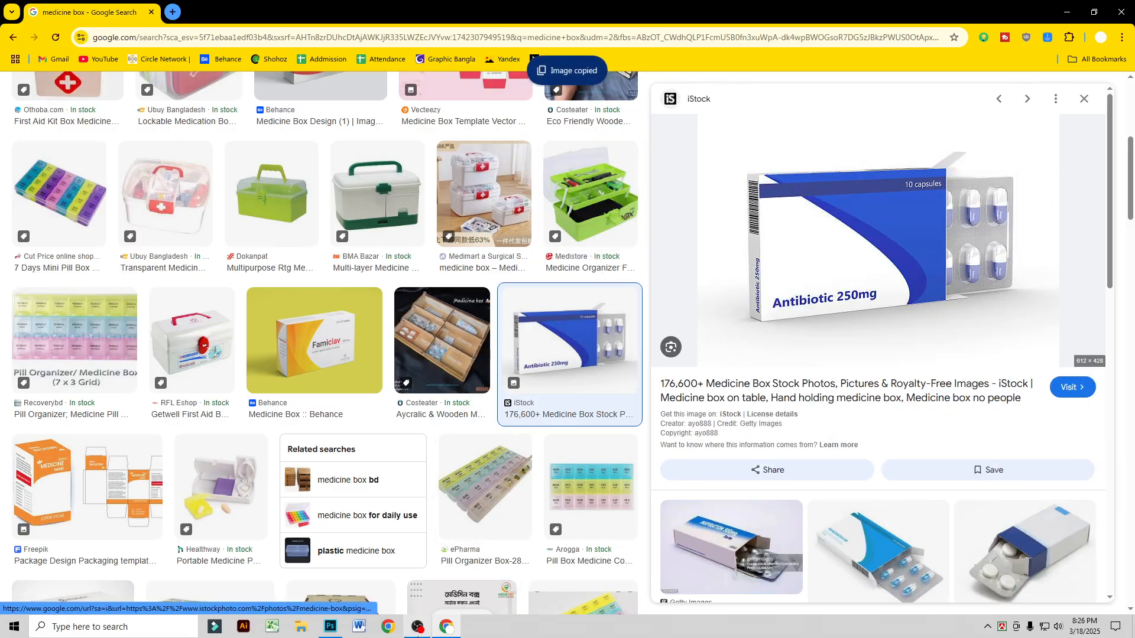
{"action": "left_click", "coordinate": [337, 627]}
{"action": "key", "text": "ctrl+v"}
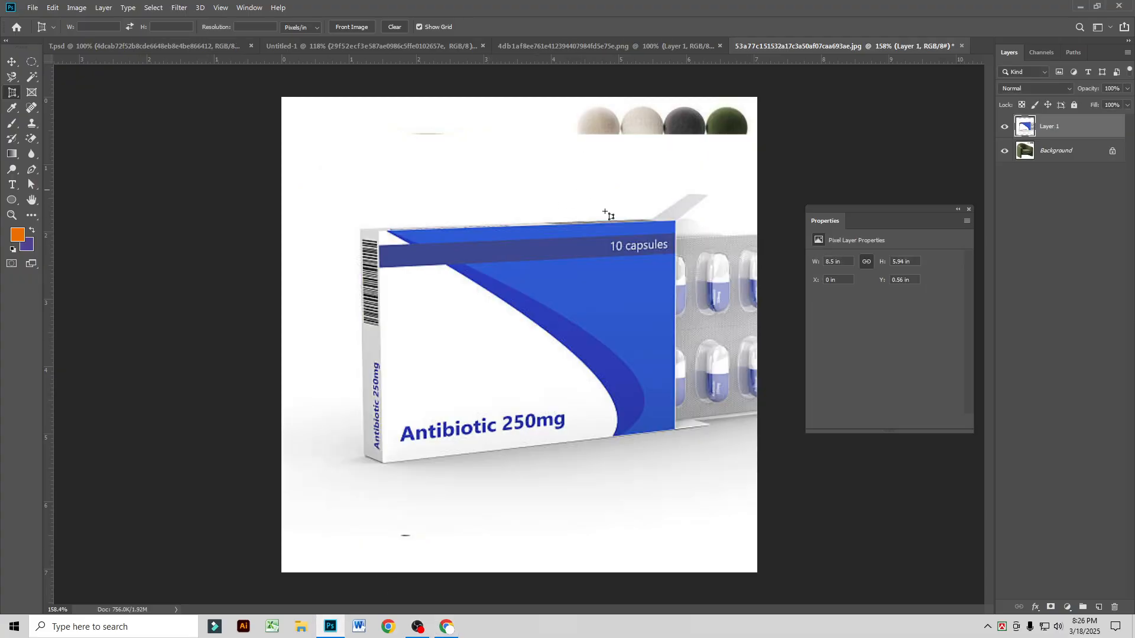
Step: Perspective-crop the image to the medicine box's front face, about 5.13 by 3.47 in, and undo the crop
{"action": "left_click", "coordinate": [11, 62]}
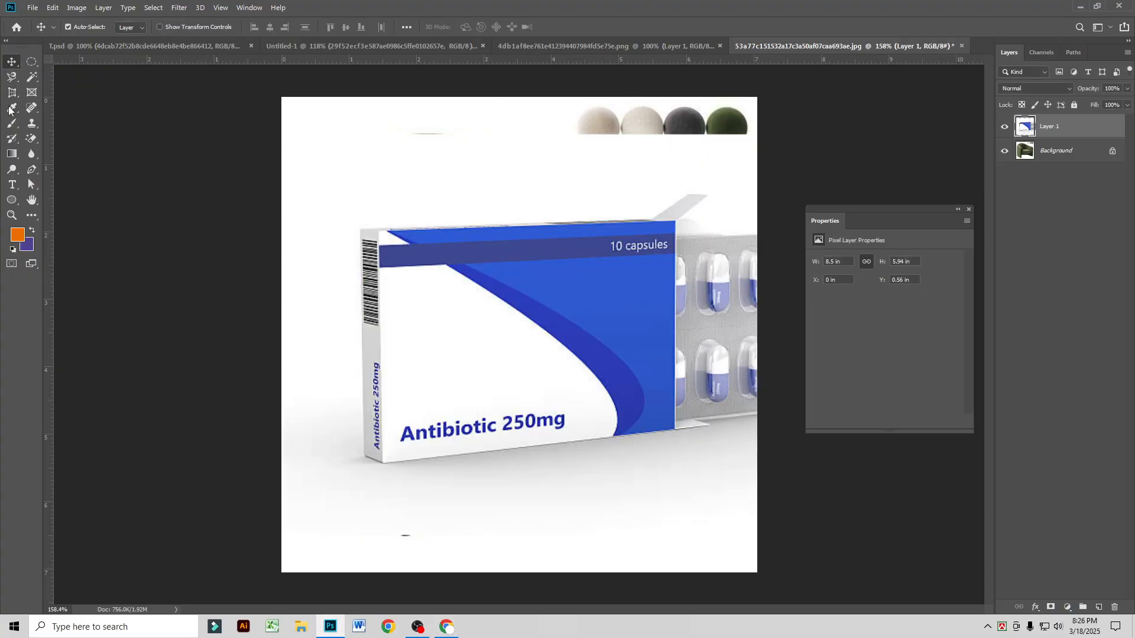
{"action": "right_click", "coordinate": [14, 95]}
{"action": "left_click", "coordinate": [56, 103]}
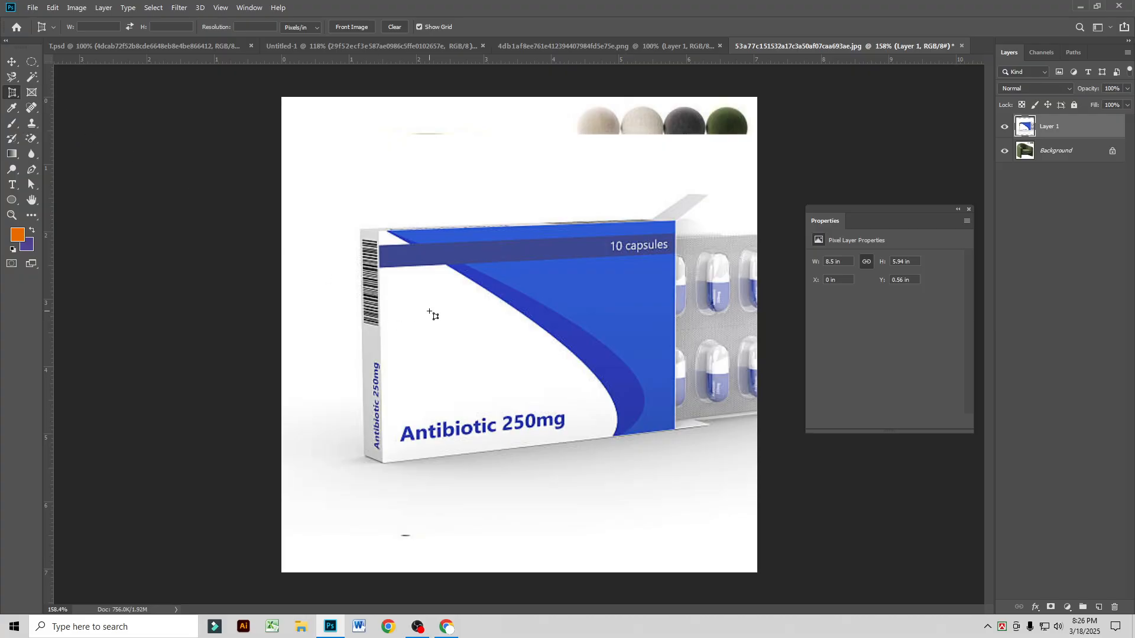
{"action": "left_click", "coordinate": [379, 231]}
{"action": "left_click", "coordinate": [675, 220]}
{"action": "left_click", "coordinate": [676, 427]}
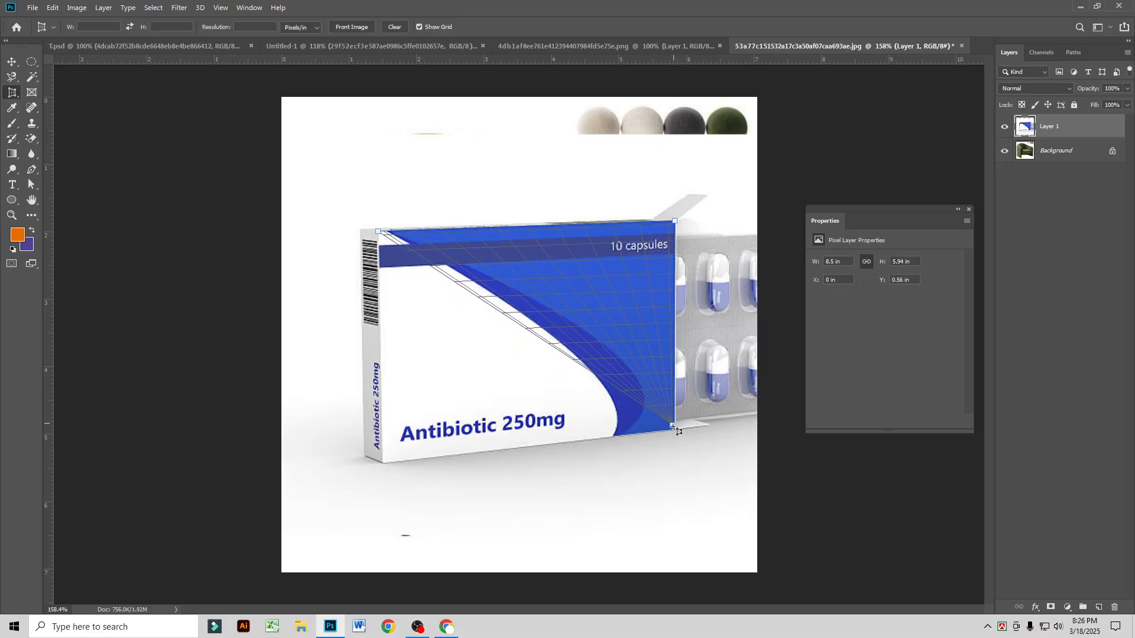
{"action": "left_click", "coordinate": [385, 461]}
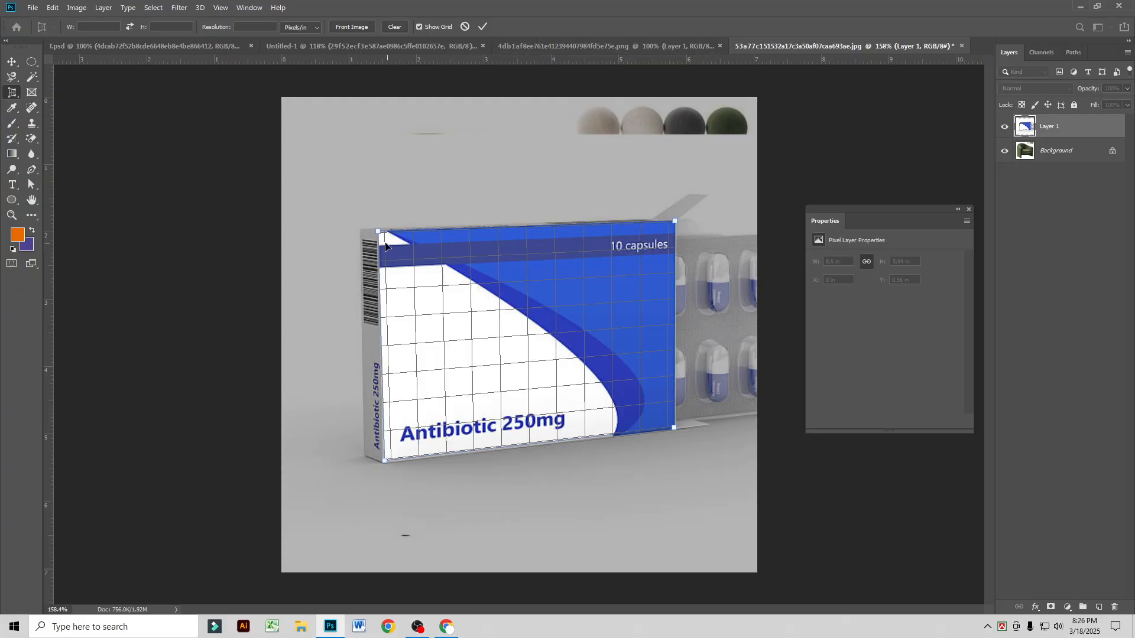
{"action": "left_click", "coordinate": [483, 27]}
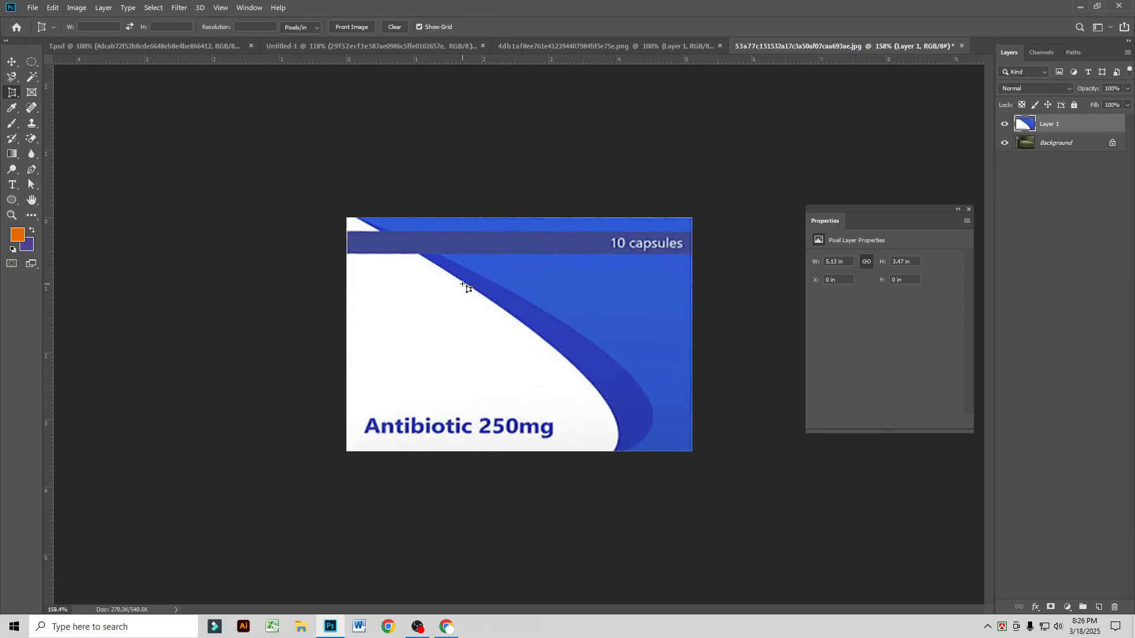
{"action": "key", "text": "ctrl+z"}
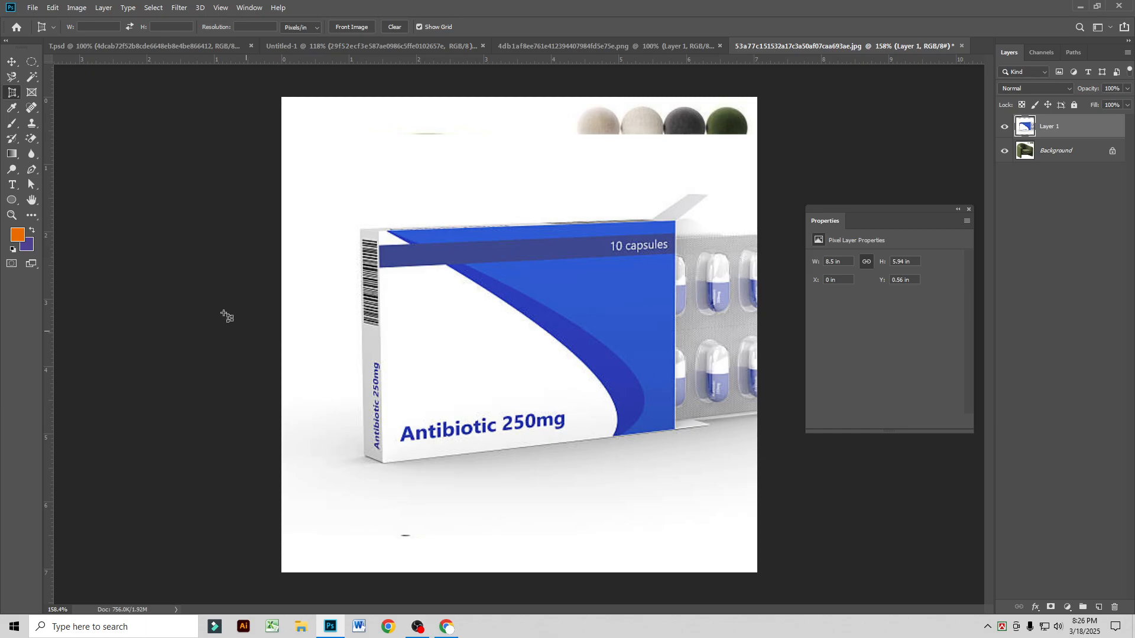
Step: Outline the box's front face again with the Perspective Crop tool, adjusting the lower corners, and apply the crop at about 5.17 by 3.5 in
{"action": "right_click", "coordinate": [12, 93]}
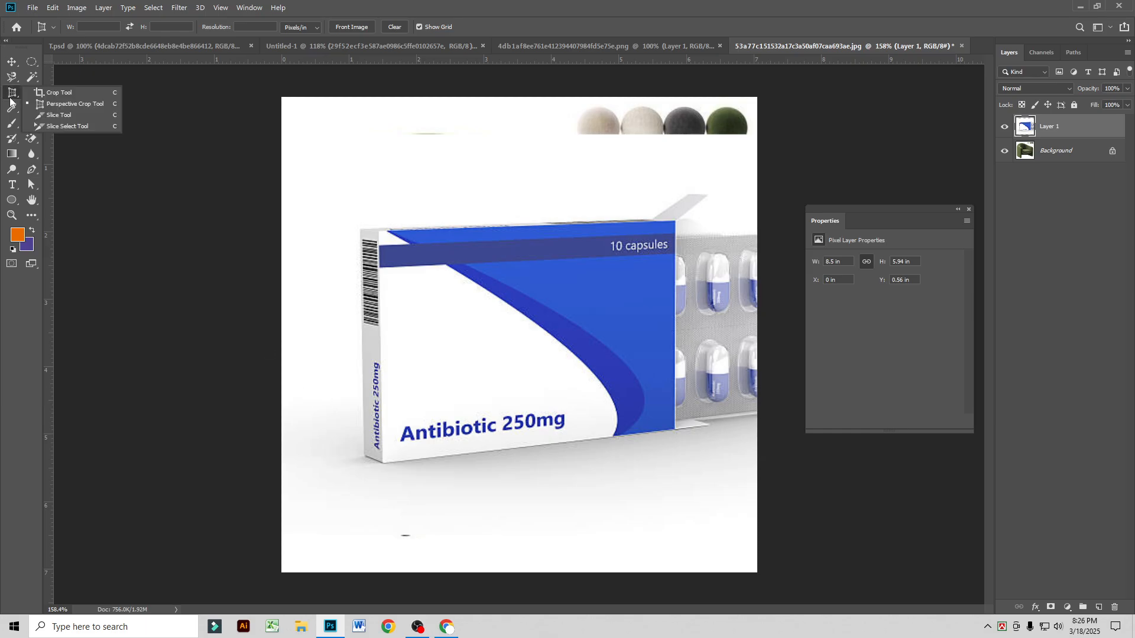
{"action": "left_click", "coordinate": [69, 105]}
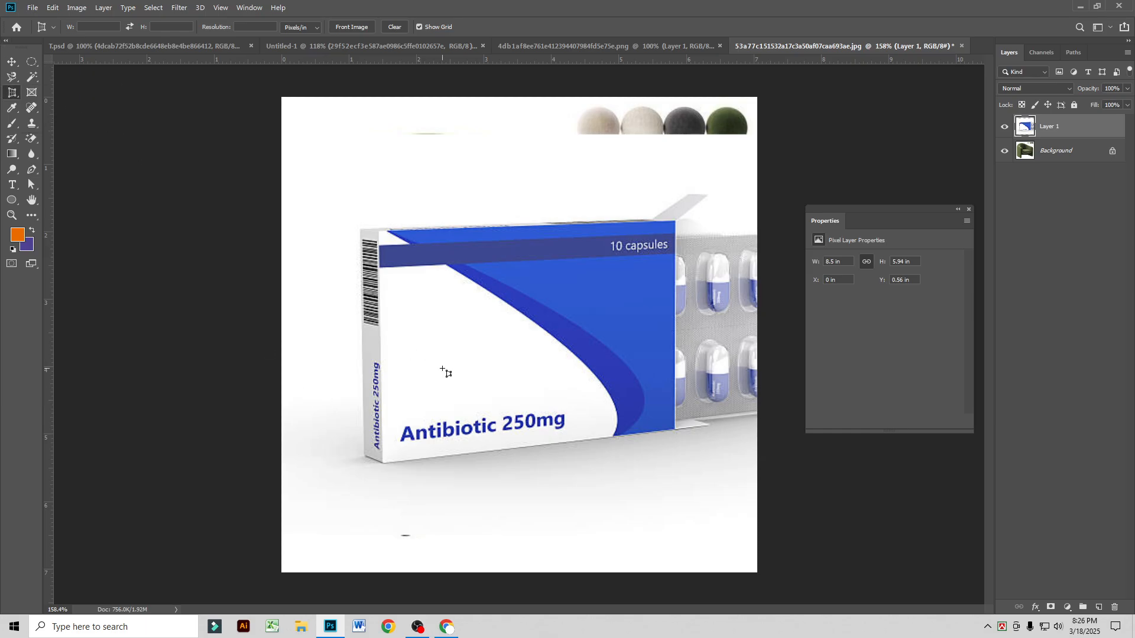
{"action": "left_click", "coordinate": [378, 231]}
{"action": "left_click", "coordinate": [676, 221]}
{"action": "left_click", "coordinate": [685, 411]}
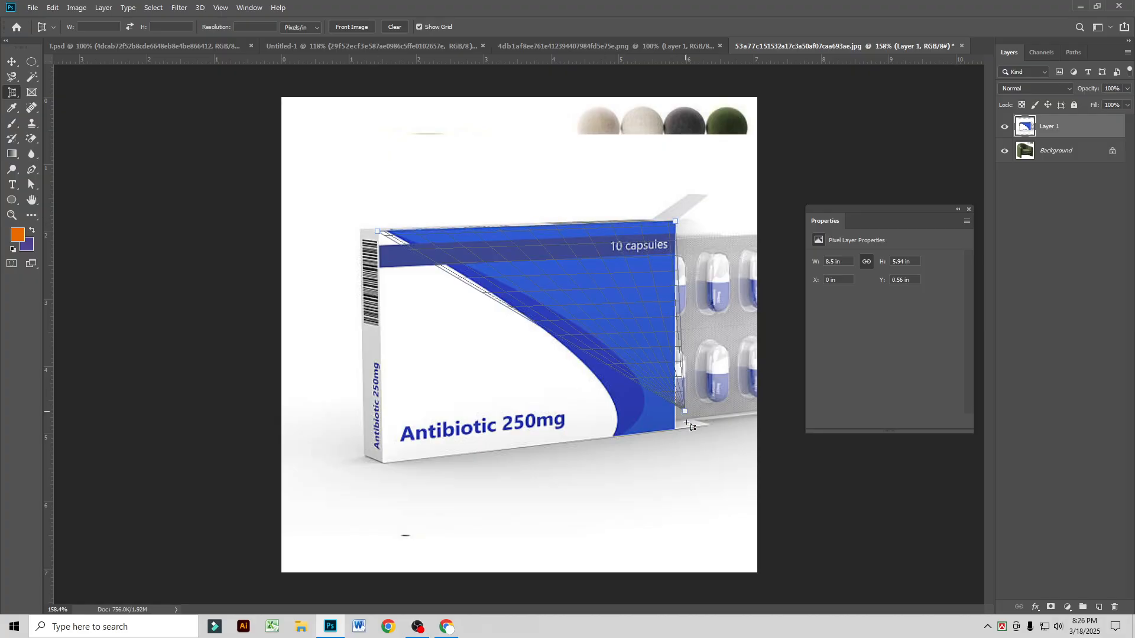
{"action": "left_click_drag", "start_coordinate": [685, 412], "coordinate": [676, 429]}
{"action": "left_click", "coordinate": [405, 452]}
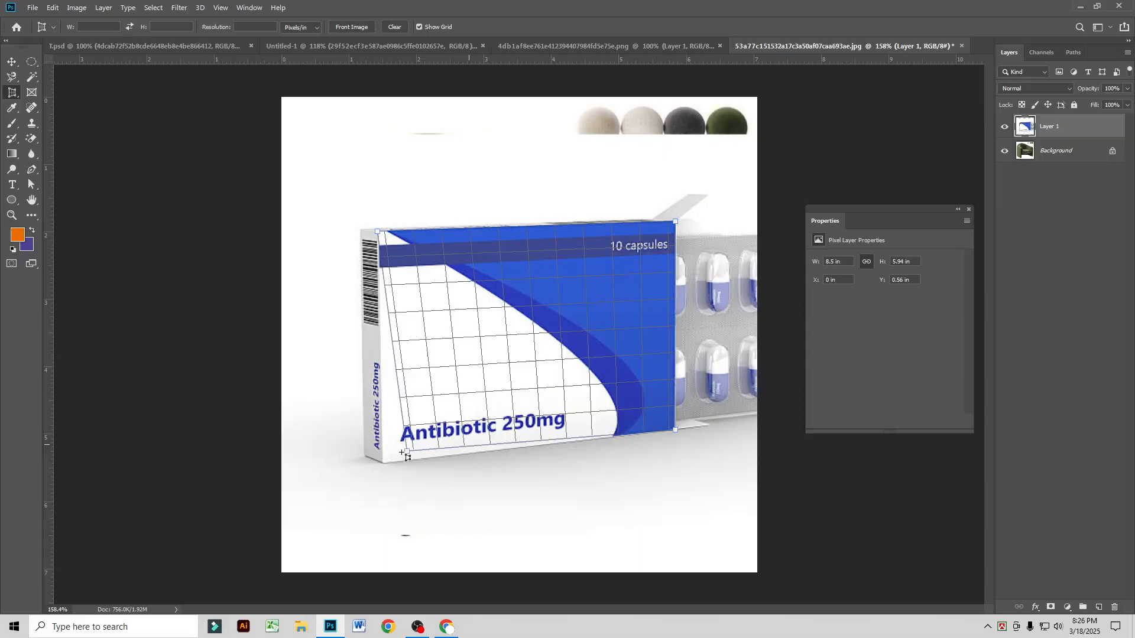
{"action": "left_click_drag", "start_coordinate": [406, 452], "coordinate": [384, 464]}
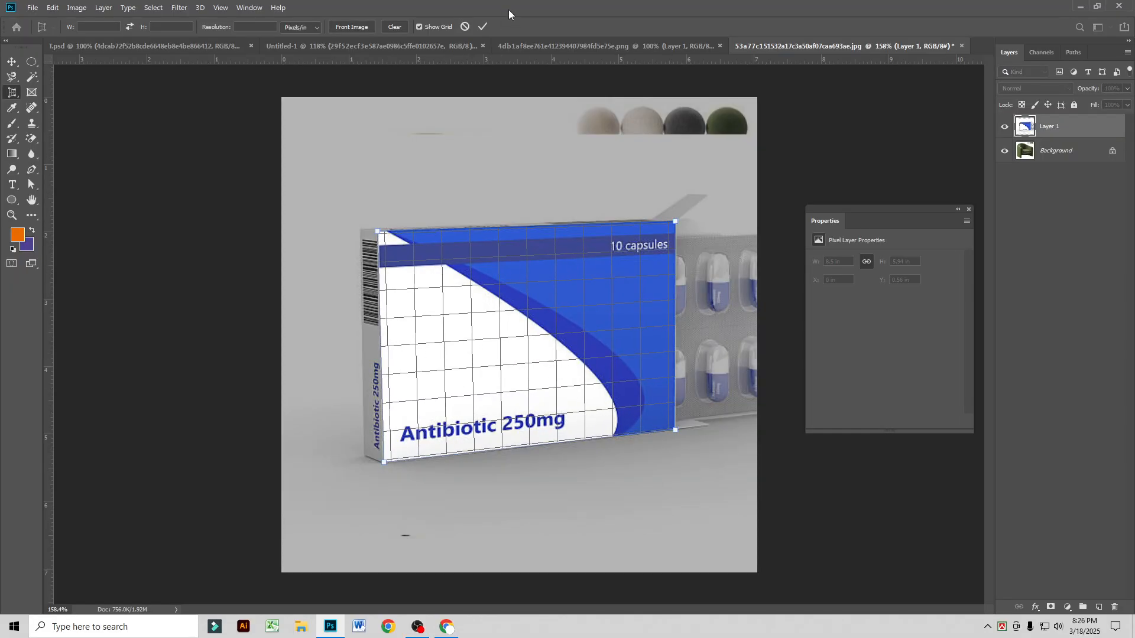
{"action": "left_click", "coordinate": [483, 26]}
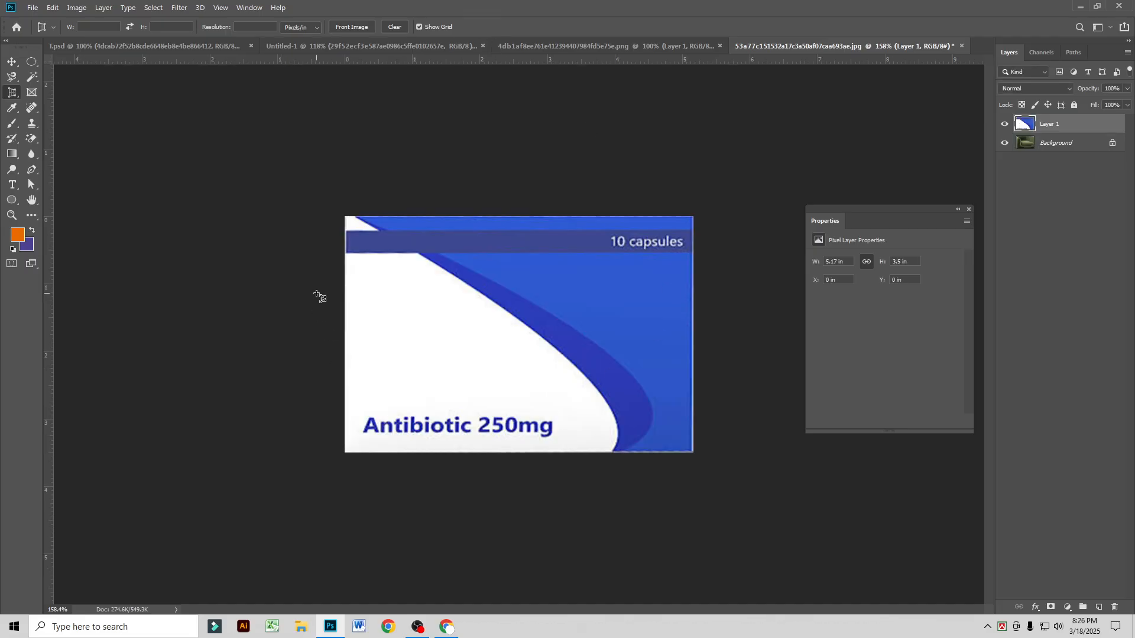
Step: Open Save As for the cropped front face, cancel it, and undo the perspective crop
{"action": "key", "text": "ctrl+shift+s"}
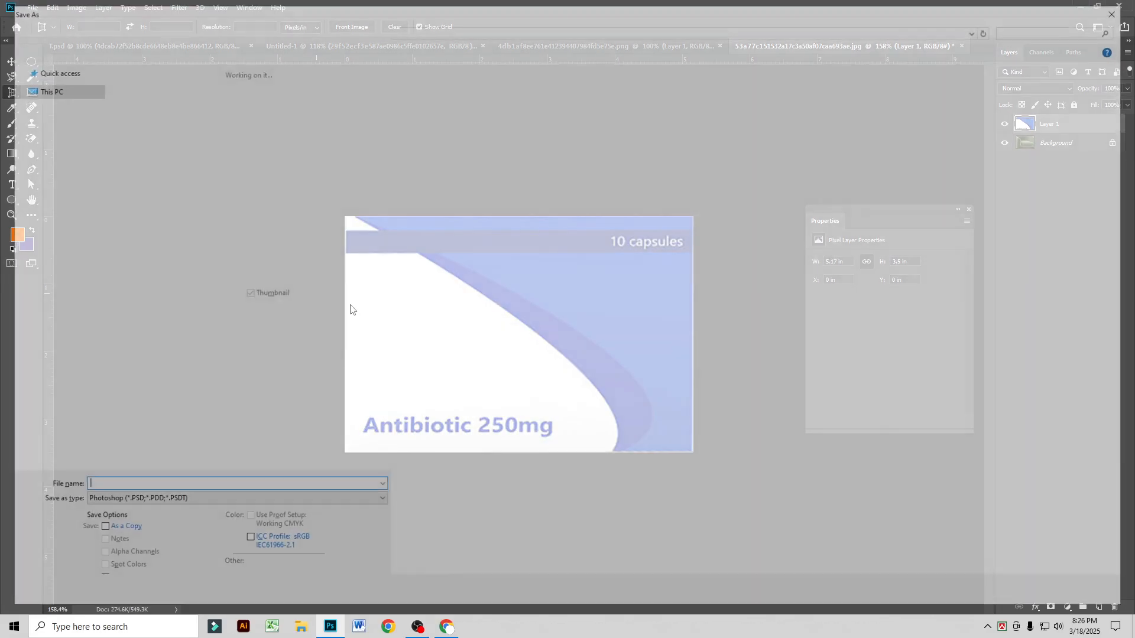
{"action": "key", "text": "Escape"}
{"action": "key", "text": "ctrl+z"}
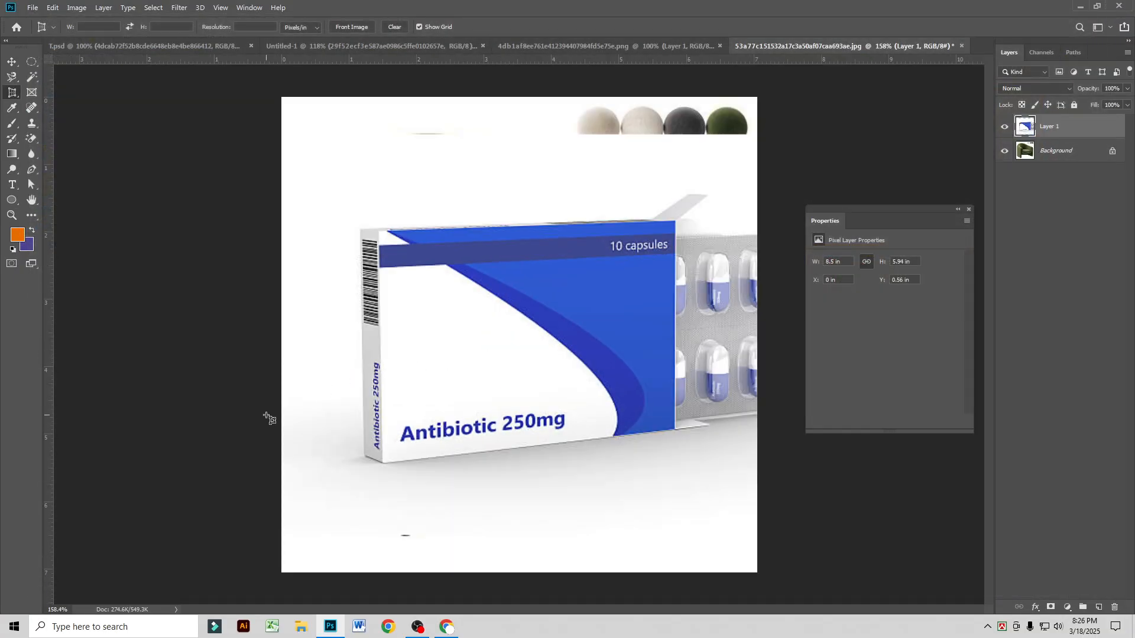
Step: Perspective-crop the image to the box's narrow barcode side, about 0.42 by 3.65 in, and undo the crop
{"action": "scroll", "coordinate": [359, 237], "scroll_direction": "up", "scroll_amount": 2}
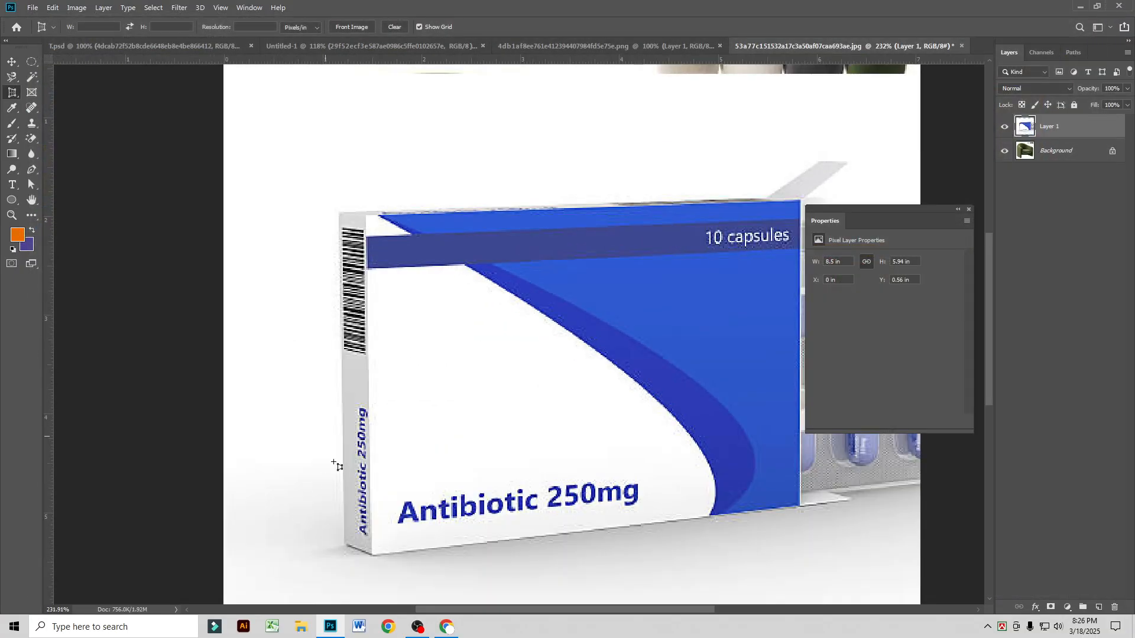
{"action": "left_click", "coordinate": [337, 212]}
{"action": "left_click", "coordinate": [366, 214]}
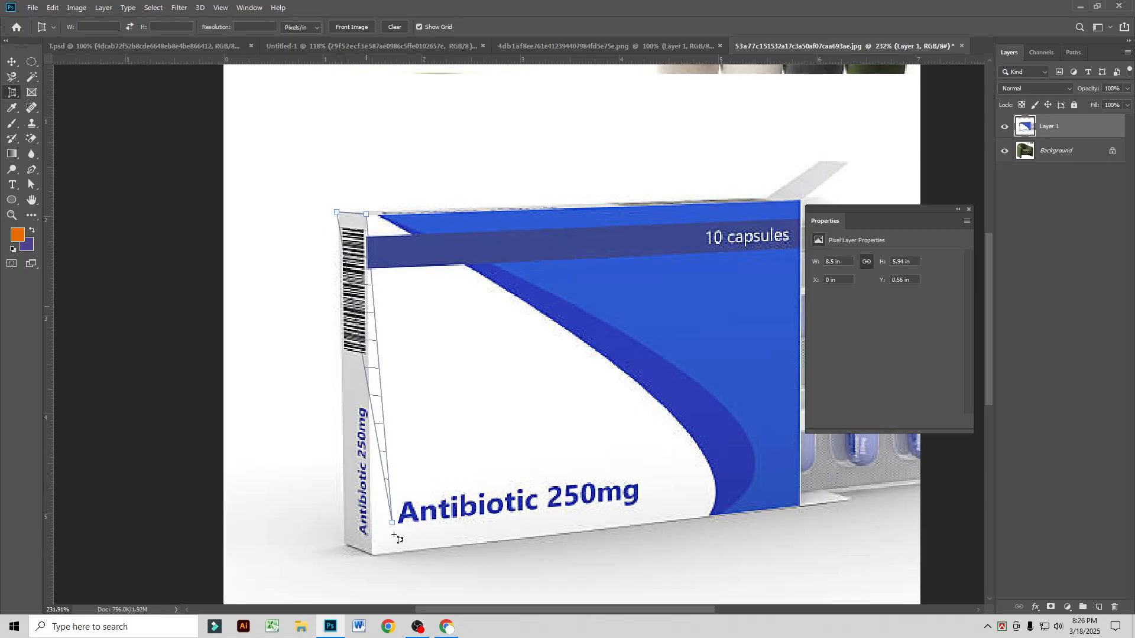
{"action": "left_click", "coordinate": [370, 554]}
{"action": "left_click", "coordinate": [343, 546]}
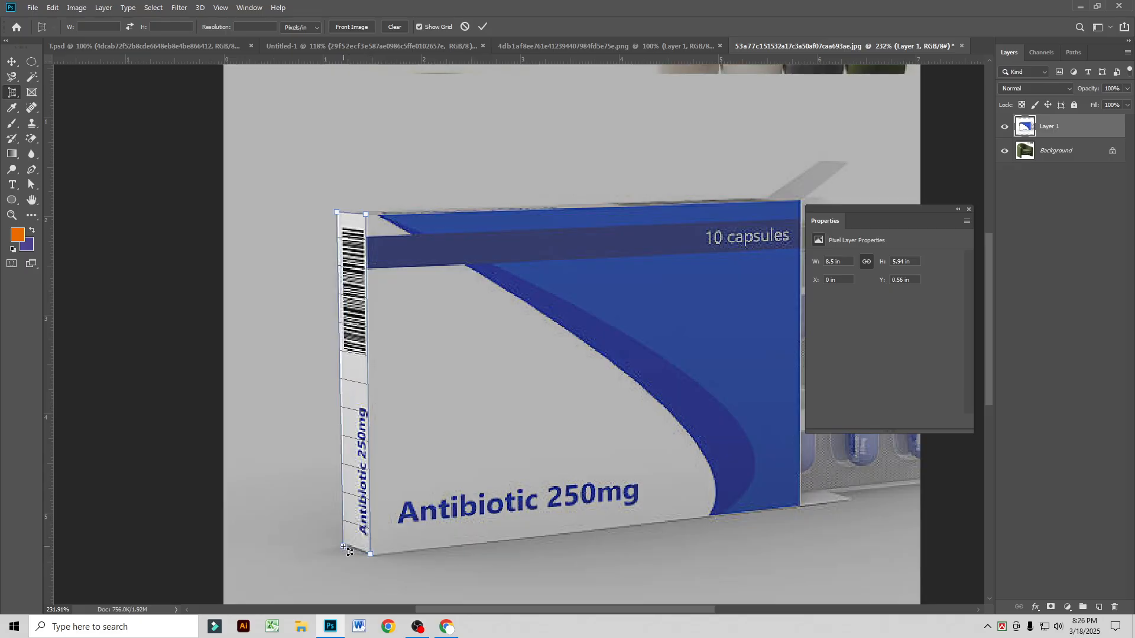
{"action": "key", "text": "Return"}
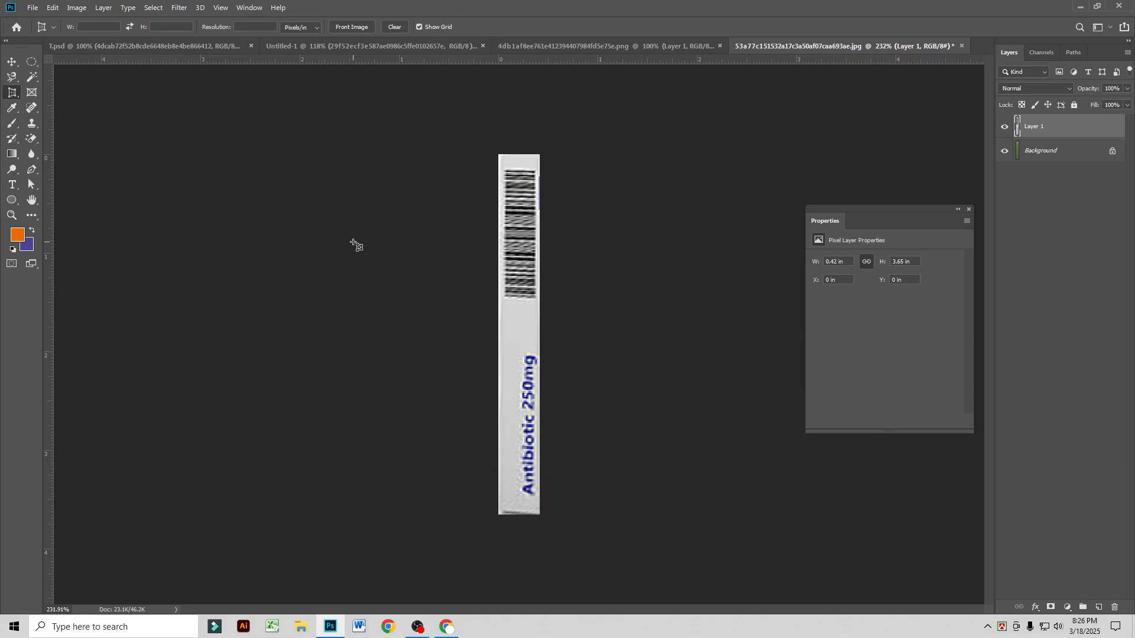
{"action": "key", "text": "ctrl+z"}
Step: Select the Perspective Crop tool again and close the Properties panel
{"action": "right_click", "coordinate": [10, 95]}
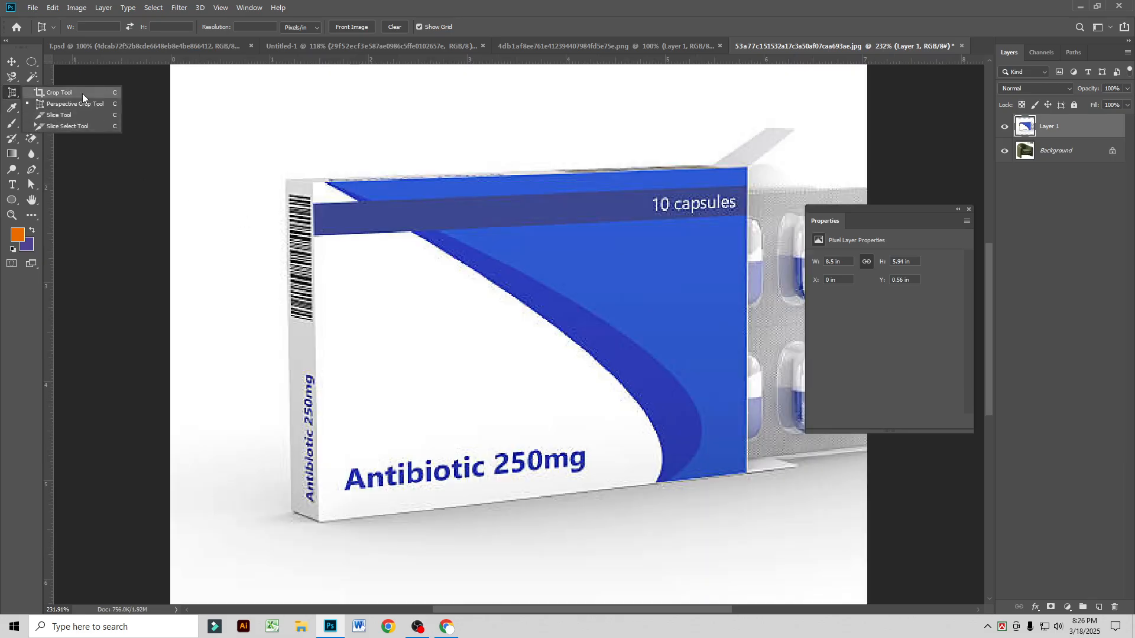
{"action": "left_click", "coordinate": [66, 104]}
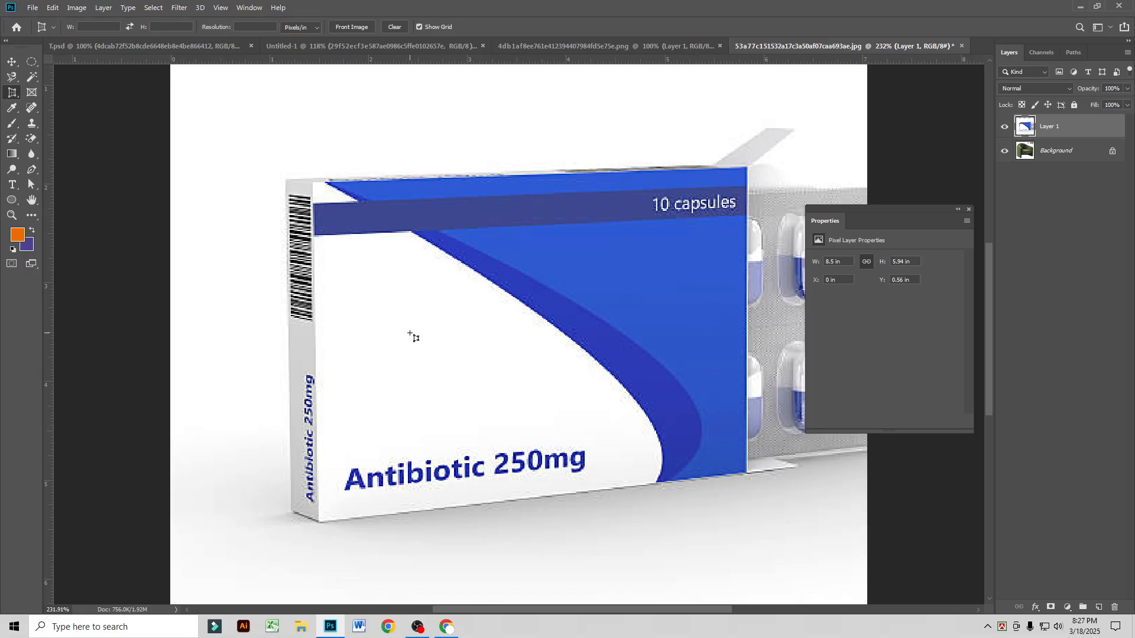
{"action": "scroll", "coordinate": [412, 336], "scroll_direction": "down", "scroll_amount": 1}
{"action": "left_click", "coordinate": [970, 210]}
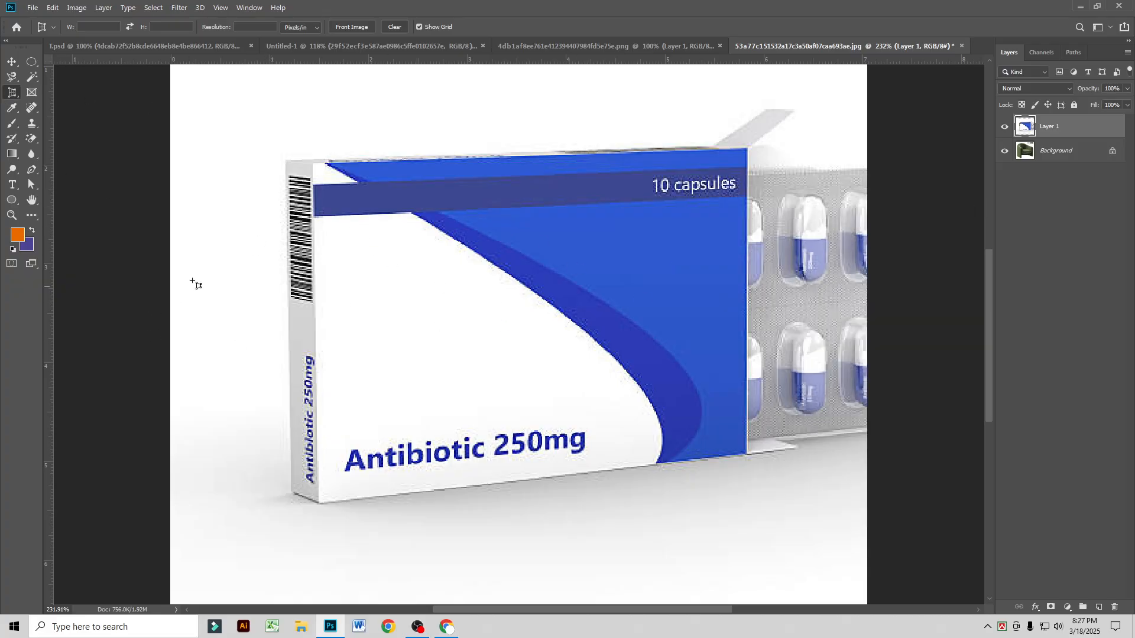
Step: Sample several foreground colours from the box, its lettering, a capsule and the background with the Eyedropper tool, ending at the box's top edge
{"action": "left_click", "coordinate": [10, 111]}
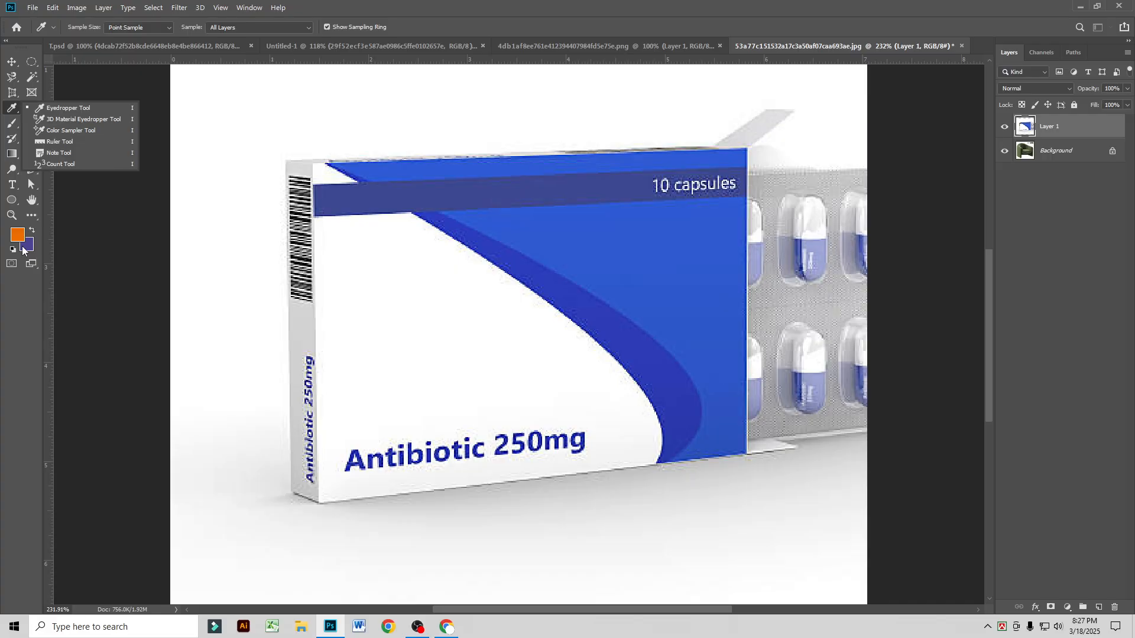
{"action": "left_click", "coordinate": [67, 110]}
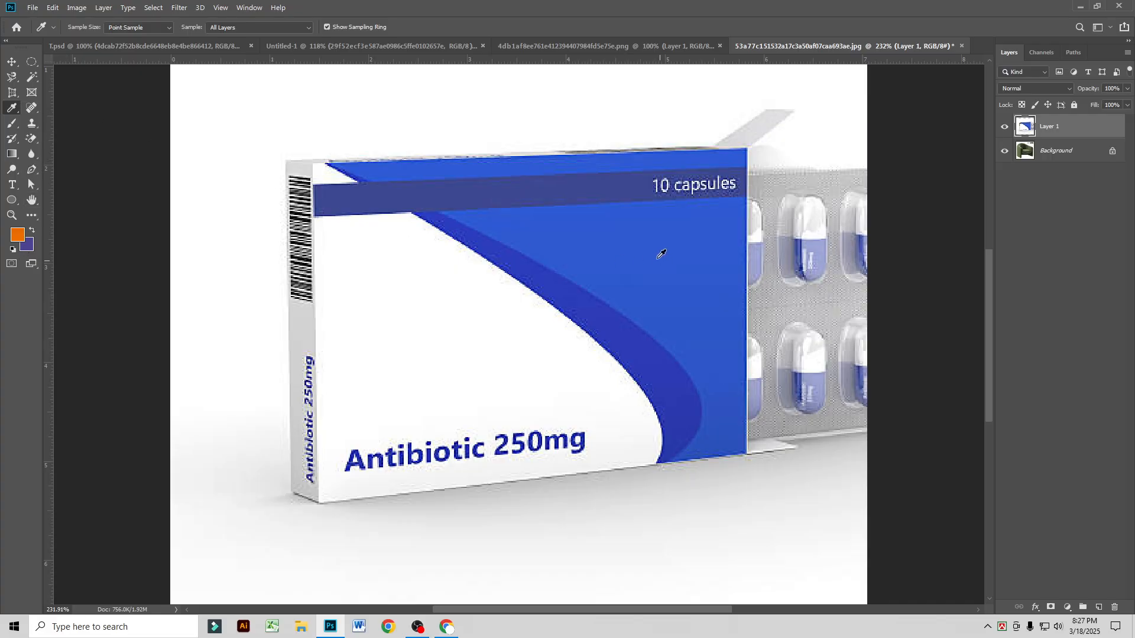
{"action": "left_click", "coordinate": [590, 180]}
{"action": "left_click", "coordinate": [343, 330]}
{"action": "left_click", "coordinate": [470, 445]}
{"action": "left_click", "coordinate": [820, 245]}
{"action": "left_click", "coordinate": [202, 215]}
{"action": "left_click", "coordinate": [698, 176]}
{"action": "left_click", "coordinate": [692, 145]}
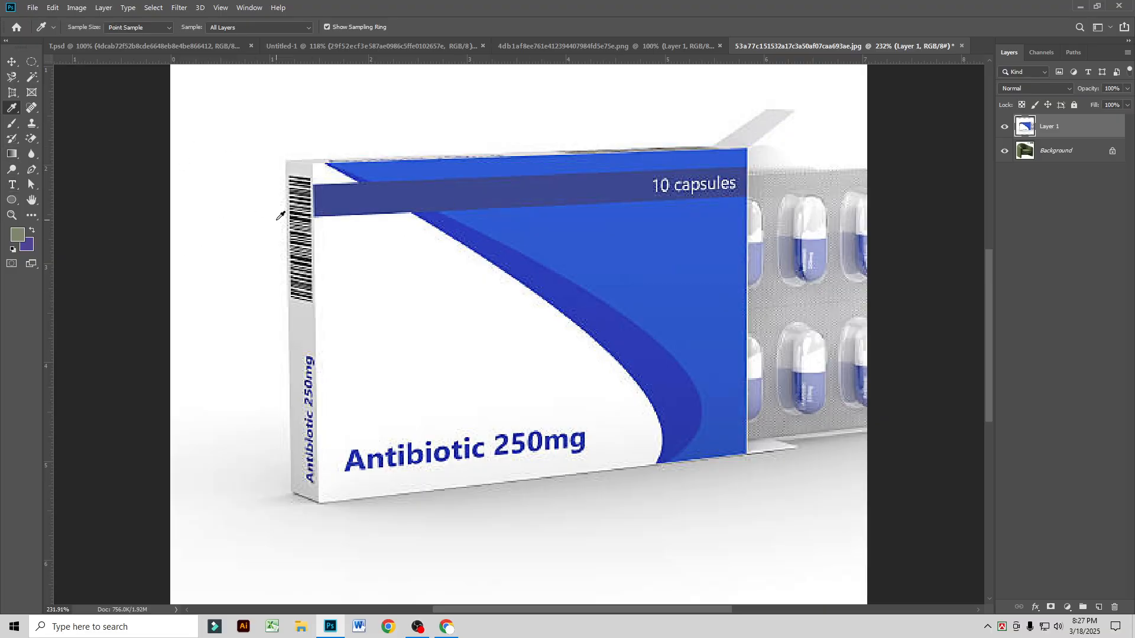
Step: Activate the Spot Healing Brush tool, and check the Photos folder for an image without opening a file
{"action": "left_click", "coordinate": [36, 109]}
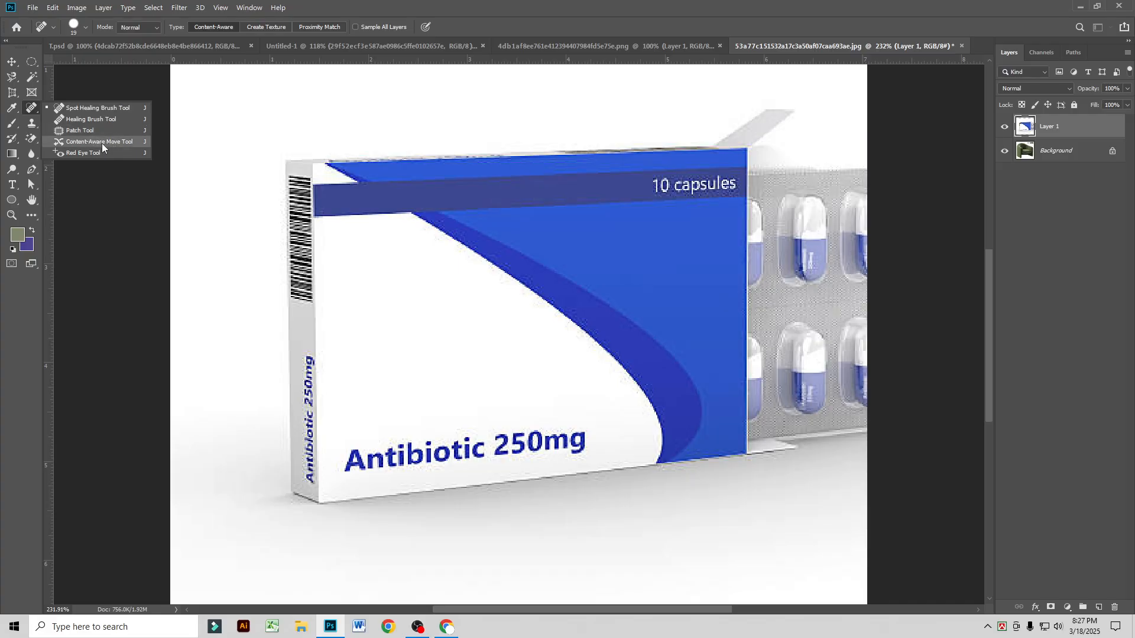
{"action": "left_click", "coordinate": [33, 7]}
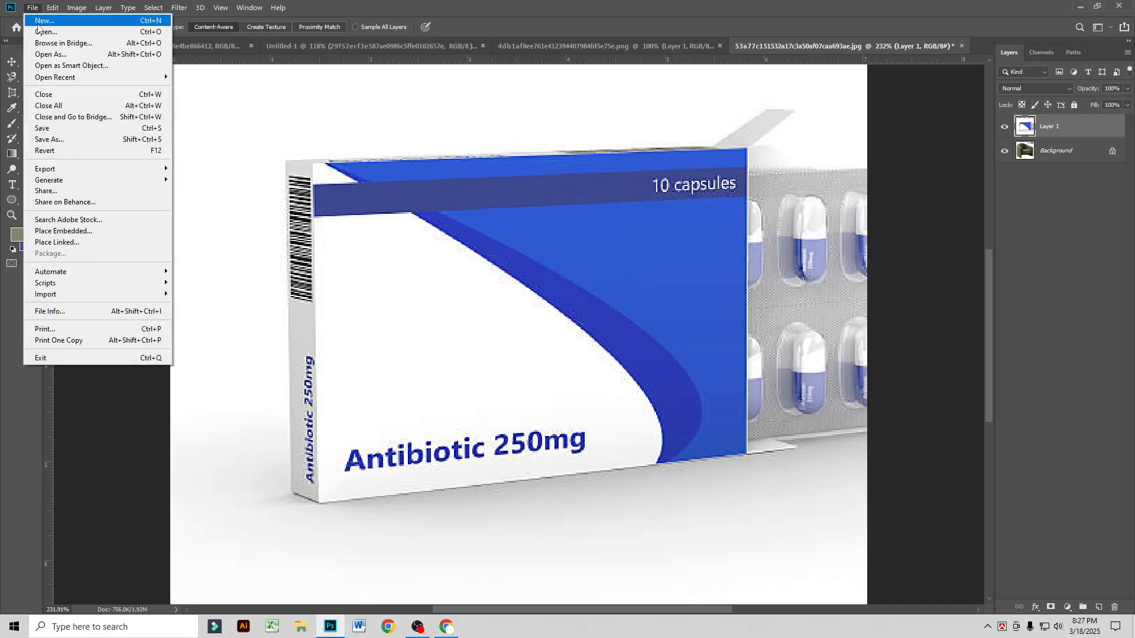
{"action": "left_click", "coordinate": [40, 32]}
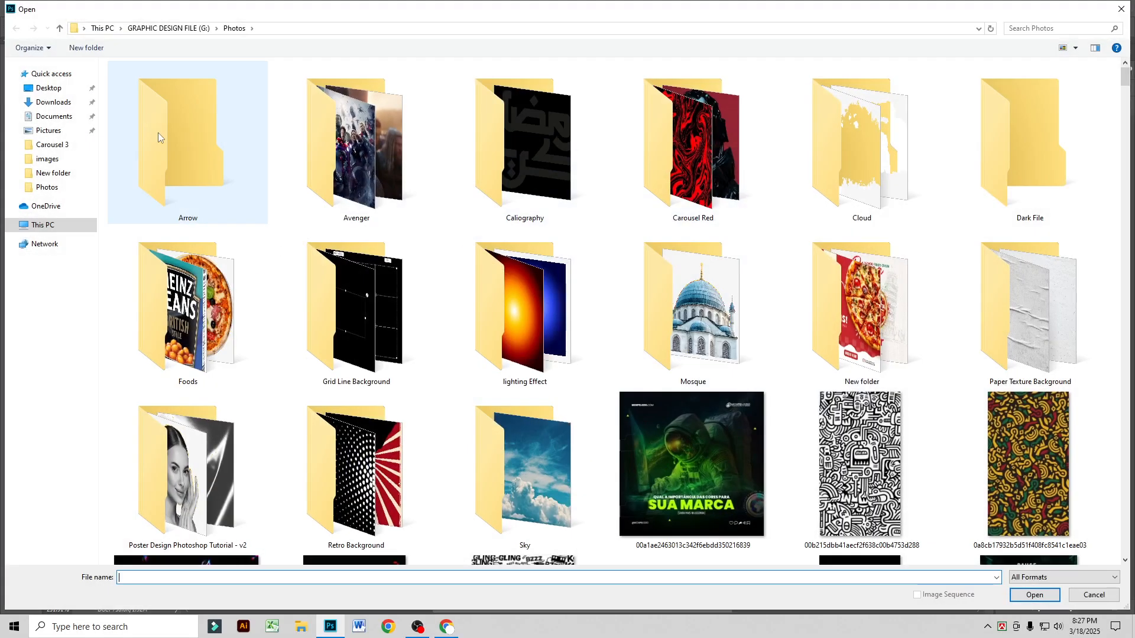
{"action": "left_click", "coordinate": [1122, 9]}
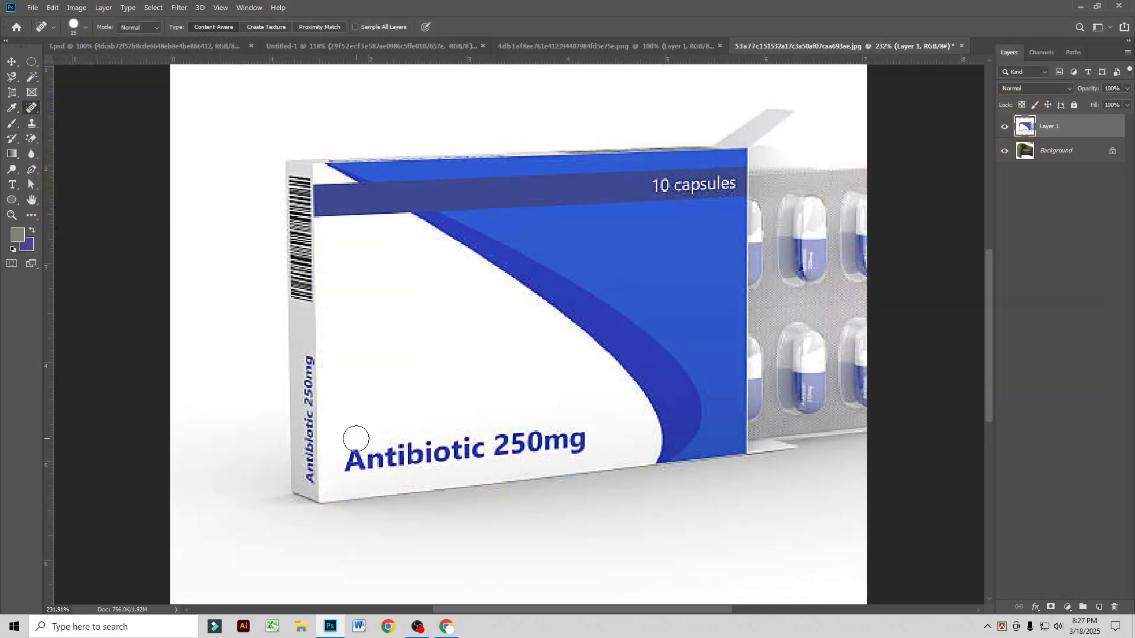
Step: Switch to Google Chrome and search Google Images for "acne face"
{"action": "left_click", "coordinate": [446, 627]}
{"action": "scroll", "coordinate": [424, 139], "scroll_direction": "up", "scroll_amount": 3}
{"action": "scroll", "coordinate": [424, 139], "scroll_direction": "up", "scroll_amount": 5}
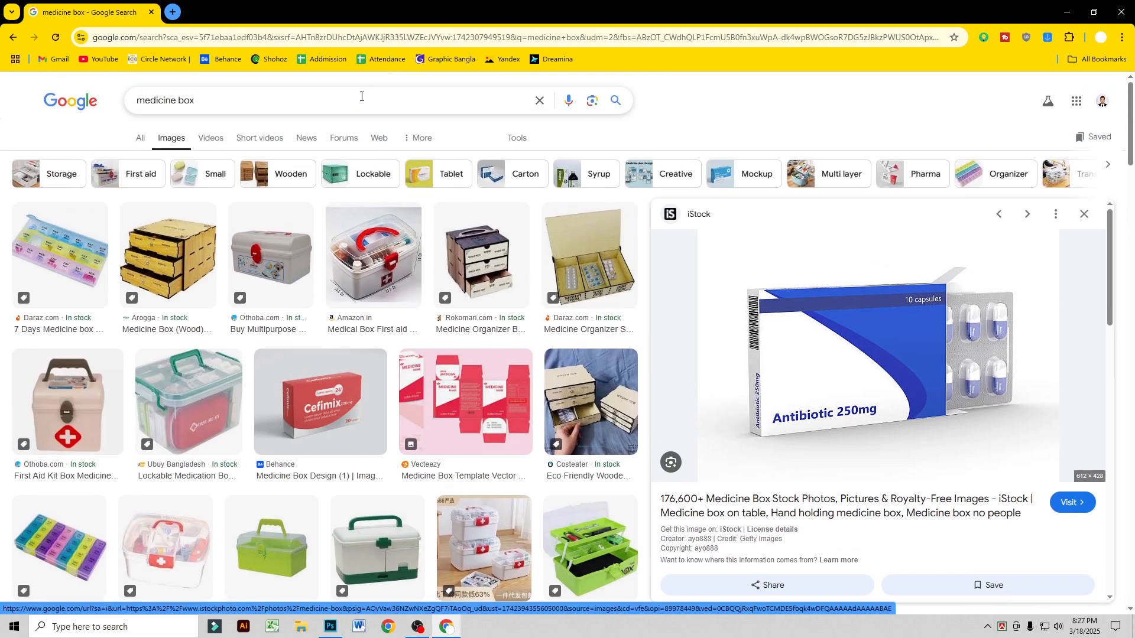
{"action": "triple_click", "coordinate": [355, 98]}
{"action": "type", "text": "acne face"}
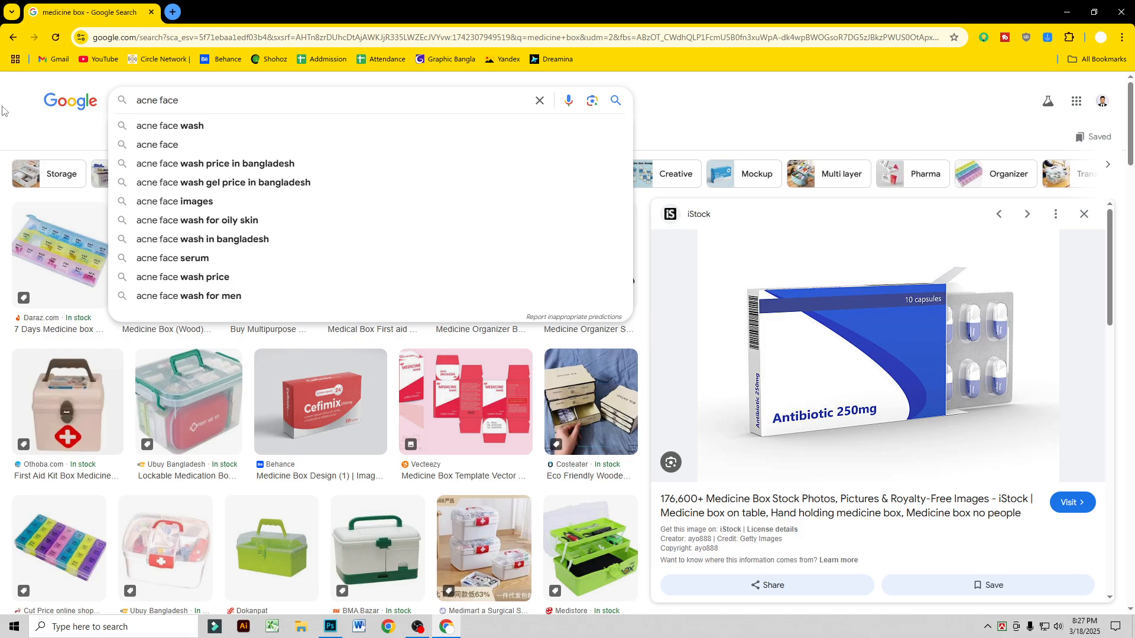
{"action": "key", "text": "Return"}
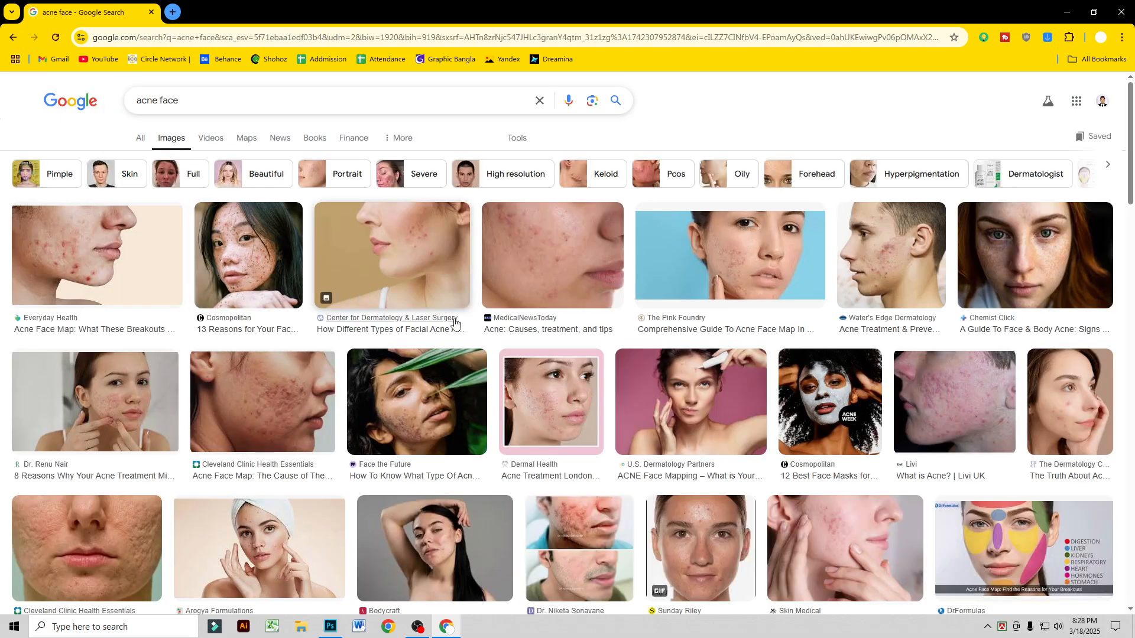
Step: Find the Healthline close-up of lips and a blemished chin in the image results and copy the image
{"action": "scroll", "coordinate": [763, 379], "scroll_direction": "down", "scroll_amount": 5}
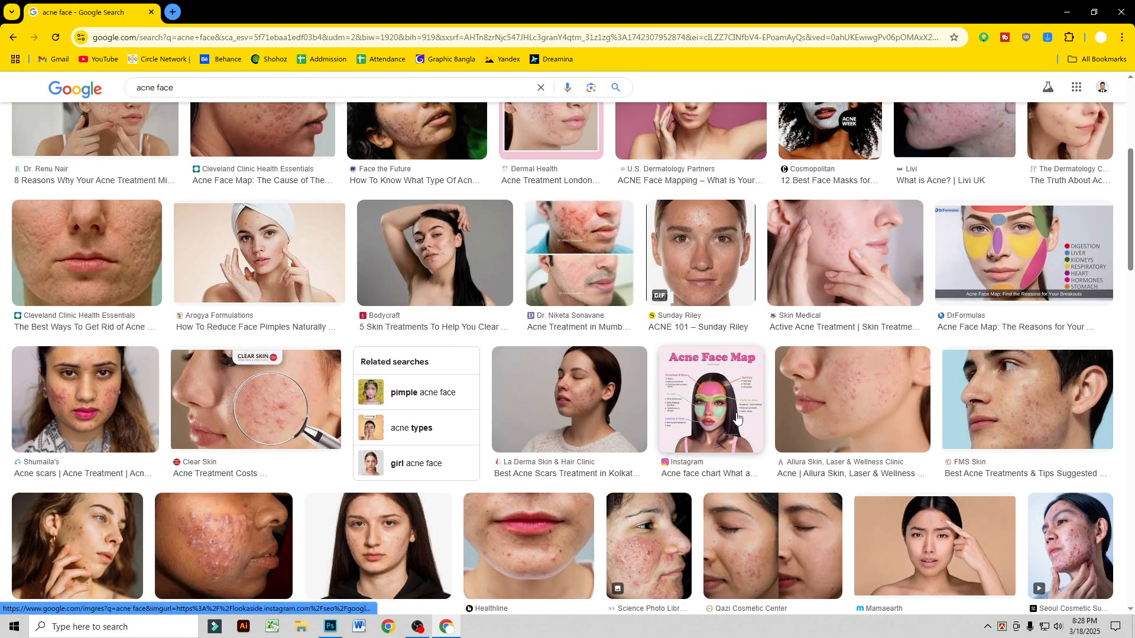
{"action": "scroll", "coordinate": [737, 418], "scroll_direction": "down", "scroll_amount": 2}
{"action": "scroll", "coordinate": [712, 421], "scroll_direction": "down", "scroll_amount": 2}
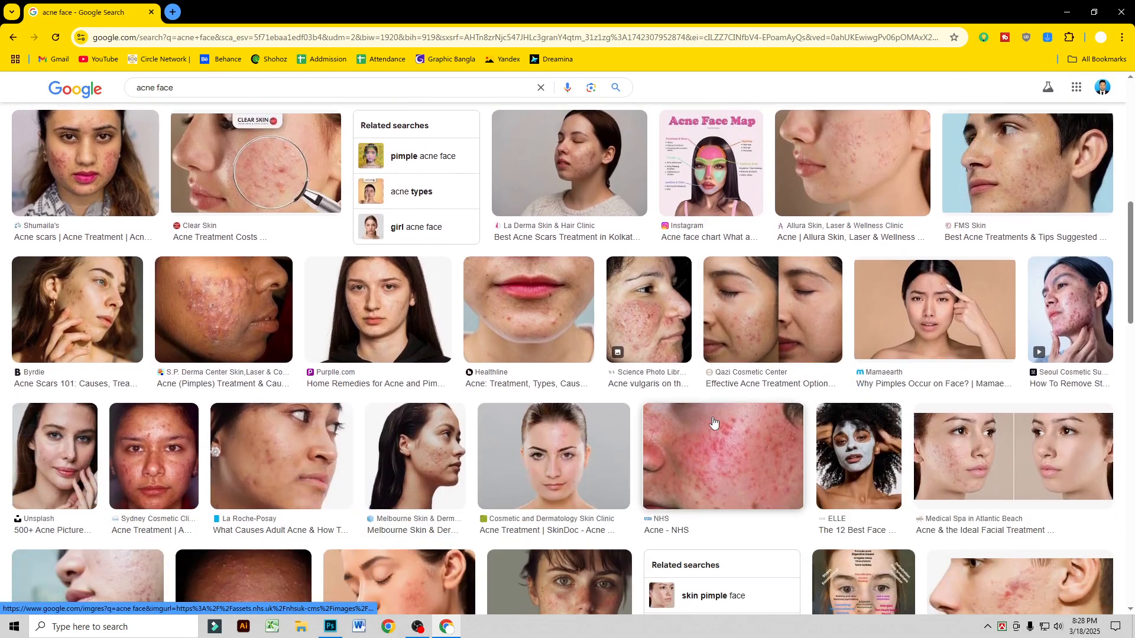
{"action": "left_click", "coordinate": [577, 362]}
{"action": "right_click", "coordinate": [835, 263]}
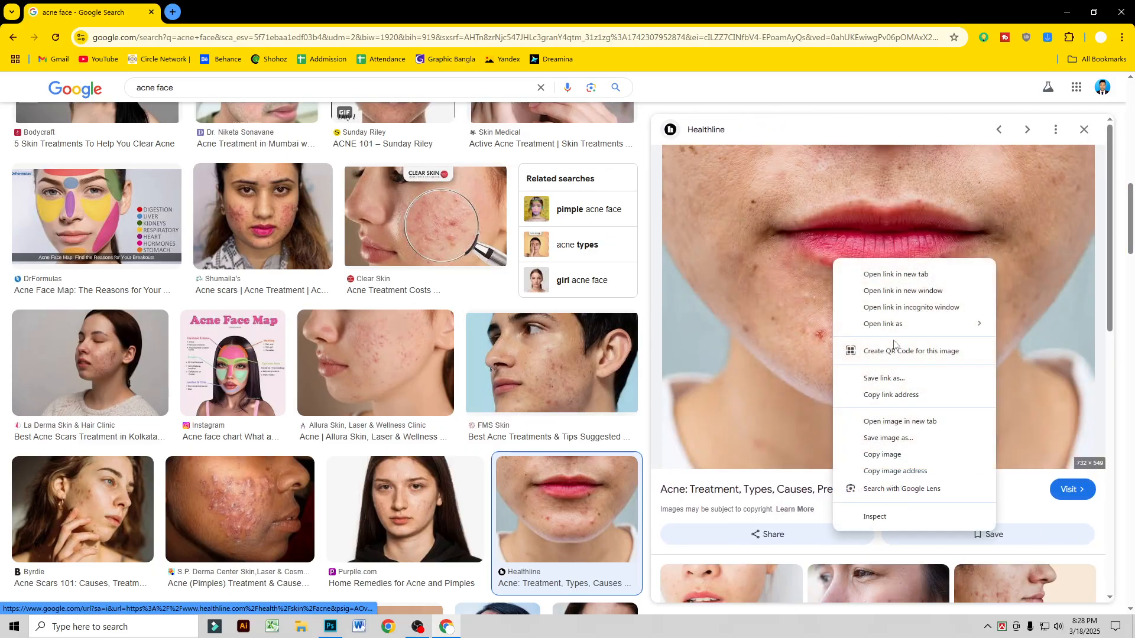
{"action": "left_click", "coordinate": [883, 455]}
Step: Switch to Photoshop and paste the copied face image into the open box document
{"action": "left_click", "coordinate": [331, 627]}
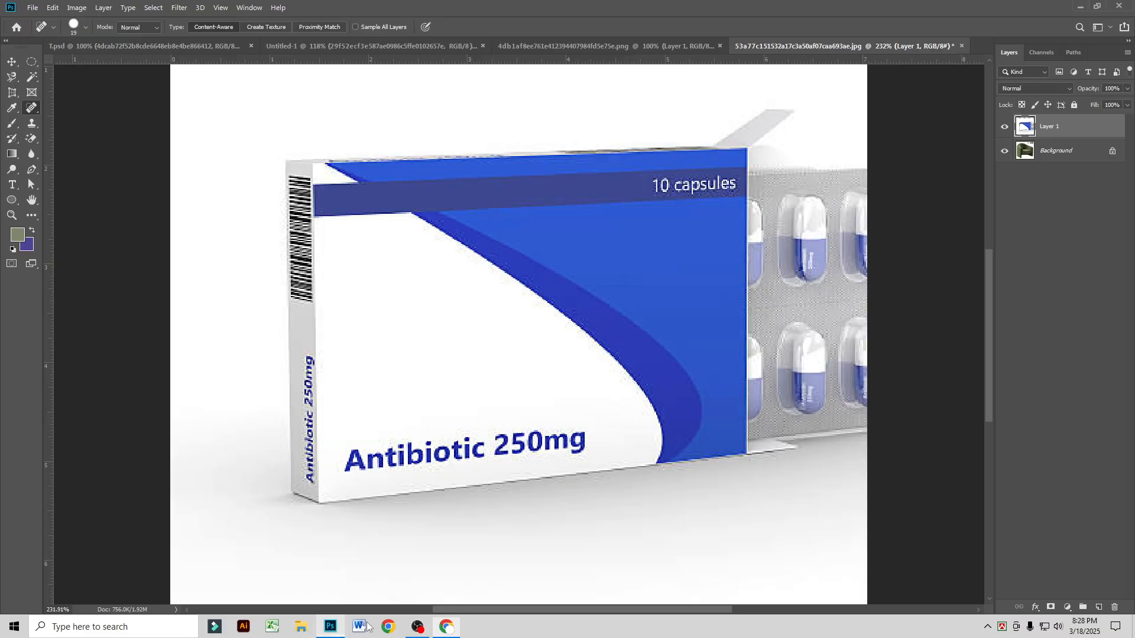
{"action": "key", "text": "ctrl+v"}
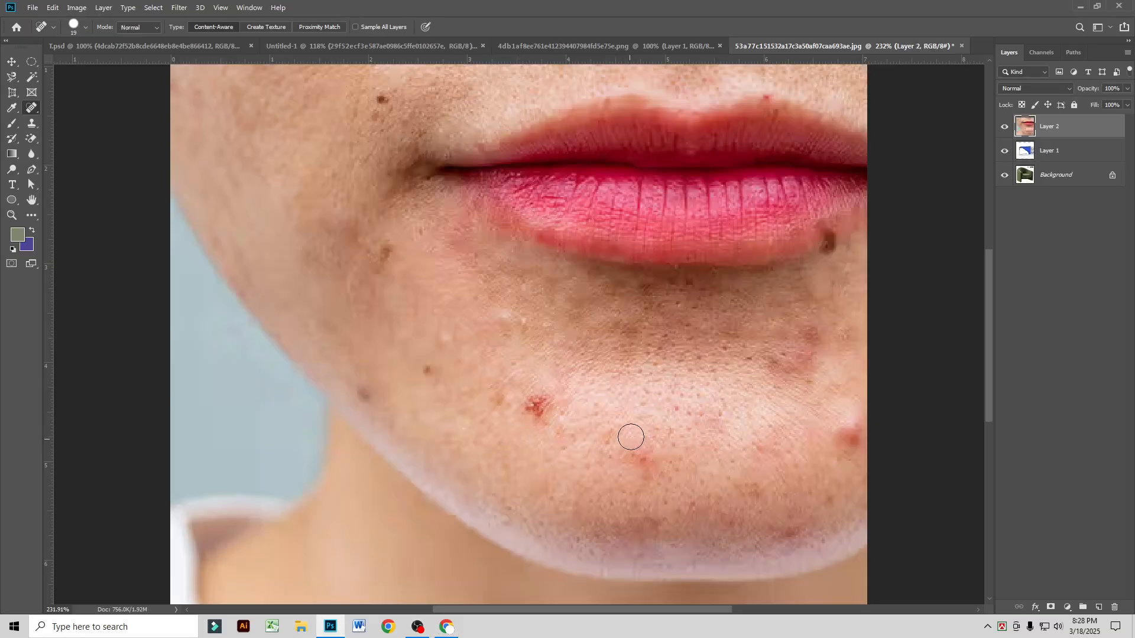
{"action": "scroll", "coordinate": [568, 395], "scroll_direction": "up", "scroll_amount": 2}
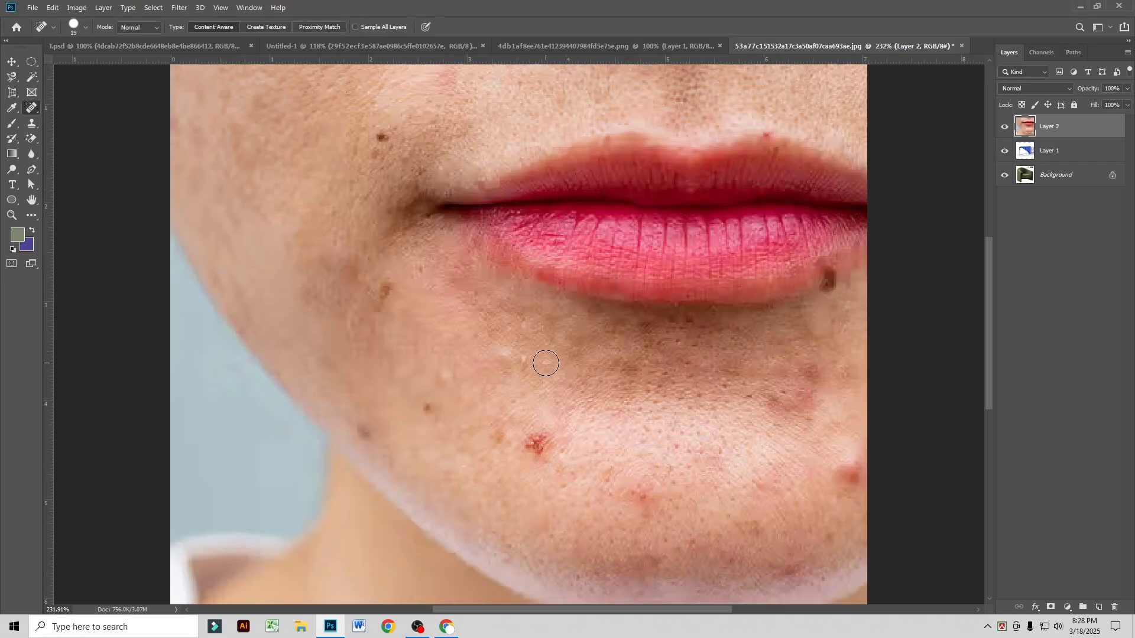
{"action": "scroll", "coordinate": [117, 207], "scroll_direction": "down", "scroll_amount": 2}
Step: Choose the Spot Healing Brush tool again and remove the large red blemish on the chin
{"action": "right_click", "coordinate": [36, 109]}
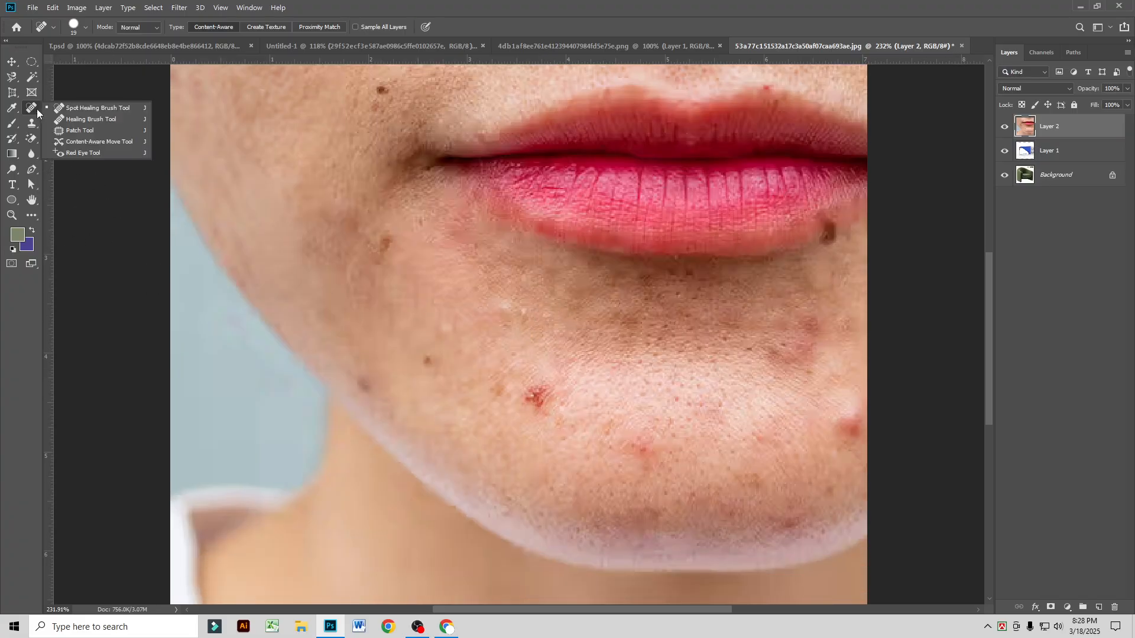
{"action": "left_click", "coordinate": [87, 107]}
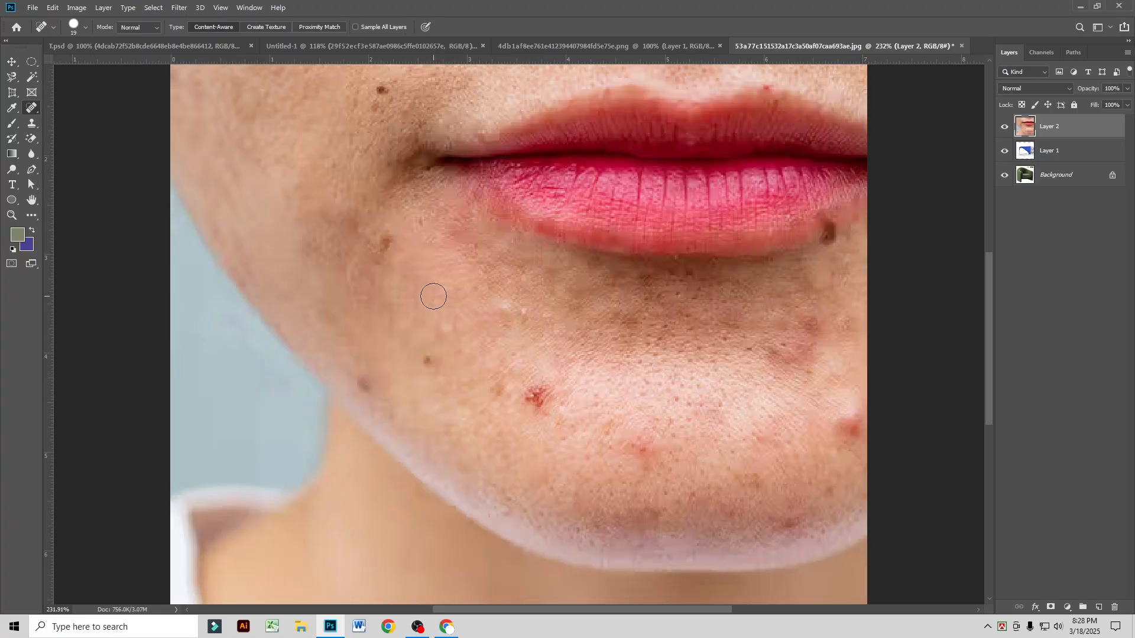
{"action": "left_click", "coordinate": [539, 398]}
{"action": "left_click", "coordinate": [540, 394]}
{"action": "left_click", "coordinate": [532, 394]}
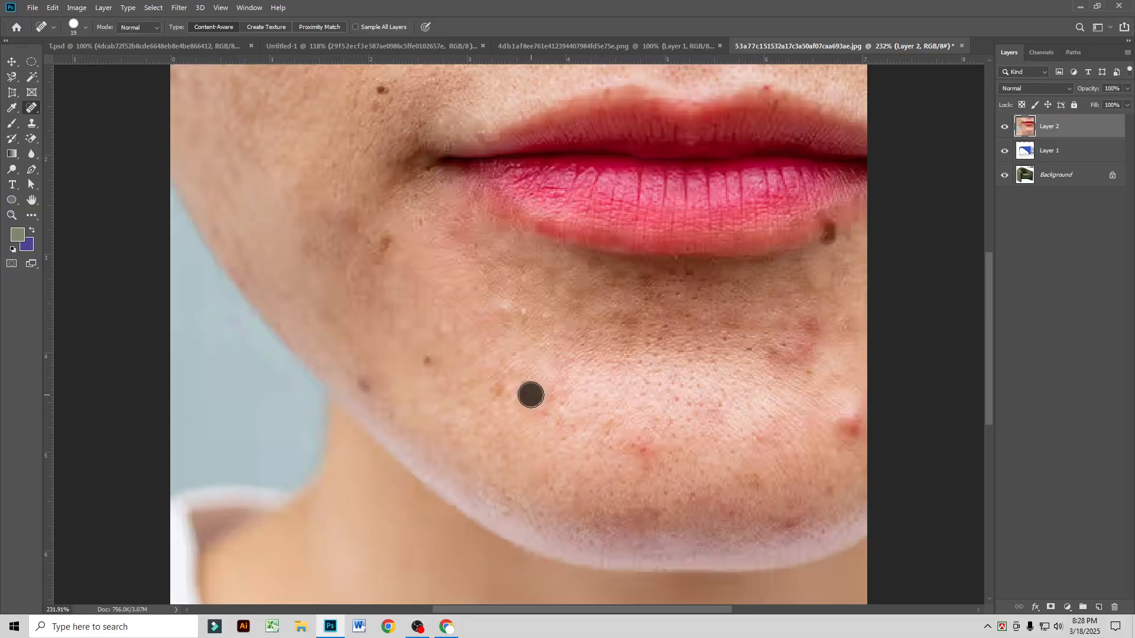
{"action": "left_click", "coordinate": [538, 413]}
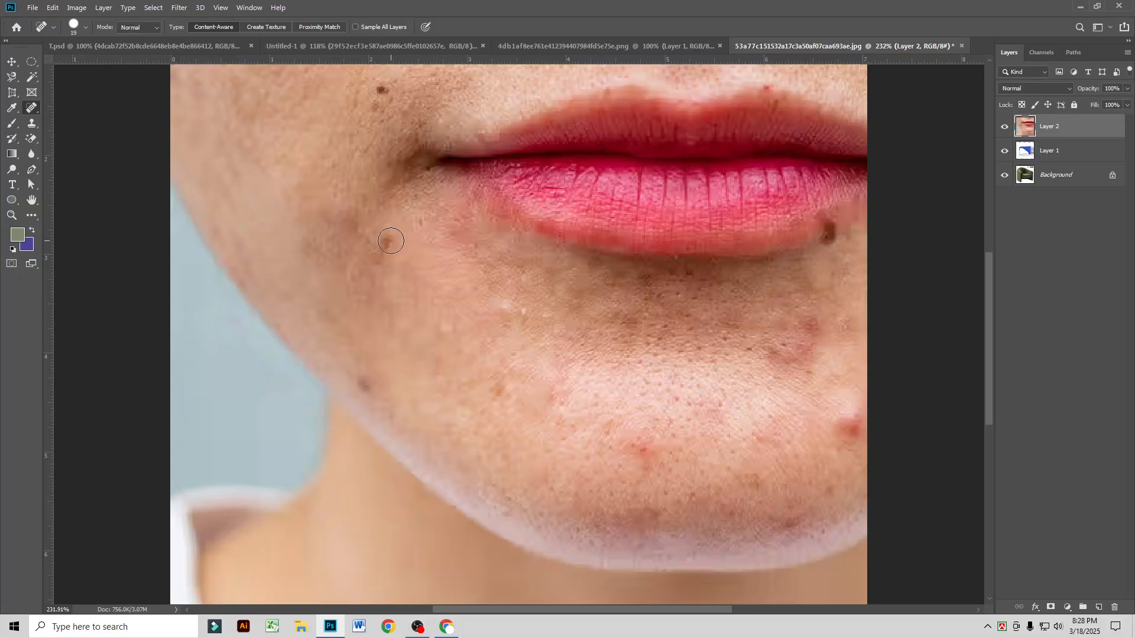
Step: Heal the dark spots on the cheek, above the upper lip and at the lower lip's edge, plus the red pimple near the image edge
{"action": "left_click", "coordinate": [388, 242]}
{"action": "left_click", "coordinate": [379, 88]}
{"action": "left_click", "coordinate": [771, 92]}
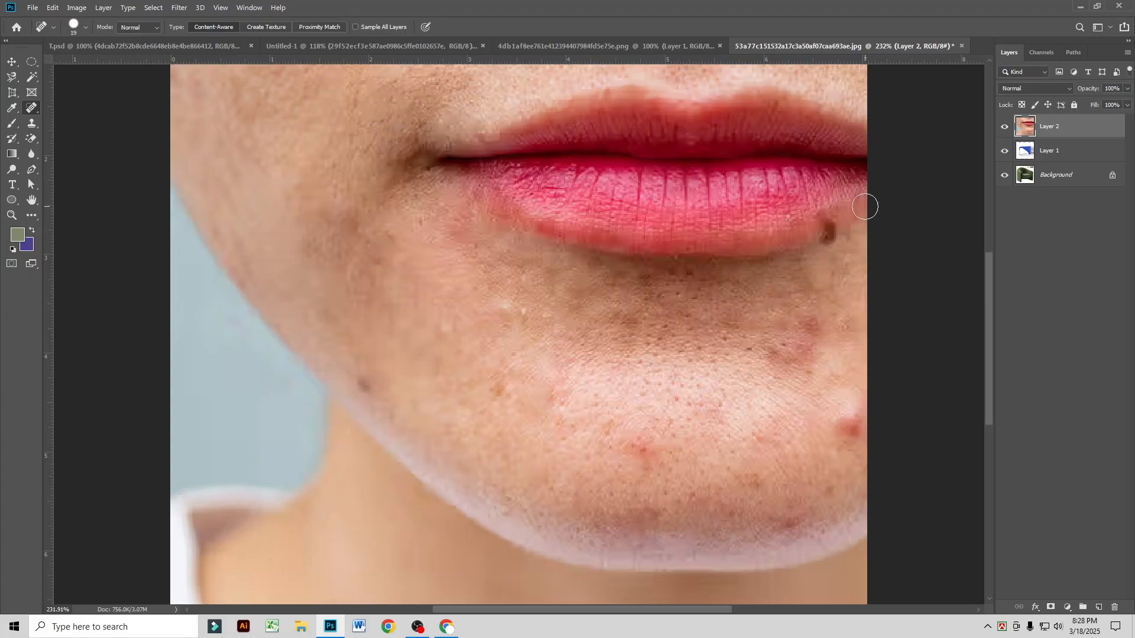
{"action": "left_click", "coordinate": [829, 232]}
{"action": "left_click", "coordinate": [855, 429]}
Step: Heal the small marks across the middle of the chin, the dark jawline spot and the remains of the pimple near the image edge
{"action": "left_click", "coordinate": [501, 394]}
{"action": "left_click", "coordinate": [563, 401]}
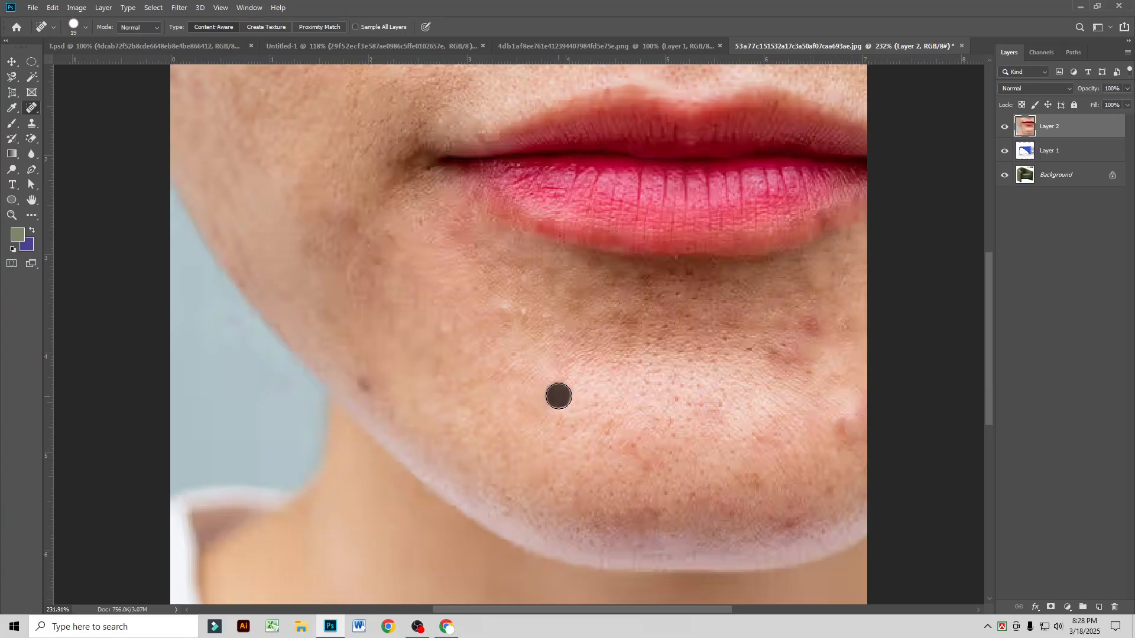
{"action": "left_click", "coordinate": [563, 418]}
{"action": "left_click", "coordinate": [631, 443]}
{"action": "left_click", "coordinate": [596, 427]}
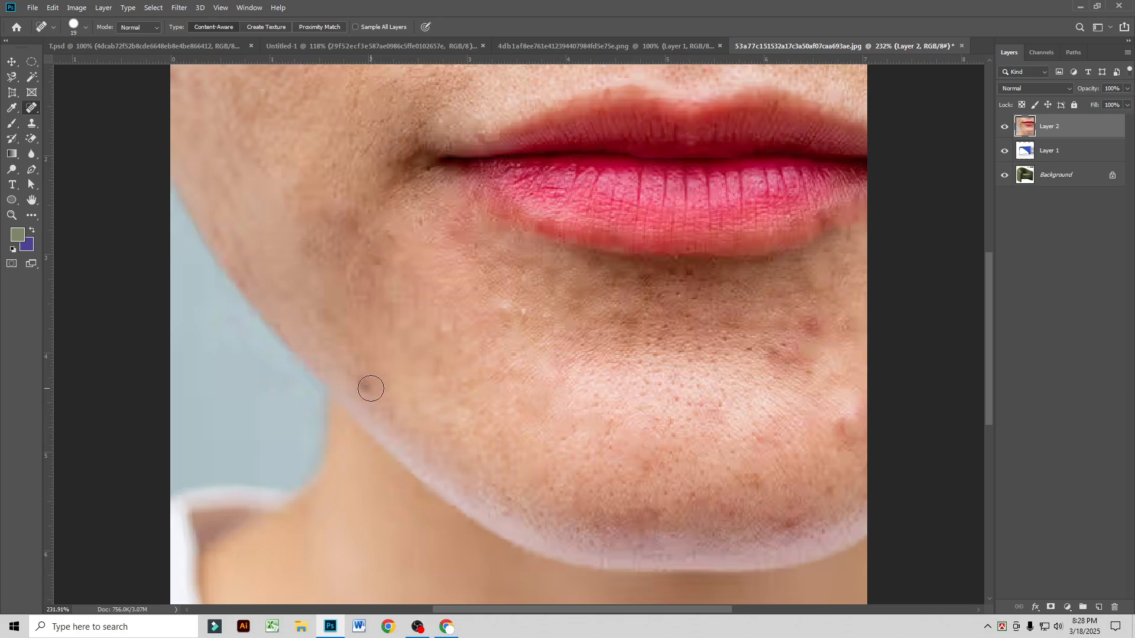
{"action": "left_click", "coordinate": [363, 387]}
{"action": "left_click", "coordinate": [527, 276]}
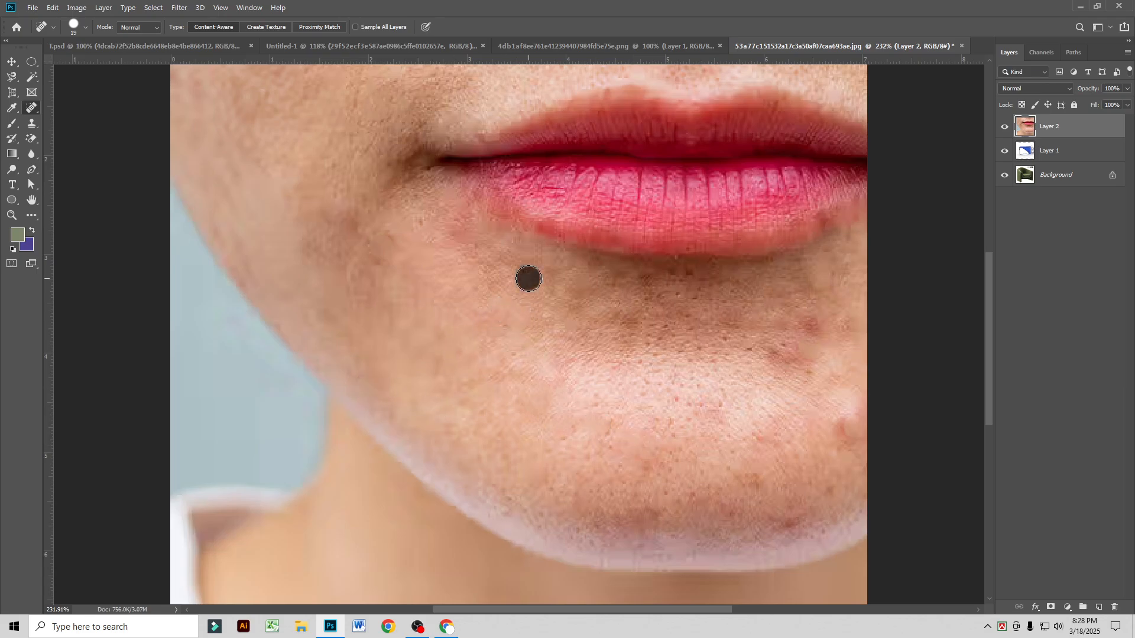
{"action": "left_click", "coordinate": [637, 466]}
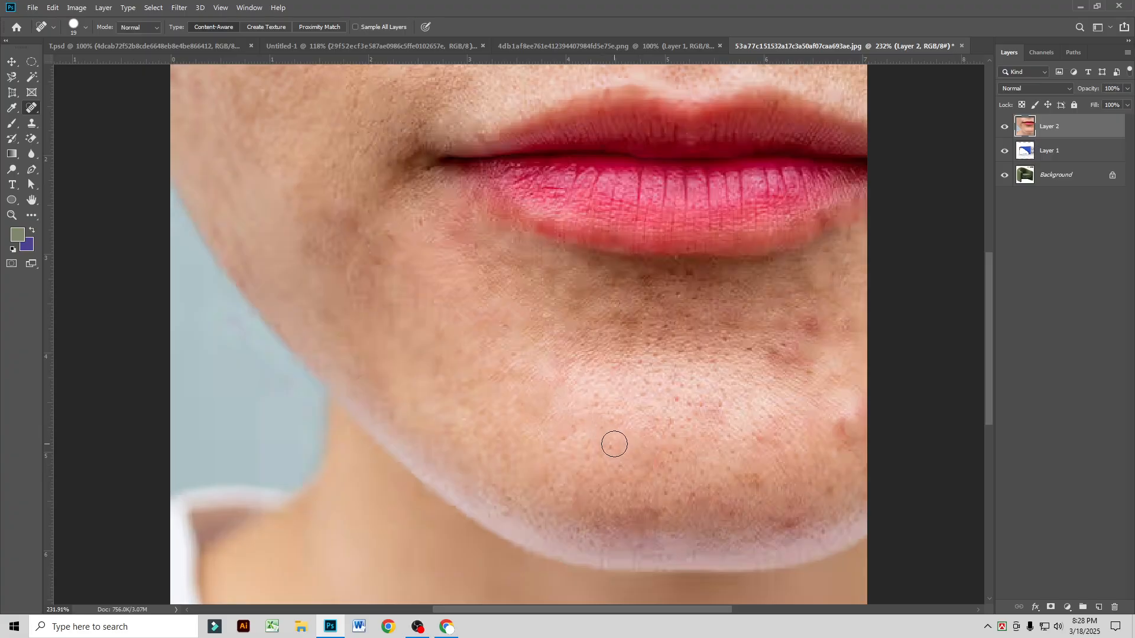
{"action": "left_click", "coordinate": [843, 435]}
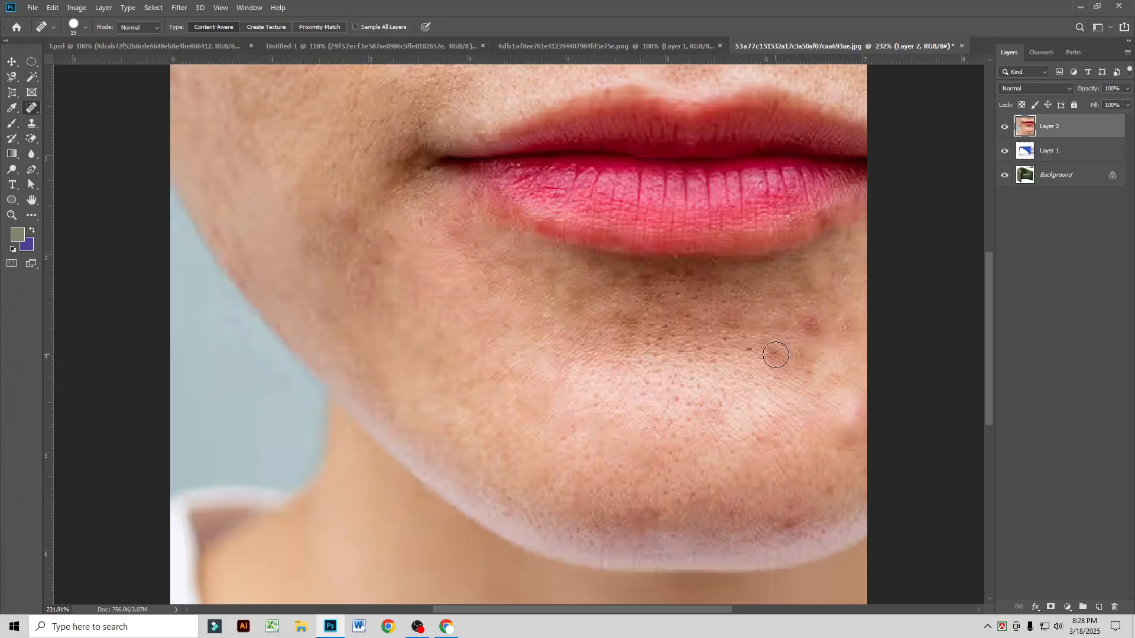
Step: Heal the reddish patches and dark pores between the lower lip and the centre of the chin
{"action": "left_click", "coordinate": [774, 350]}
{"action": "left_click", "coordinate": [808, 367]}
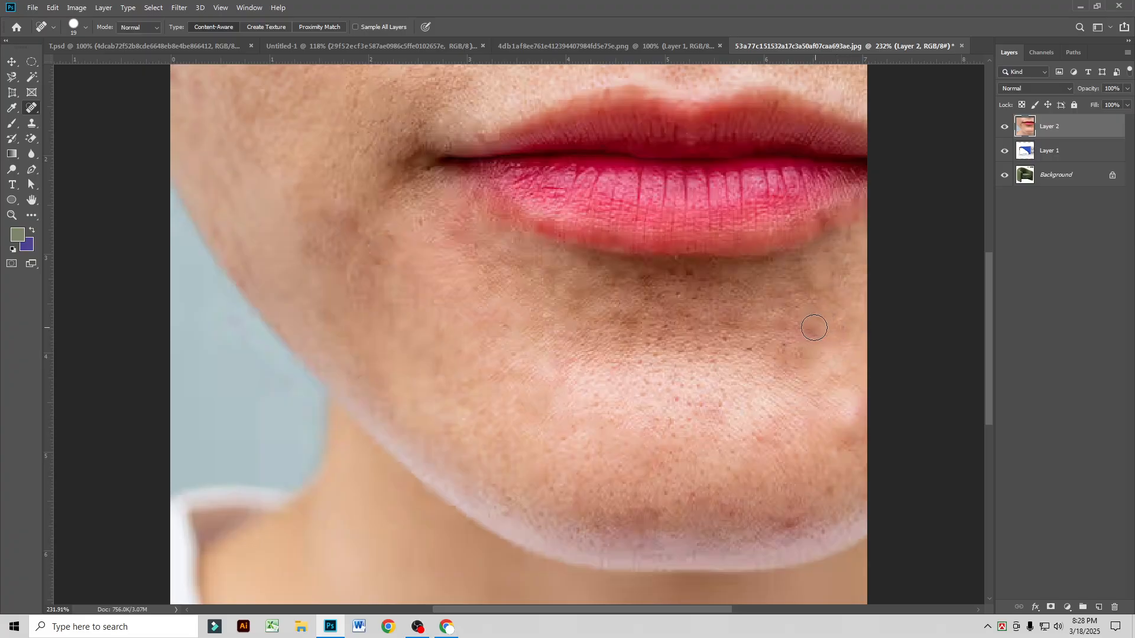
{"action": "left_click", "coordinate": [715, 329]}
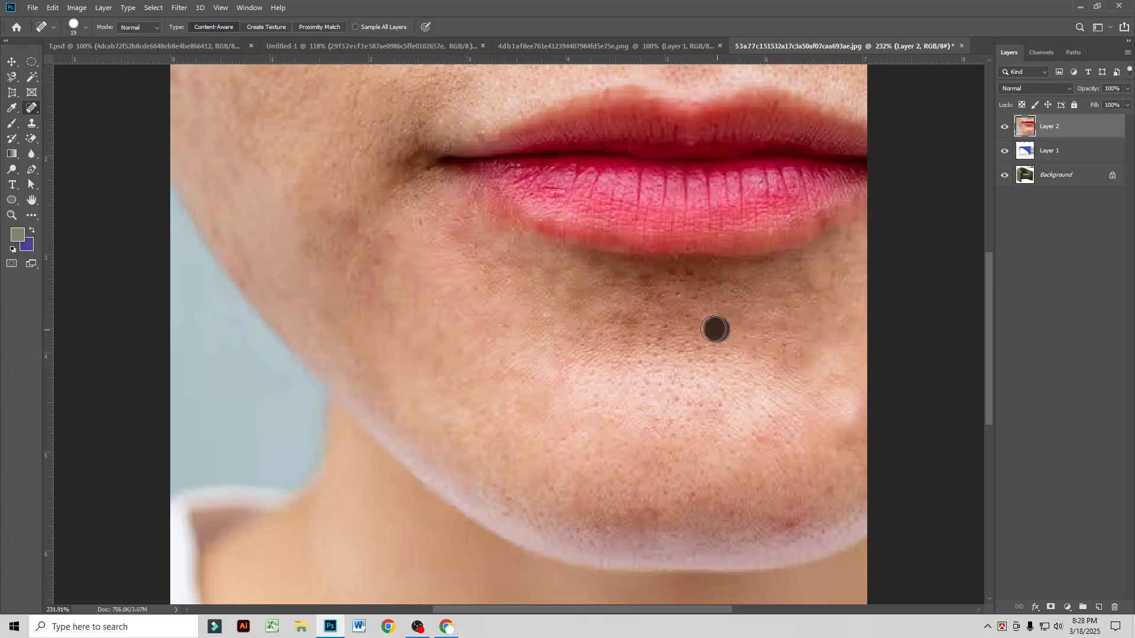
{"action": "left_click", "coordinate": [680, 329]}
{"action": "left_click", "coordinate": [674, 275]}
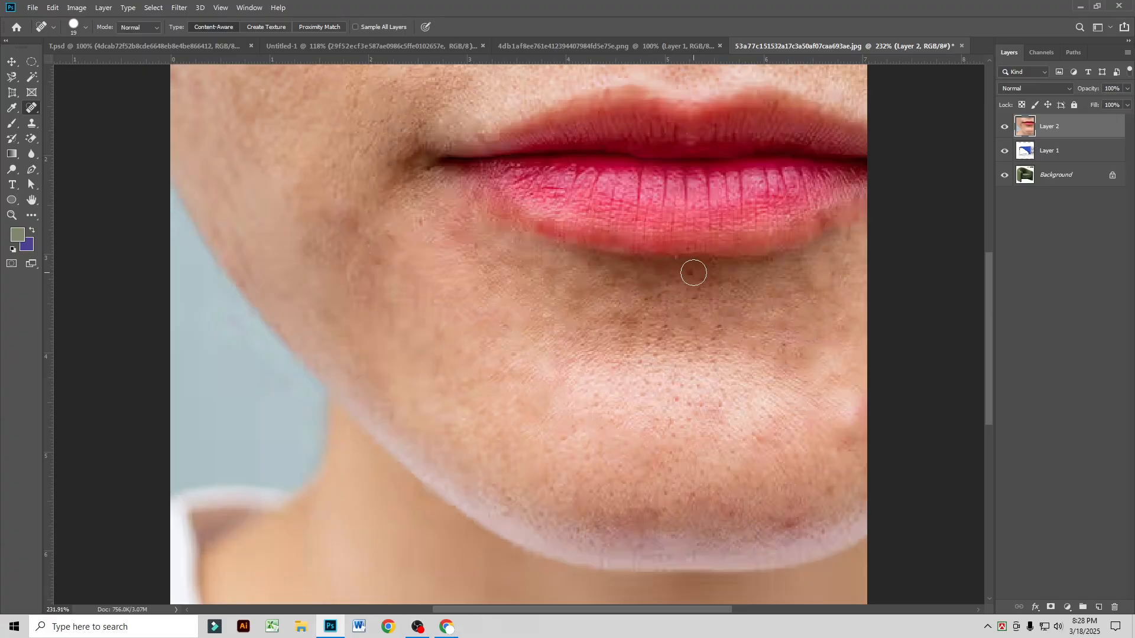
{"action": "left_click", "coordinate": [662, 338]}
{"action": "left_click", "coordinate": [718, 411]}
{"action": "left_click", "coordinate": [694, 409]}
{"action": "left_click", "coordinate": [757, 433]}
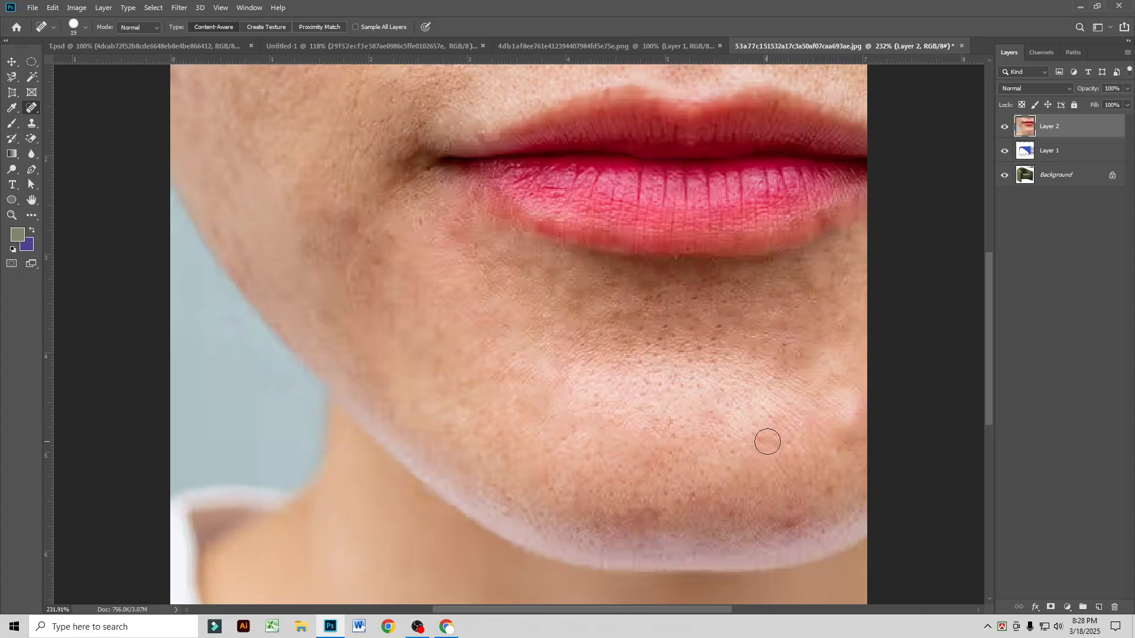
Step: Heal the discoloured spots along the lower edge of the chin
{"action": "left_click", "coordinate": [790, 520]}
{"action": "left_click", "coordinate": [789, 531]}
{"action": "left_click", "coordinate": [789, 528]}
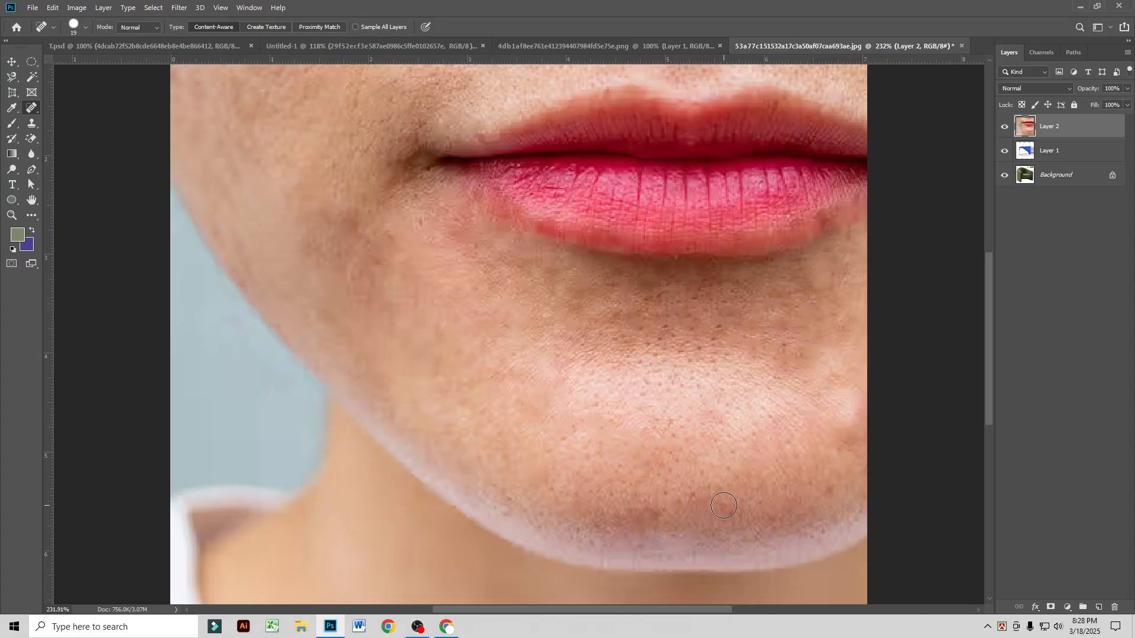
{"action": "left_click", "coordinate": [719, 503]}
{"action": "left_click", "coordinate": [648, 511]}
{"action": "left_click", "coordinate": [635, 538]}
{"action": "left_click", "coordinate": [697, 493]}
Step: Heal the remaining spots on the upper cheek and the reddish mark above the corner of the mouth
{"action": "scroll", "coordinate": [490, 425], "scroll_direction": "down", "scroll_amount": 2}
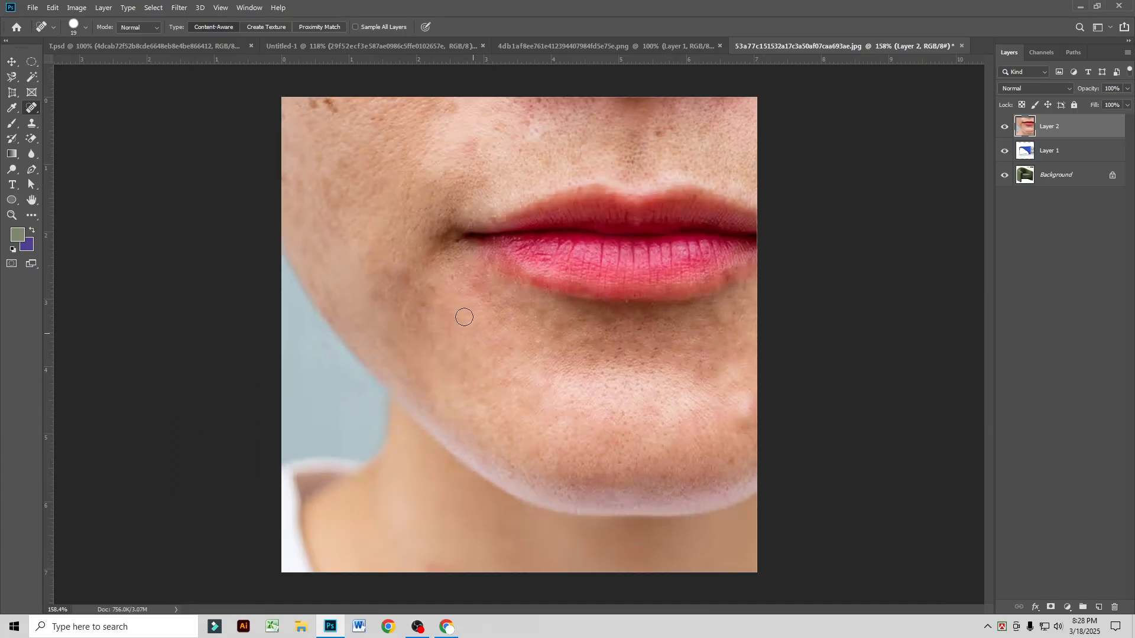
{"action": "scroll", "coordinate": [464, 317], "scroll_direction": "up", "scroll_amount": 3}
{"action": "left_click", "coordinate": [329, 89]}
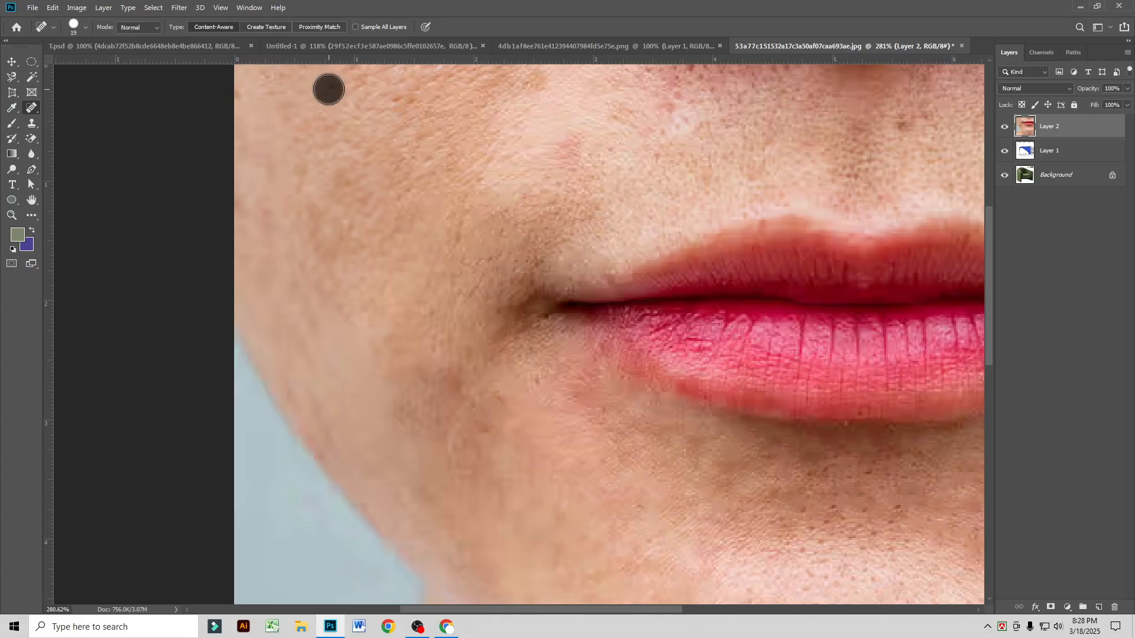
{"action": "scroll", "coordinate": [697, 322], "scroll_direction": "down", "scroll_amount": 2}
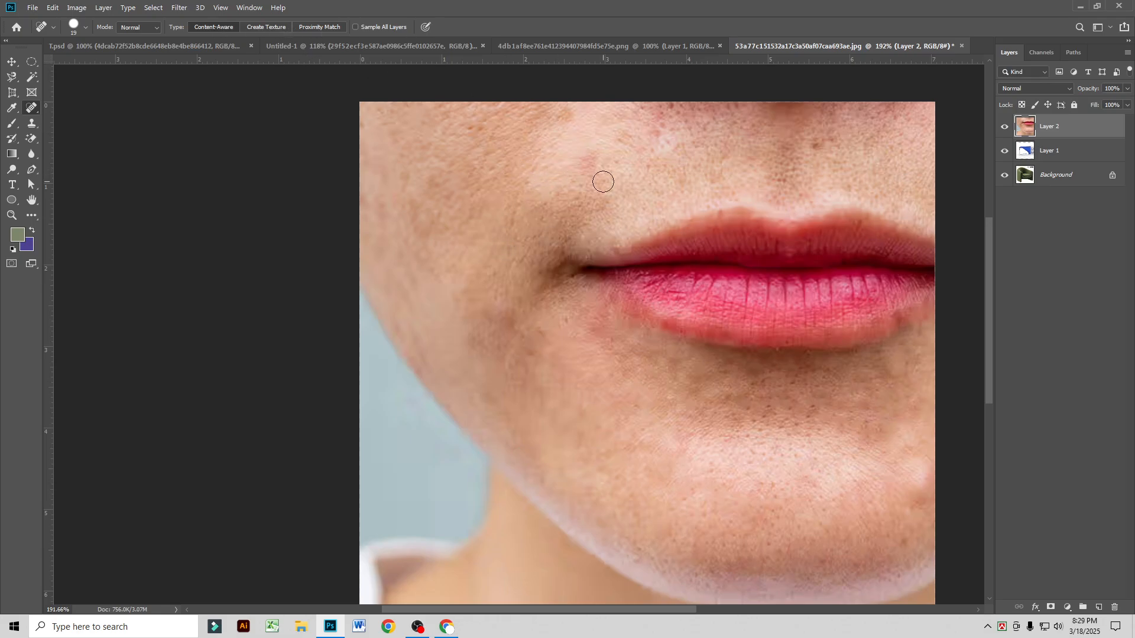
{"action": "left_click", "coordinate": [593, 159]}
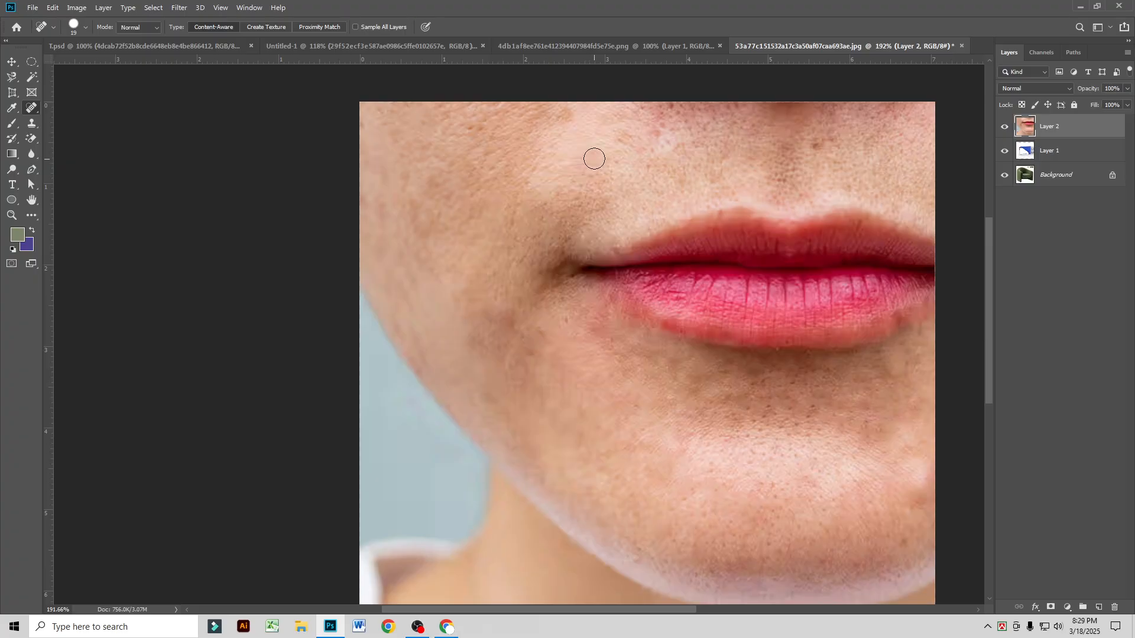
Step: Activate the Healing Brush tool and define a source point on the clear skin above the corner of the mouth
{"action": "right_click", "coordinate": [33, 109]}
{"action": "left_click", "coordinate": [81, 115]}
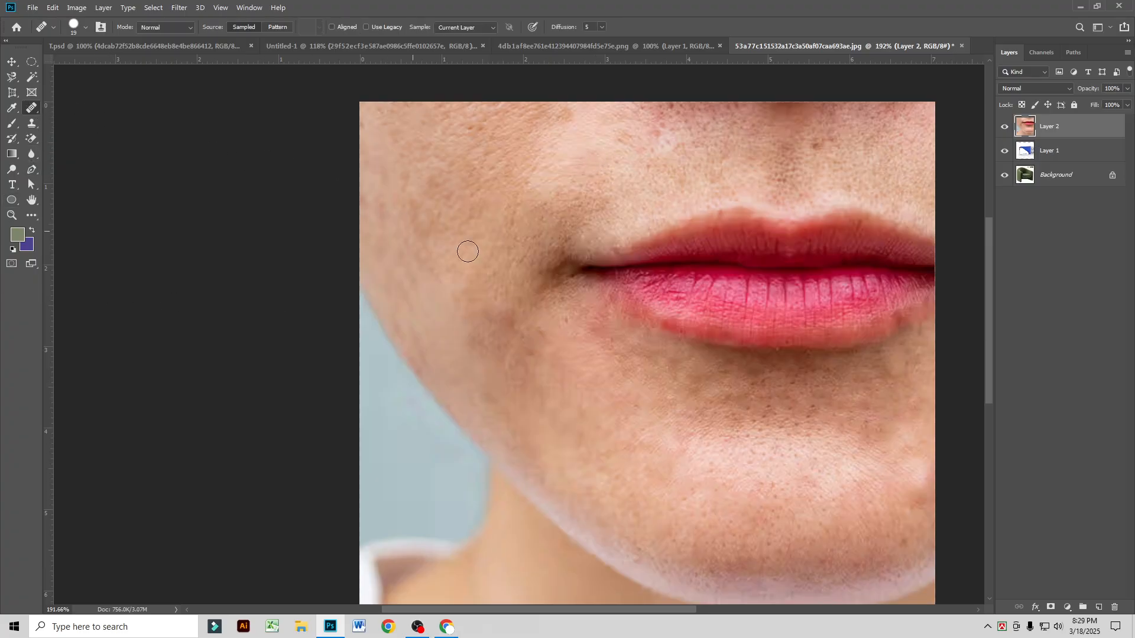
{"action": "left_click", "coordinate": [811, 149]}
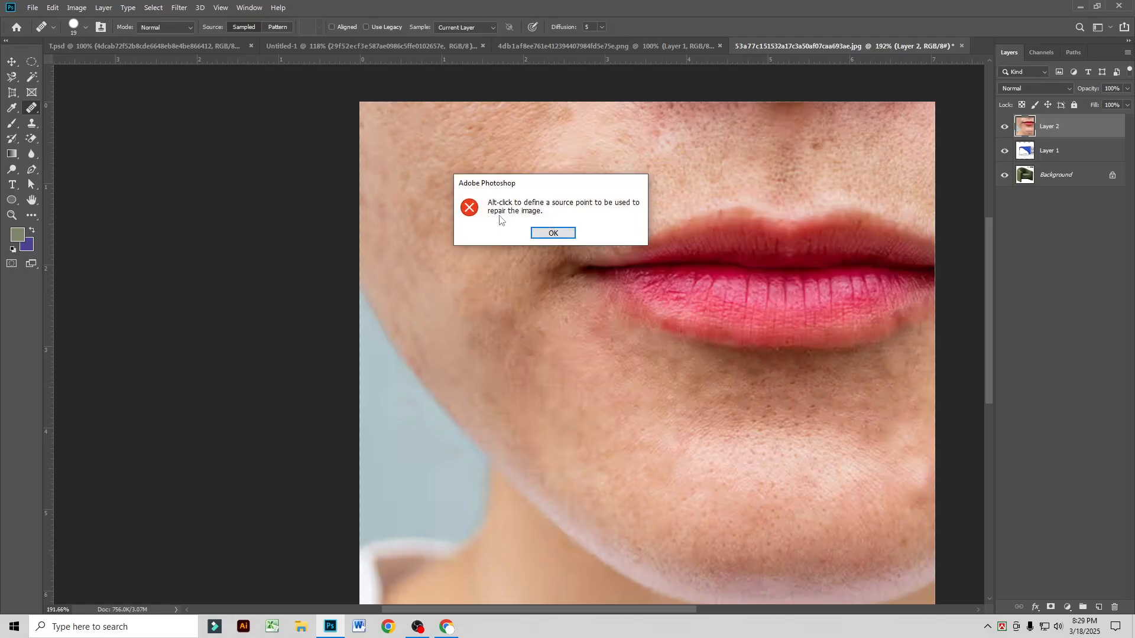
{"action": "left_click", "coordinate": [540, 231]}
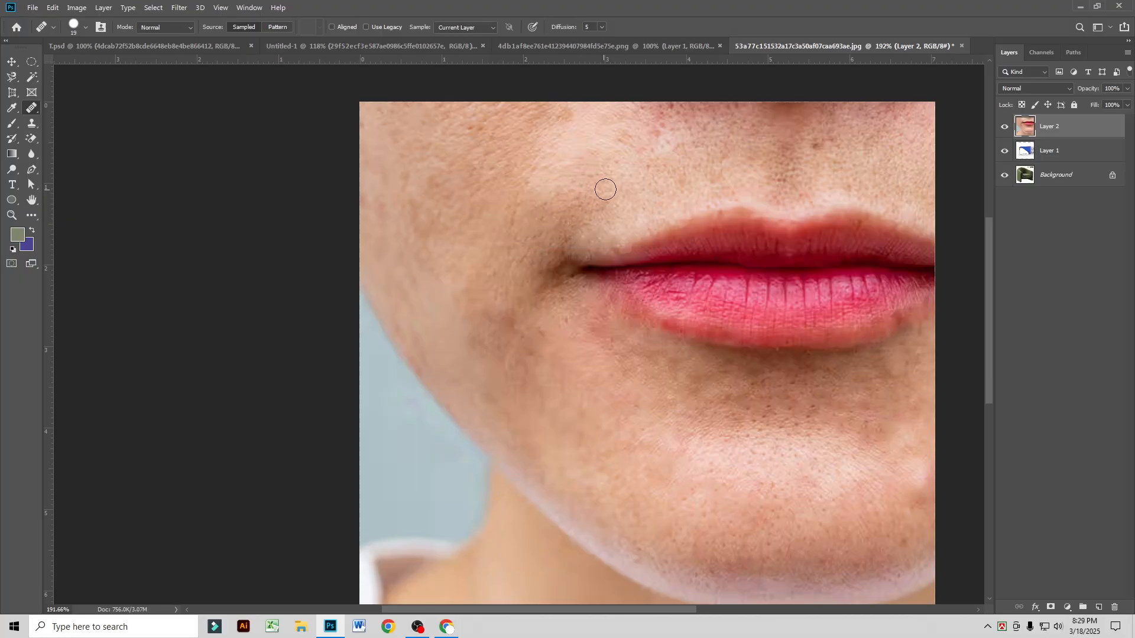
{"action": "left_click", "coordinate": [611, 183], "text": "alt"}
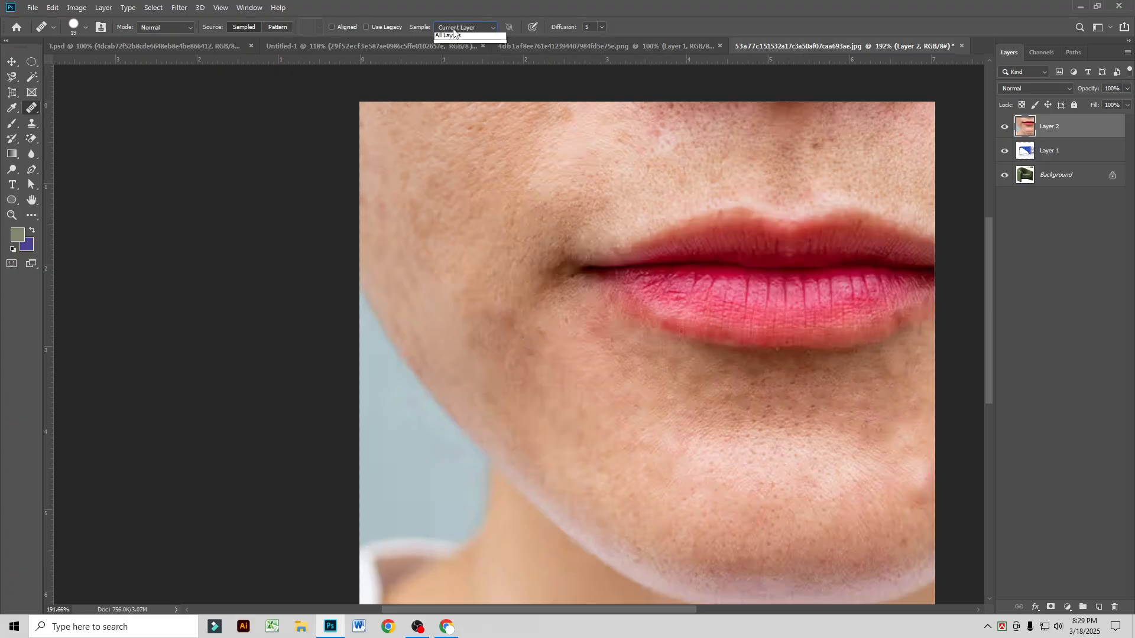
Step: Keep the Healing Brush sampling the current layer, and paint over the lips and chin, redefining the source point on the chin
{"action": "left_click", "coordinate": [454, 35]}
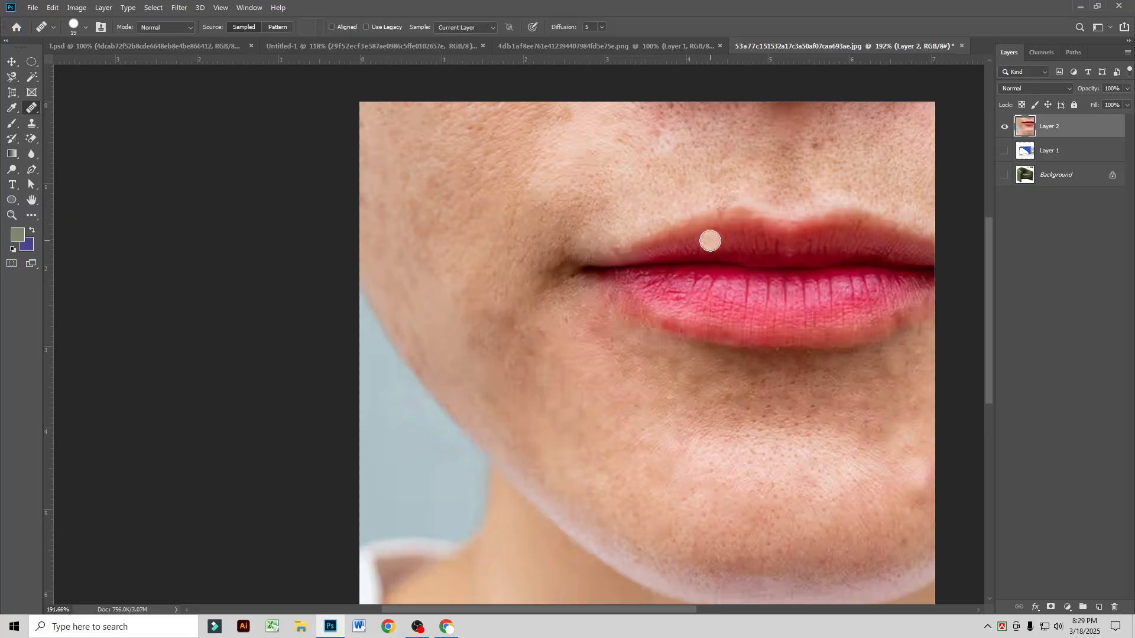
{"action": "mouse_move", "coordinate": [709, 242]}
{"action": "left_mouse_down"}
{"action": "mouse_move", "coordinate": [752, 236]}
{"action": "mouse_move", "coordinate": [647, 257]}
{"action": "mouse_move", "coordinate": [679, 283]}
{"action": "mouse_move", "coordinate": [728, 292]}
{"action": "mouse_move", "coordinate": [686, 301]}
{"action": "mouse_move", "coordinate": [710, 323]}
{"action": "mouse_move", "coordinate": [755, 330]}
{"action": "mouse_move", "coordinate": [644, 303]}
{"action": "mouse_move", "coordinate": [661, 294]}
{"action": "mouse_move", "coordinate": [776, 332]}
{"action": "left_mouse_up"}
{"action": "left_click_drag", "start_coordinate": [736, 444], "coordinate": [748, 510]}
{"action": "left_click", "coordinate": [747, 424], "text": "alt"}
{"action": "mouse_move", "coordinate": [734, 451]}
{"action": "left_mouse_down"}
{"action": "mouse_move", "coordinate": [750, 493]}
{"action": "mouse_move", "coordinate": [786, 502]}
{"action": "mouse_move", "coordinate": [774, 462]}
{"action": "mouse_move", "coordinate": [807, 450]}
{"action": "mouse_move", "coordinate": [827, 467]}
{"action": "mouse_move", "coordinate": [804, 483]}
{"action": "mouse_move", "coordinate": [824, 477]}
{"action": "mouse_move", "coordinate": [815, 446]}
{"action": "mouse_move", "coordinate": [772, 458]}
{"action": "mouse_move", "coordinate": [627, 427]}
{"action": "left_mouse_up"}
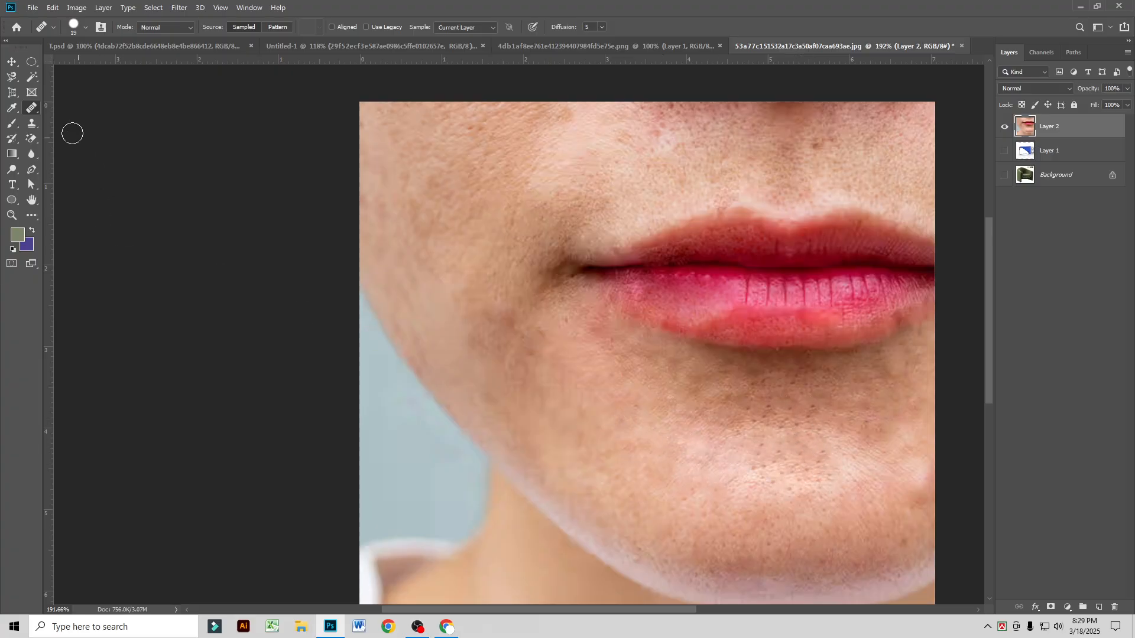
Step: Outline the corner of the mouth with the Patch tool and replace it with texture from the middle of the lips
{"action": "right_click", "coordinate": [38, 110]}
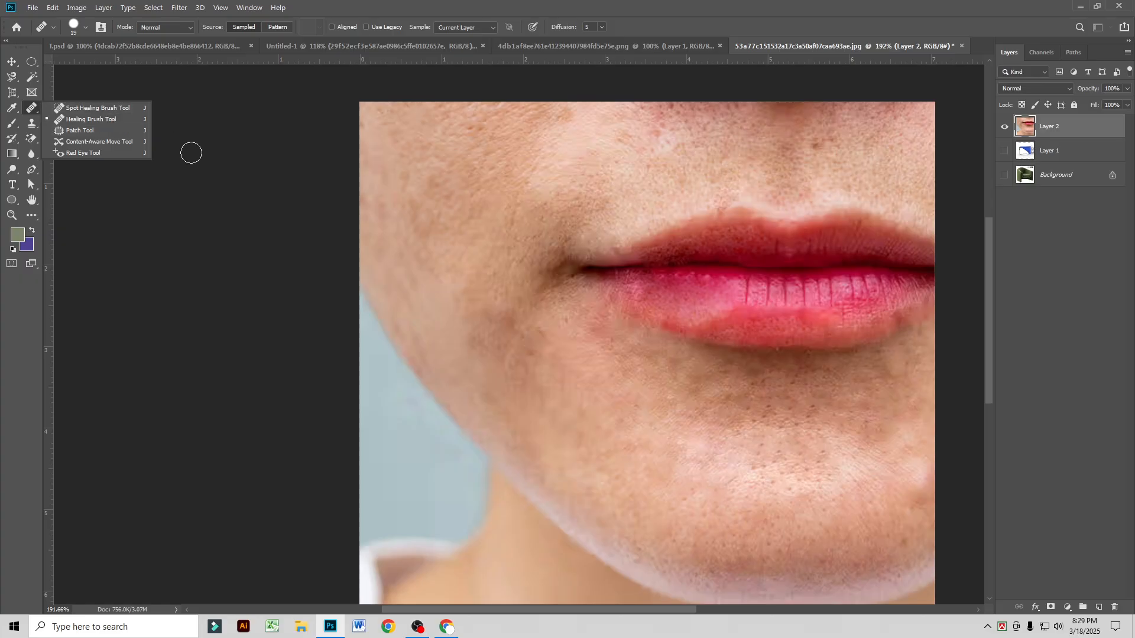
{"action": "left_click", "coordinate": [92, 130]}
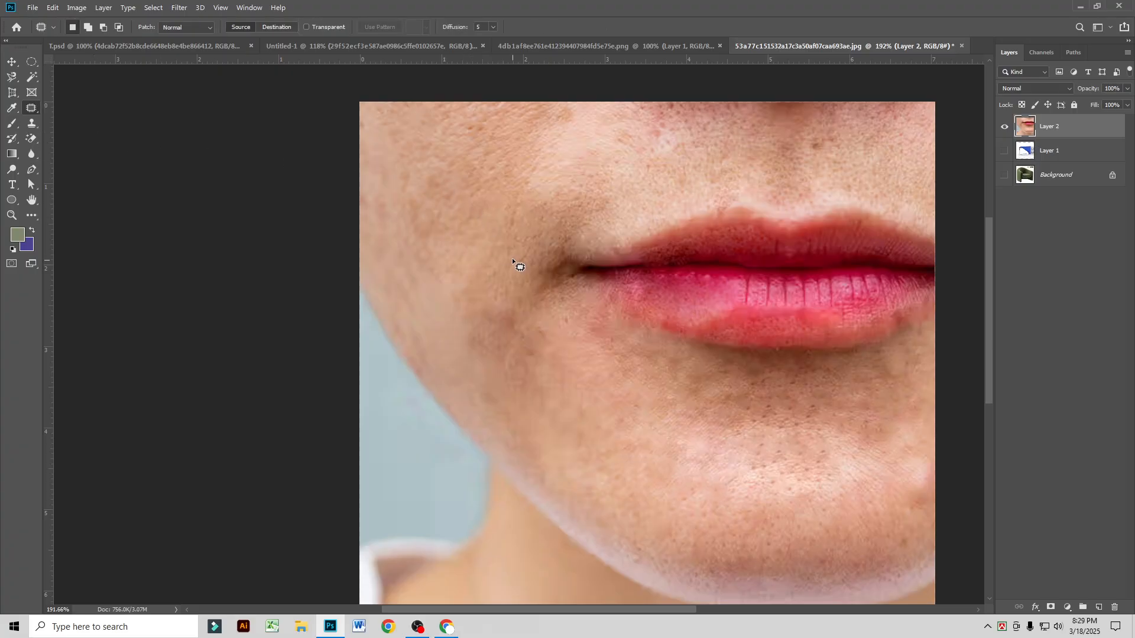
{"action": "mouse_move", "coordinate": [525, 223]}
{"action": "left_mouse_down"}
{"action": "mouse_move", "coordinate": [591, 206]}
{"action": "mouse_move", "coordinate": [649, 279]}
{"action": "mouse_move", "coordinate": [542, 313]}
{"action": "mouse_move", "coordinate": [500, 253]}
{"action": "mouse_move", "coordinate": [525, 224]}
{"action": "left_mouse_up"}
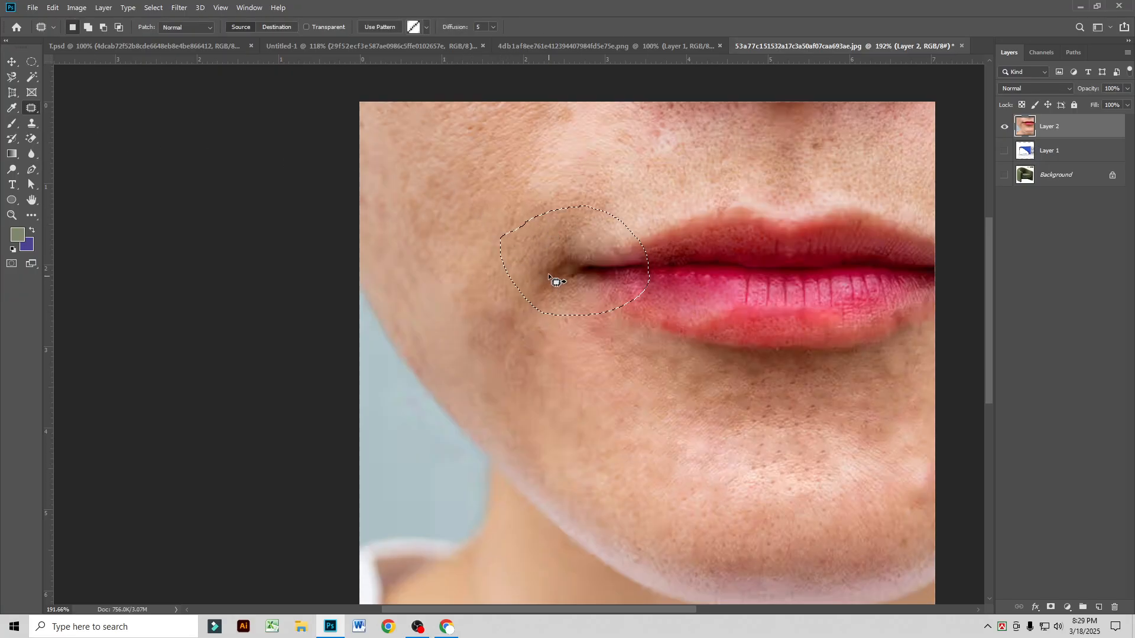
{"action": "left_click_drag", "start_coordinate": [548, 276], "coordinate": [743, 273]}
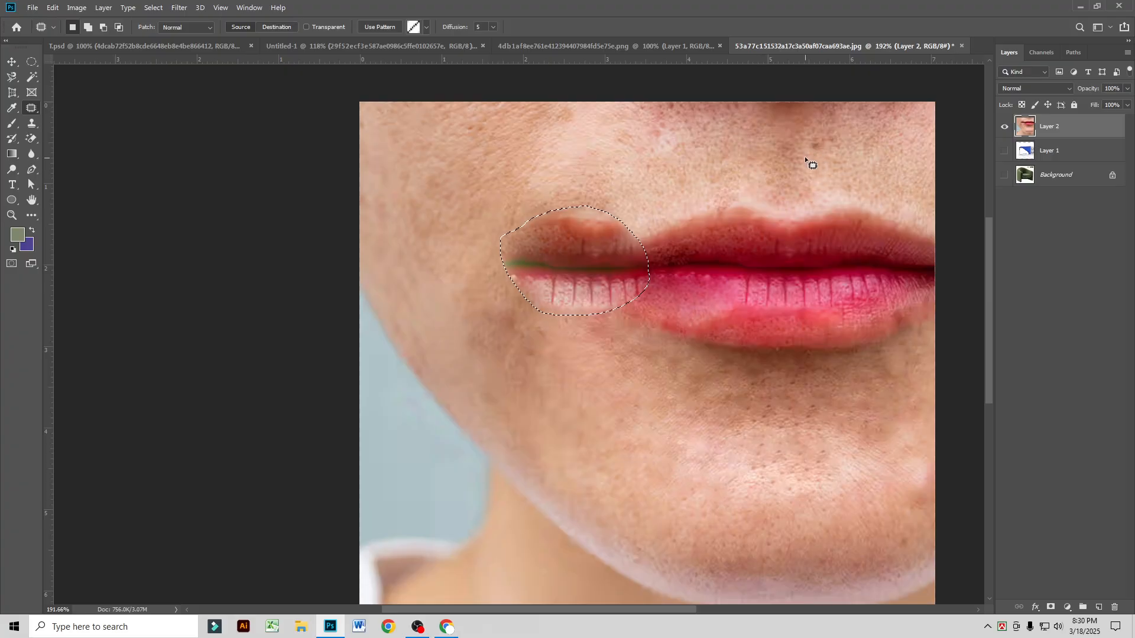
Step: Clear the patch selection and undo the healing and patching edits on the lips photo, along with the hiding of the lower layers
{"action": "mouse_move", "coordinate": [807, 141]}
{"action": "left_mouse_down"}
{"action": "mouse_move", "coordinate": [845, 133]}
{"action": "mouse_move", "coordinate": [811, 156]}
{"action": "mouse_move", "coordinate": [813, 135]}
{"action": "mouse_move", "coordinate": [887, 146]}
{"action": "left_mouse_up"}
{"action": "key", "text": "ctrl+d"}
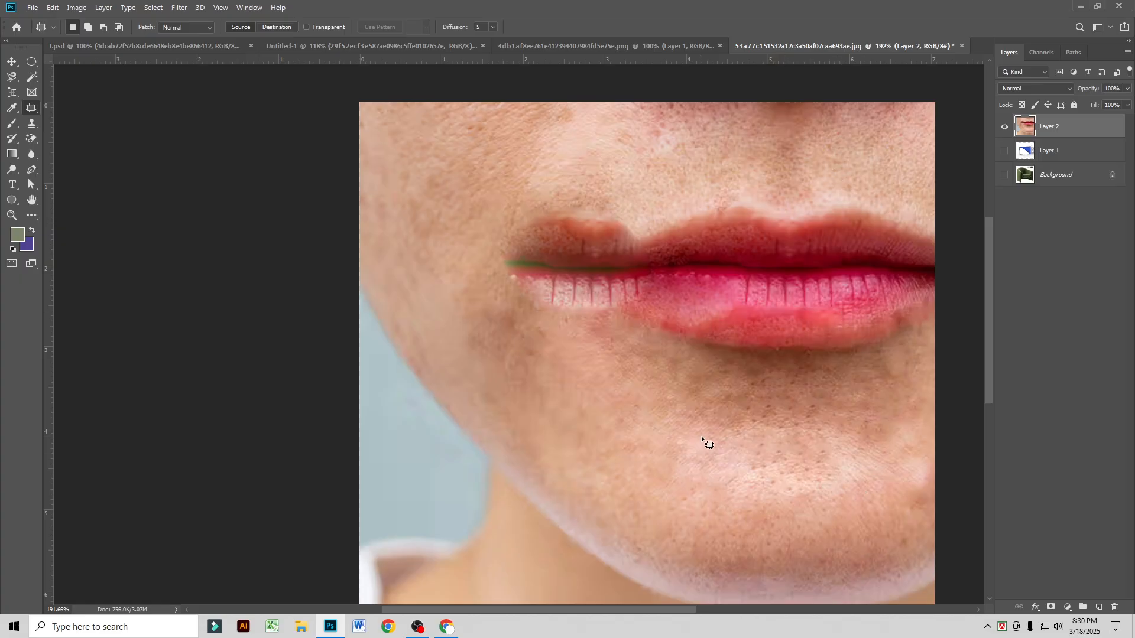
{"action": "key", "text": "ctrl+z"}
{"action": "key", "text": "ctrl+z"}
{"action": "key", "text": "ctrl+z"}
{"action": "key", "text": "ctrl+z"}
{"action": "key", "text": "ctrl+z"}
{"action": "key", "text": "ctrl+z"}
{"action": "key", "text": "ctrl+z"}
{"action": "key", "text": "ctrl+z"}
{"action": "key", "text": "ctrl+z"}
{"action": "key", "text": "ctrl+z"}
{"action": "key", "text": "ctrl+z"}
{"action": "key", "text": "ctrl+z"}
{"action": "key", "text": "ctrl+z"}
{"action": "key", "text": "ctrl+z"}
{"action": "key", "text": "ctrl+z"}
{"action": "key", "text": "ctrl+z"}
{"action": "key", "text": "ctrl+z"}
{"action": "key", "text": "ctrl+z"}
{"action": "key", "text": "ctrl+z"}
{"action": "key", "text": "ctrl+z"}
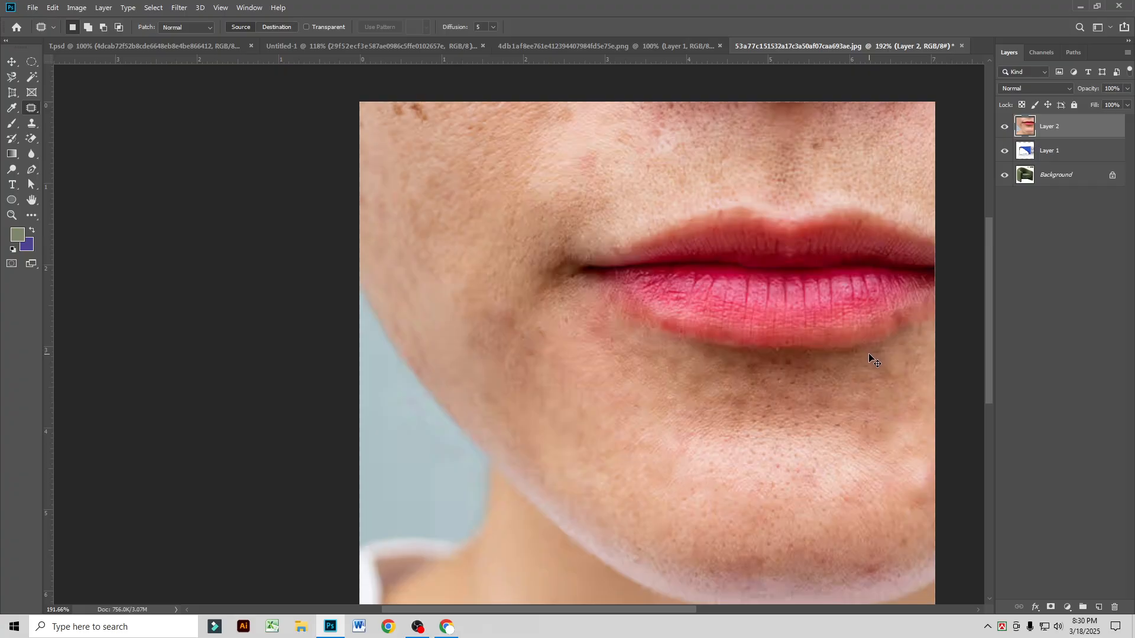
Step: Copy the side-profile acne photo from the Google Images results in Chrome and paste it into the Photoshop document as a new layer
{"action": "left_click", "coordinate": [446, 627]}
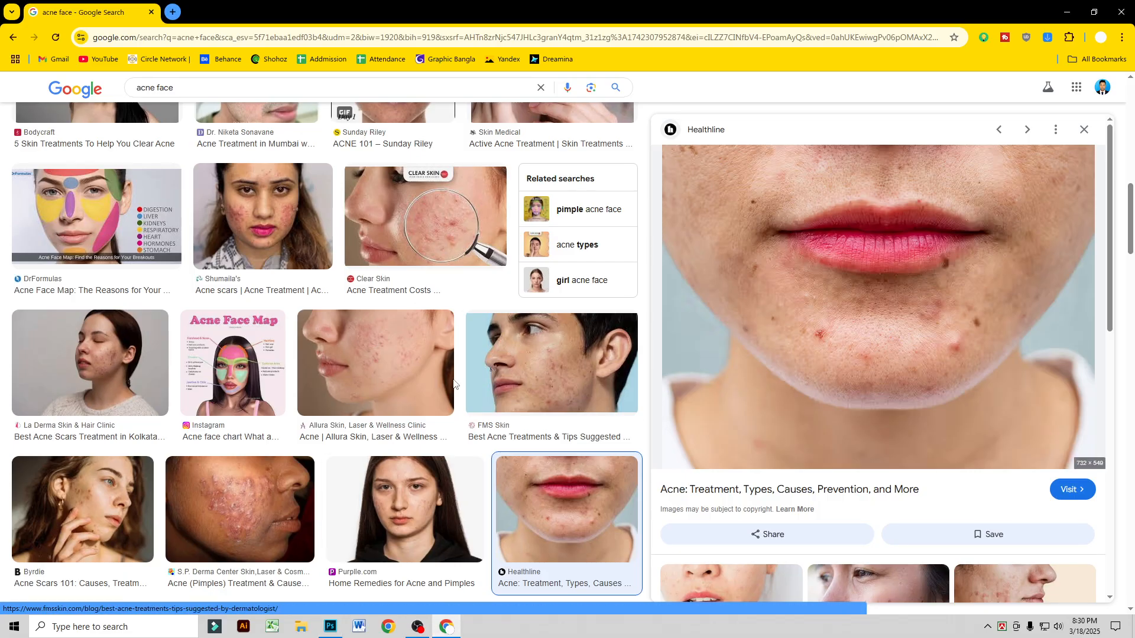
{"action": "scroll", "coordinate": [456, 360], "scroll_direction": "down", "scroll_amount": 5}
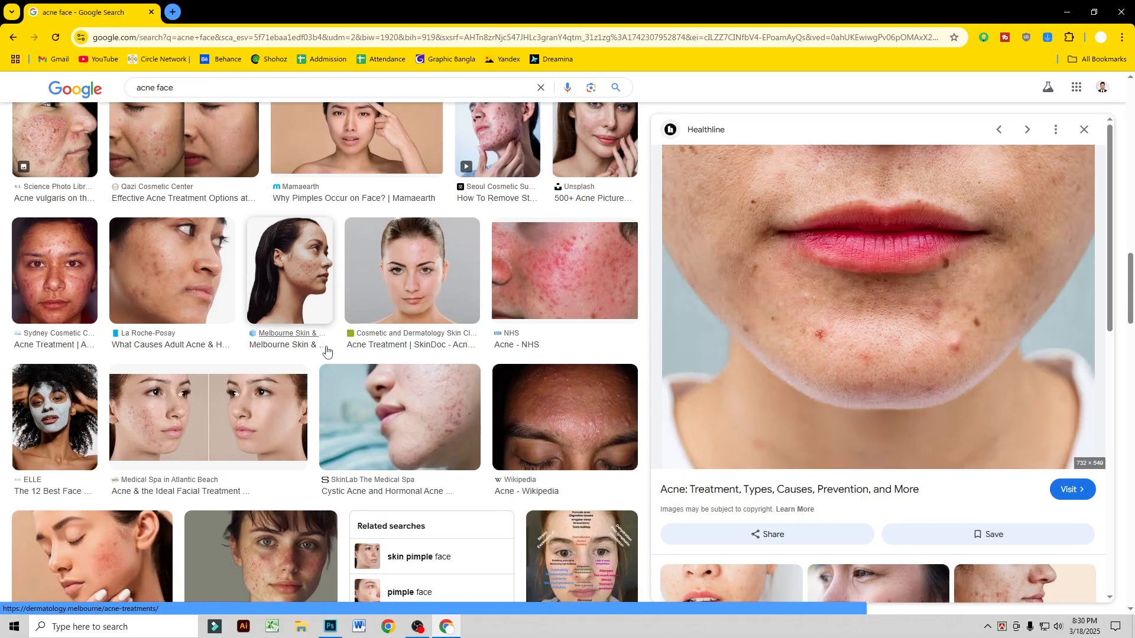
{"action": "left_click", "coordinate": [324, 281]}
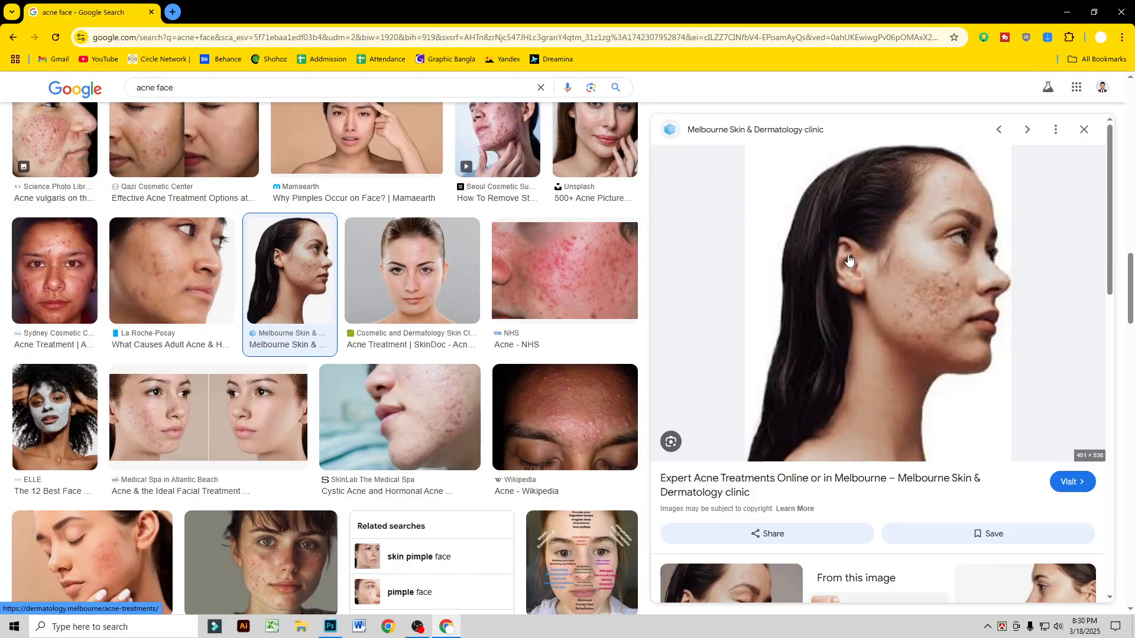
{"action": "right_click", "coordinate": [848, 260]}
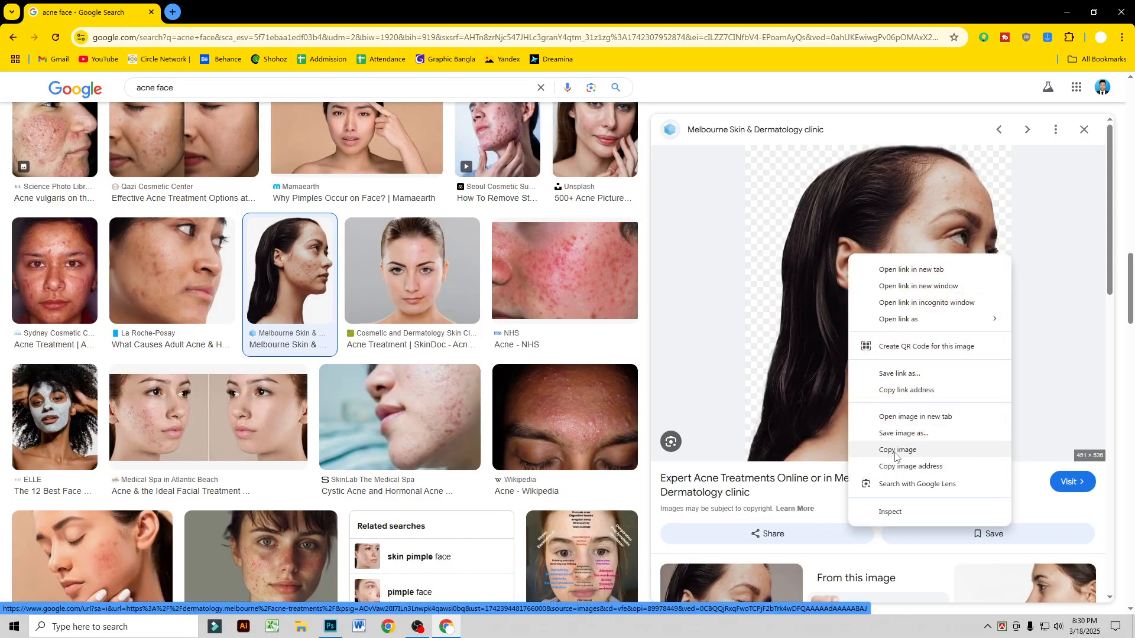
{"action": "left_click", "coordinate": [896, 449]}
{"action": "left_click", "coordinate": [330, 626]}
{"action": "key", "text": "ctrl+v"}
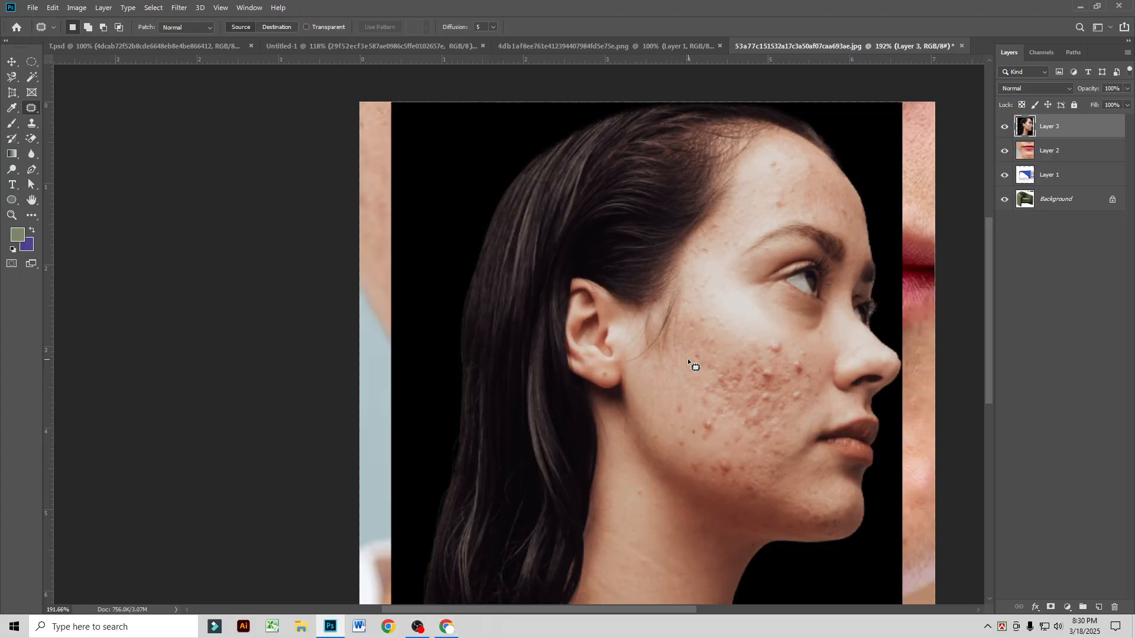
Step: With the Patch tool, outline a small blemished area on the middle of the cheek, replace it with clearer skin from above, and deselect
{"action": "scroll", "coordinate": [754, 354], "scroll_direction": "down", "scroll_amount": 4}
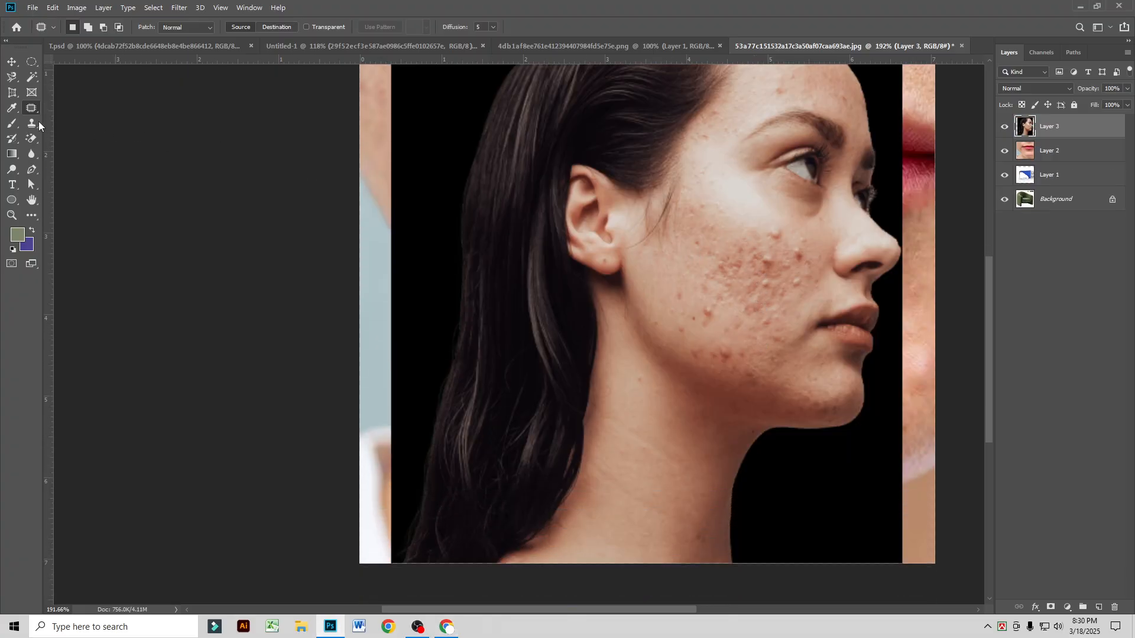
{"action": "right_click", "coordinate": [32, 108]}
{"action": "left_click", "coordinate": [91, 129]}
{"action": "left_click_drag", "start_coordinate": [775, 225], "coordinate": [775, 227]}
{"action": "left_click", "coordinate": [860, 274]}
{"action": "scroll", "coordinate": [799, 269], "scroll_direction": "up", "scroll_amount": 3}
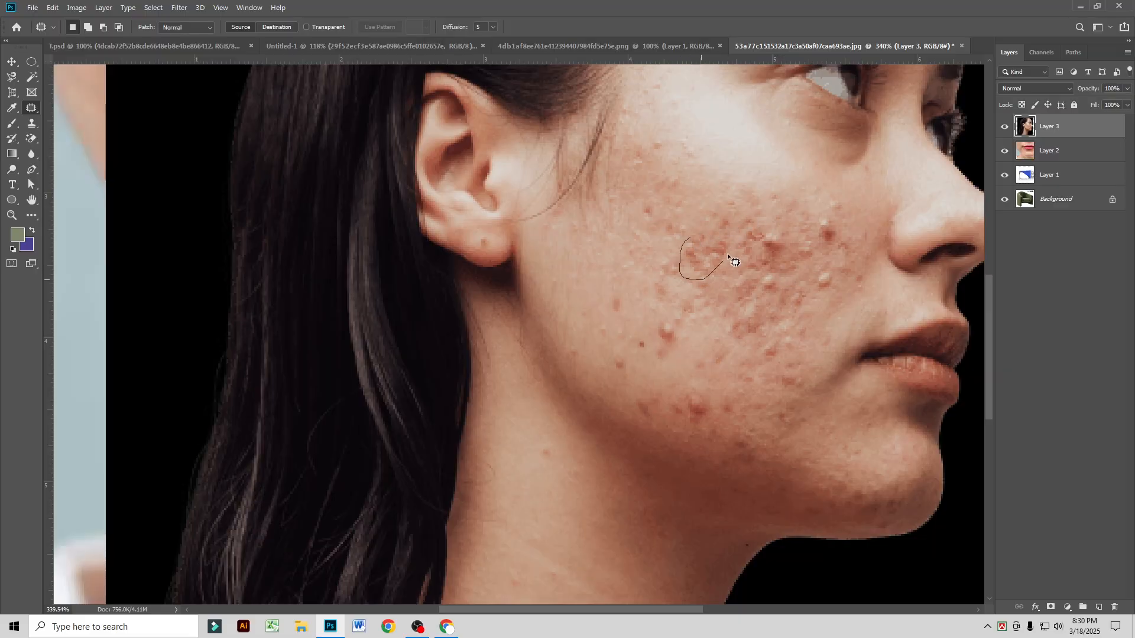
{"action": "left_click_drag", "start_coordinate": [704, 232], "coordinate": [738, 173]}
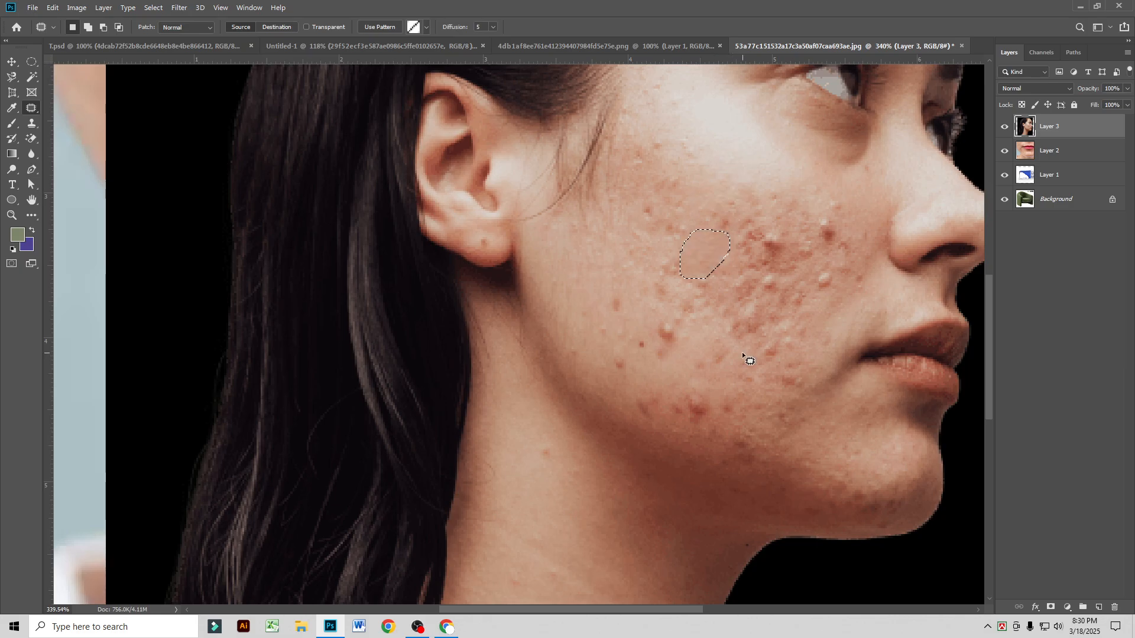
{"action": "key", "text": "ctrl+d"}
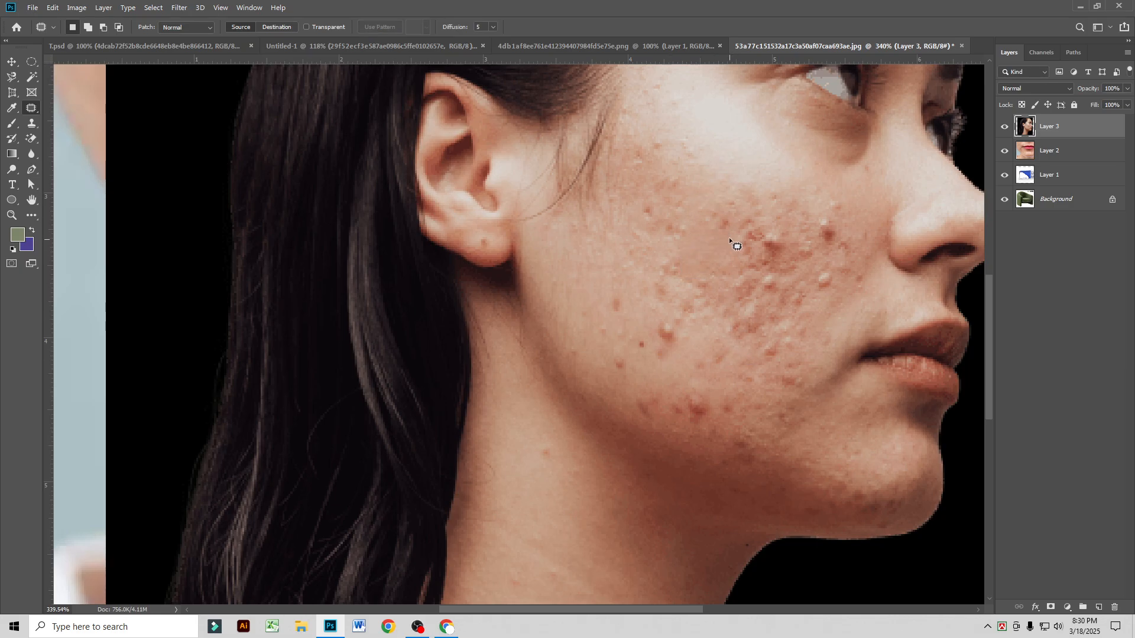
Step: Patch the acne clusters on the inner cheek beside the nose and toward the mouth with smoother nearby skin, and deselect
{"action": "mouse_move", "coordinate": [740, 260]}
{"action": "left_mouse_down"}
{"action": "mouse_move", "coordinate": [729, 190]}
{"action": "mouse_move", "coordinate": [710, 157]}
{"action": "left_mouse_up"}
{"action": "key", "text": "ctrl+d"}
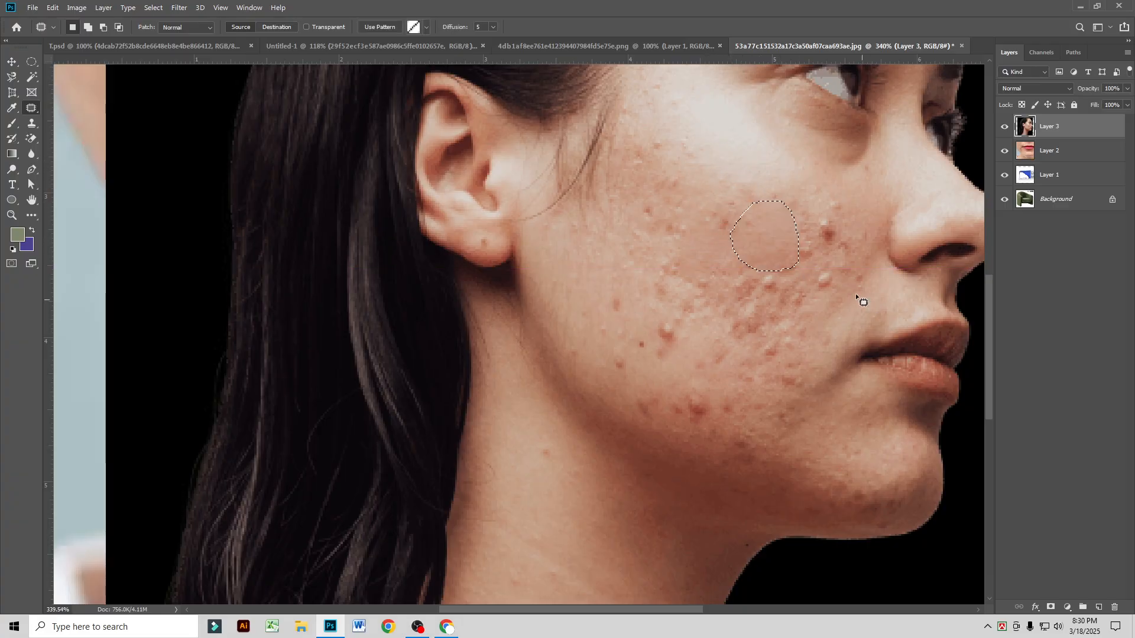
{"action": "left_click_drag", "start_coordinate": [807, 204], "coordinate": [720, 163]}
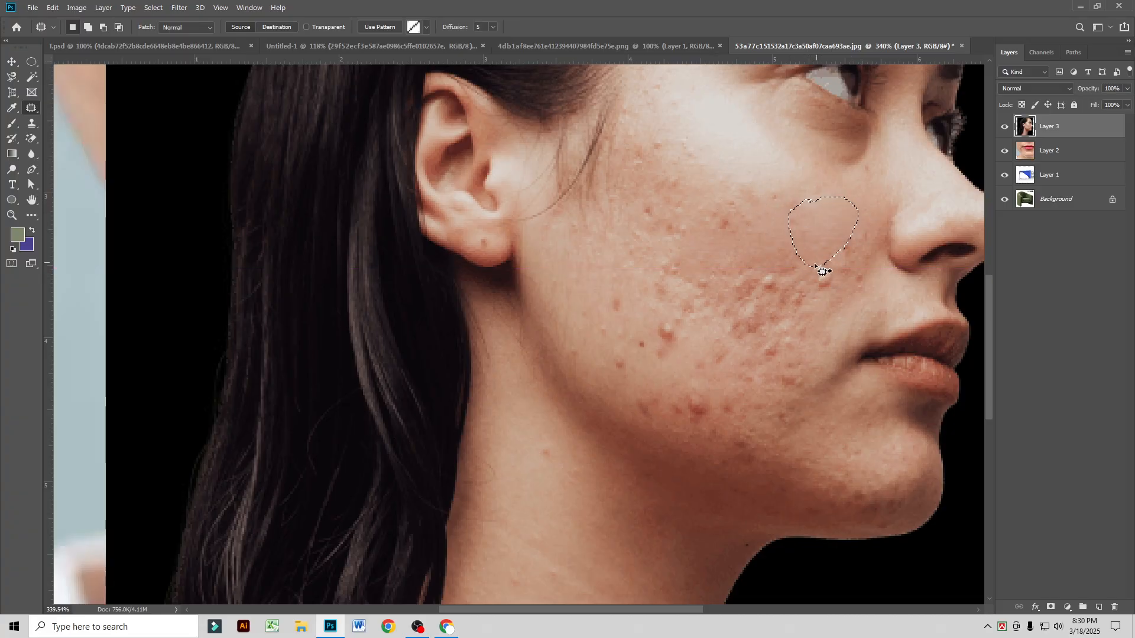
{"action": "mouse_move", "coordinate": [798, 279]}
{"action": "left_mouse_down"}
{"action": "mouse_move", "coordinate": [819, 265]}
{"action": "mouse_move", "coordinate": [815, 223]}
{"action": "left_mouse_up"}
{"action": "mouse_move", "coordinate": [739, 276]}
{"action": "left_mouse_down"}
{"action": "mouse_move", "coordinate": [812, 288]}
{"action": "mouse_move", "coordinate": [735, 273]}
{"action": "left_mouse_up"}
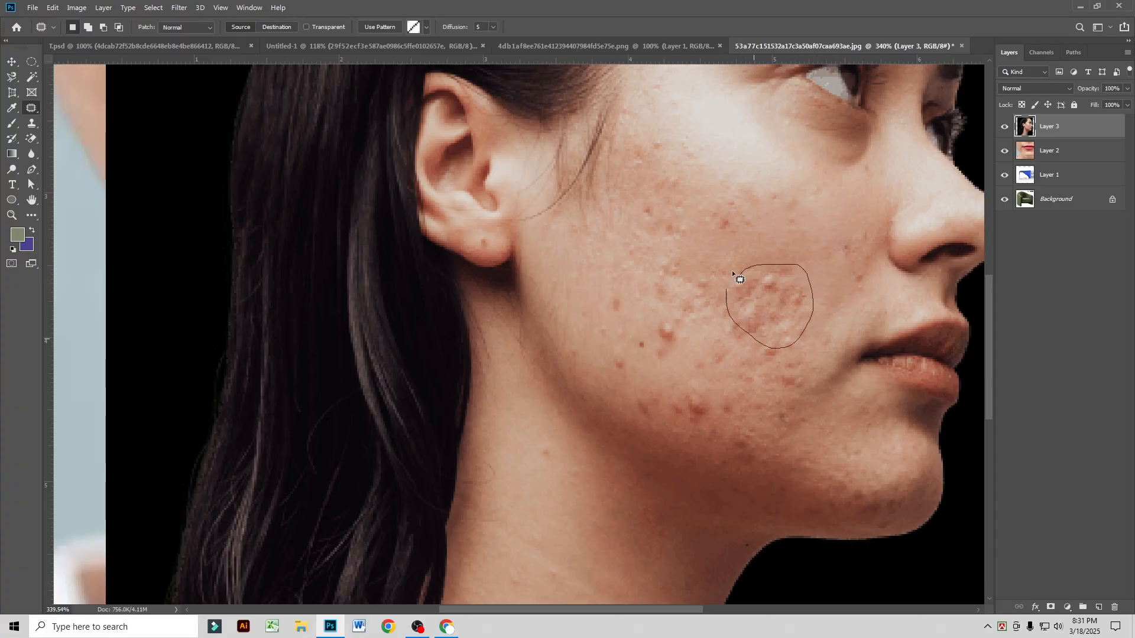
{"action": "left_click_drag", "start_coordinate": [775, 312], "coordinate": [800, 222]}
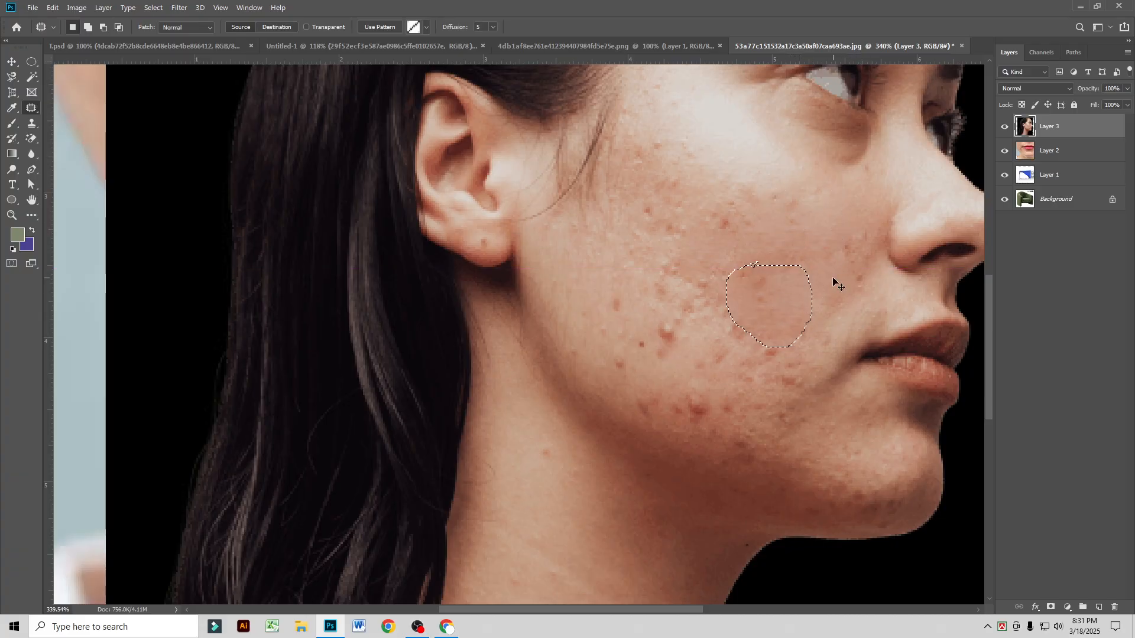
{"action": "key", "text": "ctrl+d"}
Step: Outline the pimple on the lower cheek with the Content-Aware Move tool, apply a Content-Aware fill at 100% opacity, and deselect
{"action": "scroll", "coordinate": [768, 375], "scroll_direction": "down", "scroll_amount": 5}
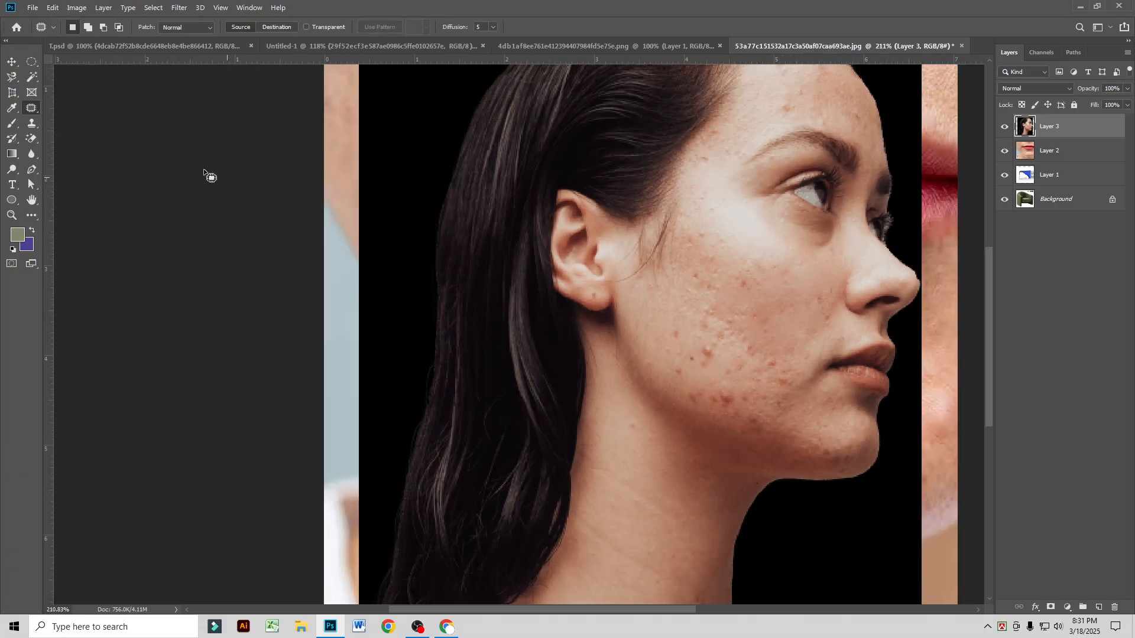
{"action": "right_click", "coordinate": [38, 110]}
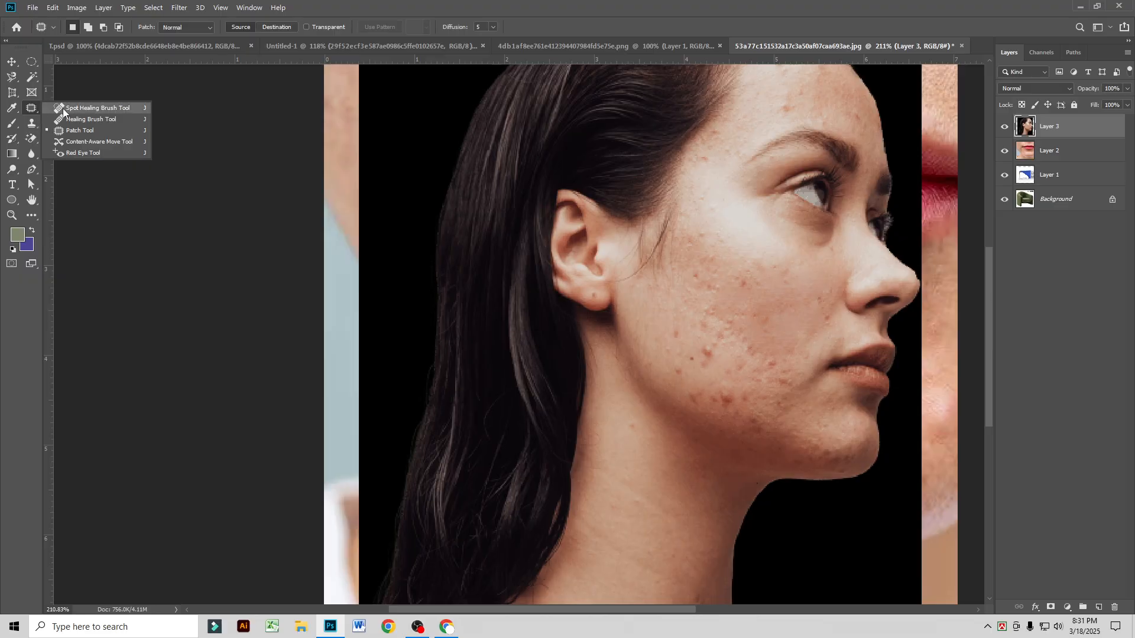
{"action": "left_click", "coordinate": [84, 142]}
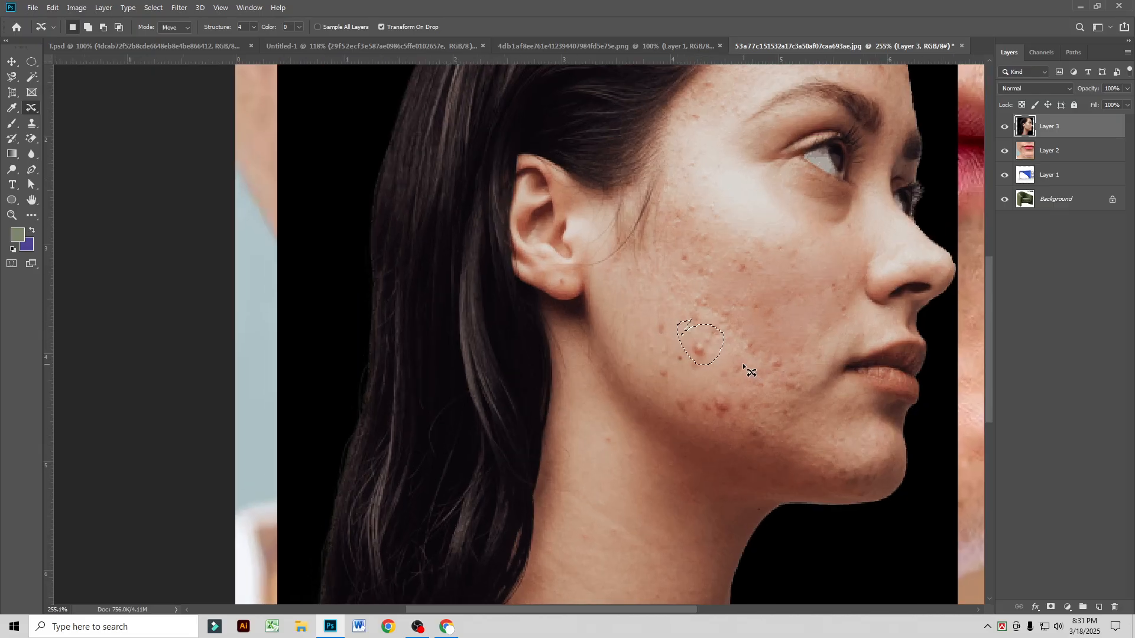
{"action": "key", "text": "shift+BackSpace"}
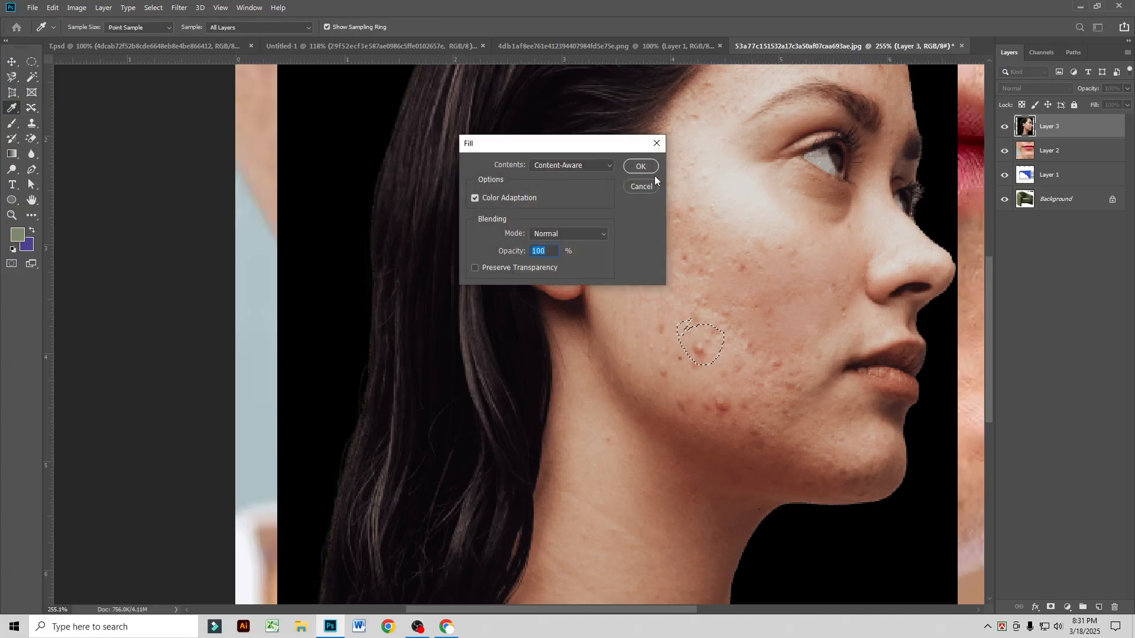
{"action": "left_click", "coordinate": [638, 167]}
{"action": "key", "text": "ctrl+d"}
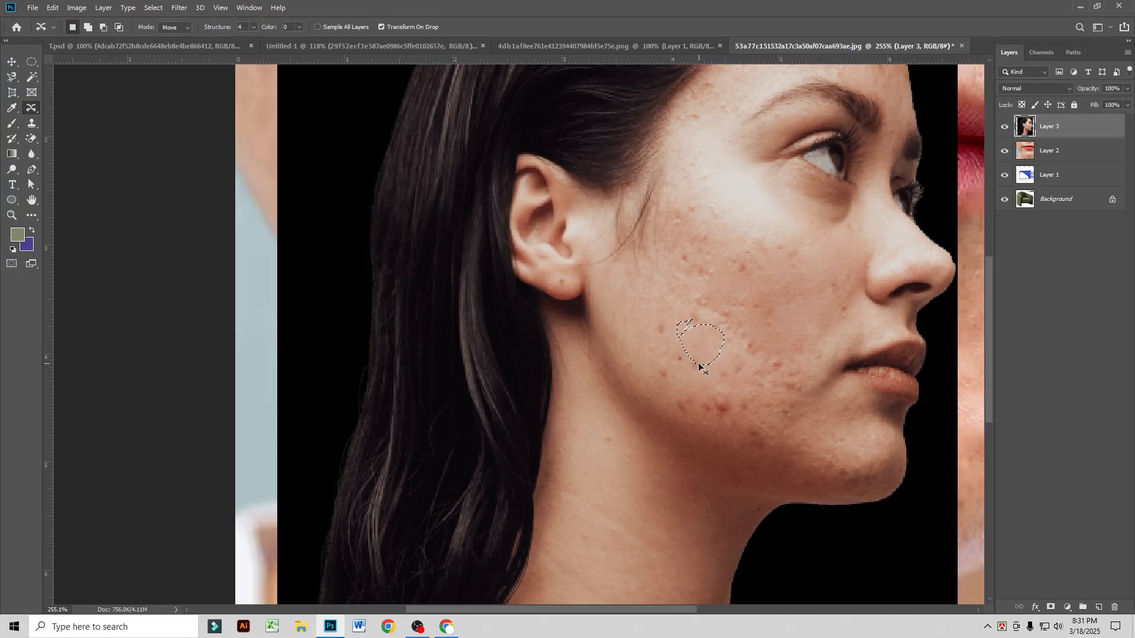
Step: Try moving the jawline blemish toward the chin with the Content-Aware Move tool, undo the move, and deselect
{"action": "scroll", "coordinate": [697, 363], "scroll_direction": "up", "scroll_amount": 2}
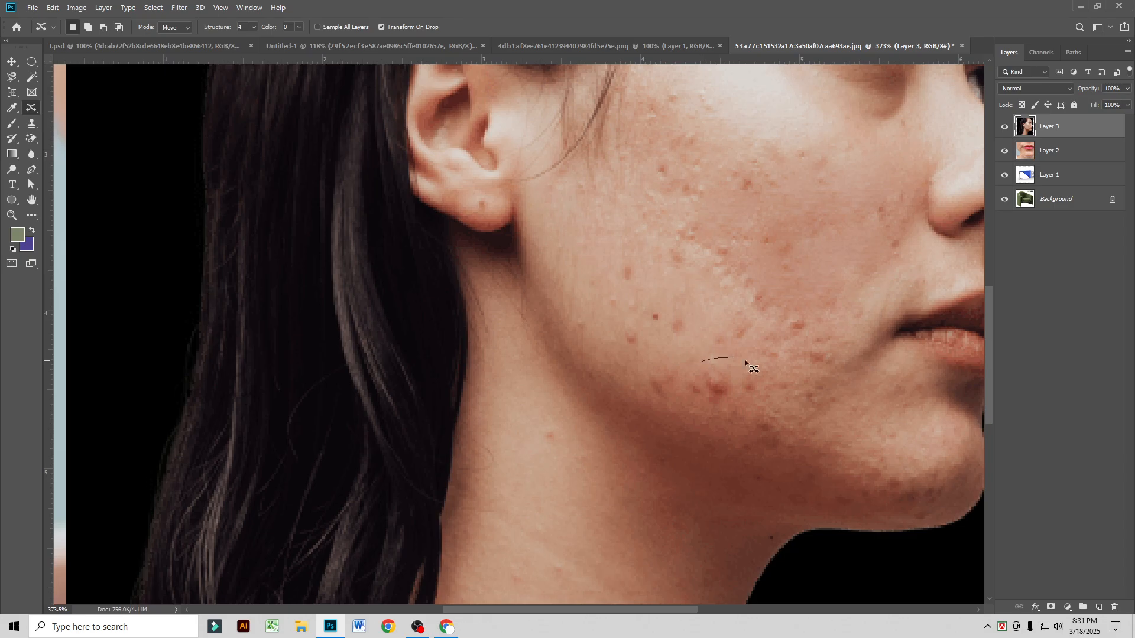
{"action": "mouse_move", "coordinate": [698, 362]}
{"action": "left_mouse_down"}
{"action": "mouse_move", "coordinate": [685, 376]}
{"action": "mouse_move", "coordinate": [819, 384]}
{"action": "left_mouse_up"}
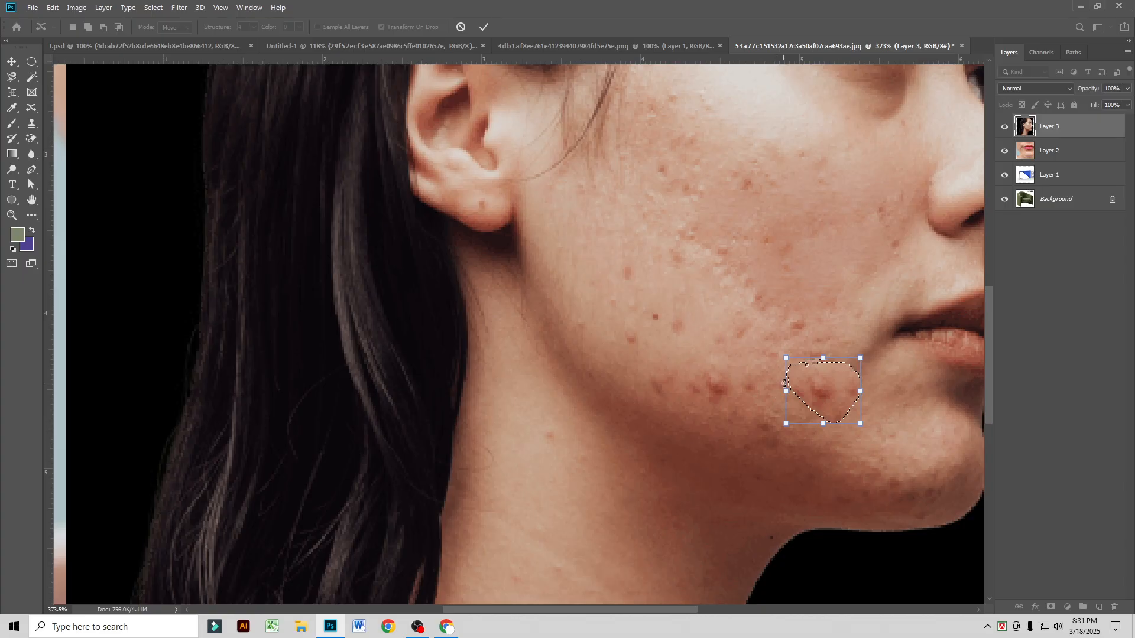
{"action": "key", "text": "Return"}
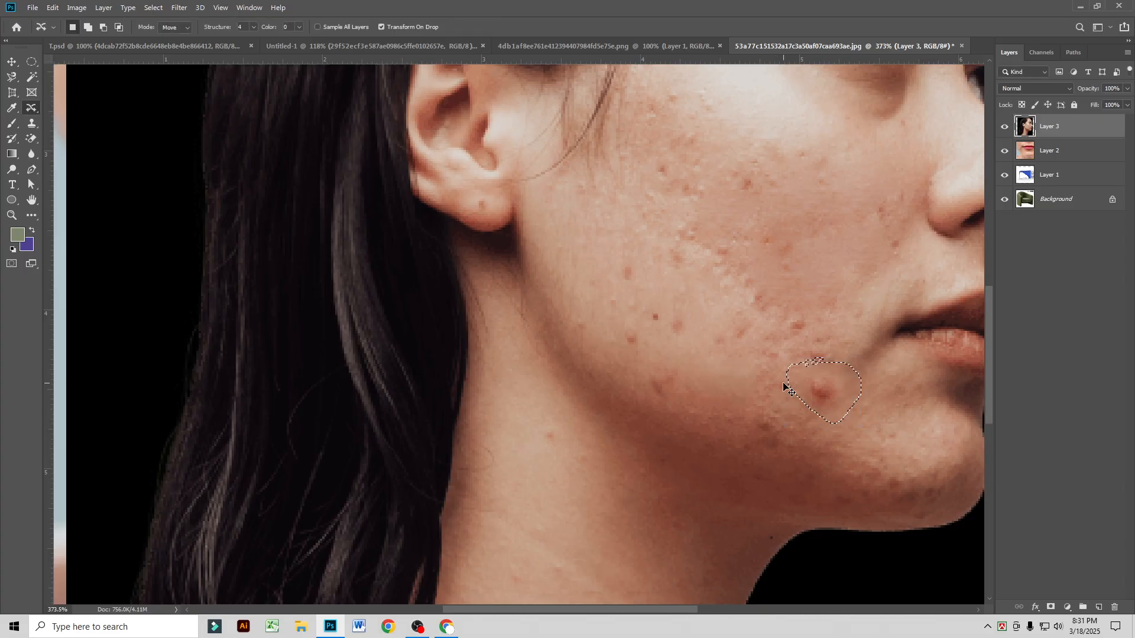
{"action": "key", "text": "ctrl+z"}
{"action": "key", "text": "ctrl+d"}
Step: Outline the jawline blemish and a small spot on the lower cheek in turn, removing each with a Content-Aware fill
{"action": "mouse_move", "coordinate": [722, 357]}
{"action": "left_mouse_down"}
{"action": "mouse_move", "coordinate": [735, 424]}
{"action": "mouse_move", "coordinate": [682, 400]}
{"action": "mouse_move", "coordinate": [719, 363]}
{"action": "left_mouse_up"}
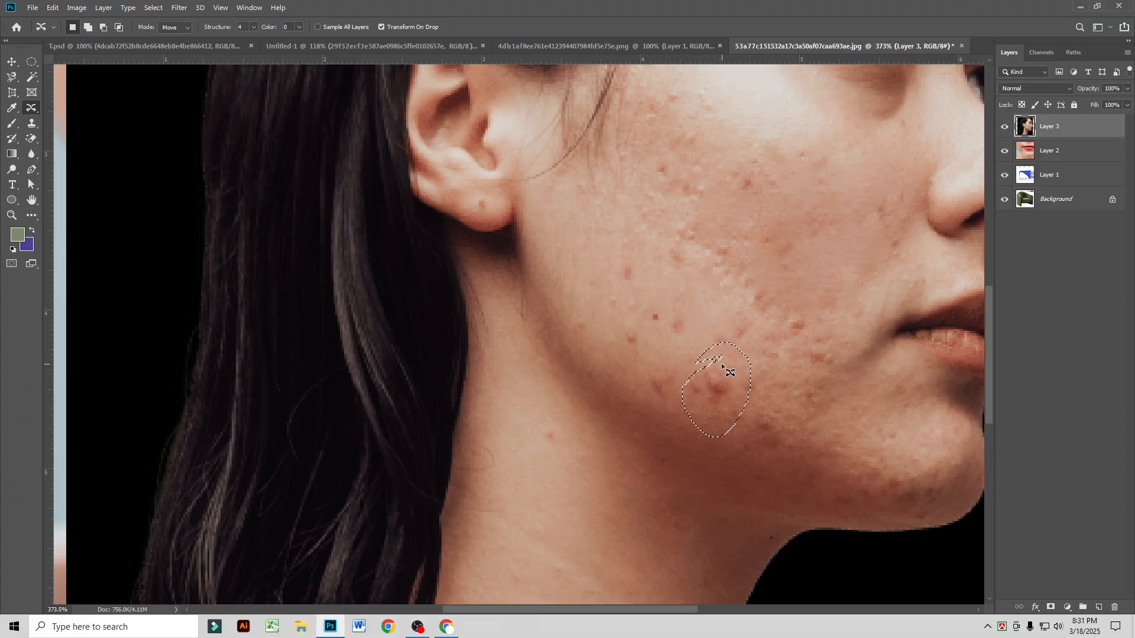
{"action": "key", "text": "shift+BackSpace"}
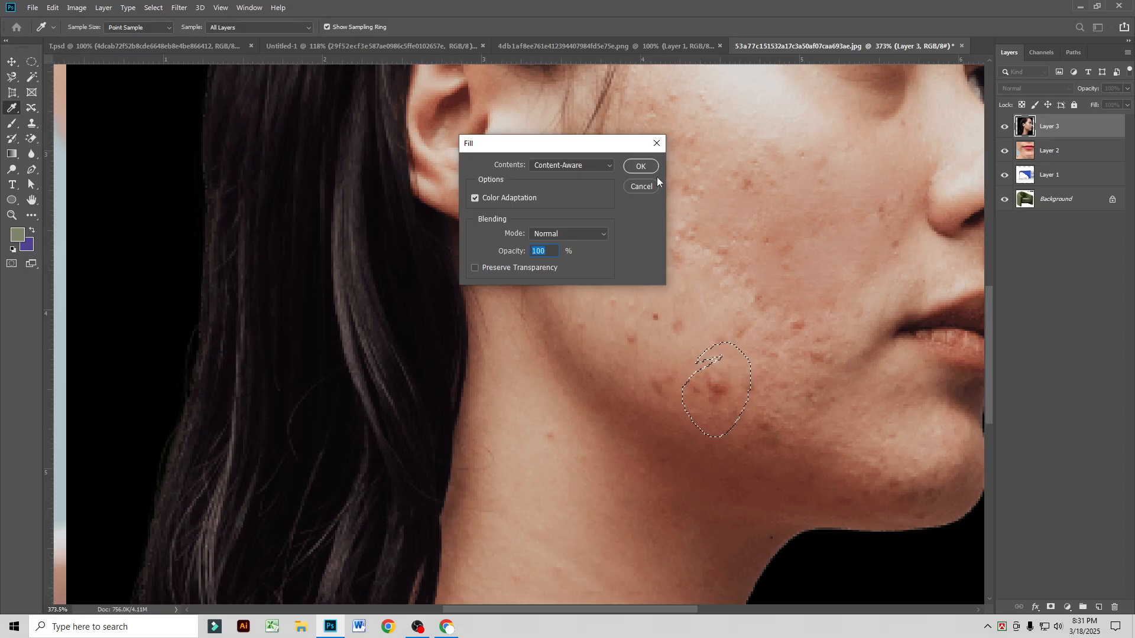
{"action": "left_click", "coordinate": [640, 167]}
{"action": "key", "text": "ctrl+d"}
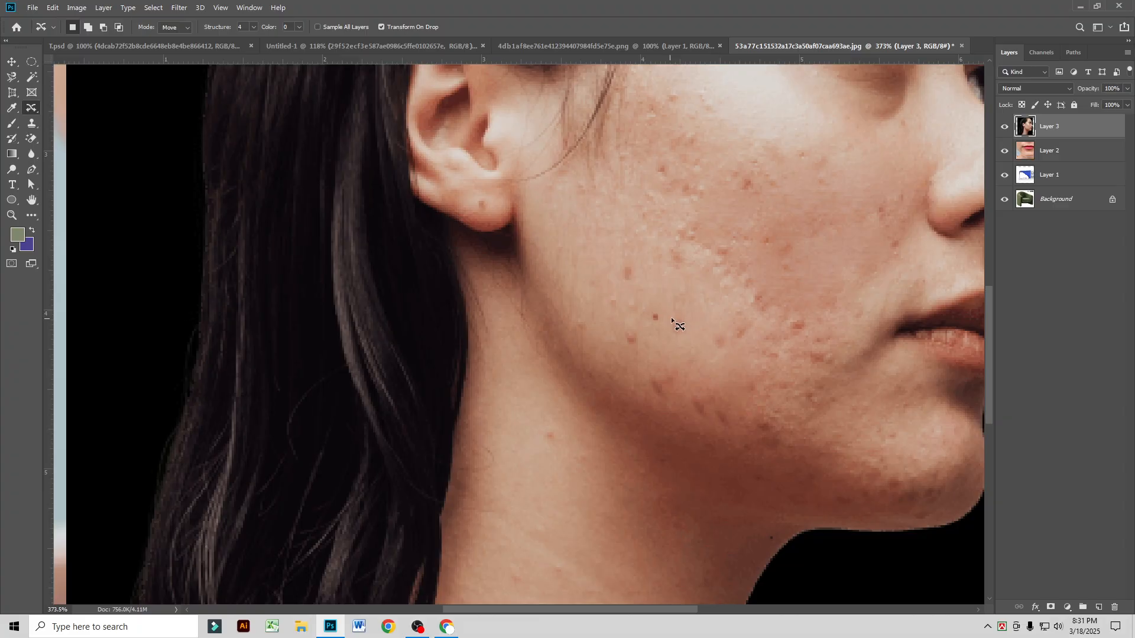
{"action": "mouse_move", "coordinate": [680, 339]}
{"action": "left_mouse_down"}
{"action": "mouse_move", "coordinate": [670, 321]}
{"action": "mouse_move", "coordinate": [692, 315]}
{"action": "left_mouse_up"}
{"action": "key", "text": "shift+F5"}
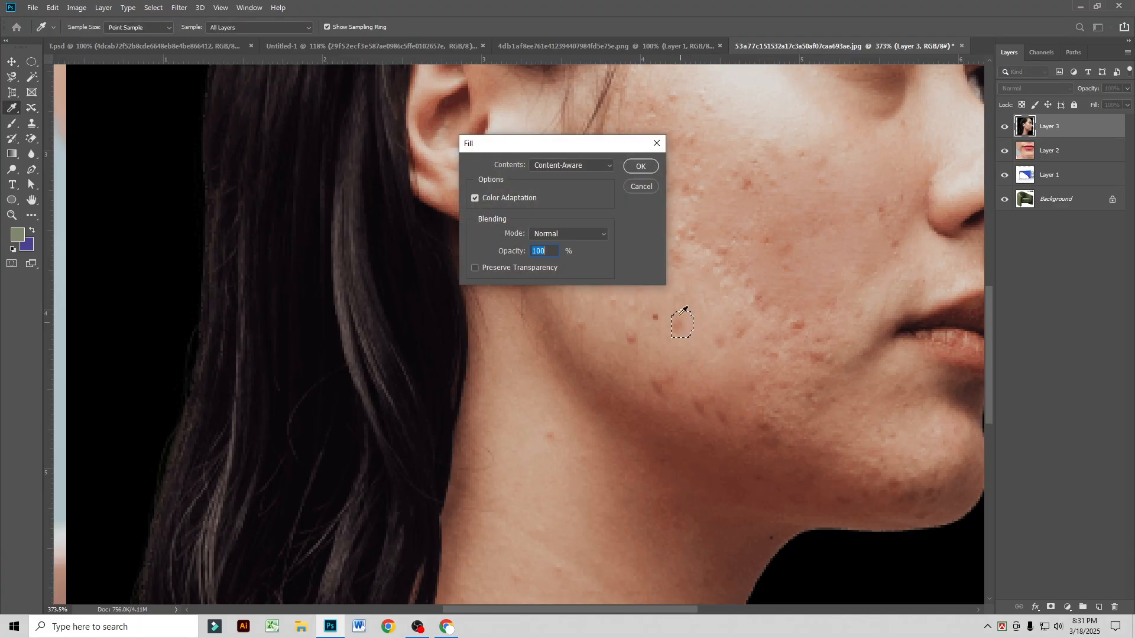
{"action": "key", "text": "Return"}
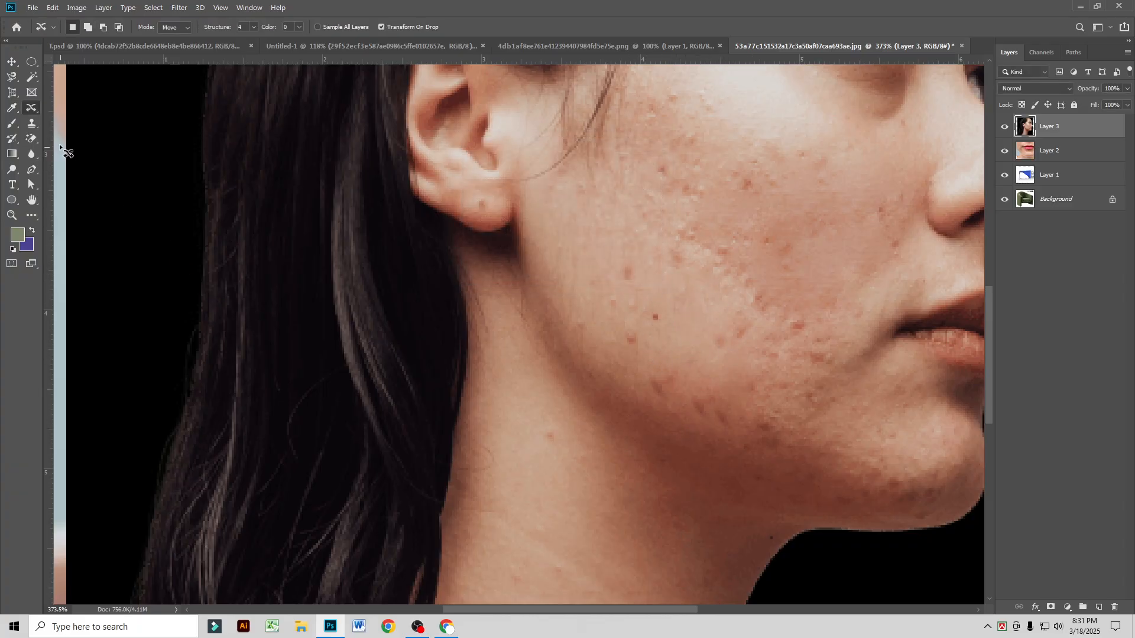
Step: Activate the Brush tool and reduce its brush size to 400
{"action": "right_click", "coordinate": [31, 107]}
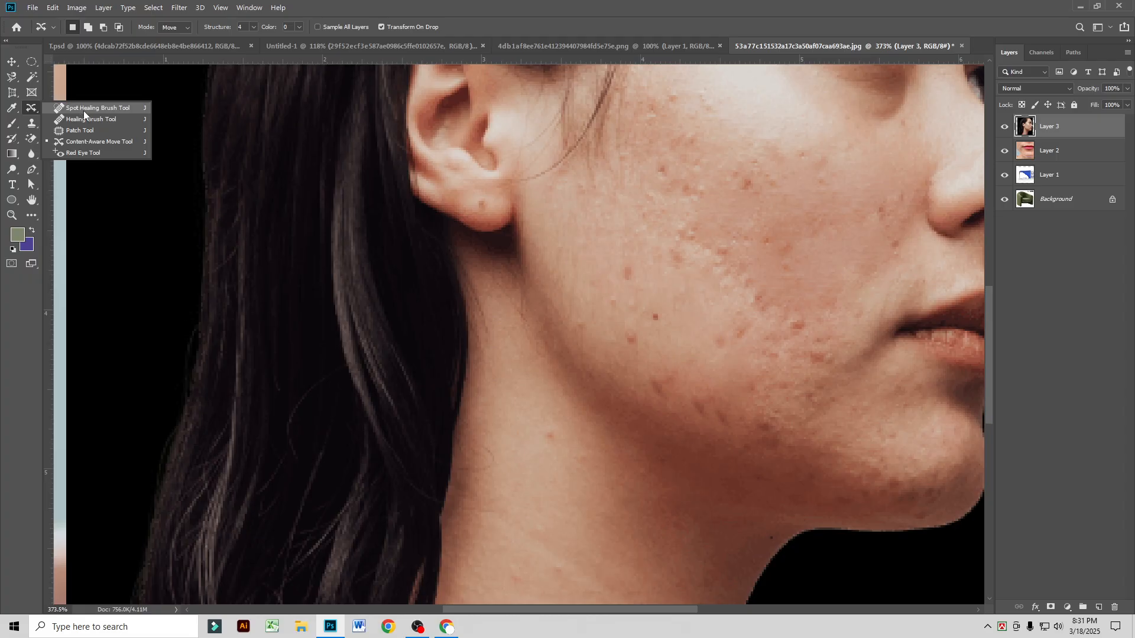
{"action": "right_click", "coordinate": [12, 123]}
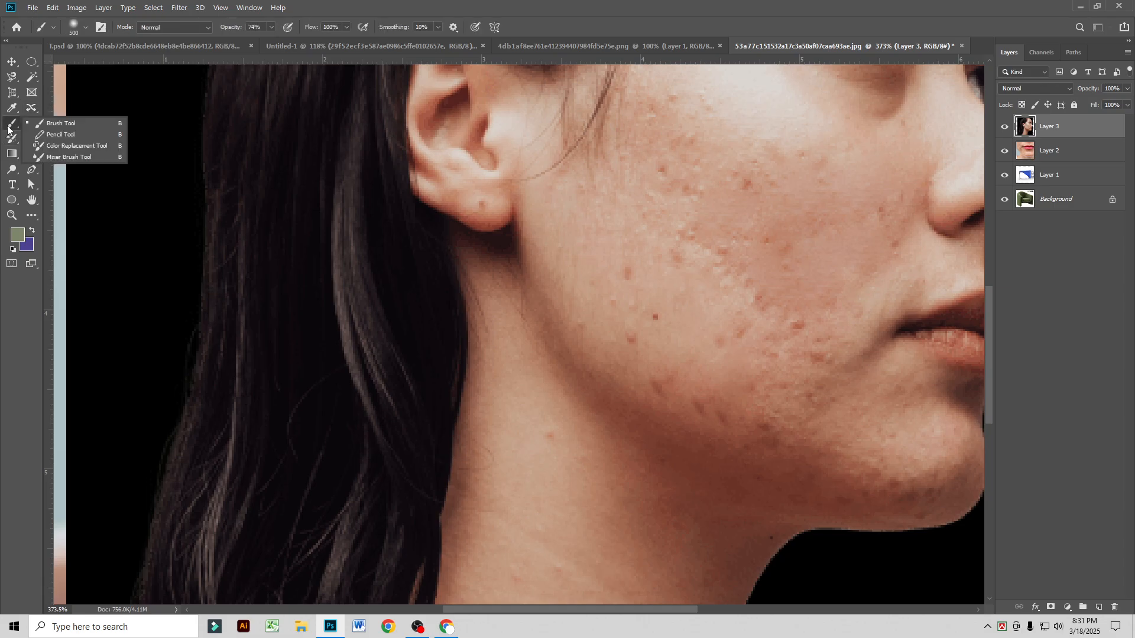
{"action": "left_click", "coordinate": [73, 123]}
{"action": "key", "text": "bracketleft"}
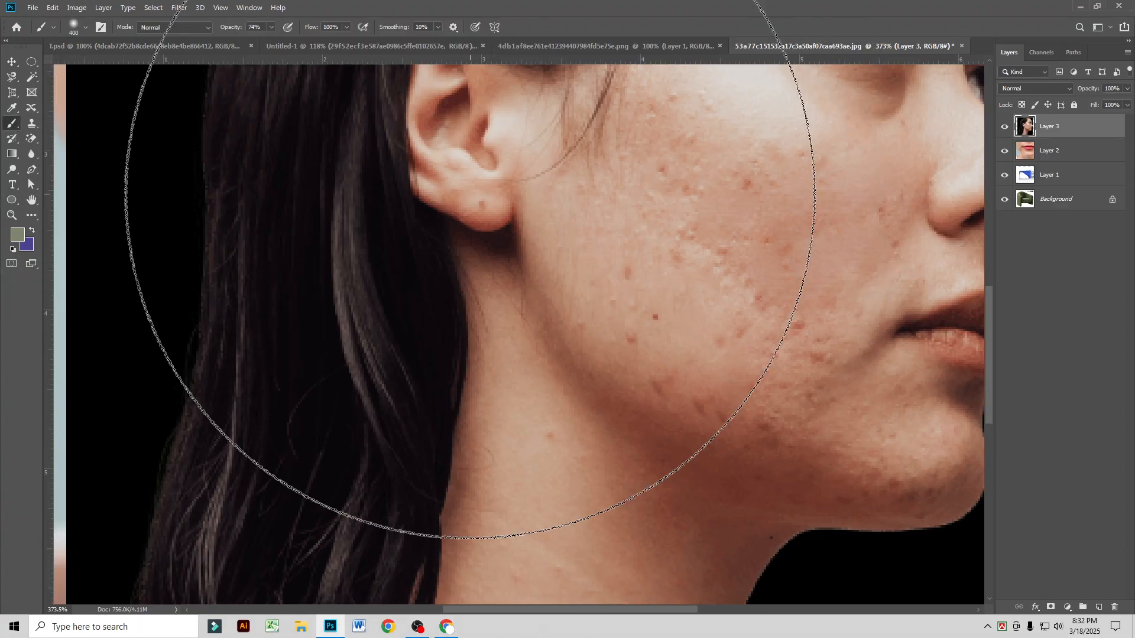
Step: Set the soft brush size to 125 px and add a new empty layer above the portrait layer
{"action": "key", "text": "bracketleft"}
{"action": "key", "text": "bracketleft"}
{"action": "key", "text": "bracketleft"}
{"action": "key", "text": "bracketleft"}
{"action": "key", "text": "bracketleft"}
{"action": "key", "text": "bracketleft"}
{"action": "key", "text": "bracketleft"}
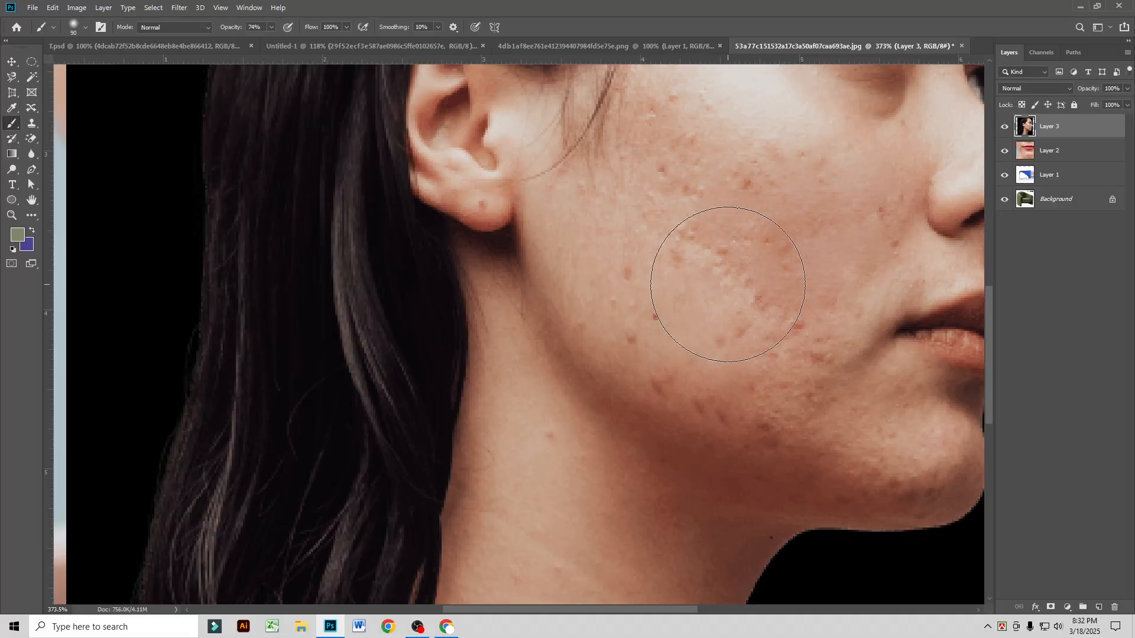
{"action": "key", "text": "bracketright"}
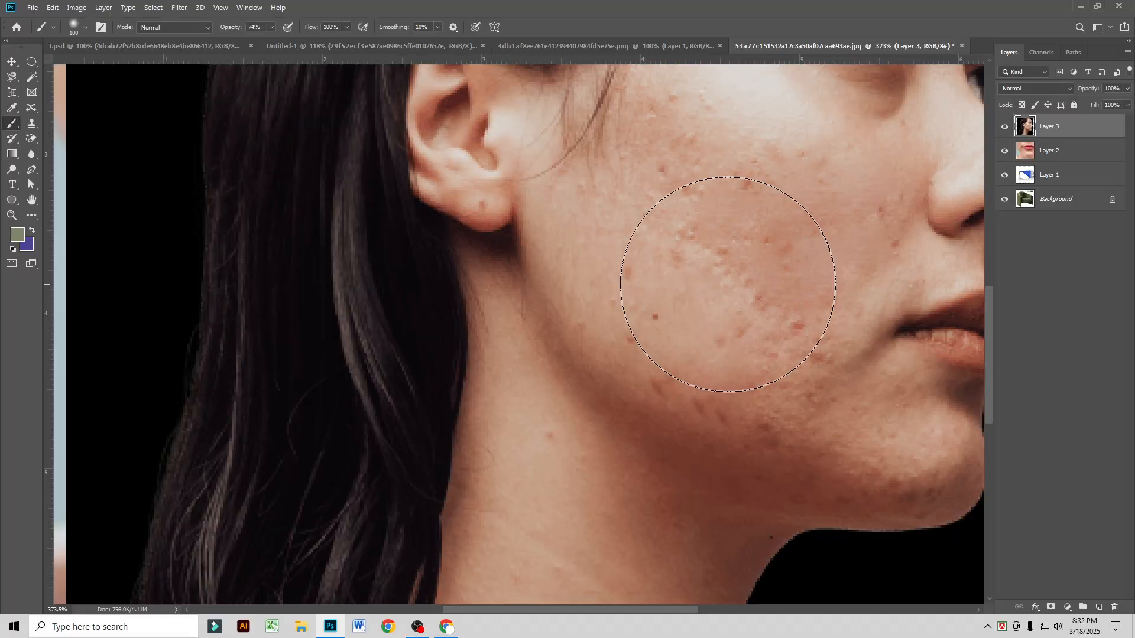
{"action": "key", "text": "bracketright"}
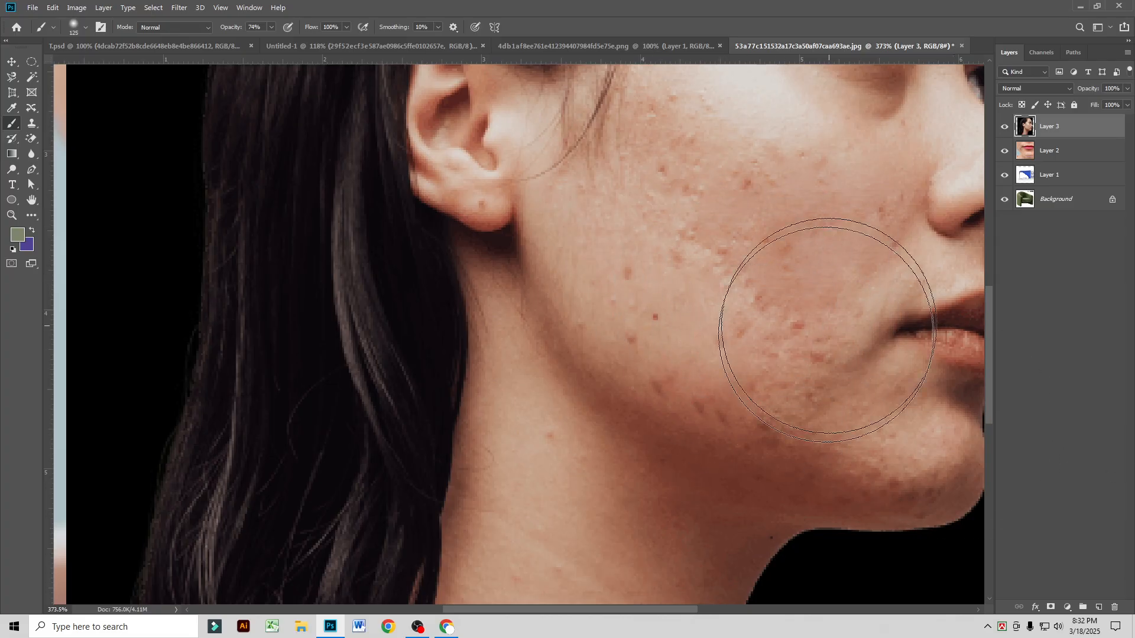
{"action": "left_click", "coordinate": [1099, 607]}
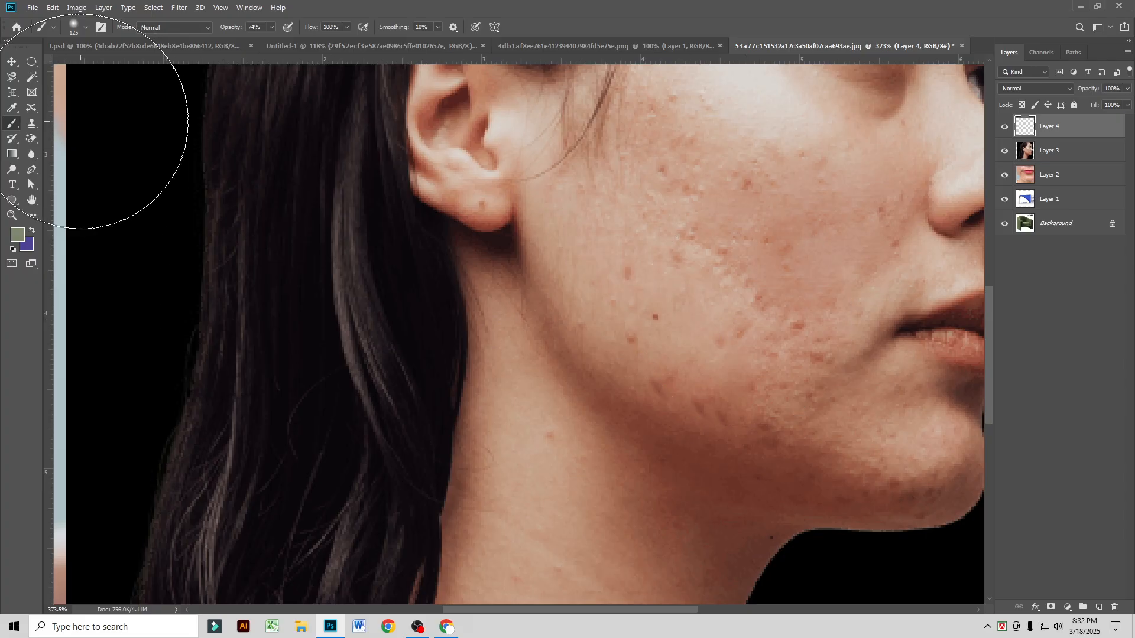
Step: Paint soft bright lime-green spots over the woman's cheek and jaw, plus one on the black backdrop beside her hair
{"action": "left_click", "coordinate": [18, 235]}
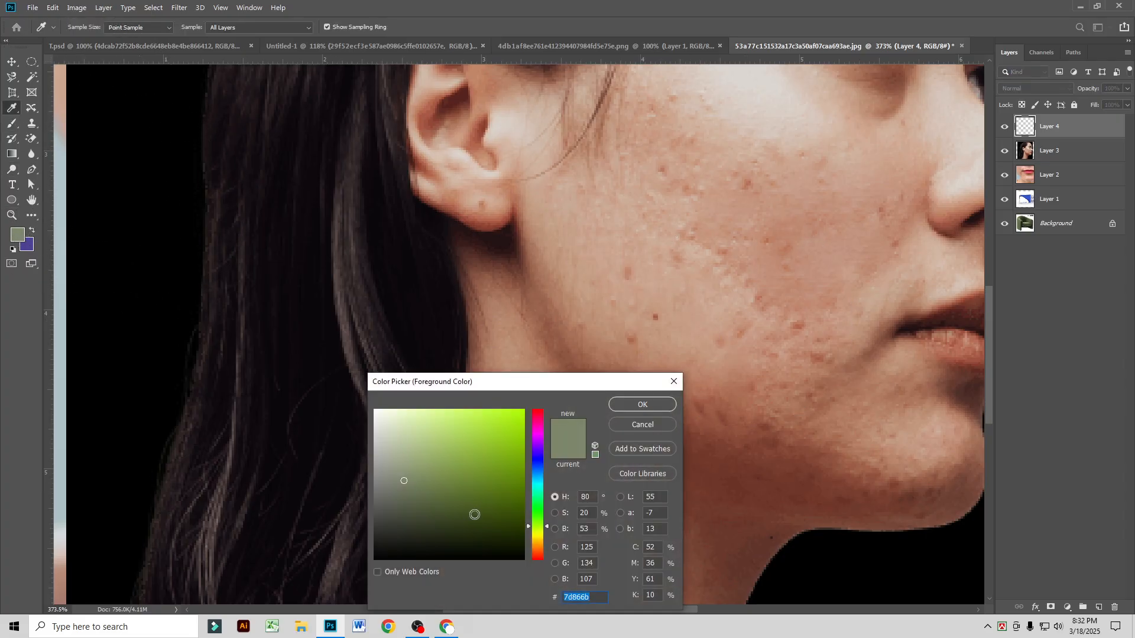
{"action": "left_click_drag", "start_coordinate": [507, 446], "coordinate": [532, 407]}
{"action": "key", "text": "Return"}
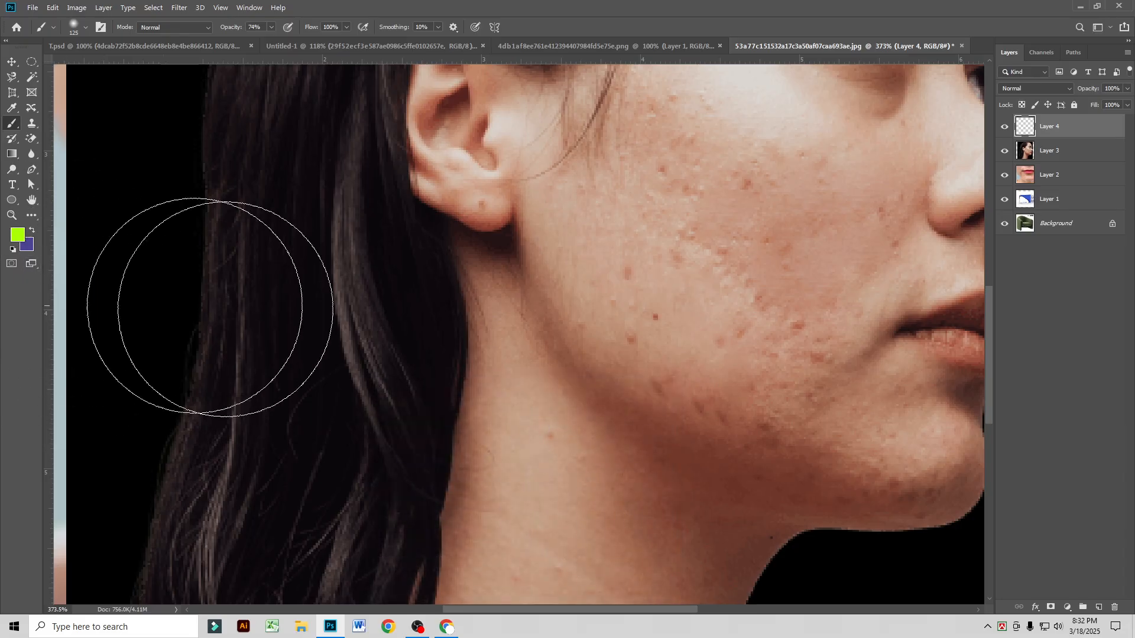
{"action": "left_click", "coordinate": [648, 241]}
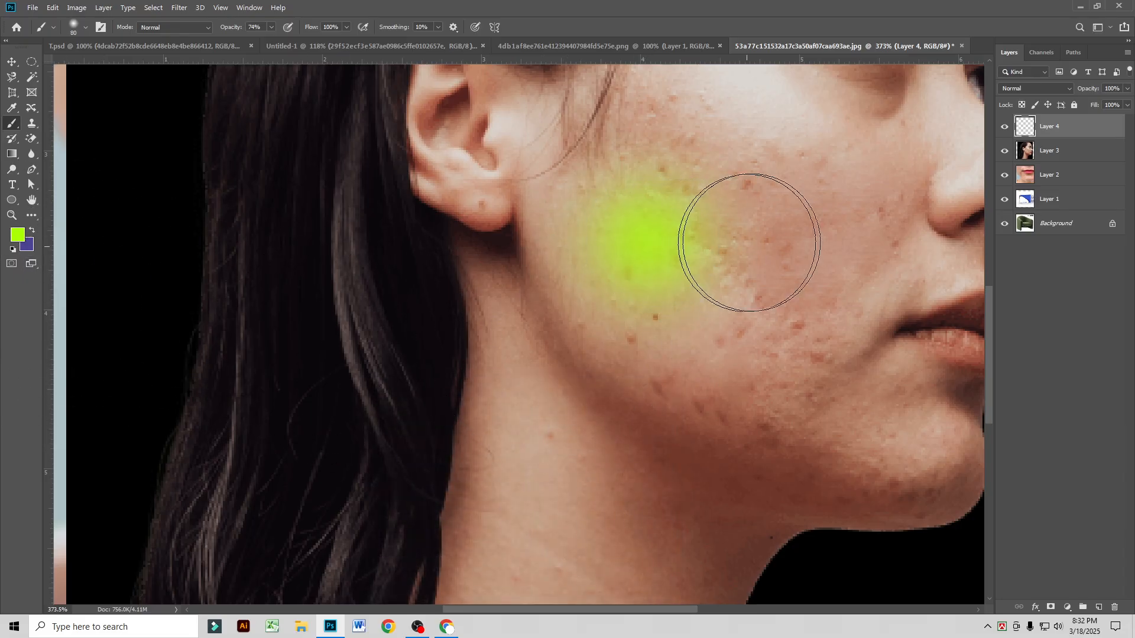
{"action": "left_click", "coordinate": [768, 234]}
{"action": "left_click", "coordinate": [806, 330]}
{"action": "left_click", "coordinate": [684, 304]}
{"action": "left_click", "coordinate": [754, 405]}
{"action": "scroll", "coordinate": [591, 508], "scroll_direction": "down", "scroll_amount": 2}
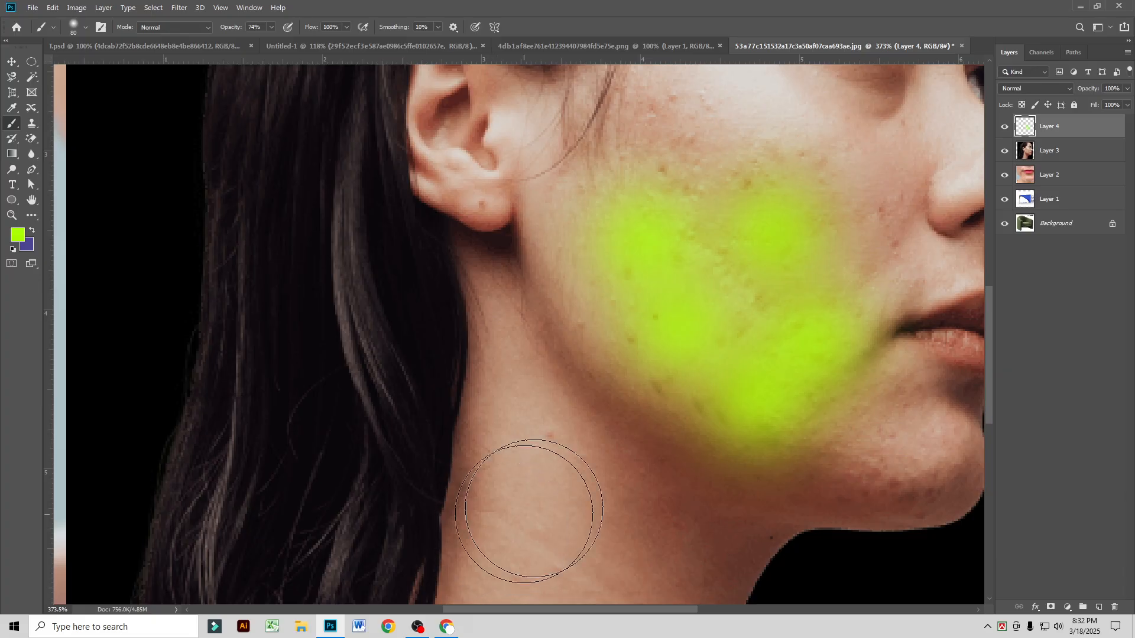
{"action": "scroll", "coordinate": [593, 436], "scroll_direction": "down", "scroll_amount": 1}
{"action": "mouse_move", "coordinate": [591, 323]}
{"action": "left_mouse_down"}
{"action": "mouse_move", "coordinate": [688, 205]}
{"action": "mouse_move", "coordinate": [745, 237]}
{"action": "mouse_move", "coordinate": [780, 274]}
{"action": "mouse_move", "coordinate": [785, 301]}
{"action": "mouse_move", "coordinate": [662, 413]}
{"action": "left_mouse_up"}
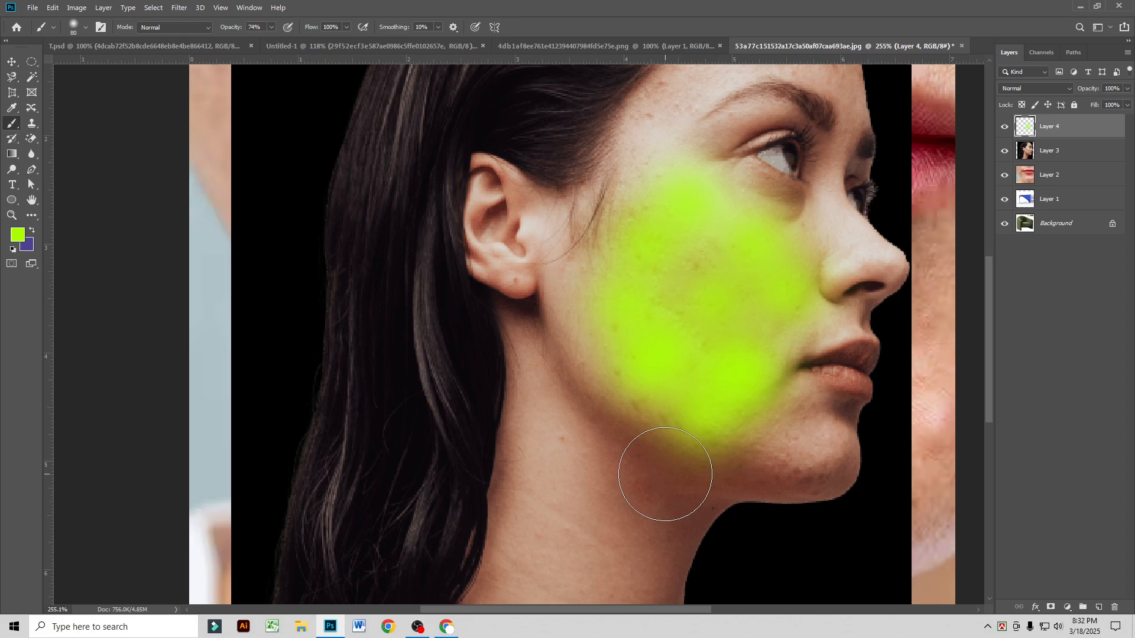
{"action": "left_click", "coordinate": [267, 212]}
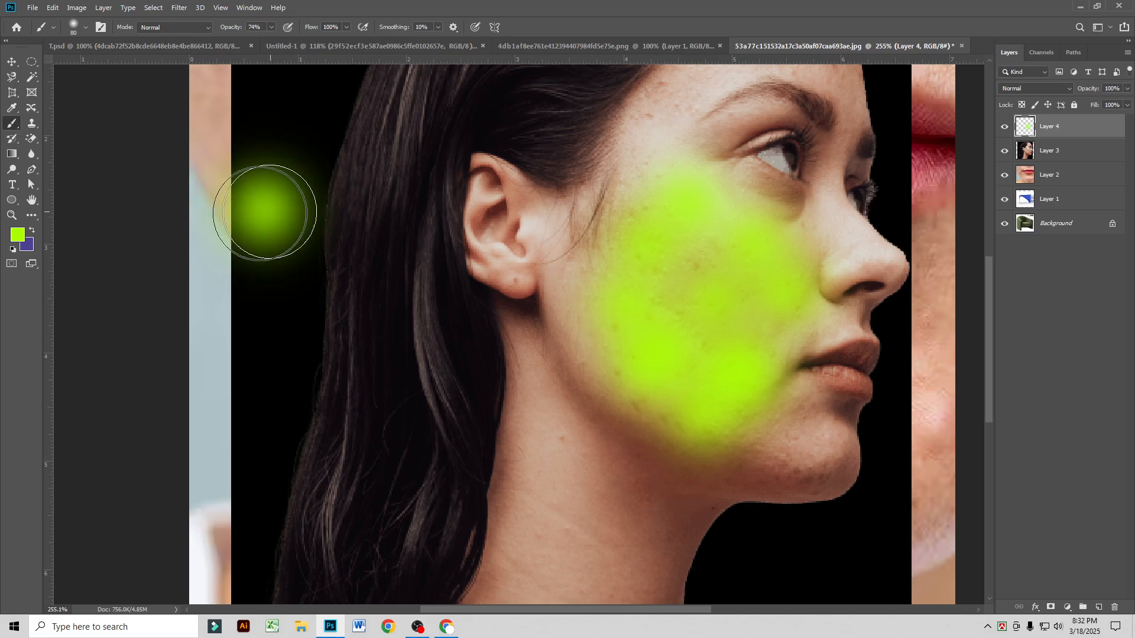
Step: Set the foreground color to white, ffffff
{"action": "left_click", "coordinate": [17, 235]}
{"action": "left_click_drag", "start_coordinate": [425, 415], "coordinate": [348, 408]}
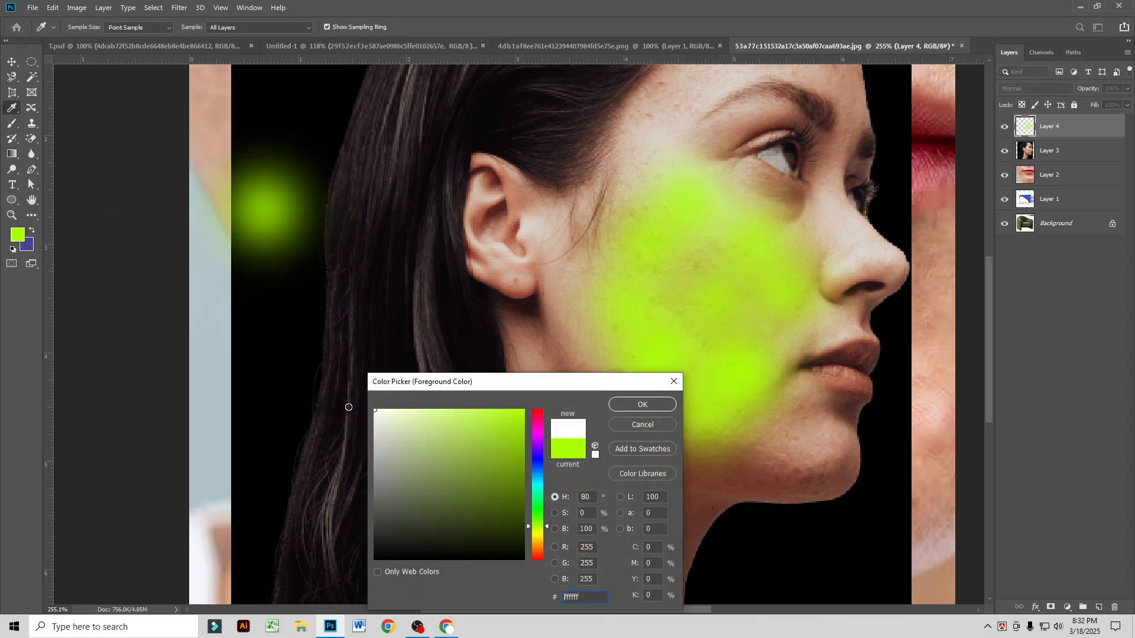
{"action": "left_click", "coordinate": [632, 404]}
Step: Brush soft white strokes over the woman's hair, face, neck and the green-painted cheek
{"action": "mouse_move", "coordinate": [580, 177]}
{"action": "left_mouse_down"}
{"action": "mouse_move", "coordinate": [463, 219]}
{"action": "mouse_move", "coordinate": [347, 349]}
{"action": "mouse_move", "coordinate": [532, 468]}
{"action": "mouse_move", "coordinate": [680, 190]}
{"action": "mouse_move", "coordinate": [685, 260]}
{"action": "left_mouse_up"}
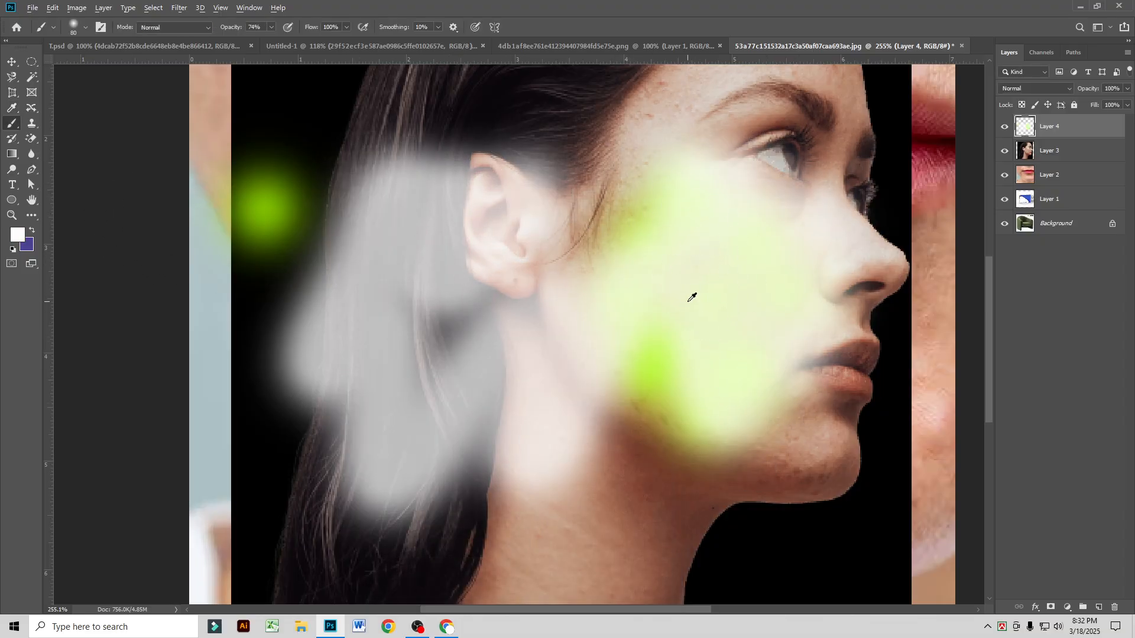
{"action": "scroll", "coordinate": [693, 297], "scroll_direction": "down", "scroll_amount": 3}
{"action": "mouse_move", "coordinate": [662, 145]}
{"action": "left_mouse_down"}
{"action": "mouse_move", "coordinate": [609, 166]}
{"action": "mouse_move", "coordinate": [671, 195]}
{"action": "mouse_move", "coordinate": [653, 156]}
{"action": "mouse_move", "coordinate": [509, 163]}
{"action": "mouse_move", "coordinate": [459, 189]}
{"action": "mouse_move", "coordinate": [552, 233]}
{"action": "left_mouse_up"}
Step: Delete Layers 4, 3, 2 and 1, keeping only the Background with the green armchair
{"action": "left_click", "coordinate": [11, 63]}
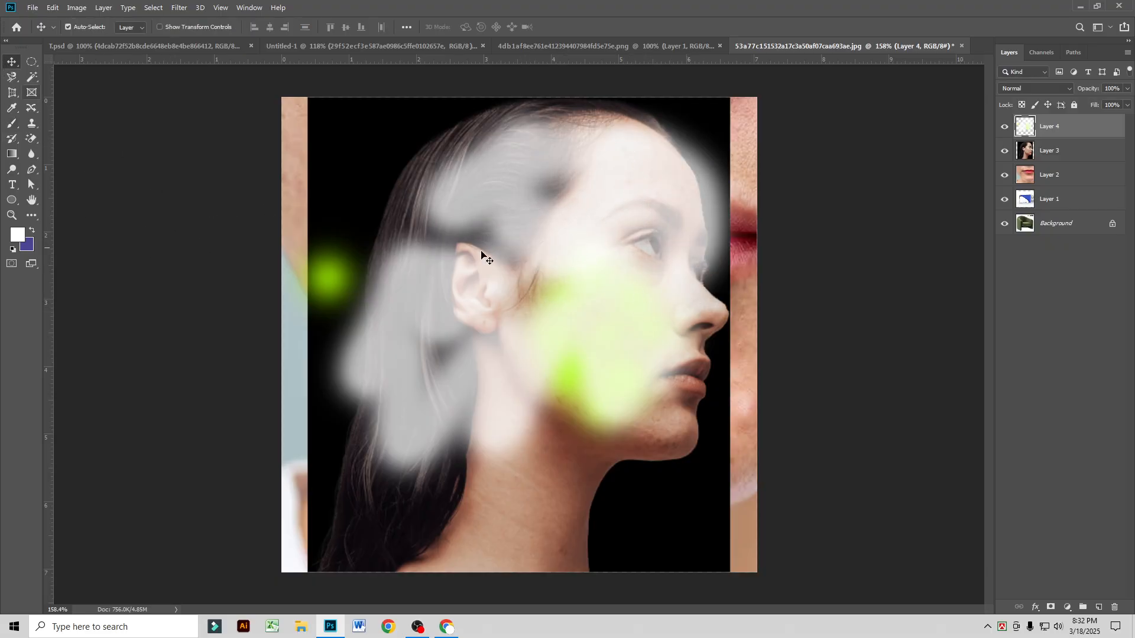
{"action": "key", "text": "Delete"}
{"action": "key", "text": "Delete"}
{"action": "key", "text": "Delete"}
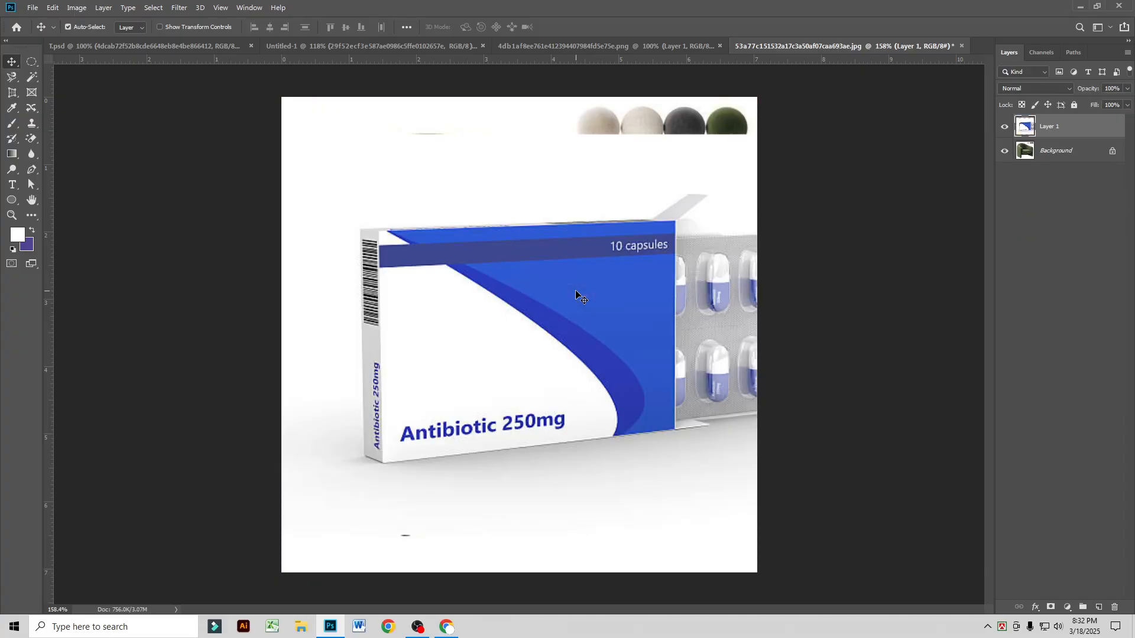
{"action": "key", "text": "Delete"}
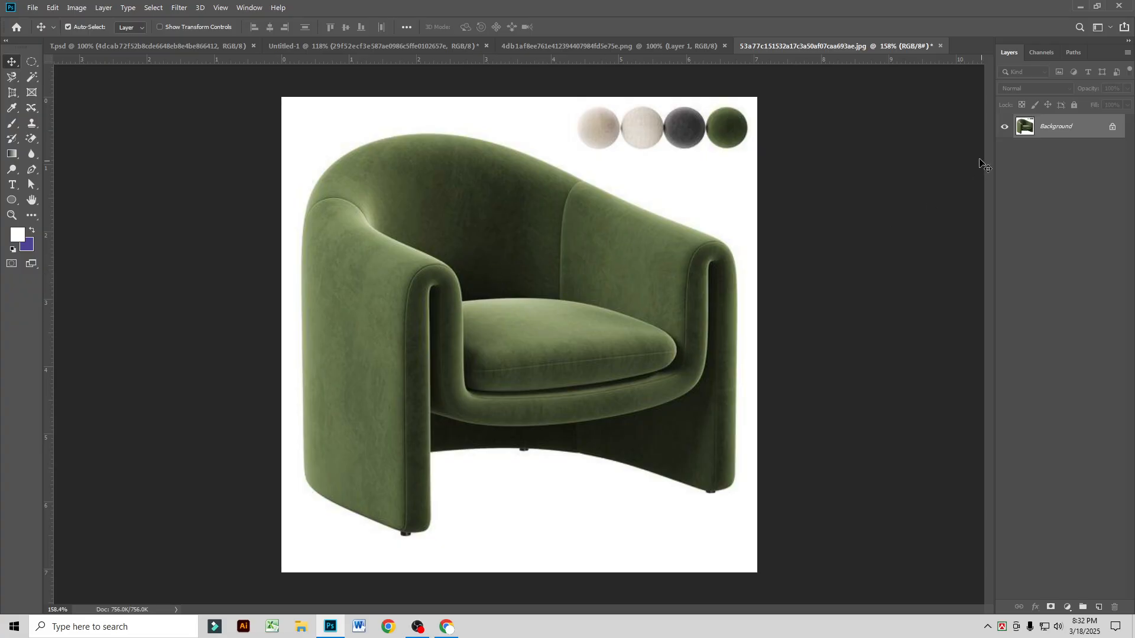
Step: Select the armchair with the Quick Selection tool and copy the selection to a new layer
{"action": "right_click", "coordinate": [27, 82]}
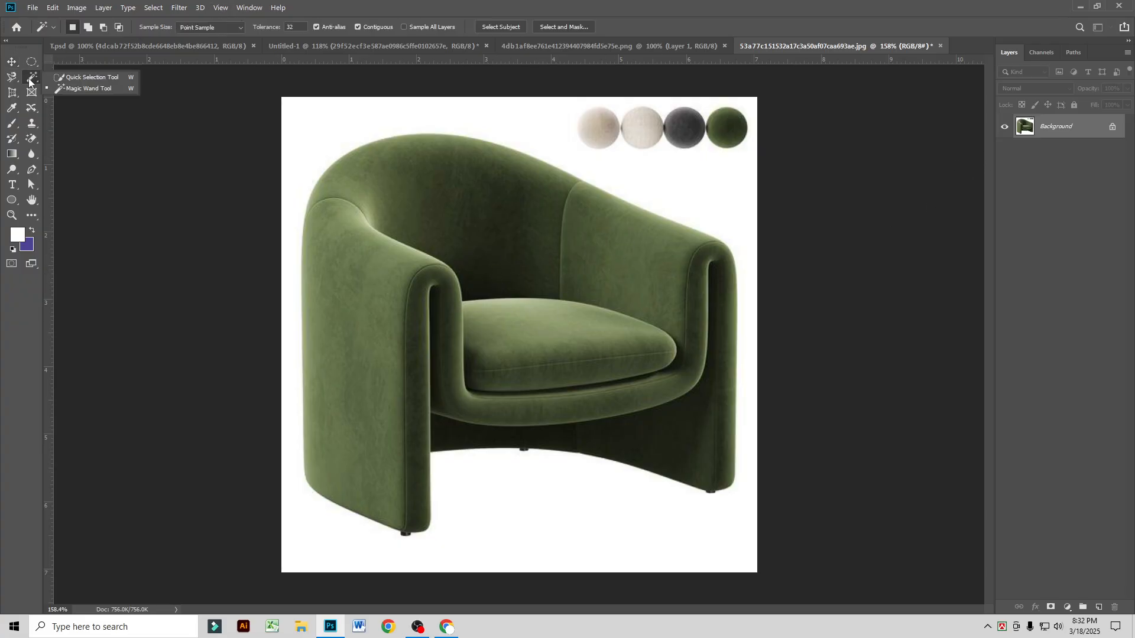
{"action": "left_click", "coordinate": [65, 79]}
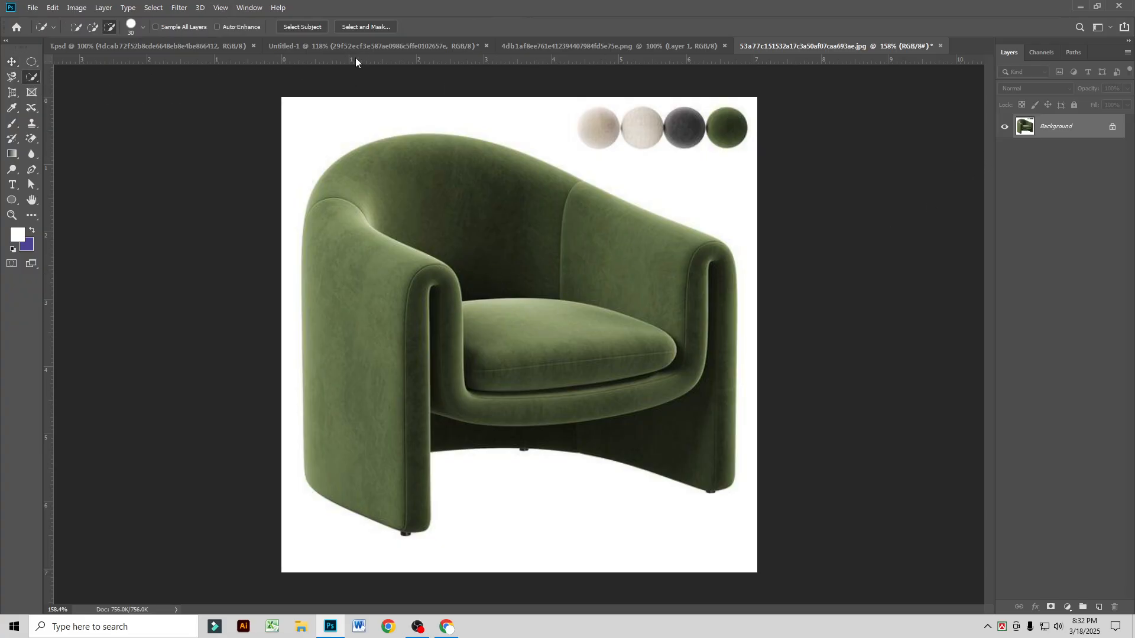
{"action": "left_click", "coordinate": [517, 269]}
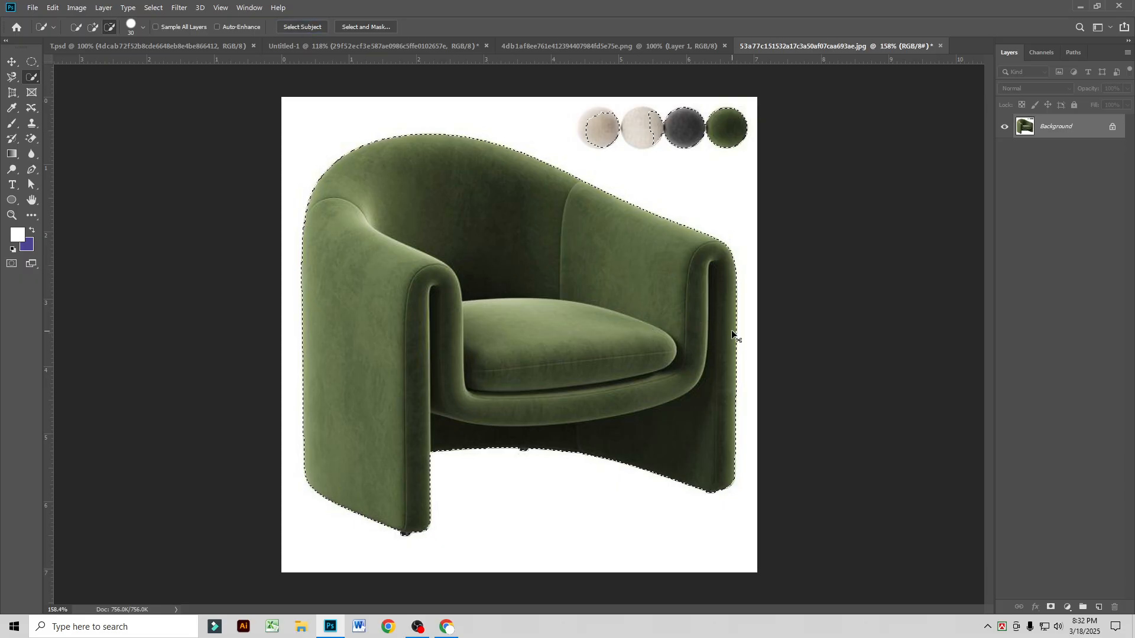
{"action": "key", "text": "ctrl+j"}
Step: Add a new layer directly above the Background and fill it with the white foreground color
{"action": "left_click", "coordinate": [1071, 161]}
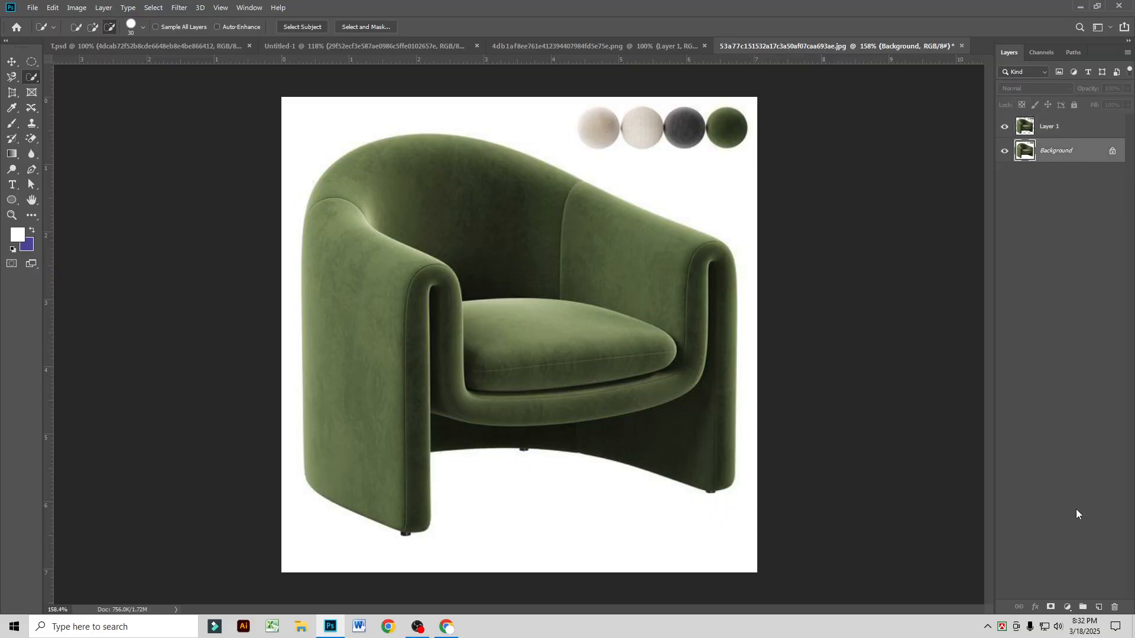
{"action": "left_click", "coordinate": [1098, 608]}
{"action": "key", "text": "ctrl+BackSpace"}
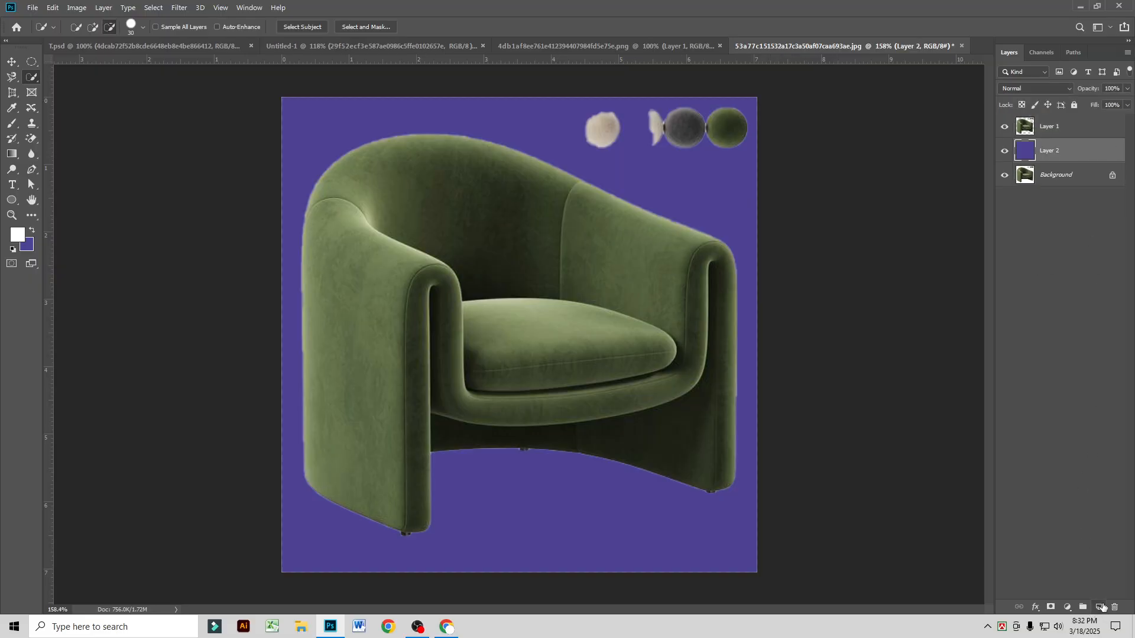
{"action": "key", "text": "alt+BackSpace"}
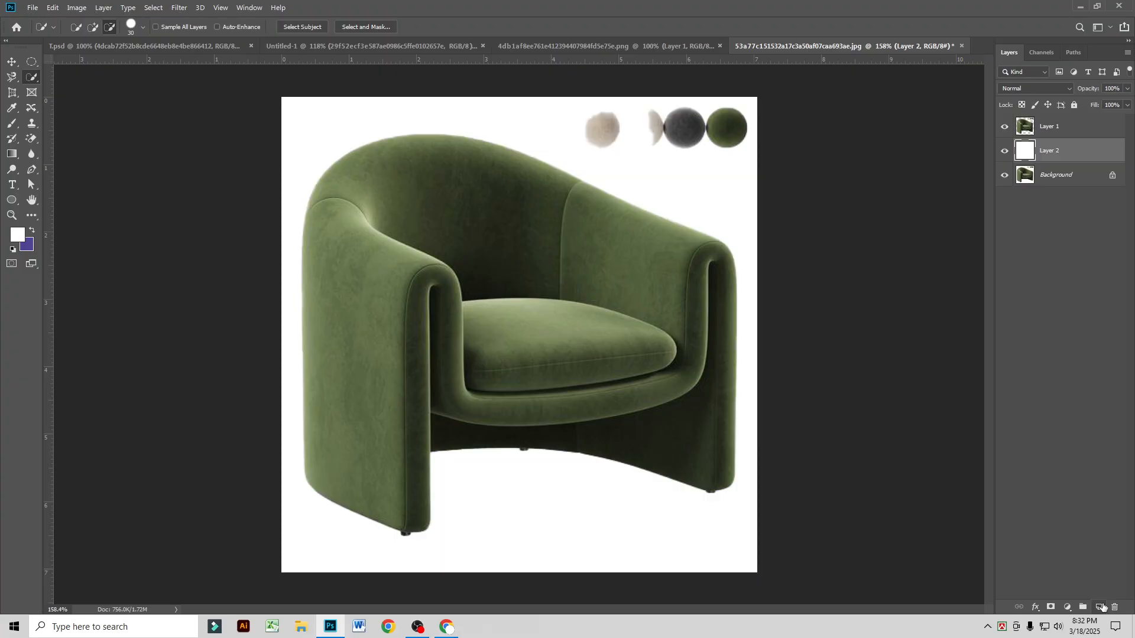
Step: Scale the armchair layer down to about half size and place it near the center of the canvas
{"action": "left_click", "coordinate": [11, 62]}
{"action": "left_click", "coordinate": [301, 220]}
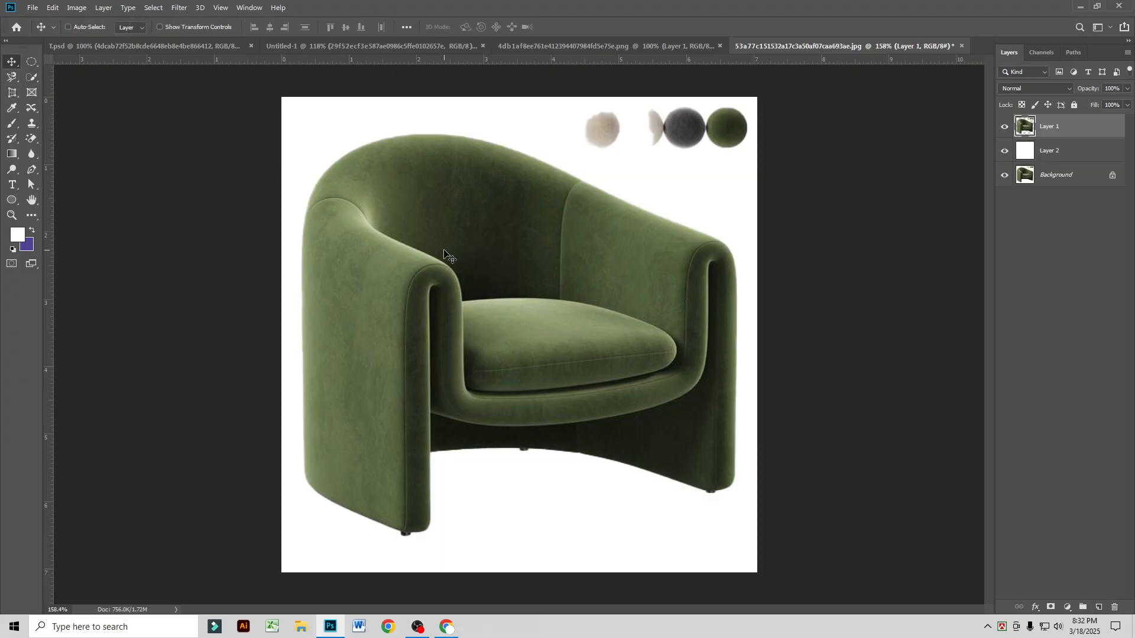
{"action": "key", "text": "ctrl+t"}
{"action": "left_click_drag", "start_coordinate": [749, 538], "coordinate": [527, 329]}
{"action": "left_click_drag", "start_coordinate": [426, 247], "coordinate": [544, 380]}
{"action": "key", "text": "Return"}
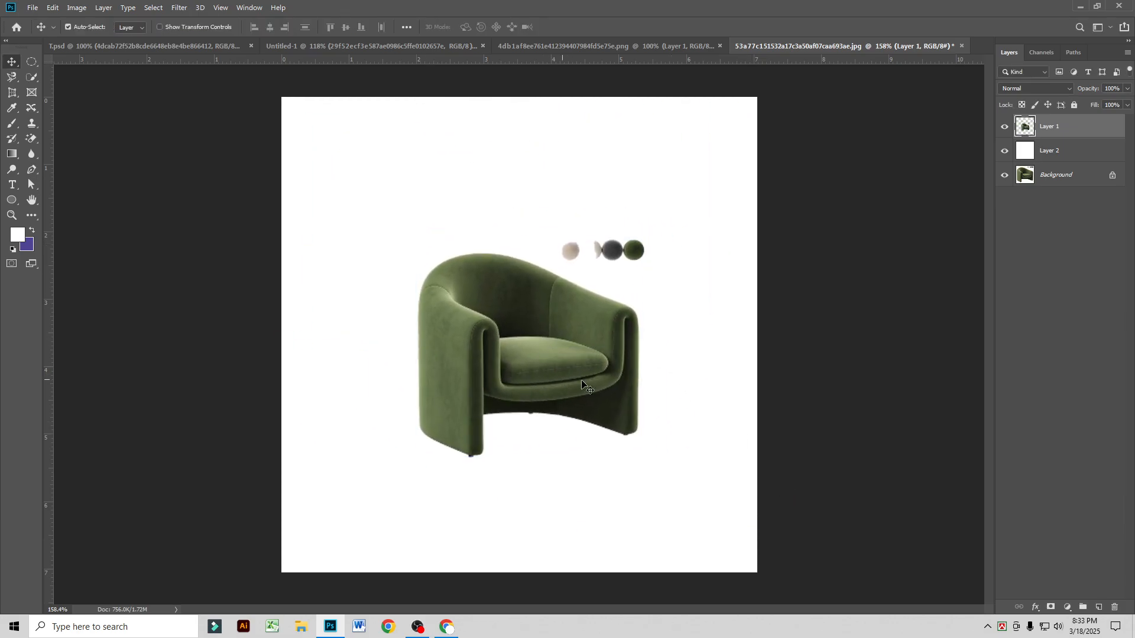
Step: Set the background color to bright green 94c840, starting from a tone sampled from the armchair
{"action": "left_click", "coordinate": [30, 245]}
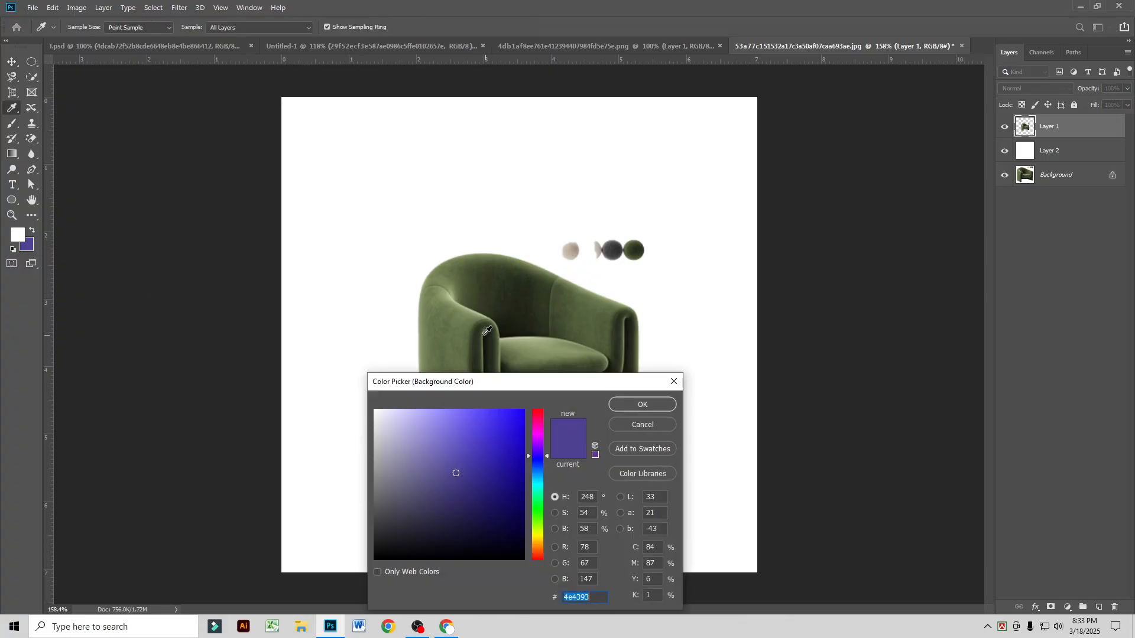
{"action": "left_click", "coordinate": [478, 340]}
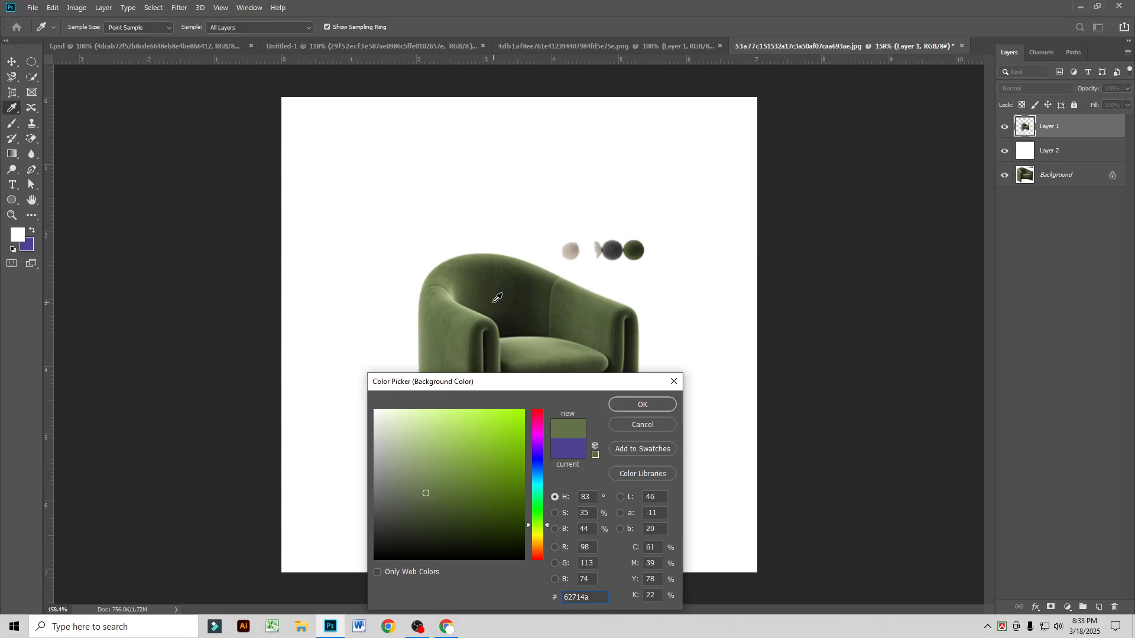
{"action": "left_click", "coordinate": [476, 441]}
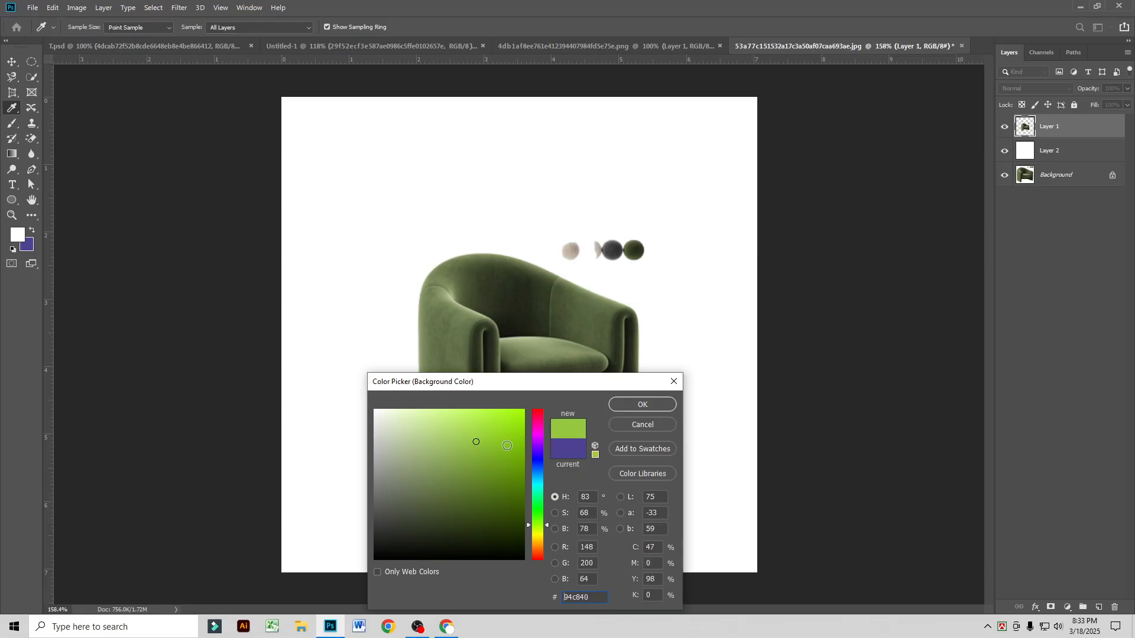
{"action": "left_click", "coordinate": [618, 405]}
Step: Make green the foreground color for a 500 px soft brush and add a layer between the white fill and the armchair
{"action": "left_click", "coordinate": [12, 123]}
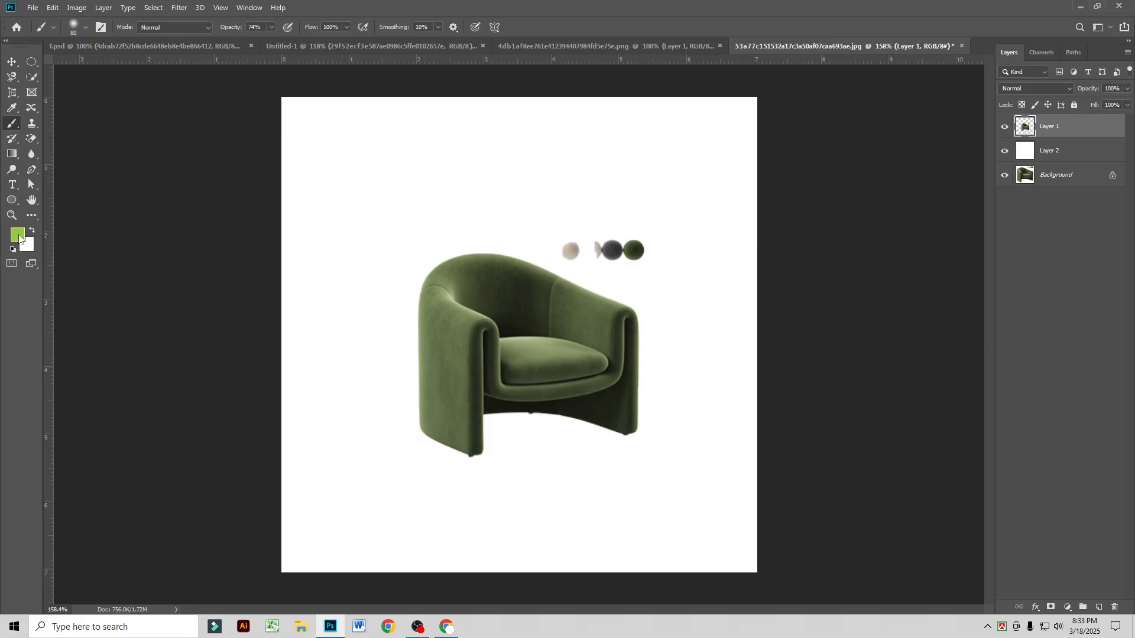
{"action": "key", "text": "bracketright"}
{"action": "key", "text": "bracketright"}
{"action": "key", "text": "bracketright"}
{"action": "key", "text": "bracketright"}
{"action": "key", "text": "bracketright"}
{"action": "key", "text": "bracketright"}
{"action": "key", "text": "bracketright"}
{"action": "key", "text": "bracketright"}
{"action": "key", "text": "bracketright"}
{"action": "key", "text": "bracketright"}
{"action": "left_click", "coordinate": [1053, 154]}
{"action": "left_click", "coordinate": [1098, 608]}
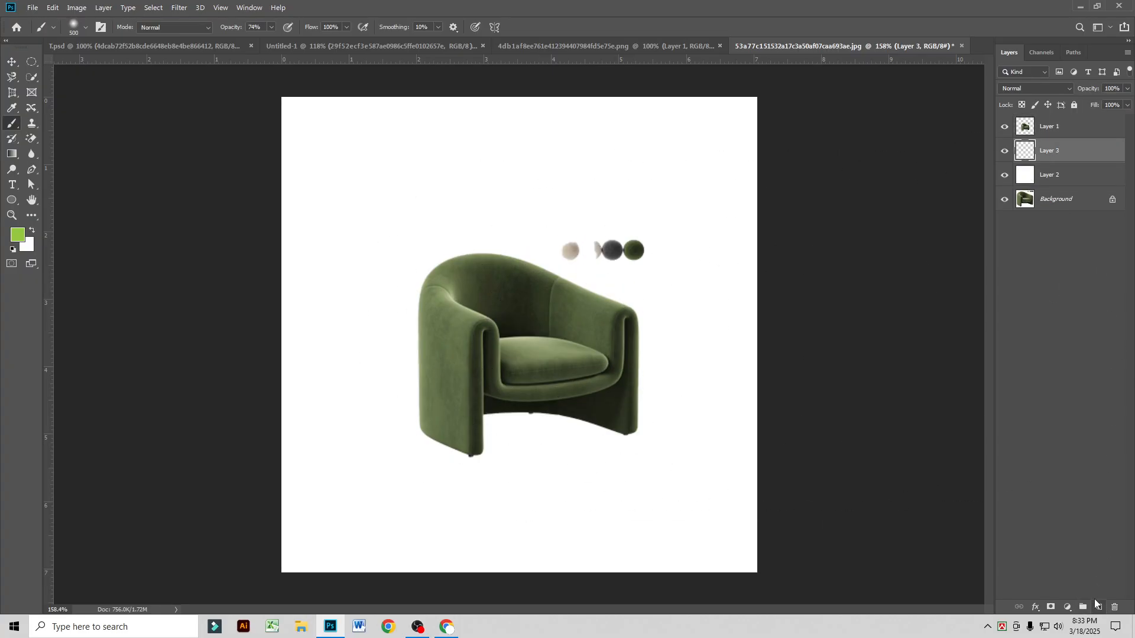
Step: Paint a large soft green glow behind the armchair on the new layer with the 500 px brush
{"action": "left_click", "coordinate": [502, 355]}
{"action": "left_click", "coordinate": [525, 347]}
{"action": "left_click", "coordinate": [524, 347]}
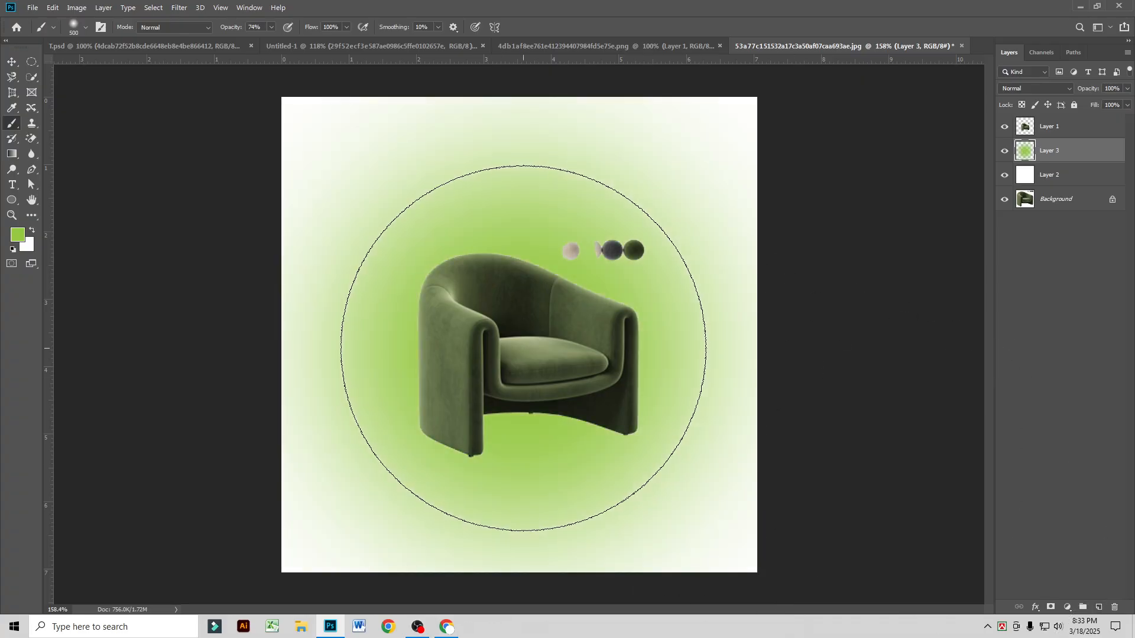
{"action": "left_click", "coordinate": [541, 376]}
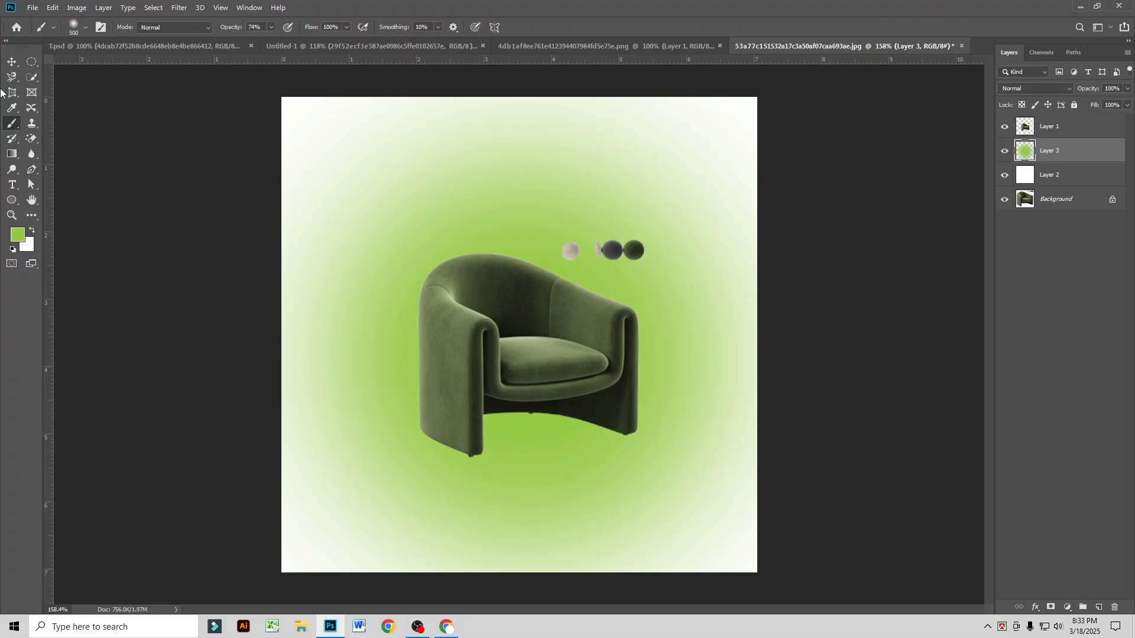
{"action": "left_click", "coordinate": [10, 61]}
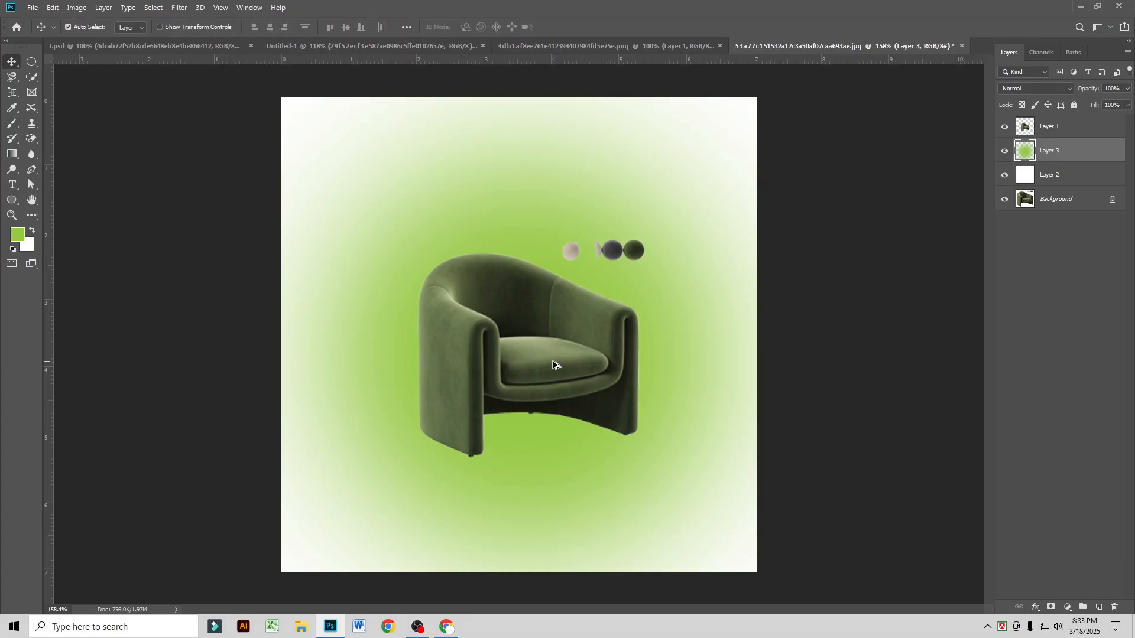
{"action": "scroll", "coordinate": [553, 361], "scroll_direction": "up", "scroll_amount": 2}
{"action": "scroll", "coordinate": [553, 361], "scroll_direction": "down", "scroll_amount": 5}
{"action": "scroll", "coordinate": [514, 381], "scroll_direction": "up", "scroll_amount": 5}
{"action": "scroll", "coordinate": [514, 381], "scroll_direction": "down", "scroll_amount": 3}
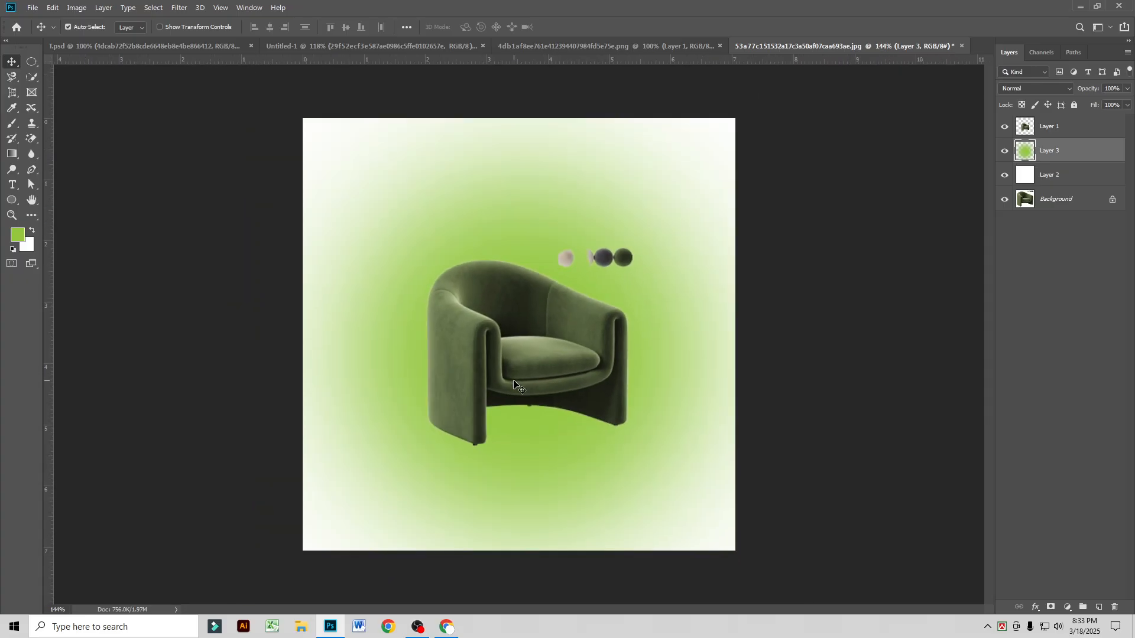
{"action": "scroll", "coordinate": [503, 299], "scroll_direction": "up", "scroll_amount": 1}
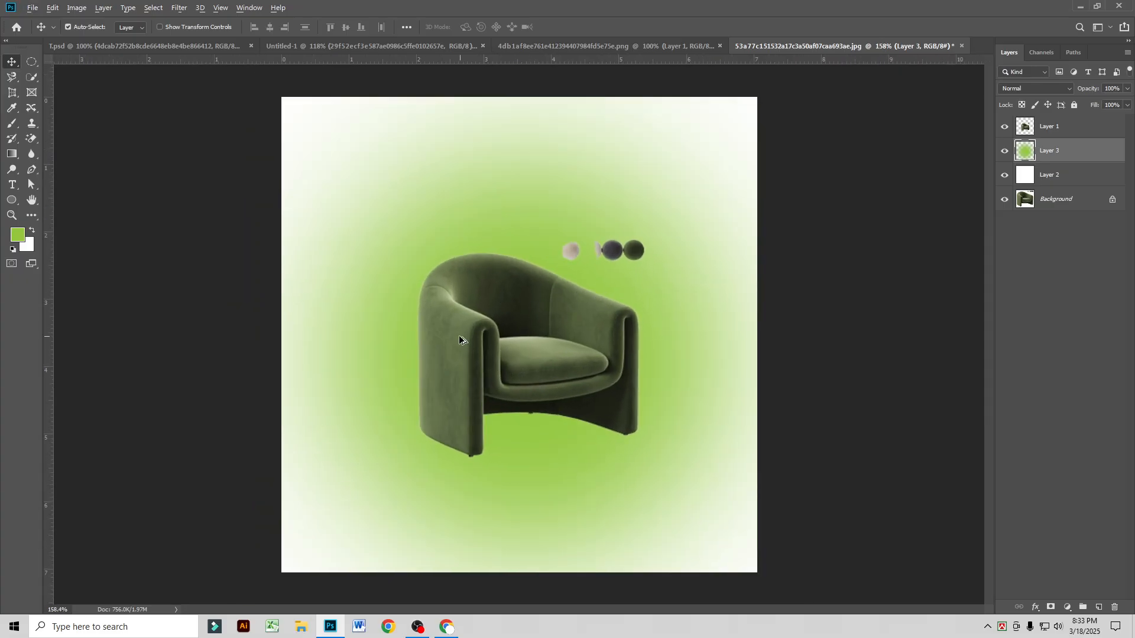
{"action": "scroll", "coordinate": [460, 339], "scroll_direction": "up", "scroll_amount": 3}
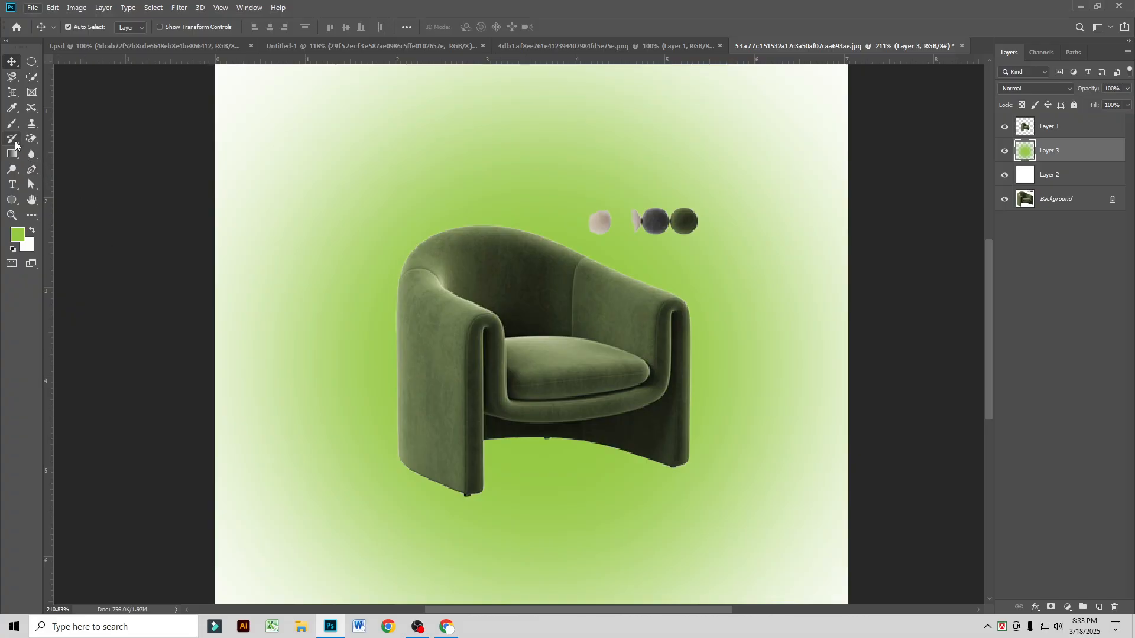
Step: Open the image tronsmart-onyx-ace-pro-true-wireless-earphones.jpg from the Photos folder
{"action": "left_click", "coordinate": [32, 123]}
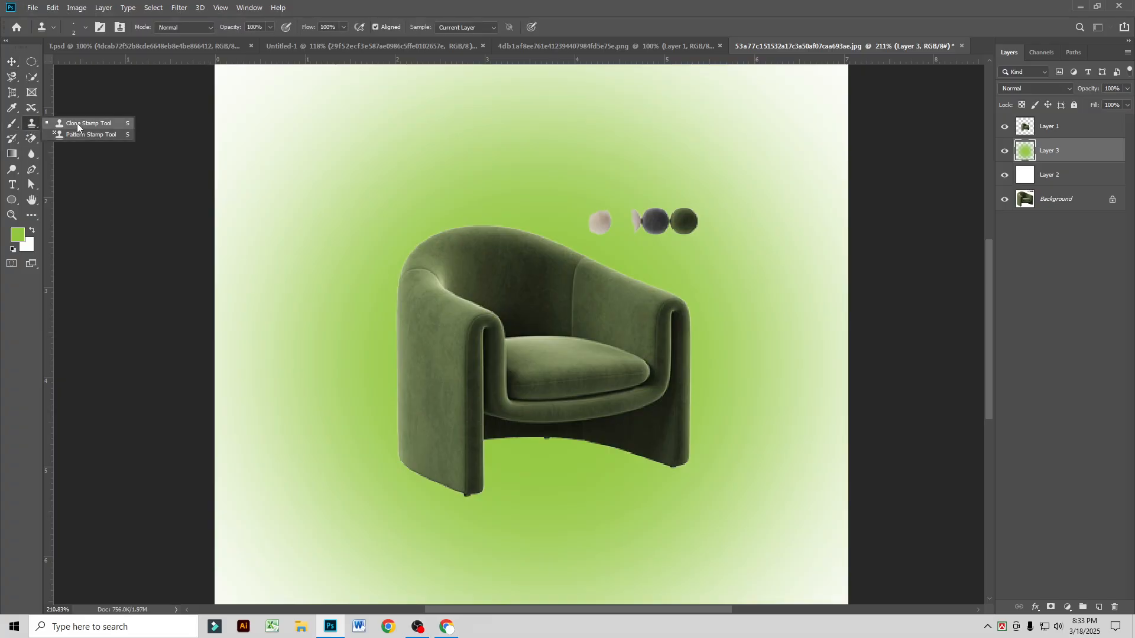
{"action": "left_click", "coordinate": [32, 8]}
{"action": "left_click", "coordinate": [47, 31]}
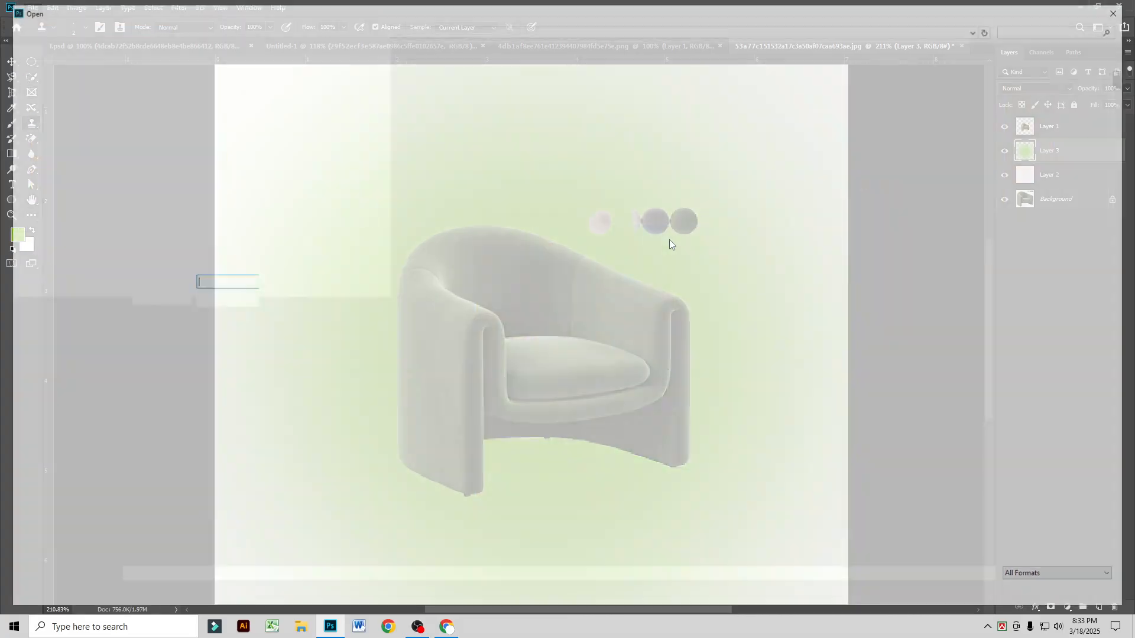
{"action": "scroll", "coordinate": [595, 237], "scroll_direction": "down", "scroll_amount": 10}
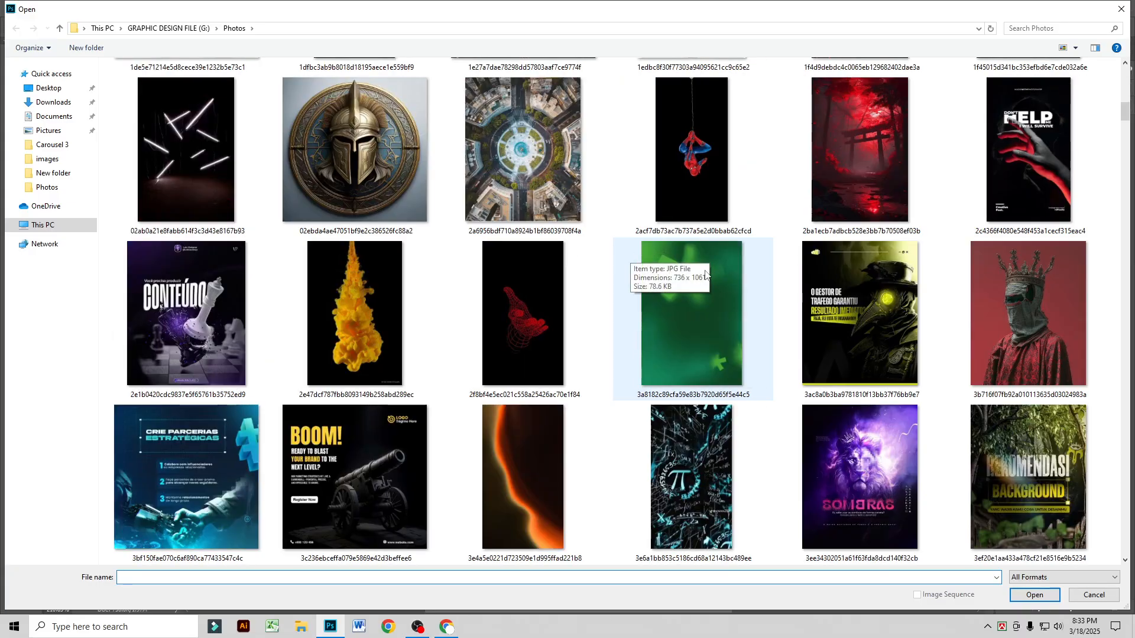
{"action": "scroll", "coordinate": [701, 388], "scroll_direction": "down", "scroll_amount": 10}
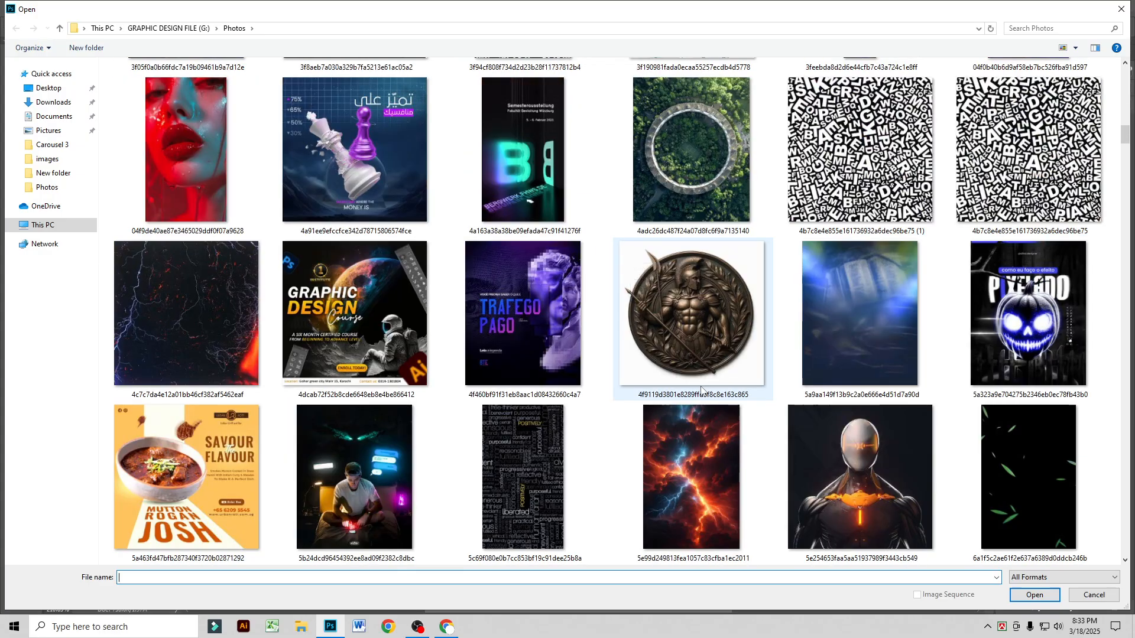
{"action": "scroll", "coordinate": [701, 388], "scroll_direction": "down", "scroll_amount": 10}
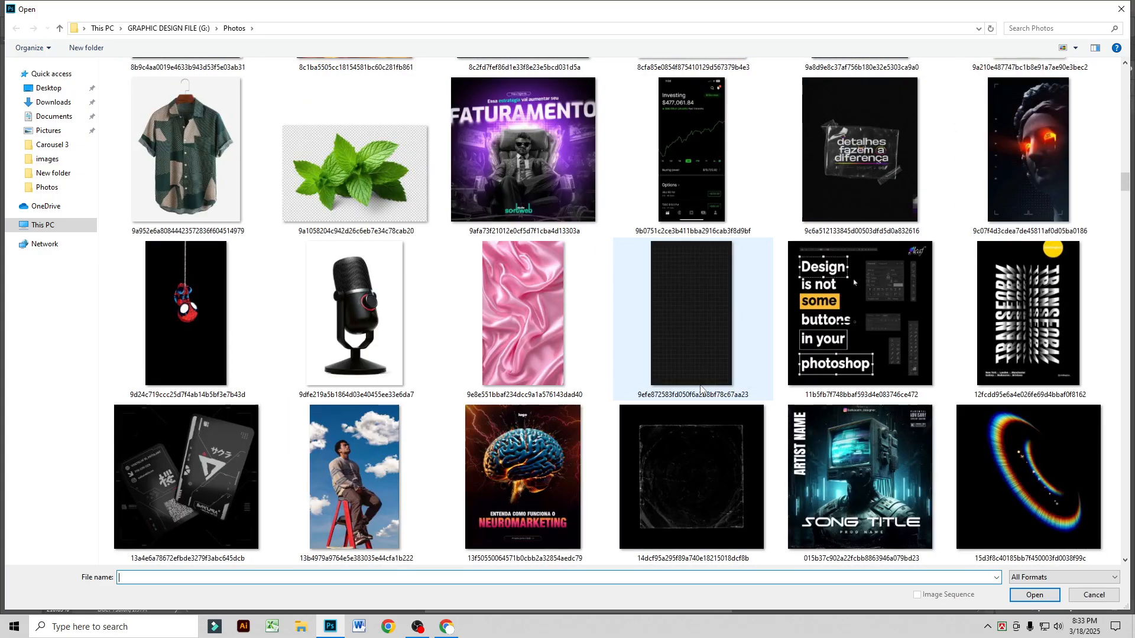
{"action": "scroll", "coordinate": [702, 389], "scroll_direction": "down", "scroll_amount": 5}
{"action": "scroll", "coordinate": [701, 389], "scroll_direction": "up", "scroll_amount": 5}
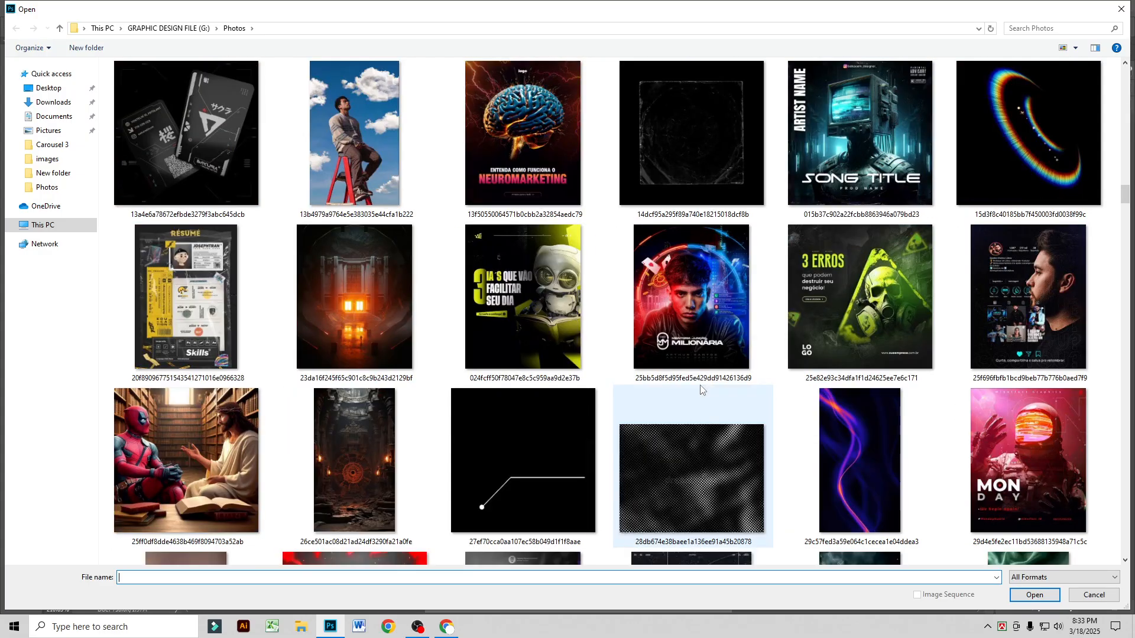
{"action": "scroll", "coordinate": [701, 389], "scroll_direction": "down", "scroll_amount": 5}
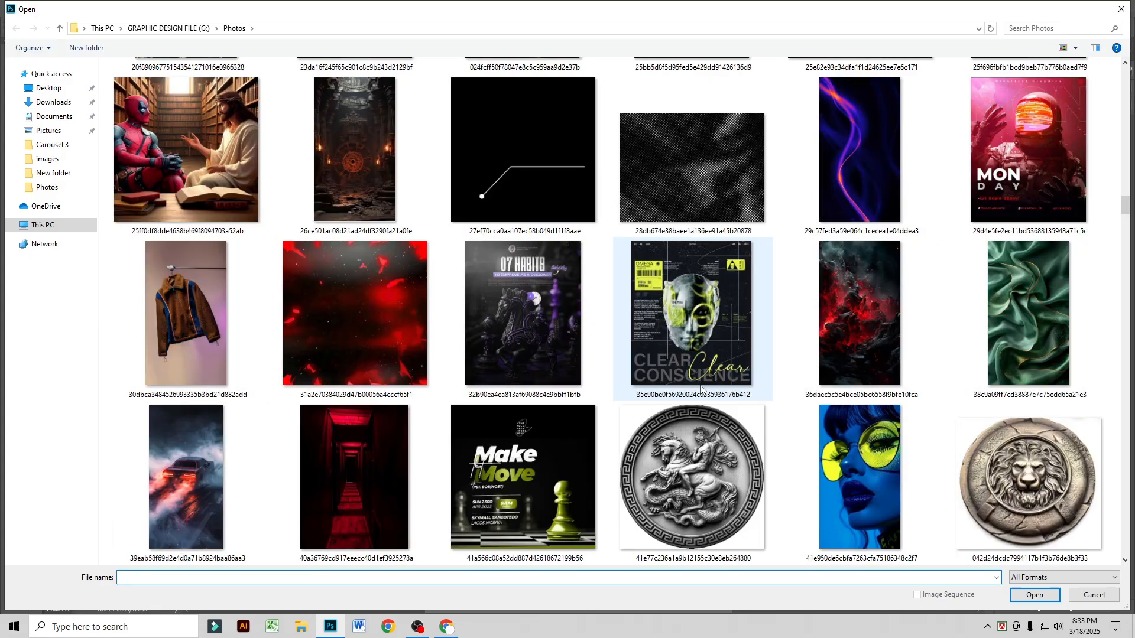
{"action": "scroll", "coordinate": [701, 389], "scroll_direction": "down", "scroll_amount": 3}
{"action": "scroll", "coordinate": [701, 388], "scroll_direction": "down", "scroll_amount": 5}
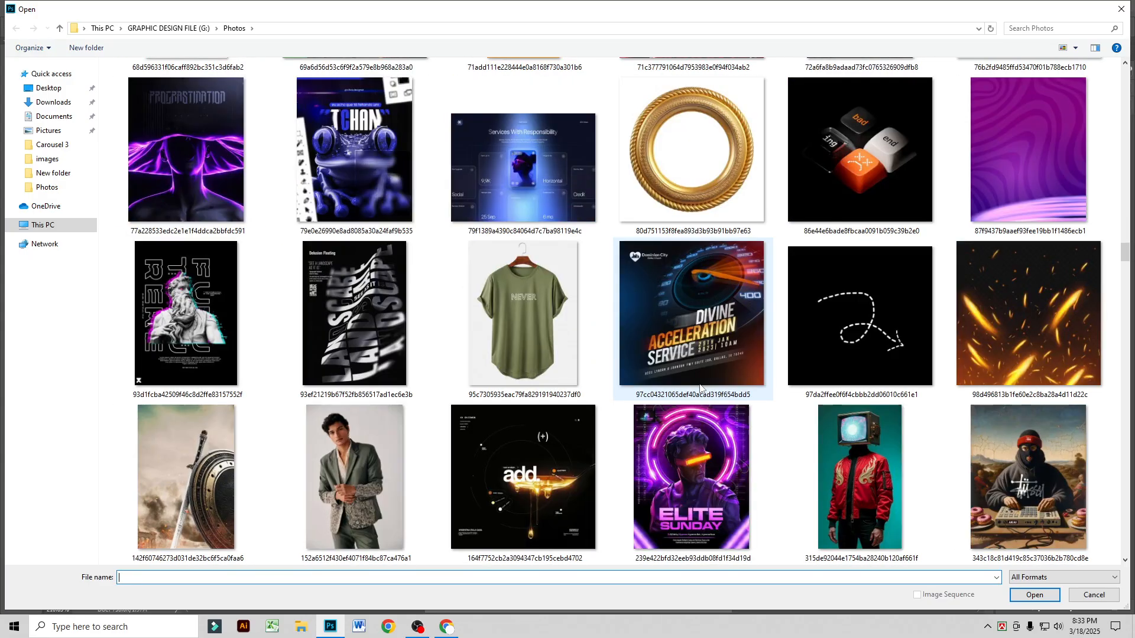
{"action": "scroll", "coordinate": [701, 388], "scroll_direction": "down", "scroll_amount": 5}
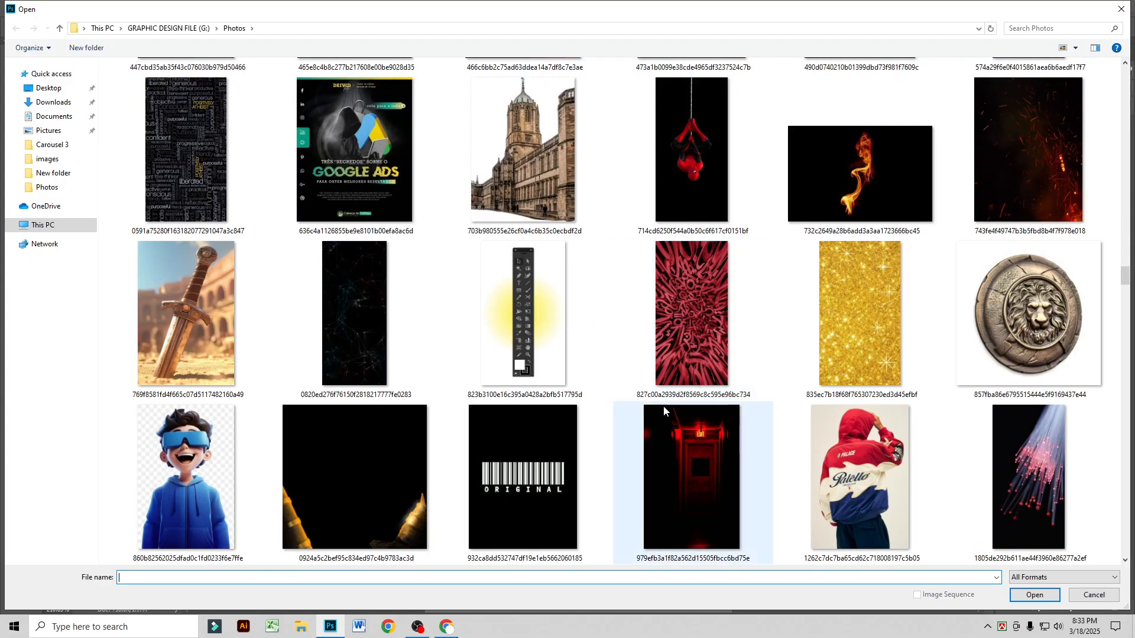
{"action": "scroll", "coordinate": [710, 470], "scroll_direction": "down", "scroll_amount": 5}
{"action": "scroll", "coordinate": [704, 473], "scroll_direction": "down", "scroll_amount": 5}
{"action": "scroll", "coordinate": [705, 471], "scroll_direction": "down", "scroll_amount": 5}
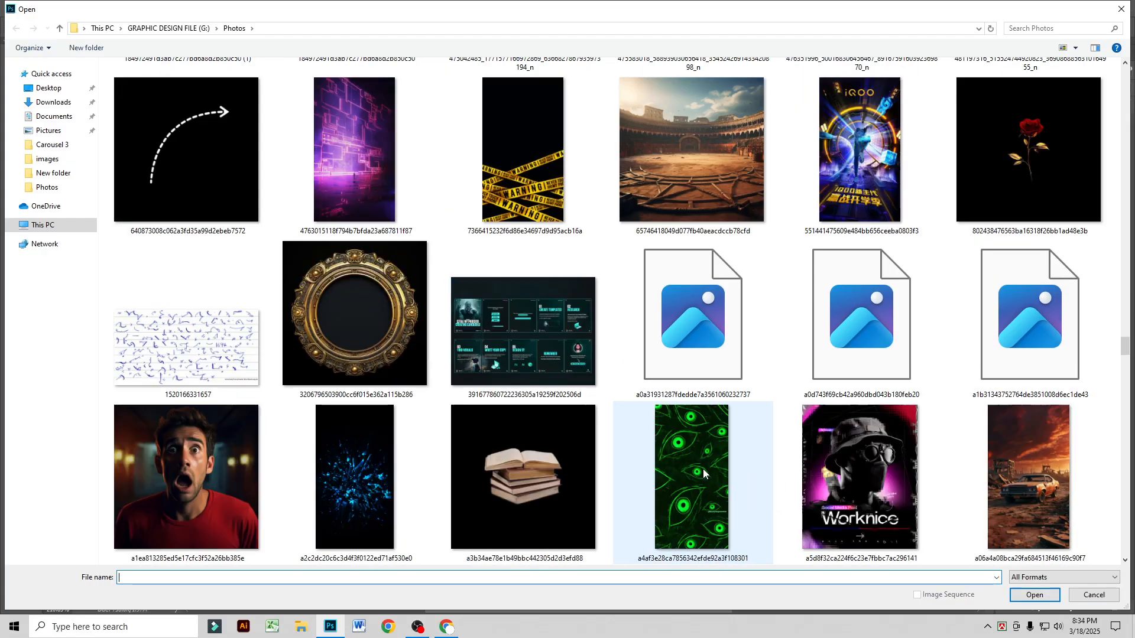
{"action": "scroll", "coordinate": [706, 470], "scroll_direction": "down", "scroll_amount": 10}
{"action": "scroll", "coordinate": [709, 464], "scroll_direction": "down", "scroll_amount": 3}
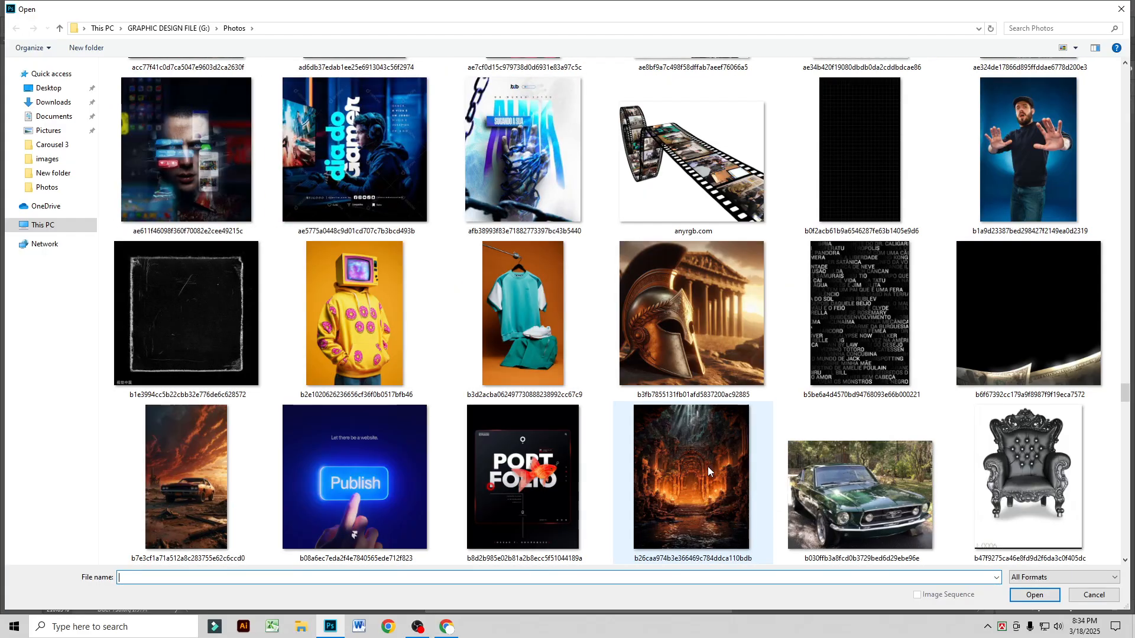
{"action": "scroll", "coordinate": [708, 467], "scroll_direction": "down", "scroll_amount": 5}
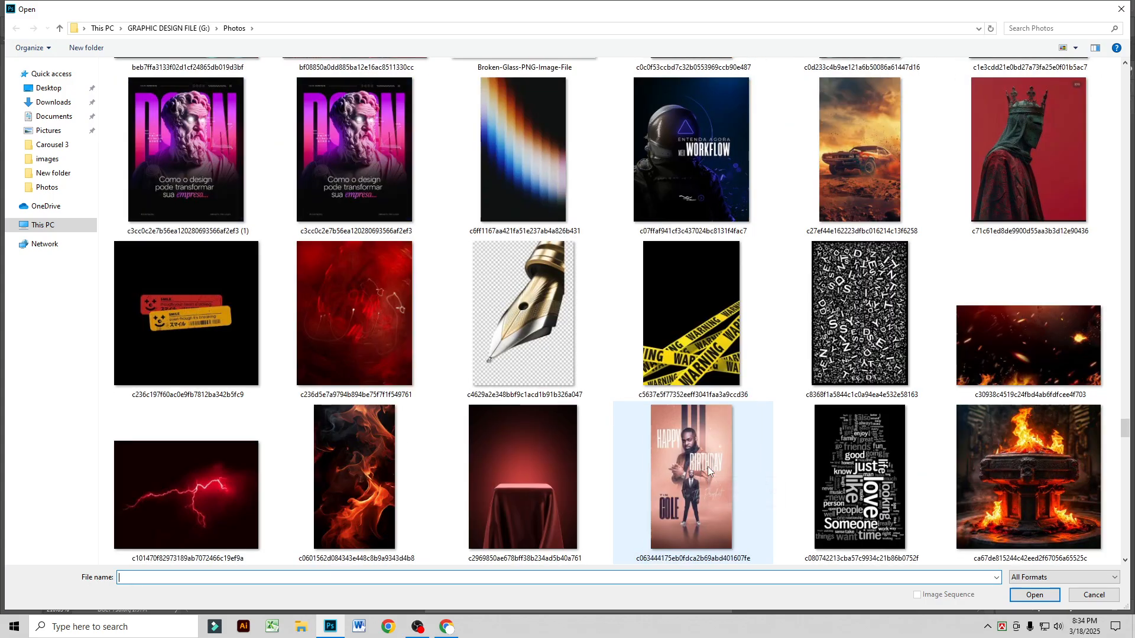
{"action": "scroll", "coordinate": [708, 466], "scroll_direction": "down", "scroll_amount": 5}
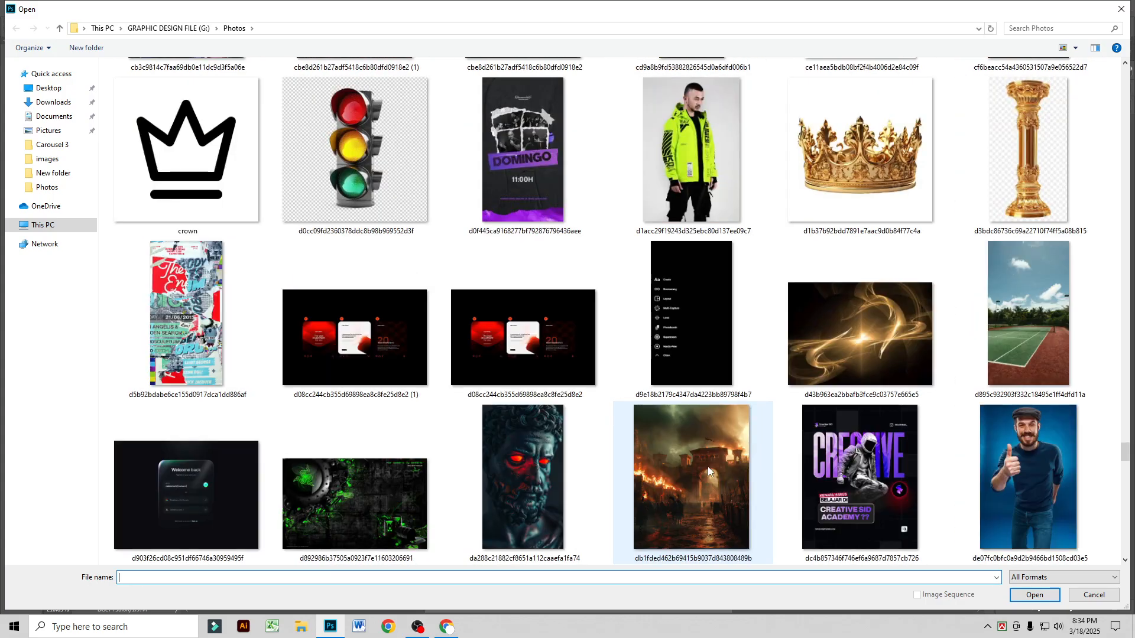
{"action": "scroll", "coordinate": [708, 466], "scroll_direction": "down", "scroll_amount": 5}
{"action": "scroll", "coordinate": [708, 467], "scroll_direction": "down", "scroll_amount": 5}
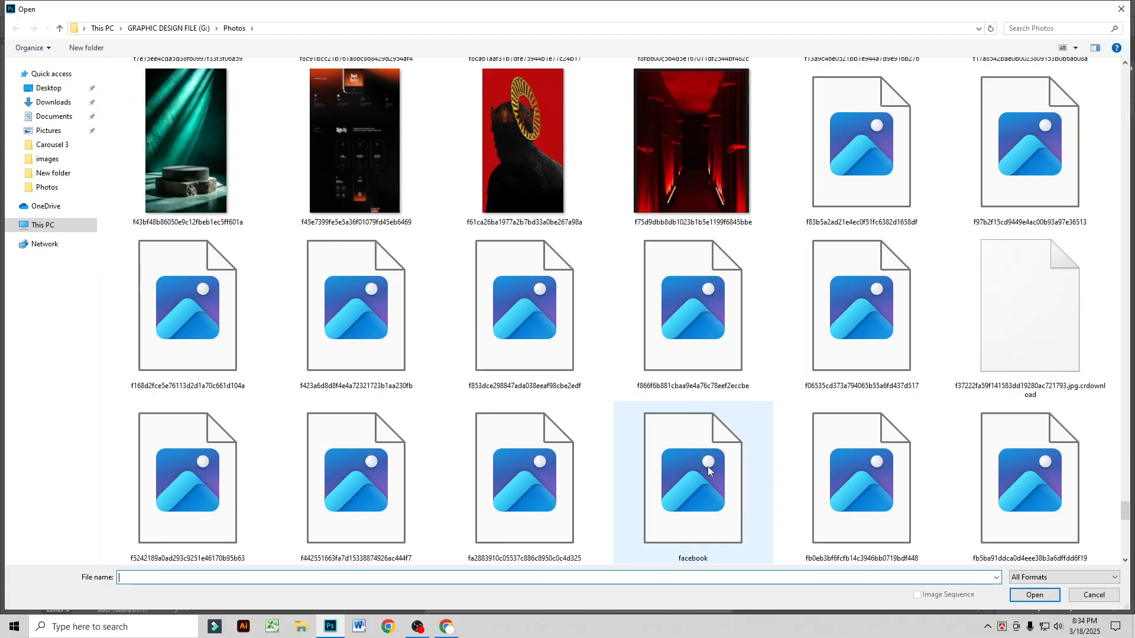
{"action": "scroll", "coordinate": [708, 469], "scroll_direction": "down", "scroll_amount": 5}
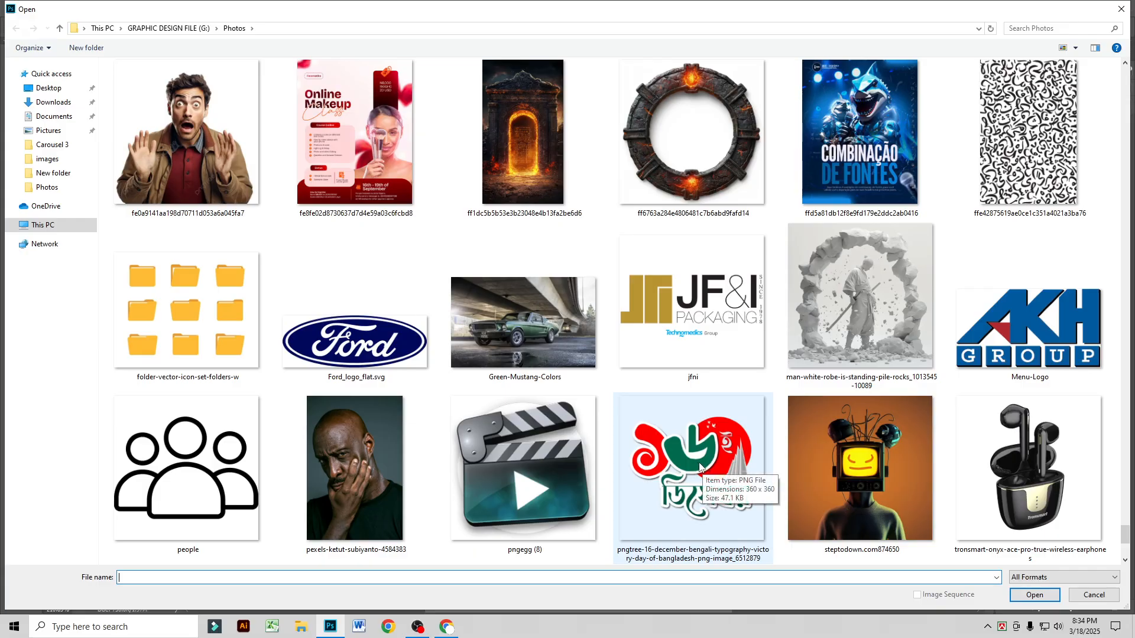
{"action": "scroll", "coordinate": [696, 467], "scroll_direction": "down", "scroll_amount": 3}
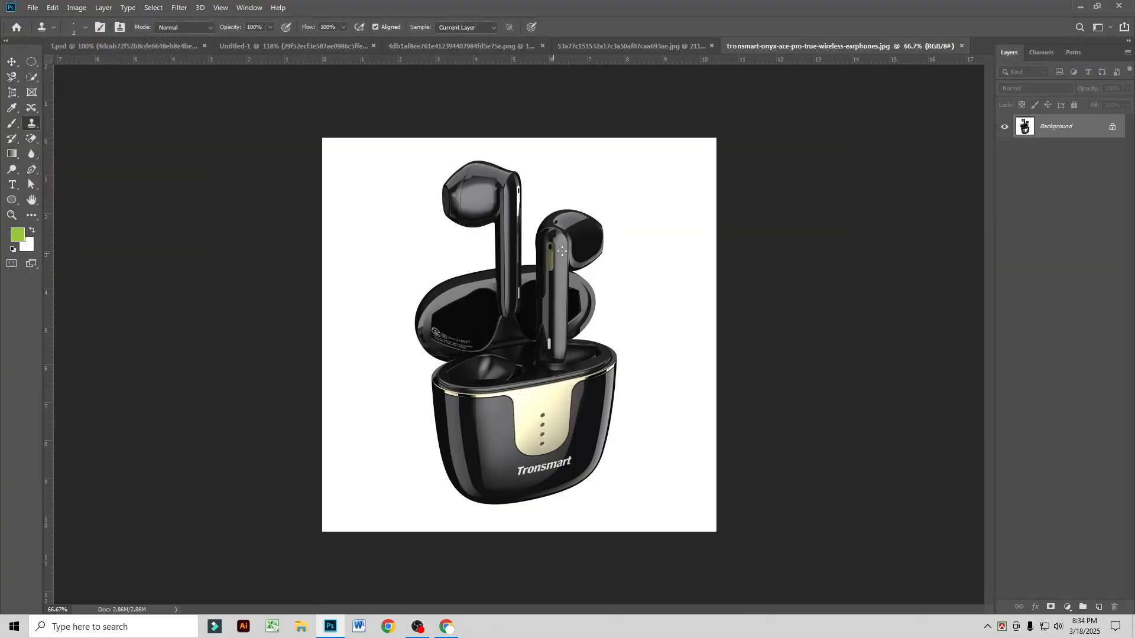
Step: Clone the earbuds and charging case onto the right side of the image with a 300 px Clone Stamp brush, sampling the left earbud
{"action": "right_click", "coordinate": [32, 124]}
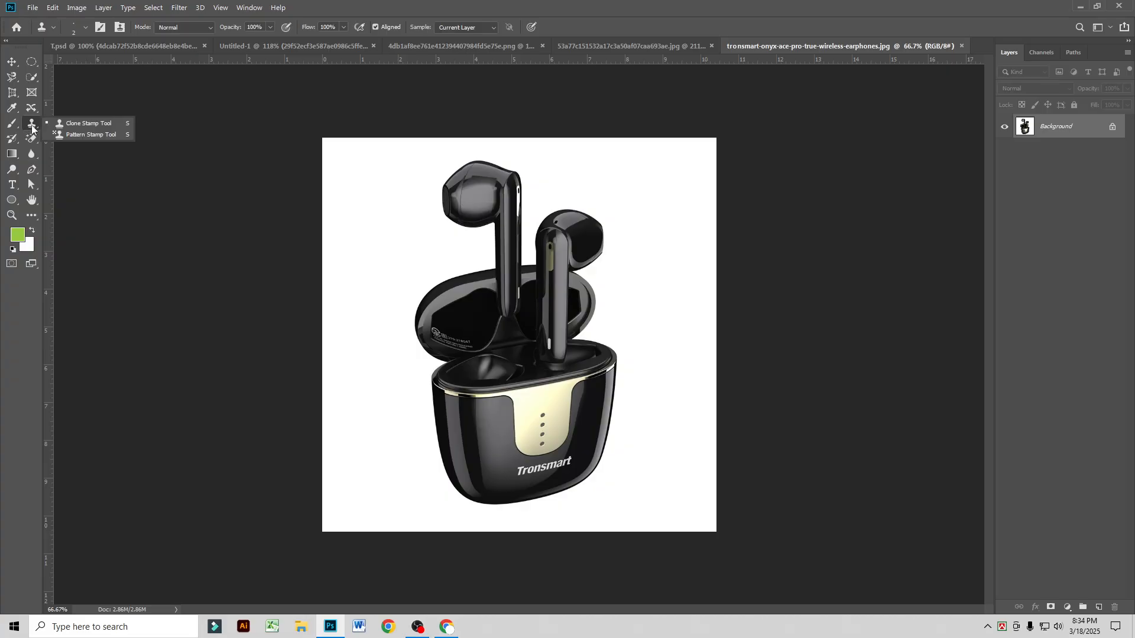
{"action": "left_click", "coordinate": [76, 123]}
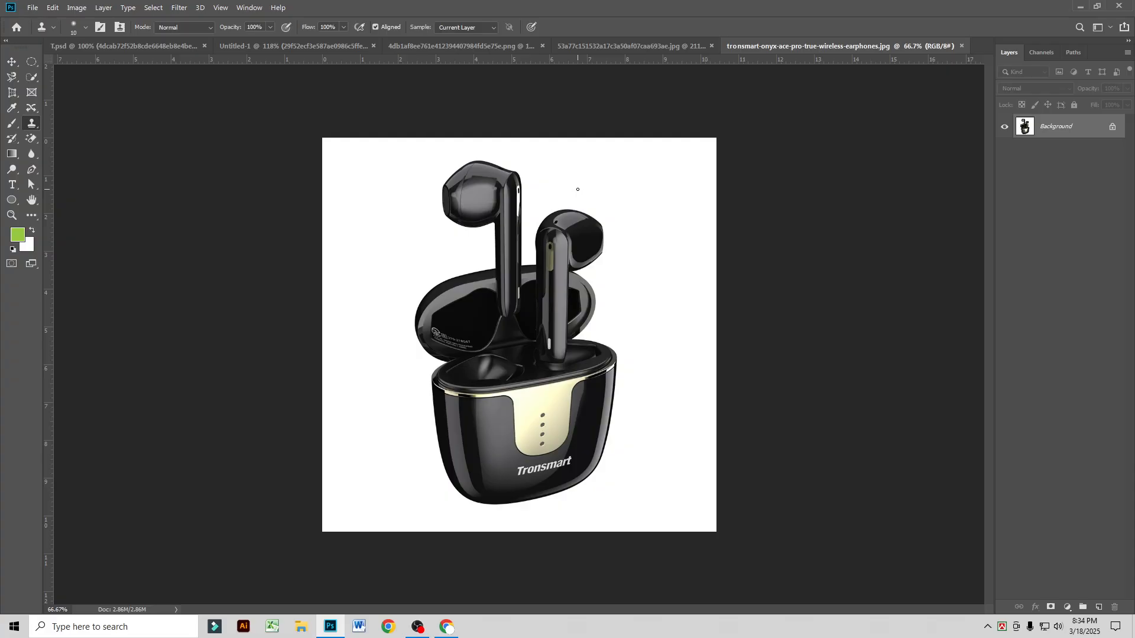
{"action": "key", "text": "bracketright"}
{"action": "key", "text": "bracketright"}
{"action": "key", "text": "bracketright"}
{"action": "key", "text": "bracketright"}
{"action": "key", "text": "bracketright"}
{"action": "key", "text": "bracketright"}
{"action": "key", "text": "bracketright"}
{"action": "key", "text": "bracketright"}
{"action": "key", "text": "bracketright"}
{"action": "key", "text": "bracketright"}
{"action": "key", "text": "bracketright"}
{"action": "left_click", "coordinate": [482, 196], "text": "alt"}
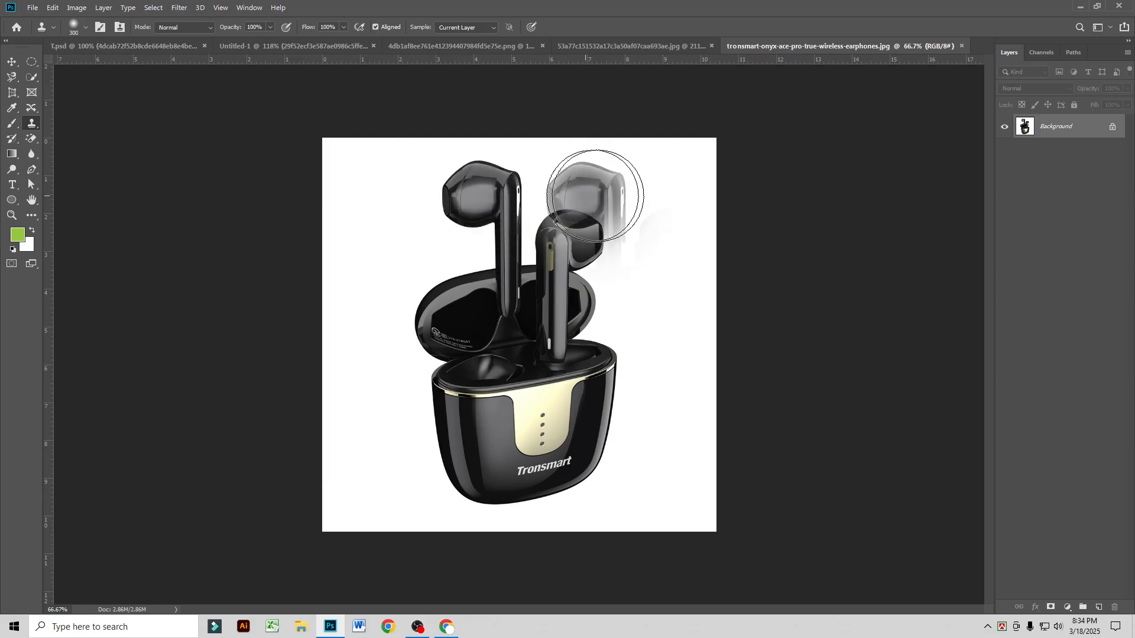
{"action": "mouse_move", "coordinate": [635, 198]}
{"action": "left_mouse_down"}
{"action": "mouse_move", "coordinate": [678, 247]}
{"action": "mouse_move", "coordinate": [648, 321]}
{"action": "mouse_move", "coordinate": [694, 379]}
{"action": "mouse_move", "coordinate": [678, 488]}
{"action": "mouse_move", "coordinate": [641, 479]}
{"action": "mouse_move", "coordinate": [628, 309]}
{"action": "mouse_move", "coordinate": [656, 257]}
{"action": "mouse_move", "coordinate": [618, 326]}
{"action": "mouse_move", "coordinate": [655, 450]}
{"action": "mouse_move", "coordinate": [689, 423]}
{"action": "mouse_move", "coordinate": [676, 293]}
{"action": "mouse_move", "coordinate": [654, 254]}
{"action": "mouse_move", "coordinate": [653, 208]}
{"action": "left_mouse_up"}
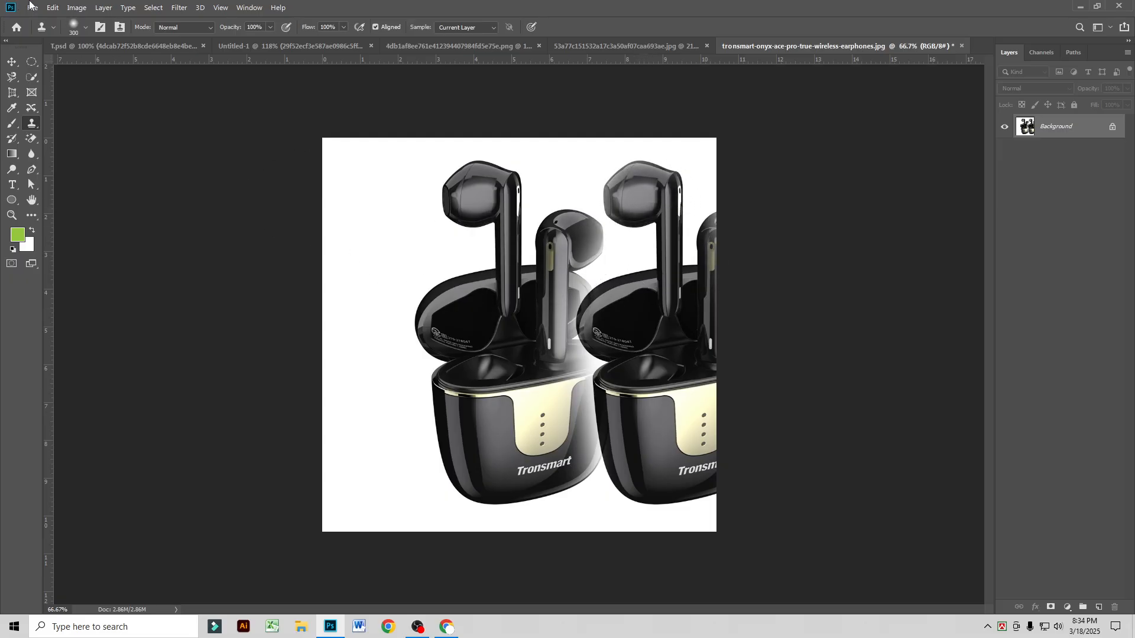
Step: In the Untitled-1 document, scale the figure layer down to about 60% and place it in the left half of the canvas
{"action": "left_click", "coordinate": [331, 47]}
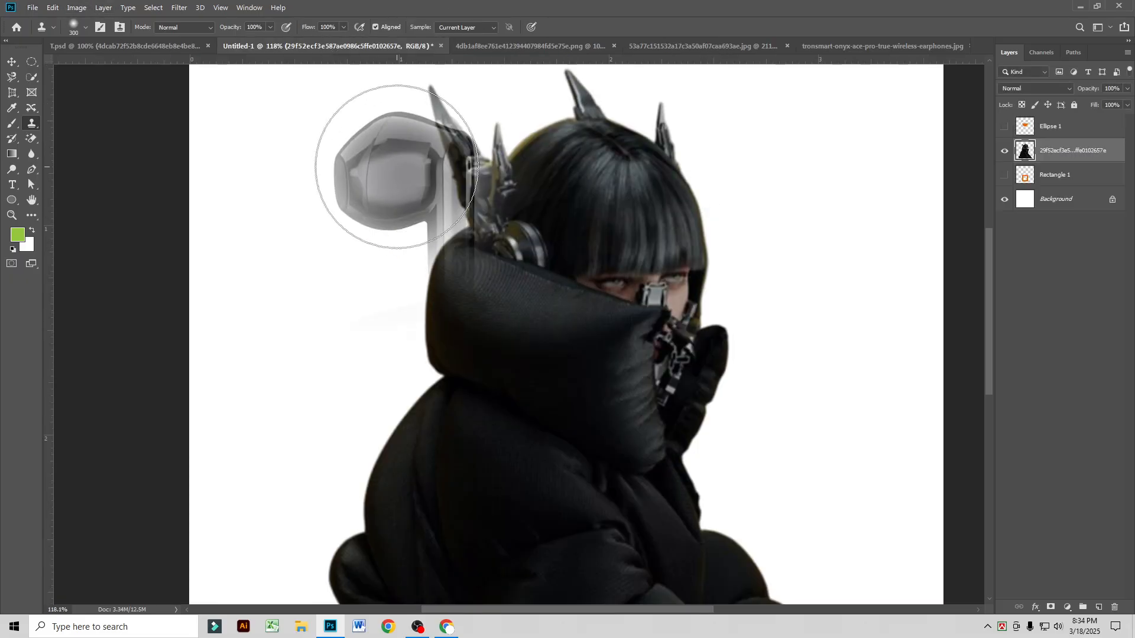
{"action": "scroll", "coordinate": [527, 234], "scroll_direction": "down", "scroll_amount": 2}
{"action": "left_click", "coordinate": [12, 61]}
{"action": "scroll", "coordinate": [562, 319], "scroll_direction": "down", "scroll_amount": 1}
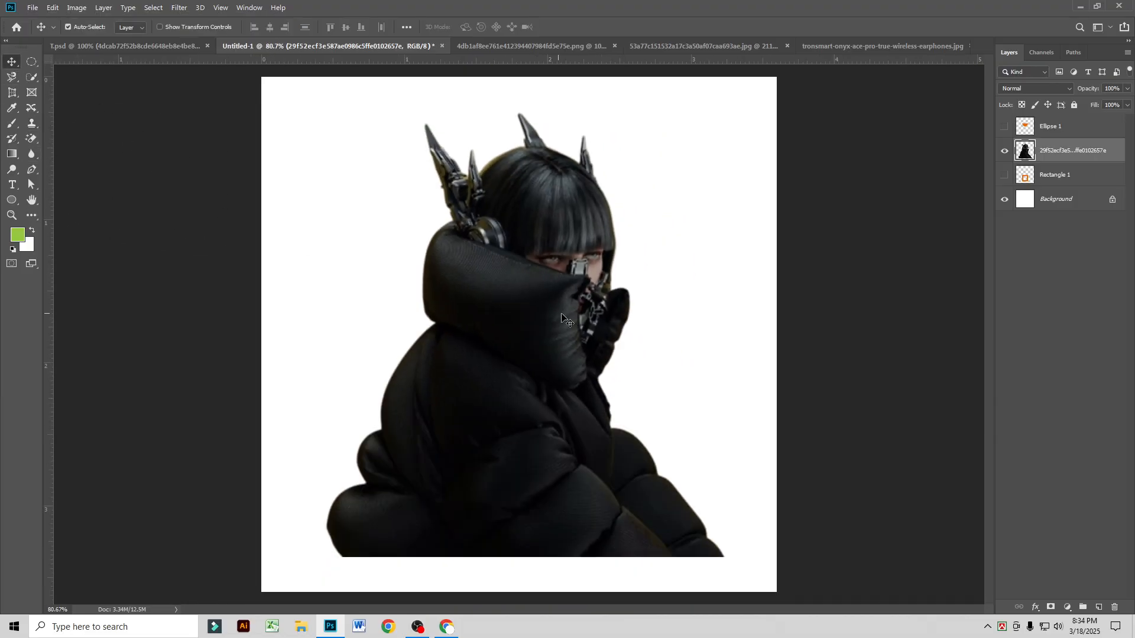
{"action": "key", "text": "ctrl+t"}
{"action": "left_click_drag", "start_coordinate": [731, 560], "coordinate": [562, 380]}
{"action": "left_click_drag", "start_coordinate": [366, 325], "coordinate": [405, 539]}
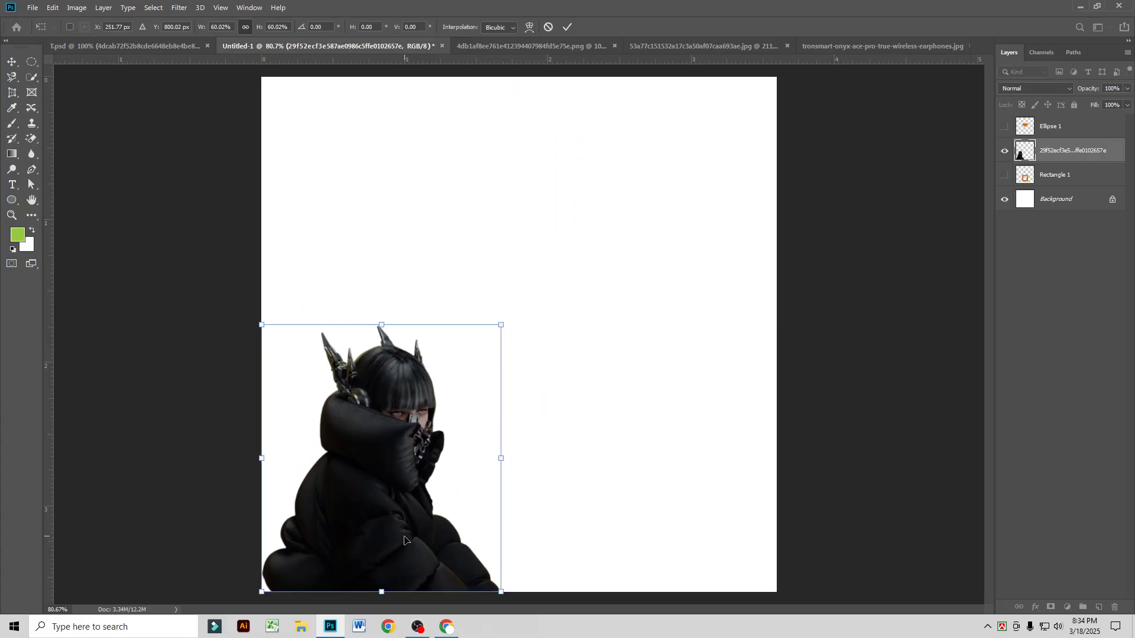
{"action": "key", "text": "Return"}
{"action": "left_click_drag", "start_coordinate": [368, 411], "coordinate": [372, 274]}
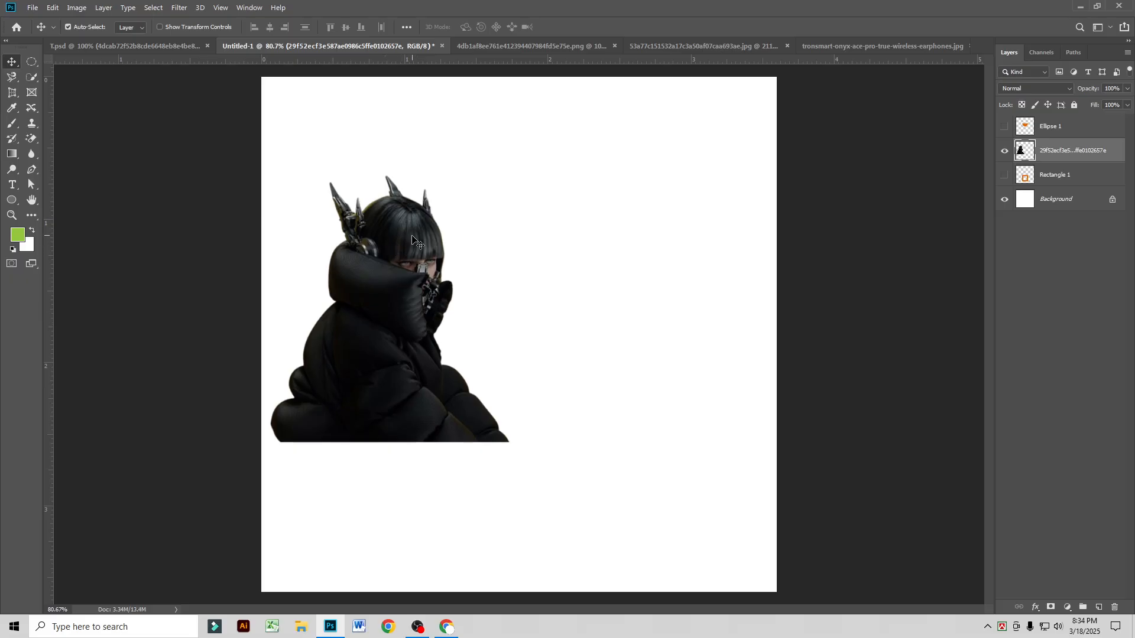
Step: Clone the whole figure onto the empty right half of the canvas, sampling beside its headpiece, and move the layer slightly up
{"action": "right_click", "coordinate": [32, 123]}
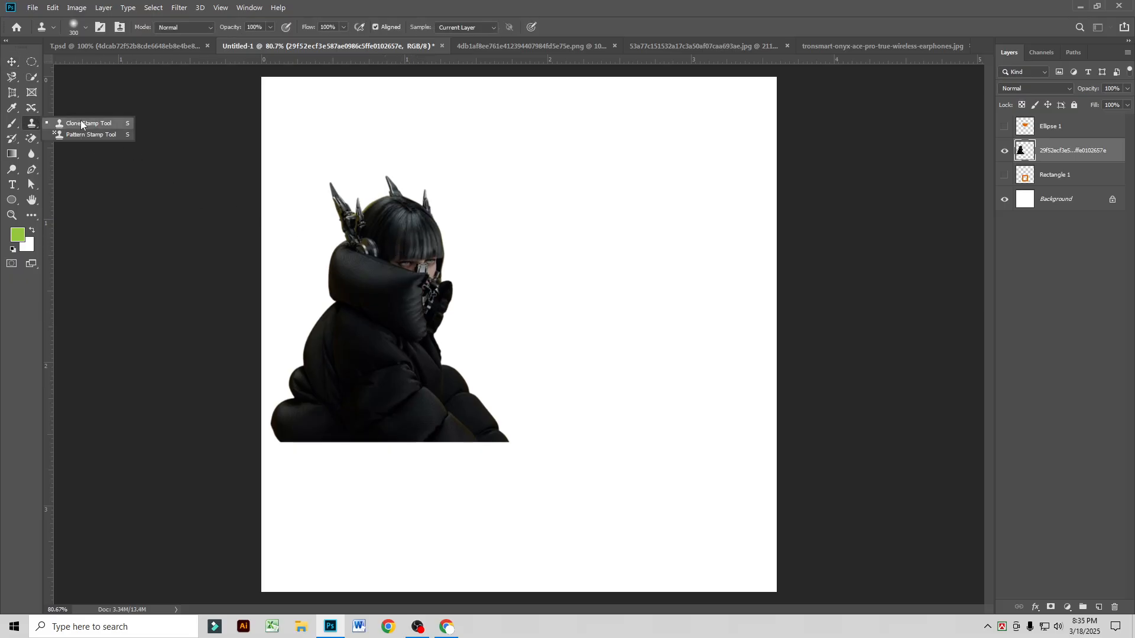
{"action": "left_click", "coordinate": [80, 119]}
{"action": "left_click_drag", "start_coordinate": [373, 220], "coordinate": [371, 195]}
{"action": "key", "text": "ctrl+z"}
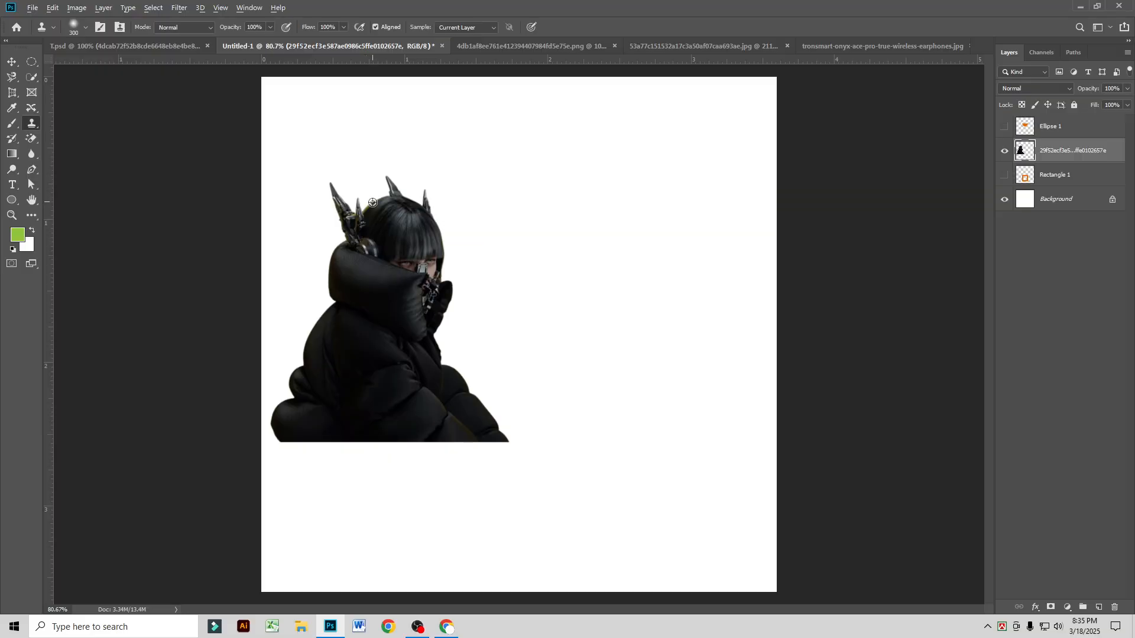
{"action": "left_click", "coordinate": [373, 203], "text": "alt"}
{"action": "mouse_move", "coordinate": [656, 218]}
{"action": "left_mouse_down"}
{"action": "mouse_move", "coordinate": [637, 339]}
{"action": "mouse_move", "coordinate": [700, 239]}
{"action": "mouse_move", "coordinate": [696, 314]}
{"action": "mouse_move", "coordinate": [672, 315]}
{"action": "mouse_move", "coordinate": [651, 276]}
{"action": "mouse_move", "coordinate": [649, 307]}
{"action": "mouse_move", "coordinate": [597, 410]}
{"action": "mouse_move", "coordinate": [629, 359]}
{"action": "mouse_move", "coordinate": [608, 447]}
{"action": "mouse_move", "coordinate": [671, 424]}
{"action": "mouse_move", "coordinate": [697, 346]}
{"action": "mouse_move", "coordinate": [752, 446]}
{"action": "mouse_move", "coordinate": [675, 460]}
{"action": "mouse_move", "coordinate": [613, 428]}
{"action": "mouse_move", "coordinate": [655, 231]}
{"action": "mouse_move", "coordinate": [652, 355]}
{"action": "mouse_move", "coordinate": [643, 230]}
{"action": "mouse_move", "coordinate": [617, 285]}
{"action": "mouse_move", "coordinate": [660, 300]}
{"action": "mouse_move", "coordinate": [641, 385]}
{"action": "mouse_move", "coordinate": [671, 427]}
{"action": "mouse_move", "coordinate": [605, 452]}
{"action": "mouse_move", "coordinate": [584, 437]}
{"action": "mouse_move", "coordinate": [674, 402]}
{"action": "mouse_move", "coordinate": [657, 438]}
{"action": "mouse_move", "coordinate": [762, 448]}
{"action": "mouse_move", "coordinate": [693, 415]}
{"action": "mouse_move", "coordinate": [664, 244]}
{"action": "mouse_move", "coordinate": [683, 203]}
{"action": "mouse_move", "coordinate": [673, 248]}
{"action": "left_mouse_up"}
{"action": "key", "text": "v"}
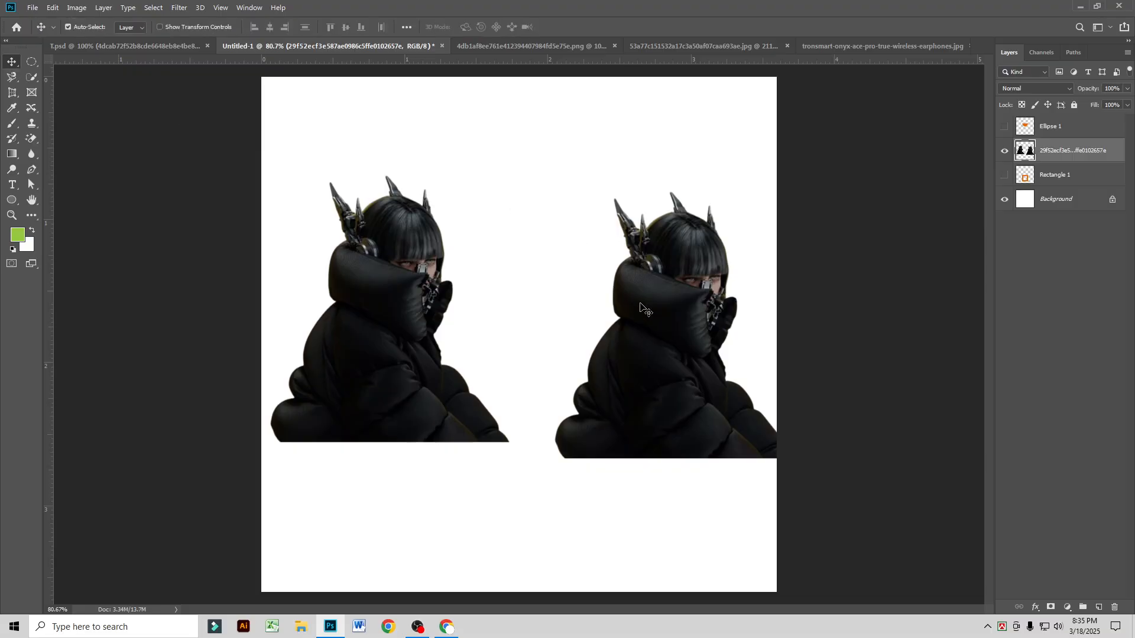
{"action": "mouse_move", "coordinate": [677, 332]}
{"action": "left_mouse_down"}
{"action": "mouse_move", "coordinate": [668, 285]}
{"action": "mouse_move", "coordinate": [692, 296]}
{"action": "left_mouse_up"}
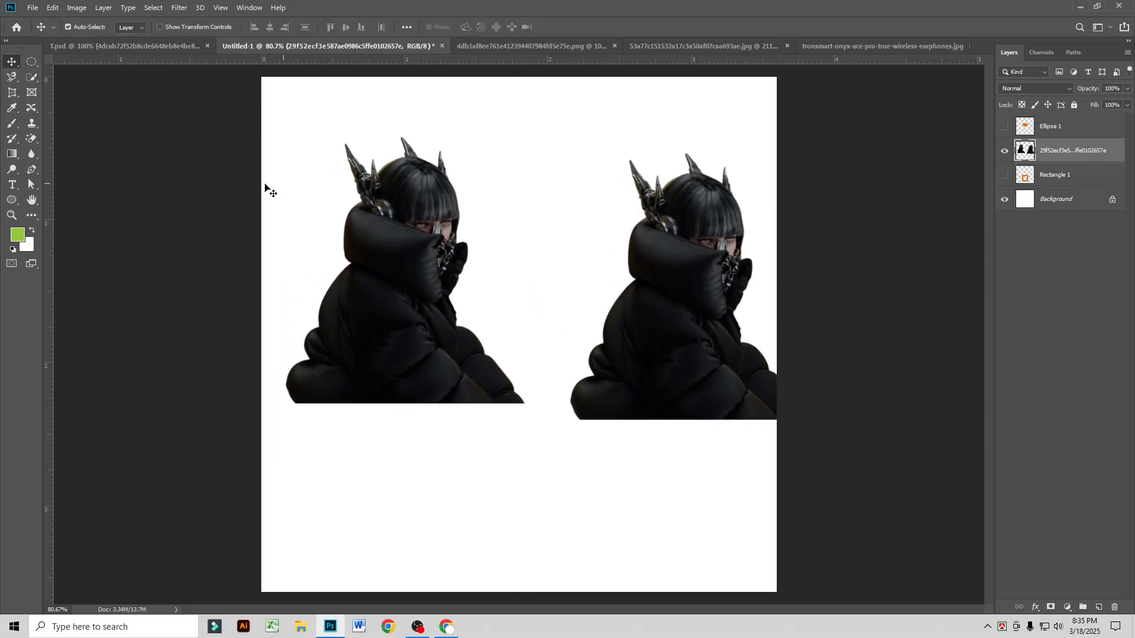
Step: Paint a black dotted pattern between the two figures with the Pattern Stamp tool, enlarging the brush to 70 px
{"action": "right_click", "coordinate": [33, 124]}
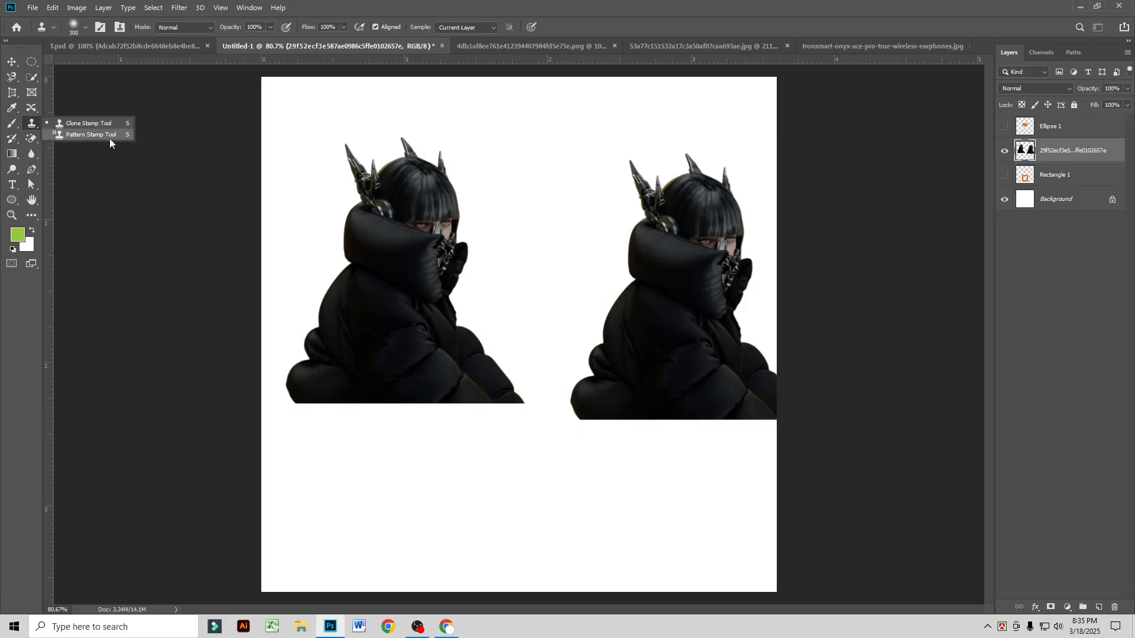
{"action": "left_click", "coordinate": [112, 136]}
{"action": "left_click", "coordinate": [381, 27]}
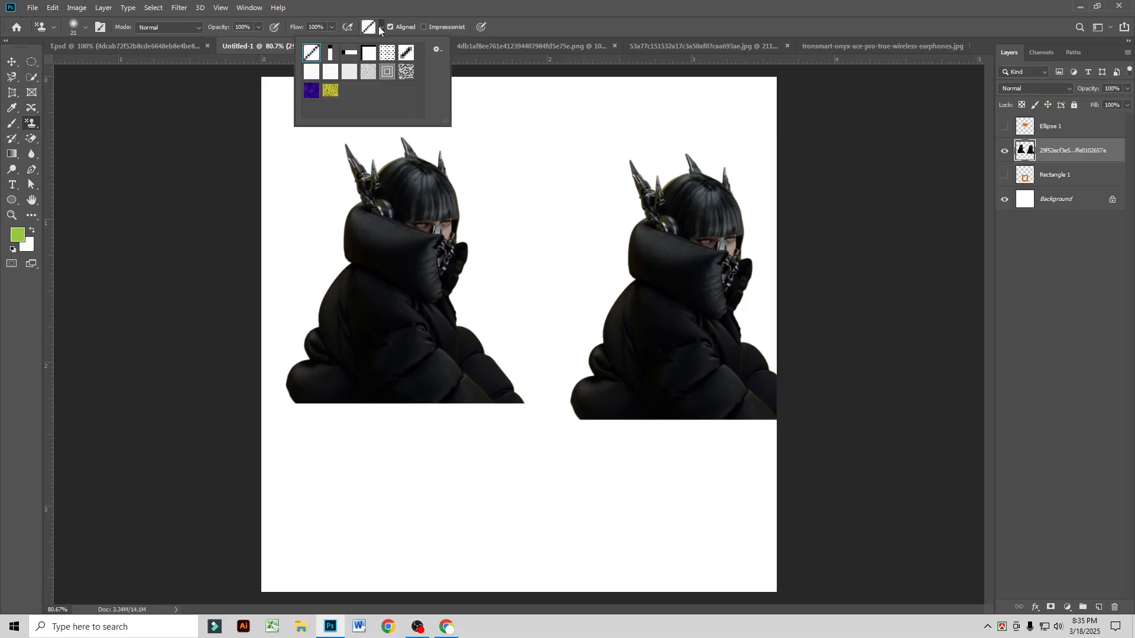
{"action": "left_click_drag", "start_coordinate": [485, 108], "coordinate": [490, 147]}
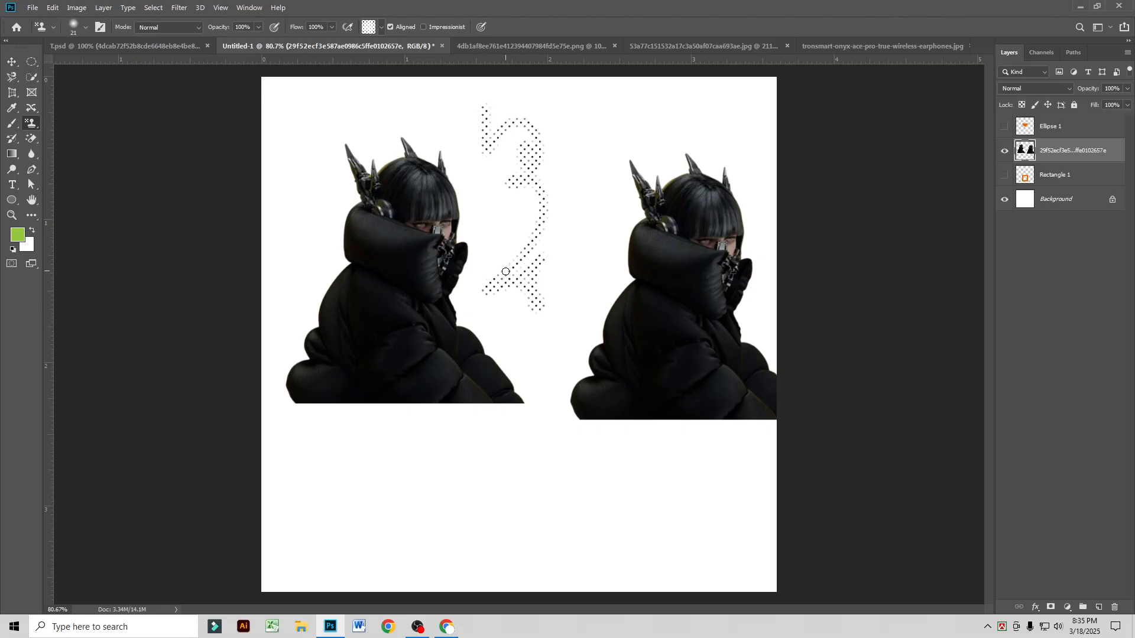
{"action": "mouse_move", "coordinate": [506, 226]}
{"action": "left_mouse_down"}
{"action": "mouse_move", "coordinate": [550, 238]}
{"action": "mouse_move", "coordinate": [587, 281]}
{"action": "mouse_move", "coordinate": [574, 228]}
{"action": "mouse_move", "coordinate": [513, 177]}
{"action": "left_mouse_up"}
Step: Paint a mottled black-and-white pattern over both figures and across the lower canvas with the 70 px Pattern Stamp brush
{"action": "left_click", "coordinate": [381, 27]}
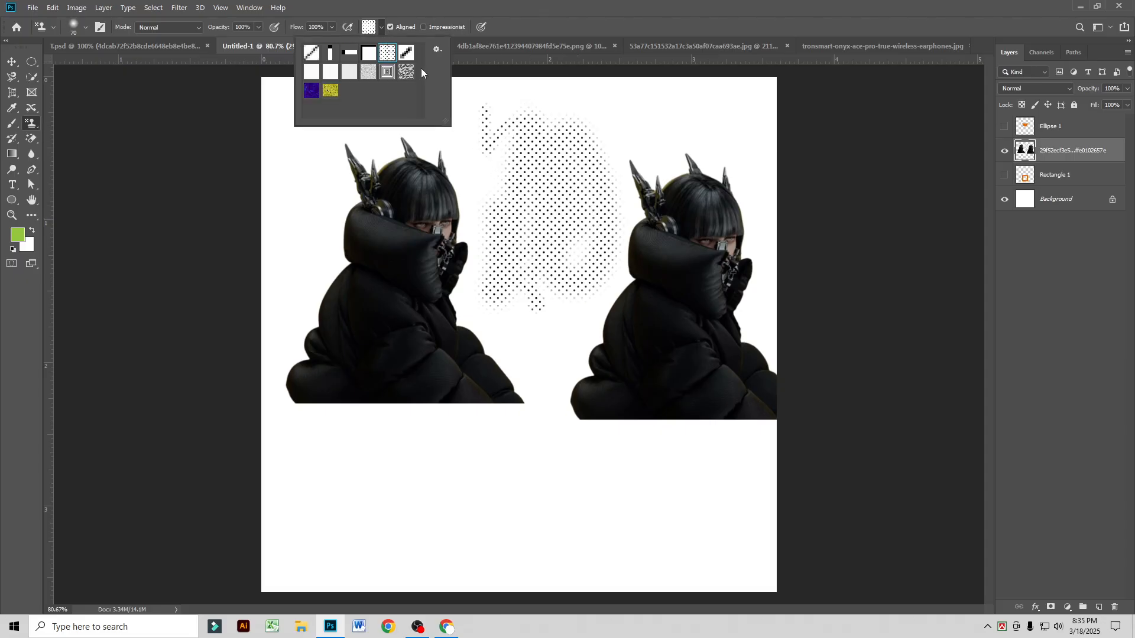
{"action": "left_click", "coordinate": [599, 127]}
{"action": "mouse_move", "coordinate": [656, 104]}
{"action": "left_mouse_down"}
{"action": "mouse_move", "coordinate": [695, 110]}
{"action": "mouse_move", "coordinate": [721, 203]}
{"action": "mouse_move", "coordinate": [570, 472]}
{"action": "mouse_move", "coordinate": [433, 478]}
{"action": "mouse_move", "coordinate": [448, 495]}
{"action": "mouse_move", "coordinate": [655, 533]}
{"action": "left_mouse_up"}
{"action": "mouse_move", "coordinate": [414, 426]}
{"action": "left_mouse_down"}
{"action": "mouse_move", "coordinate": [393, 380]}
{"action": "mouse_move", "coordinate": [354, 195]}
{"action": "mouse_move", "coordinate": [314, 130]}
{"action": "left_mouse_up"}
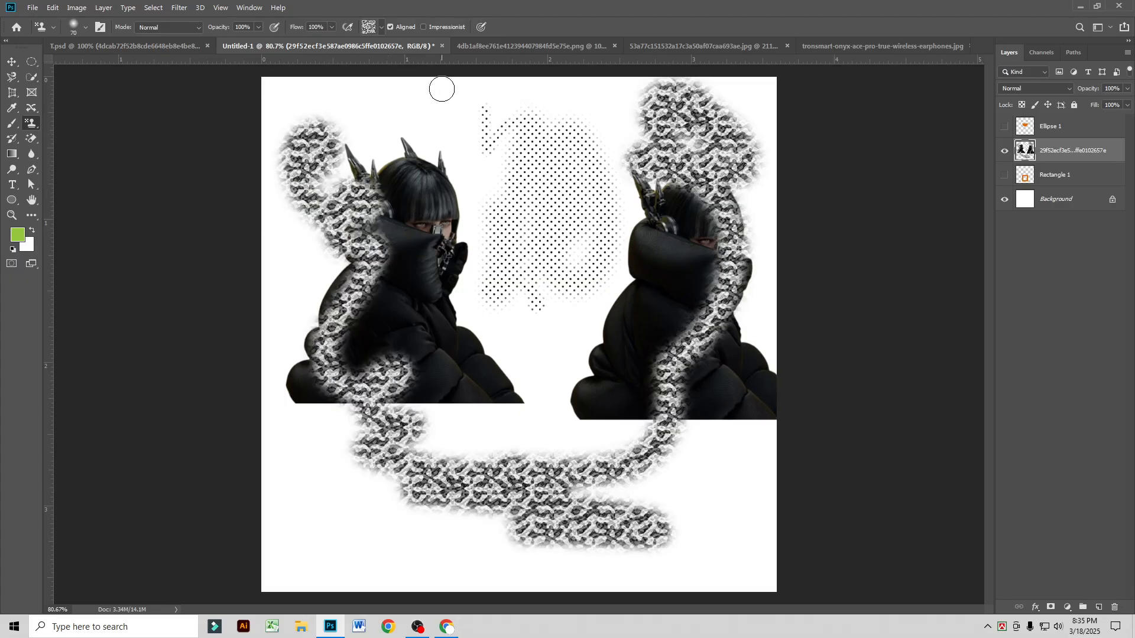
Step: Paint a grey horizontal-line pattern over the left figure and across the middle of the canvas with the Pattern Stamp tool
{"action": "left_click", "coordinate": [382, 27]}
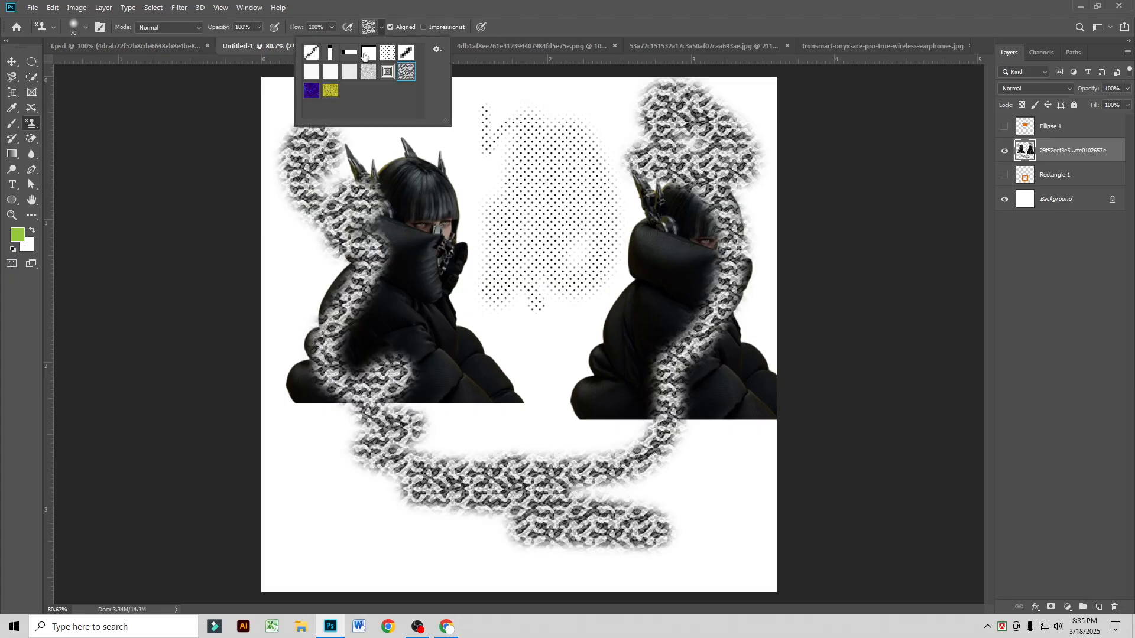
{"action": "left_click", "coordinate": [454, 163]}
{"action": "mouse_move", "coordinate": [454, 164]}
{"action": "left_mouse_down"}
{"action": "mouse_move", "coordinate": [438, 143]}
{"action": "mouse_move", "coordinate": [441, 408]}
{"action": "mouse_move", "coordinate": [489, 419]}
{"action": "mouse_move", "coordinate": [525, 356]}
{"action": "left_mouse_up"}
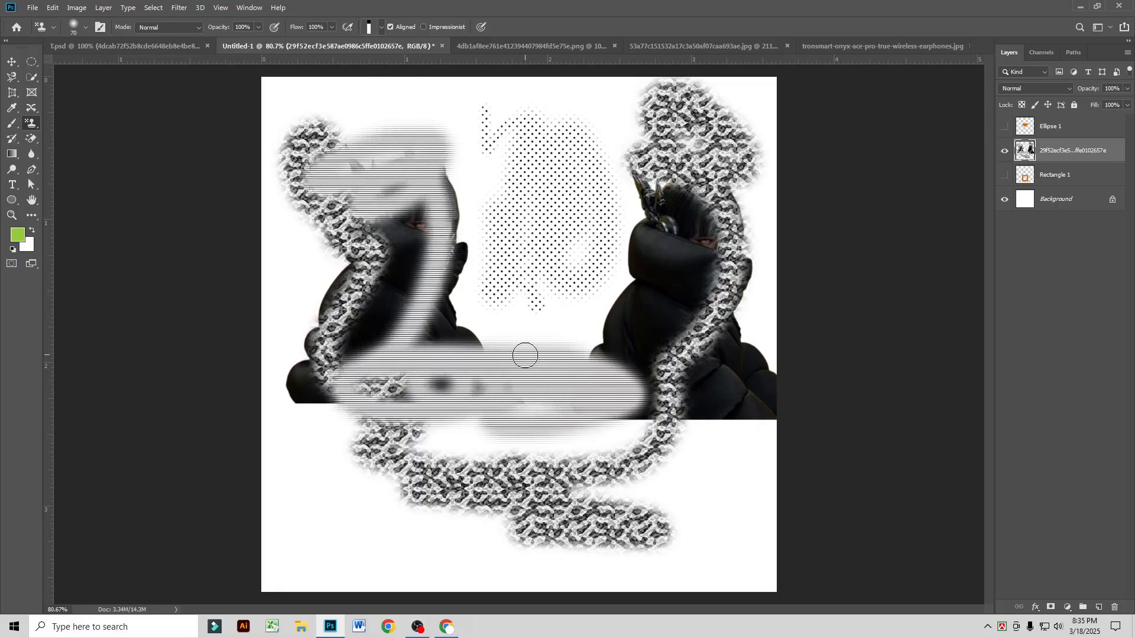
Step: Examine the tool variants grouped with the Brush, Stamp, History Brush and Eraser tools, ending on the Magic Eraser
{"action": "left_click", "coordinate": [25, 122]}
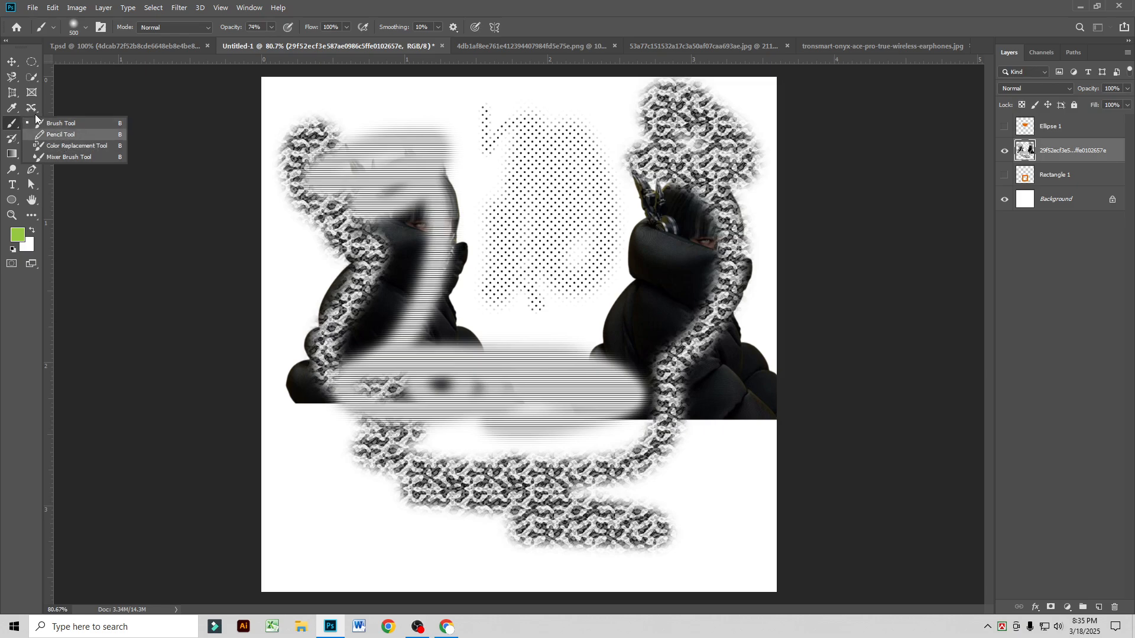
{"action": "left_click", "coordinate": [32, 126]}
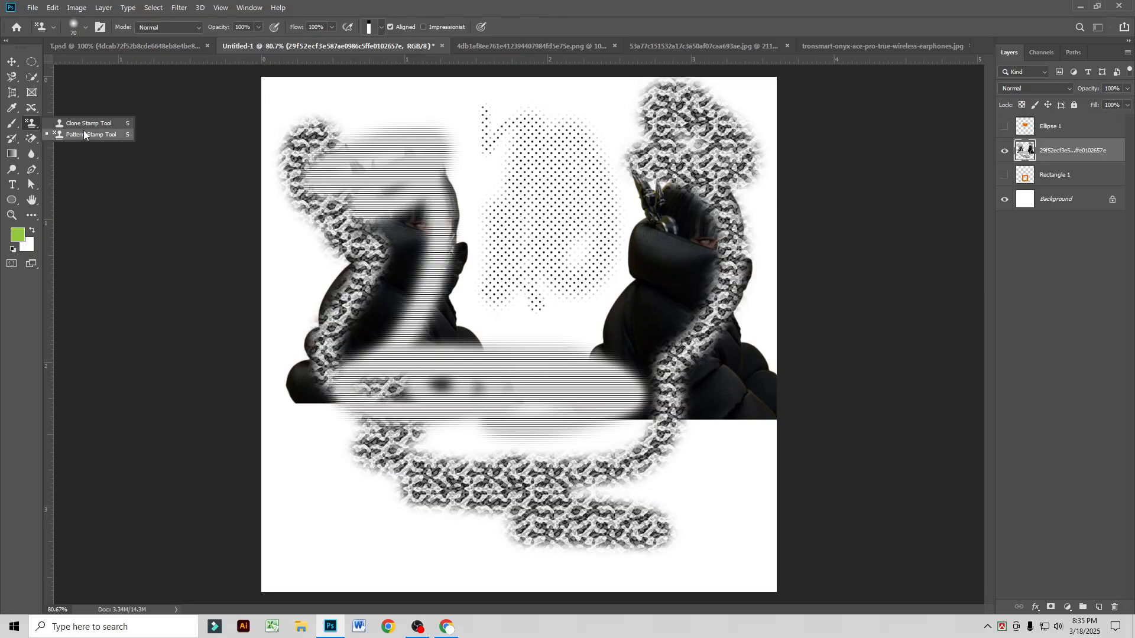
{"action": "left_click", "coordinate": [39, 127]}
{"action": "left_click", "coordinate": [8, 142]}
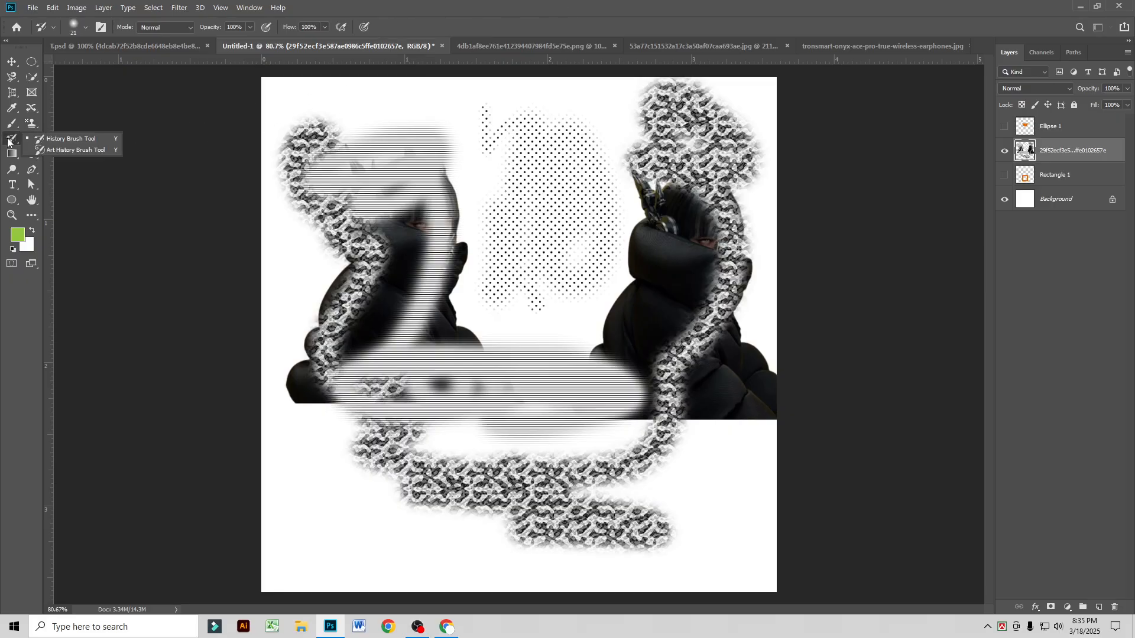
{"action": "left_click", "coordinate": [8, 142]}
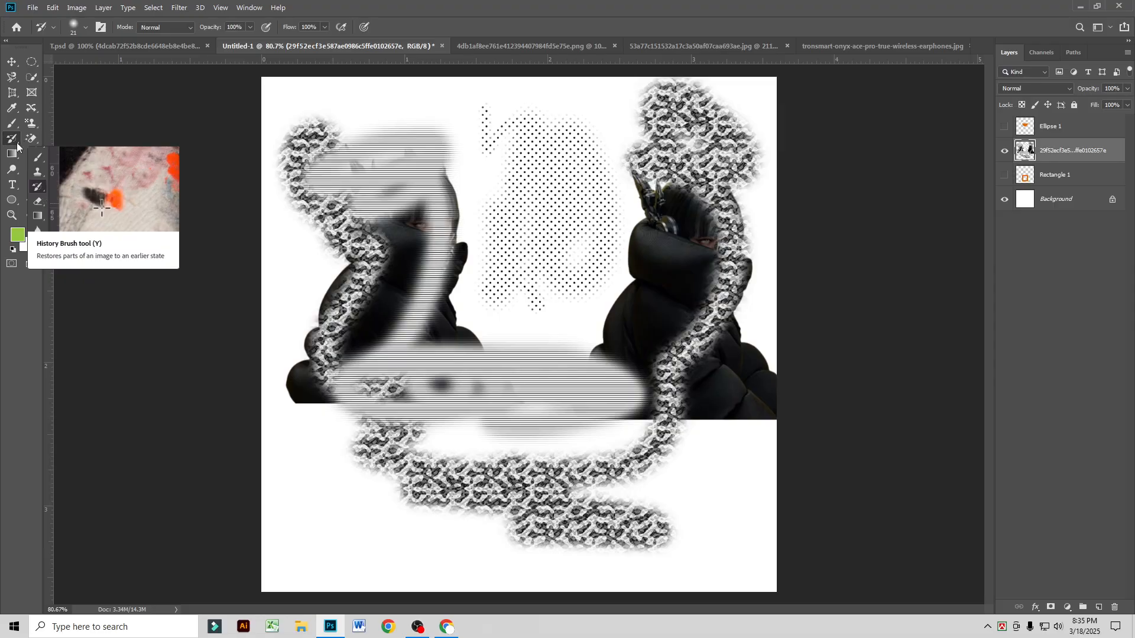
{"action": "left_click", "coordinate": [37, 141]}
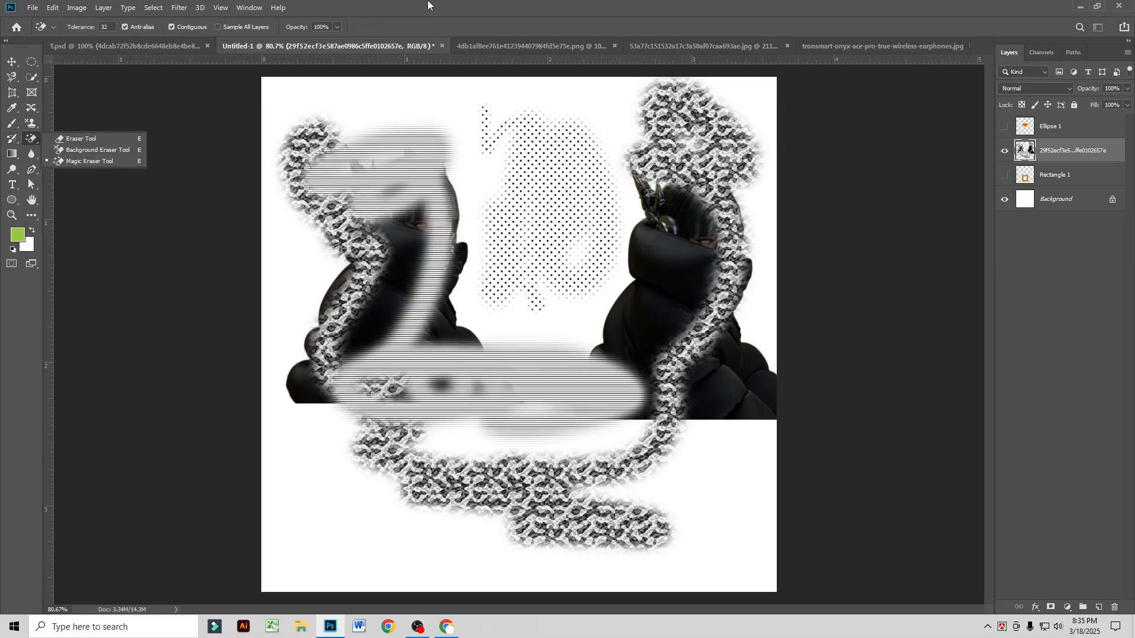
{"action": "left_click", "coordinate": [89, 160]}
Step: Close the Untitled-1 document without saving and switch to the PNG image of the figure with the red headpiece
{"action": "left_click", "coordinate": [441, 46]}
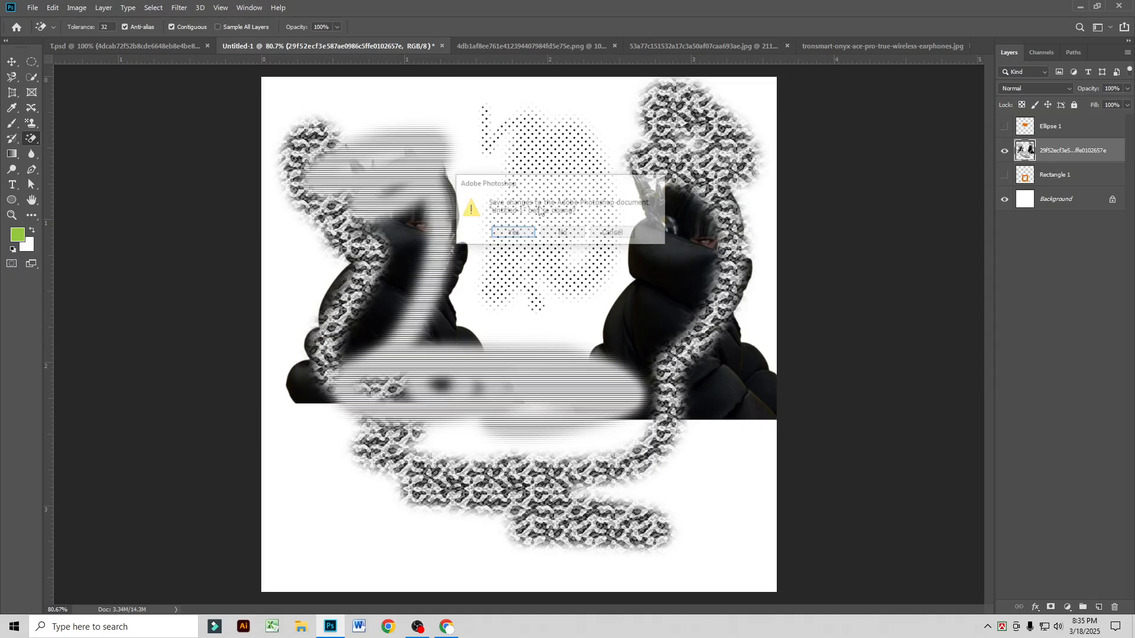
{"action": "left_click", "coordinate": [565, 234]}
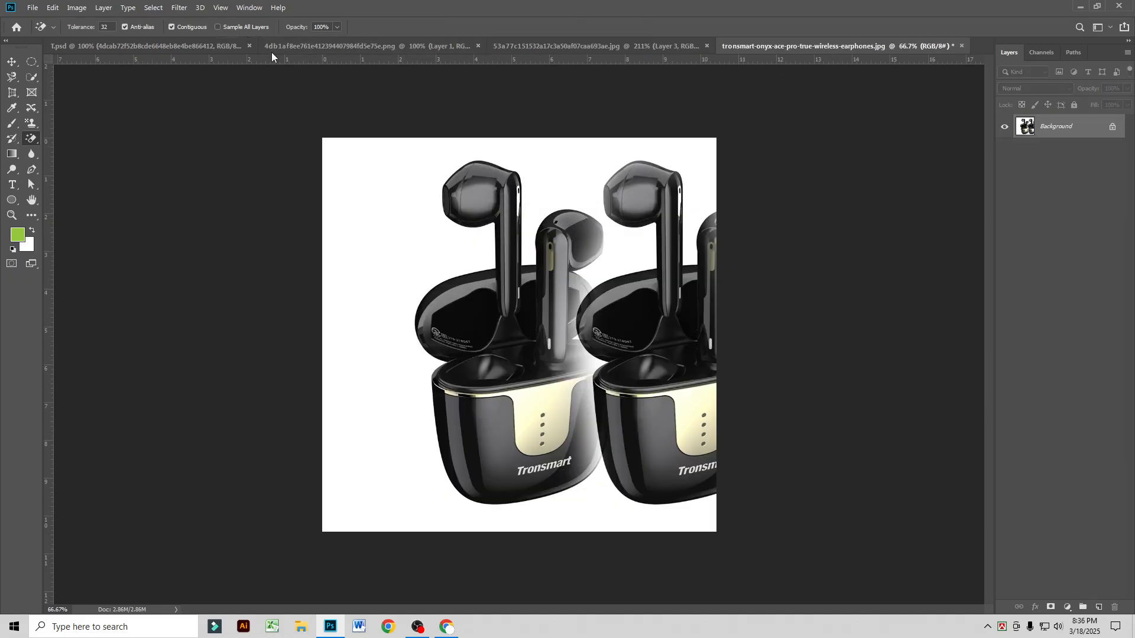
{"action": "left_click", "coordinate": [331, 51]}
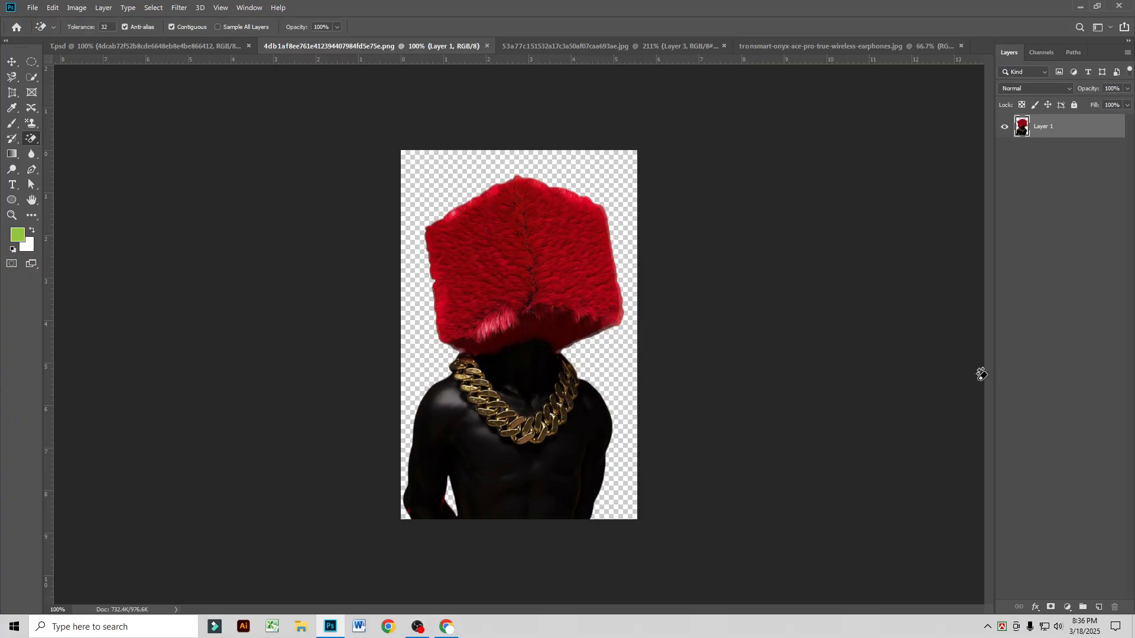
Step: Add a new layer beneath Layer 1 and fill it with the white background colour
{"action": "left_click", "coordinate": [1103, 609]}
{"action": "left_click_drag", "start_coordinate": [1074, 133], "coordinate": [1066, 173]}
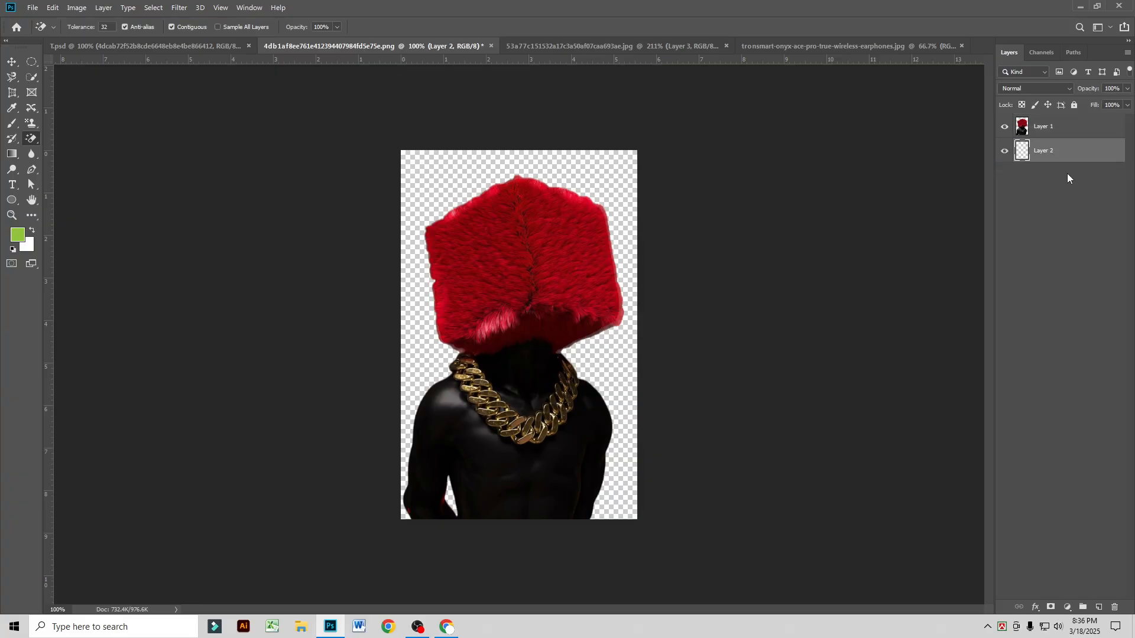
{"action": "key", "text": "ctrl+BackSpace"}
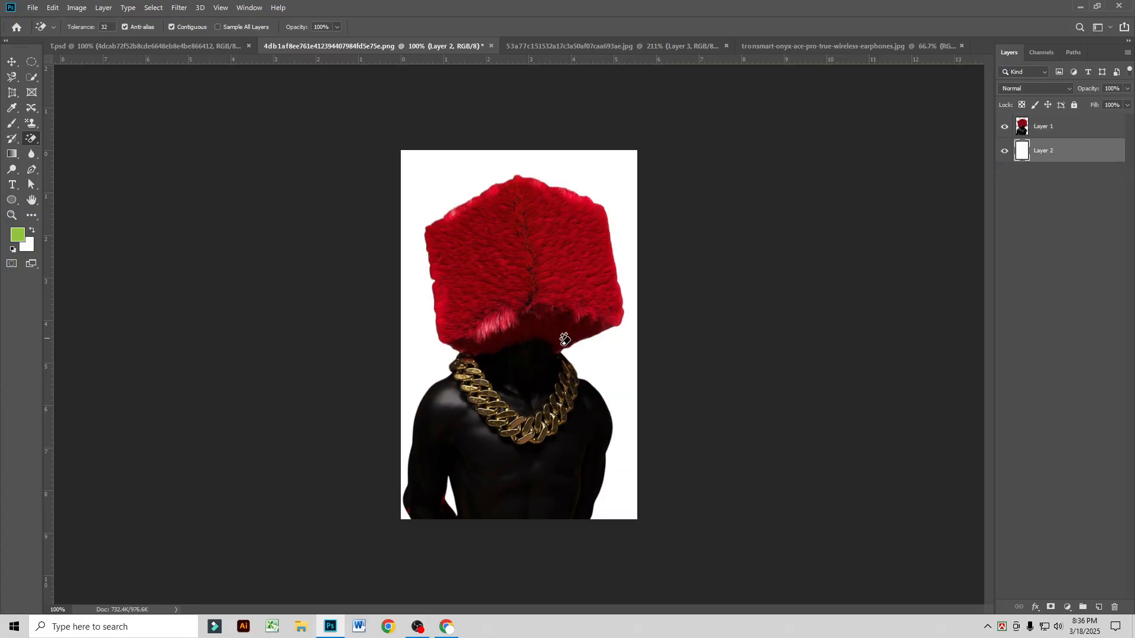
Step: Try the 150 px Eraser on the white Layer 2 near the headpiece's upper-left edge, and undo the stroke
{"action": "right_click", "coordinate": [31, 138]}
{"action": "left_click", "coordinate": [73, 142]}
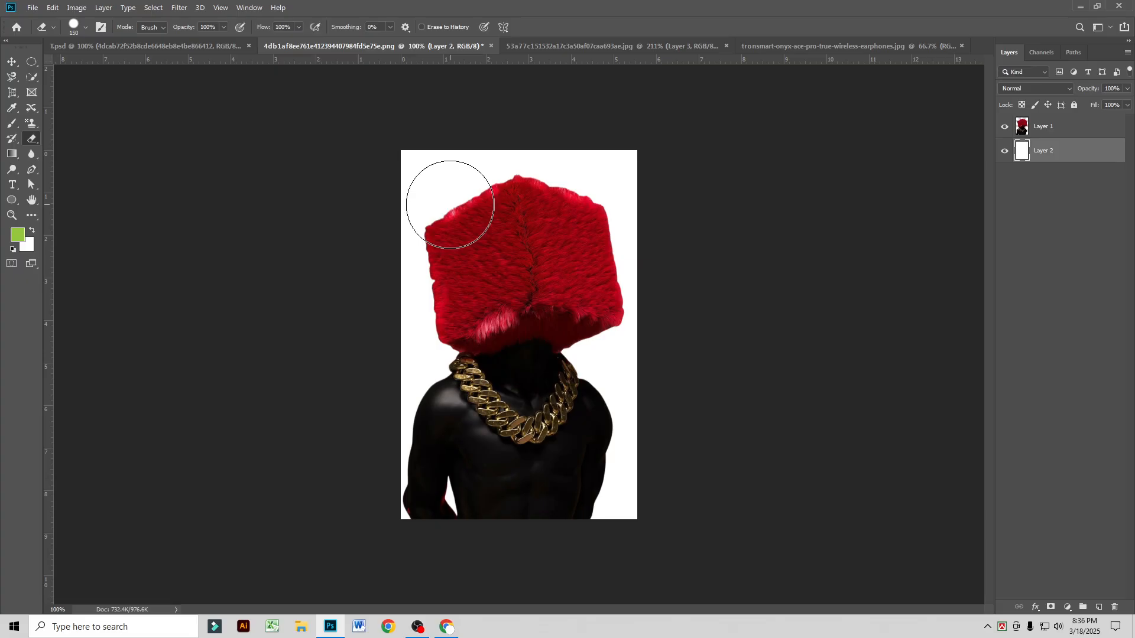
{"action": "left_click_drag", "start_coordinate": [446, 208], "coordinate": [493, 209]}
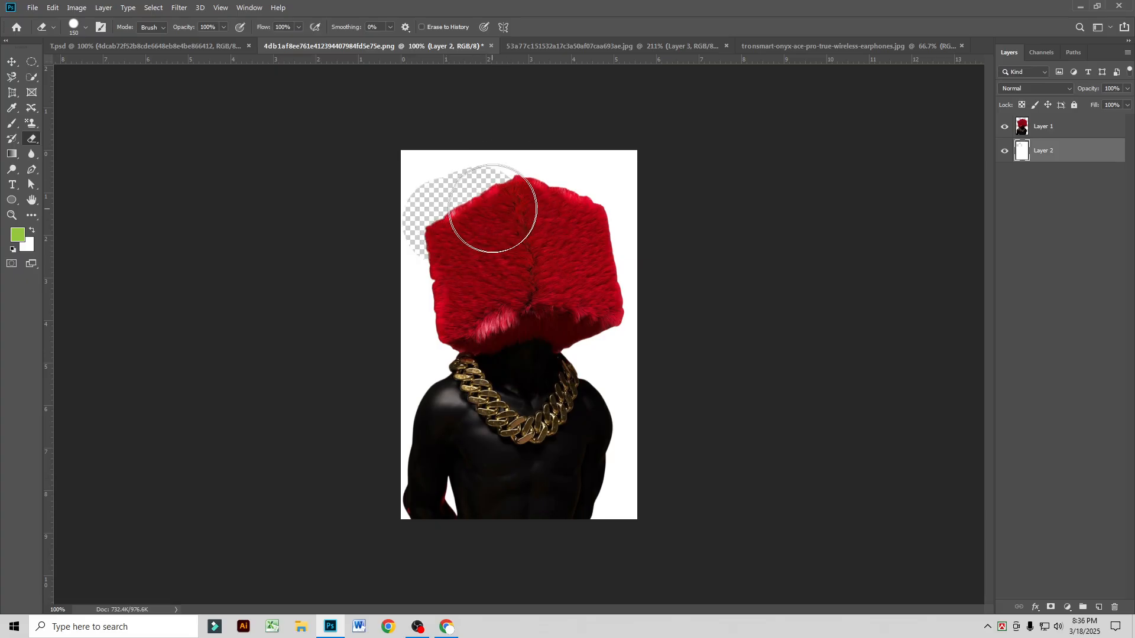
{"action": "key", "text": "ctrl+z"}
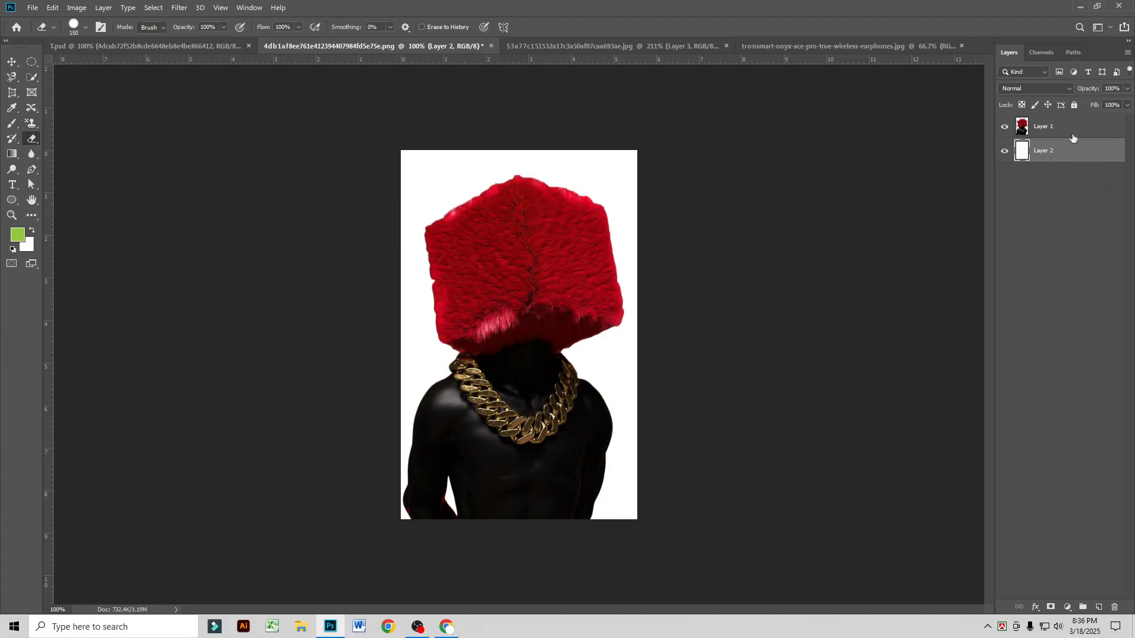
Step: Try erasing the red headpiece and part of the body on Layer 1 with the Eraser, and undo both strokes
{"action": "left_click", "coordinate": [1073, 138]}
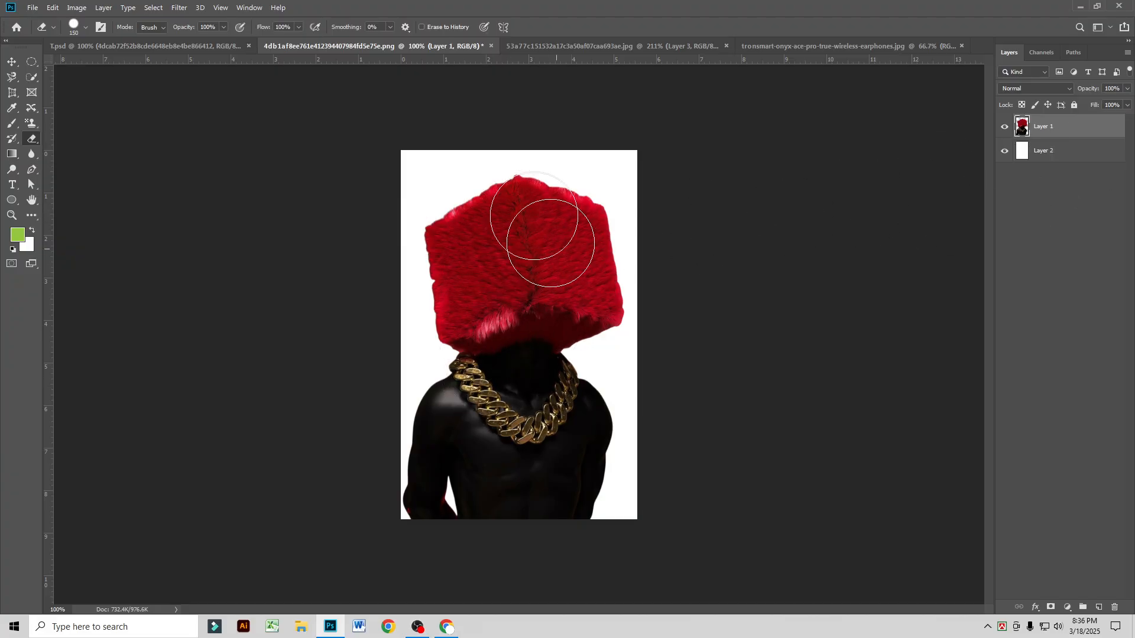
{"action": "mouse_move", "coordinate": [459, 177]}
{"action": "left_mouse_down"}
{"action": "mouse_move", "coordinate": [557, 195]}
{"action": "mouse_move", "coordinate": [605, 255]}
{"action": "mouse_move", "coordinate": [613, 311]}
{"action": "mouse_move", "coordinate": [599, 272]}
{"action": "mouse_move", "coordinate": [503, 216]}
{"action": "mouse_move", "coordinate": [452, 260]}
{"action": "mouse_move", "coordinate": [458, 295]}
{"action": "mouse_move", "coordinate": [441, 312]}
{"action": "mouse_move", "coordinate": [519, 300]}
{"action": "mouse_move", "coordinate": [595, 314]}
{"action": "mouse_move", "coordinate": [499, 302]}
{"action": "left_mouse_up"}
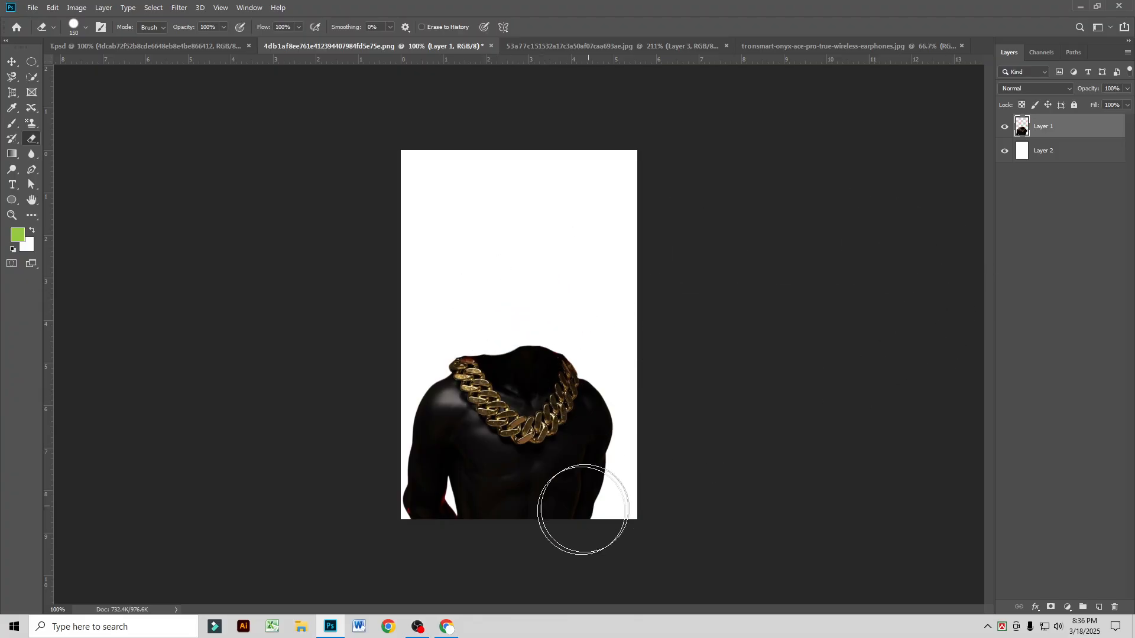
{"action": "mouse_move", "coordinate": [583, 510]}
{"action": "left_mouse_down"}
{"action": "mouse_move", "coordinate": [555, 514]}
{"action": "mouse_move", "coordinate": [527, 538]}
{"action": "mouse_move", "coordinate": [485, 500]}
{"action": "mouse_move", "coordinate": [435, 499]}
{"action": "mouse_move", "coordinate": [519, 481]}
{"action": "mouse_move", "coordinate": [670, 505]}
{"action": "mouse_move", "coordinate": [514, 425]}
{"action": "mouse_move", "coordinate": [486, 382]}
{"action": "mouse_move", "coordinate": [474, 413]}
{"action": "left_mouse_up"}
{"action": "key", "text": "ctrl+z"}
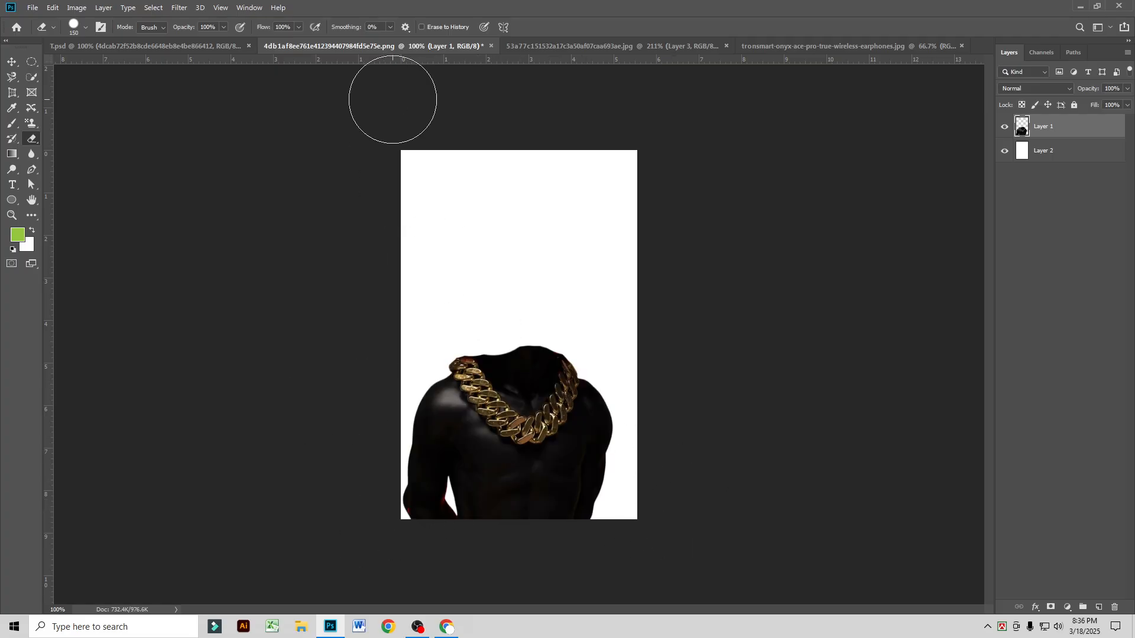
{"action": "key", "text": "ctrl+z"}
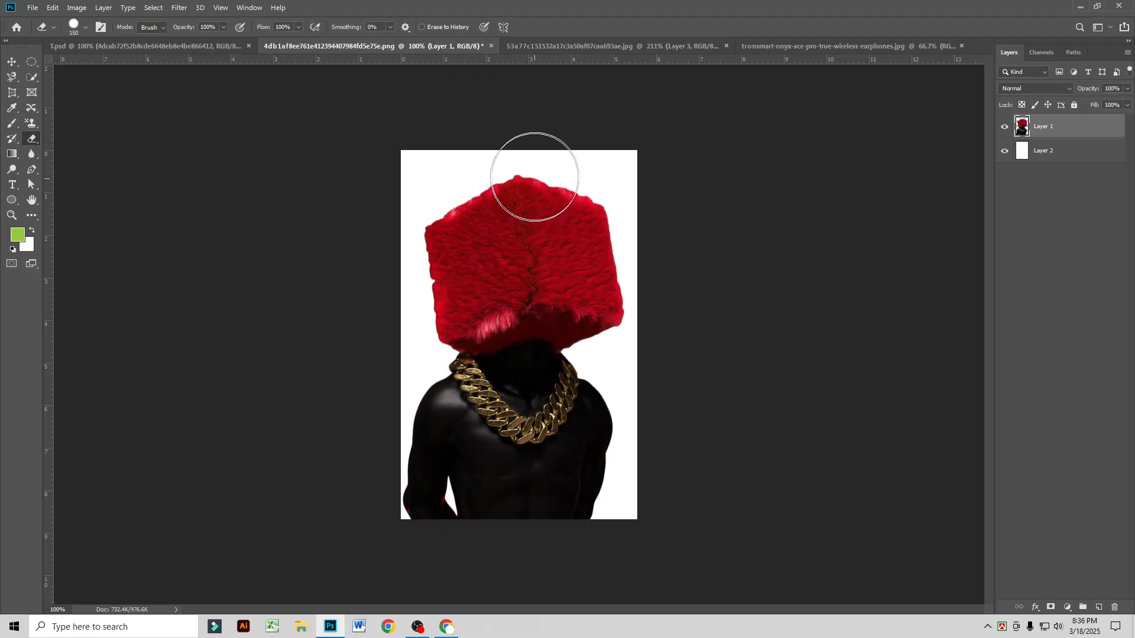
Step: Try erasing single round spots from the headpiece and the gold chain on Layer 1, and undo them all
{"action": "left_click", "coordinate": [521, 249]}
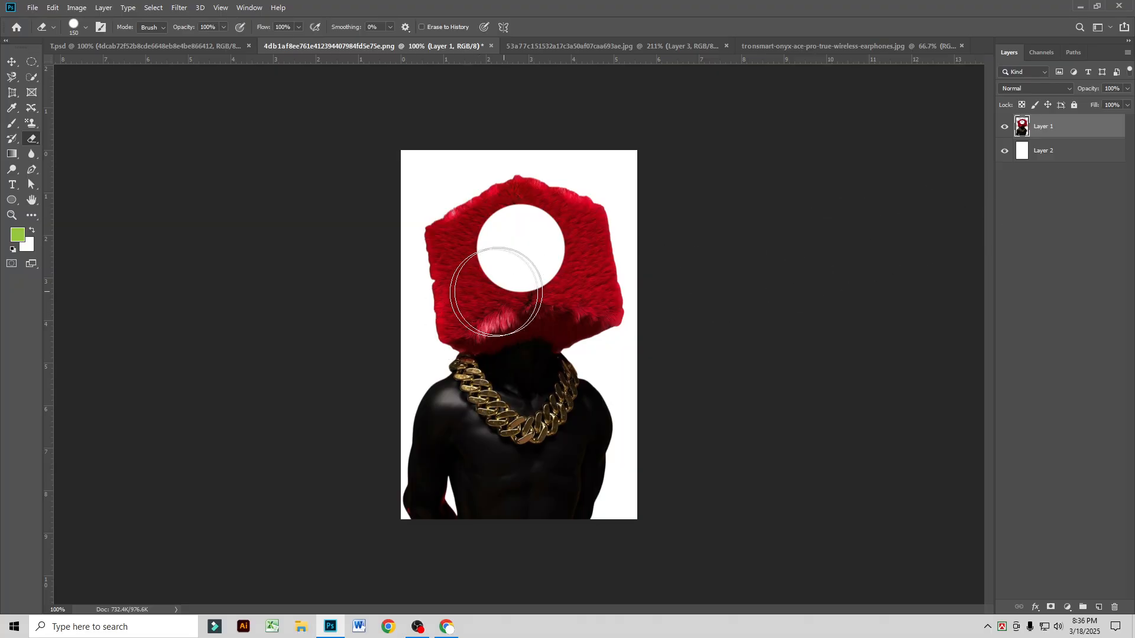
{"action": "left_click", "coordinate": [517, 276]}
{"action": "left_click", "coordinate": [524, 414]}
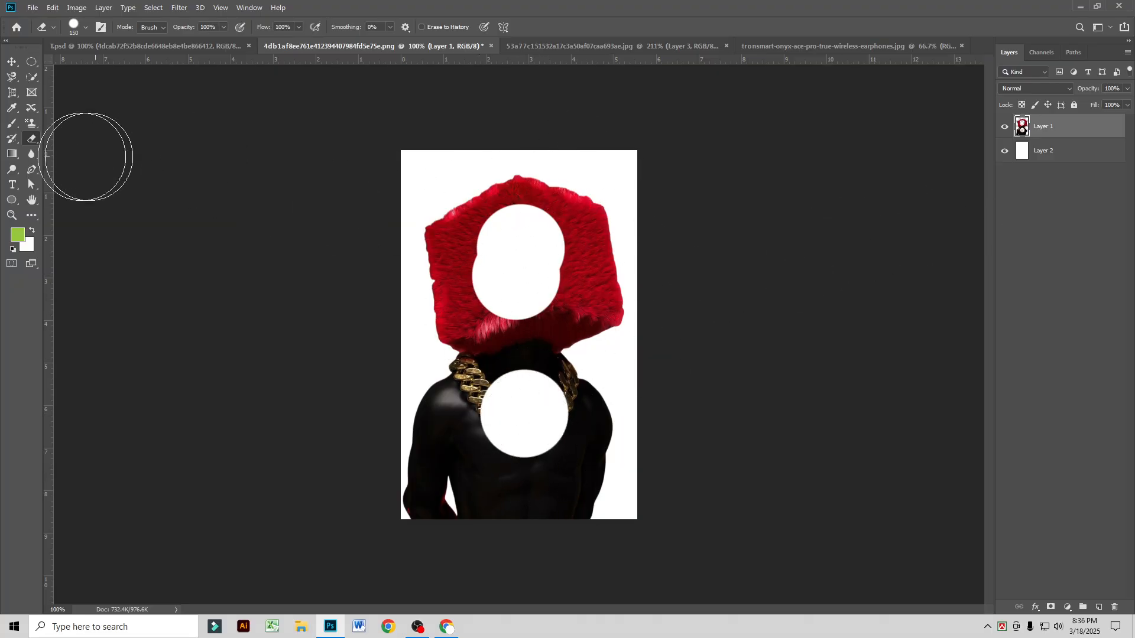
{"action": "key", "text": "ctrl+z"}
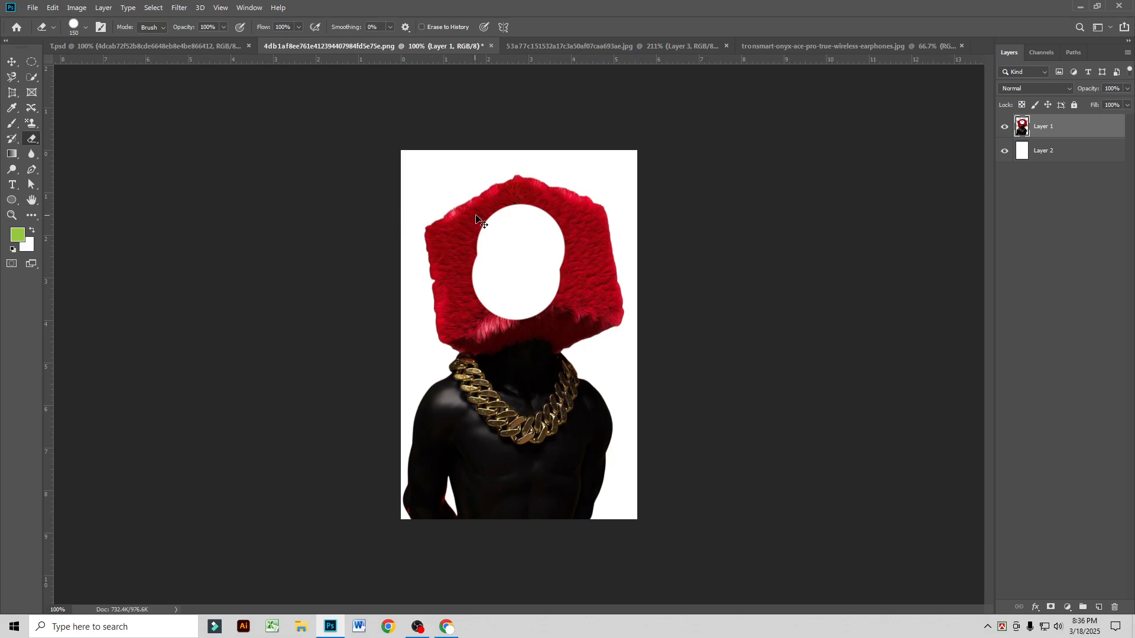
{"action": "key", "text": "ctrl+z"}
{"action": "key", "text": "ctrl+z"}
Step: Fill Layer 2 with the green foreground colour and merge it with Layer 1
{"action": "right_click", "coordinate": [35, 142]}
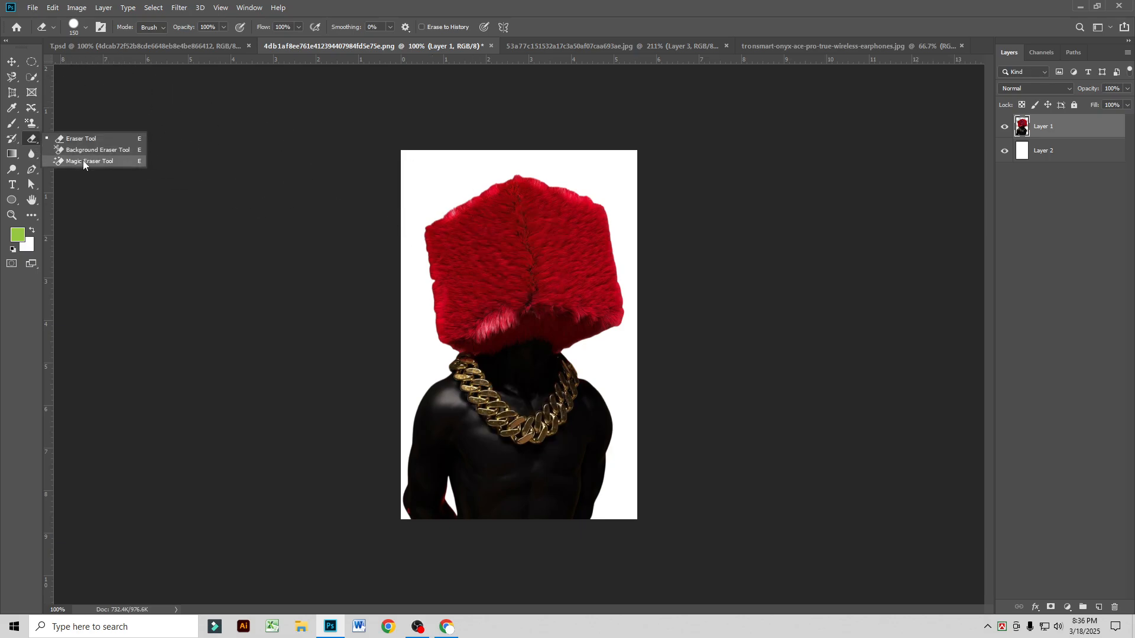
{"action": "left_click", "coordinate": [1060, 150]}
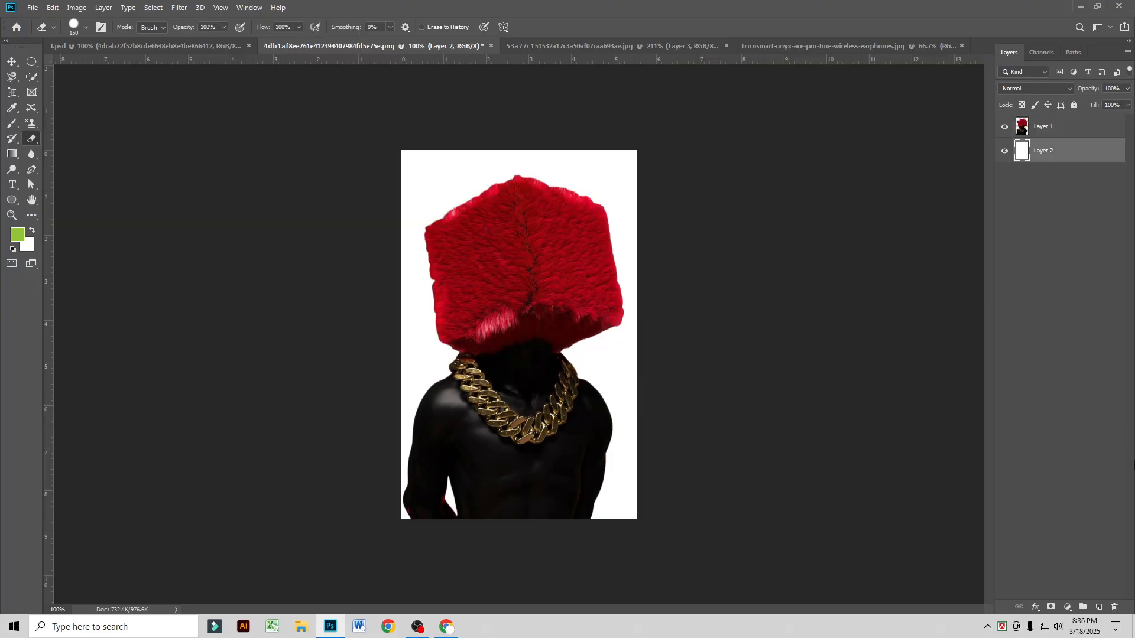
{"action": "key", "text": "alt+BackSpace"}
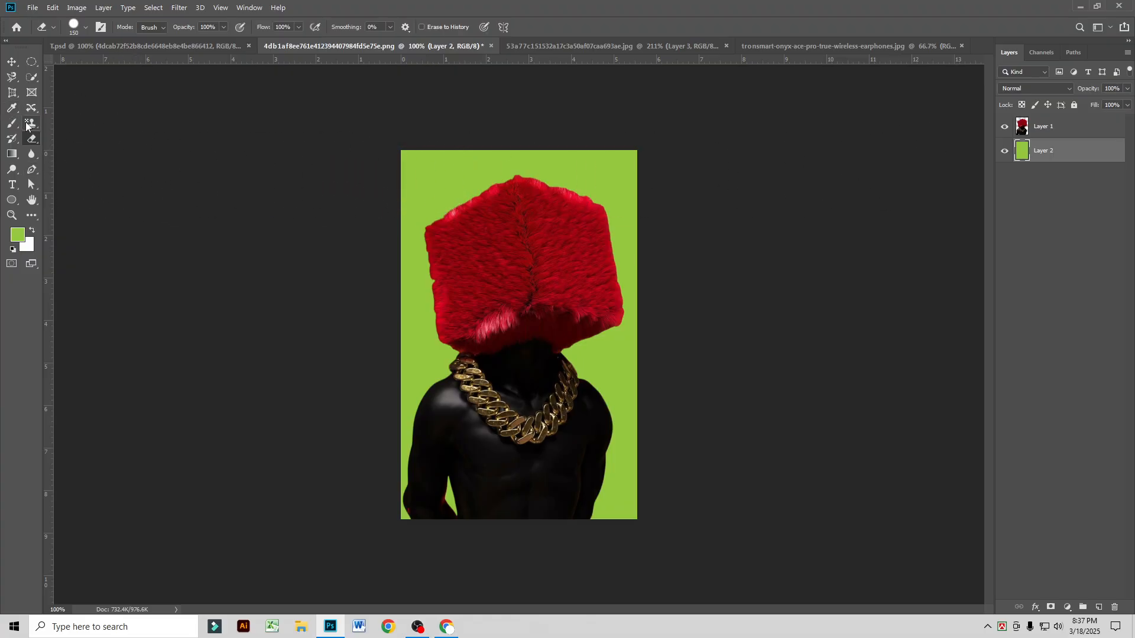
{"action": "left_click", "coordinate": [1078, 133], "text": "shift"}
{"action": "key", "text": "ctrl+e"}
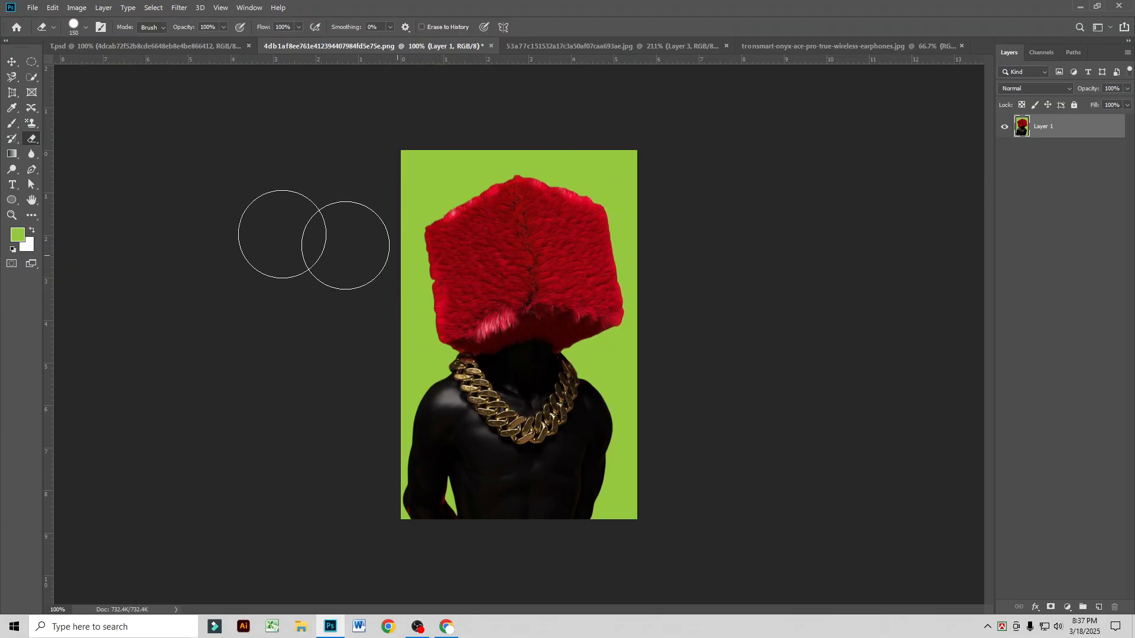
Step: Try the 70 px Background Eraser on the green area in the image's upper-left corner, and undo the erasure
{"action": "right_click", "coordinate": [33, 141]}
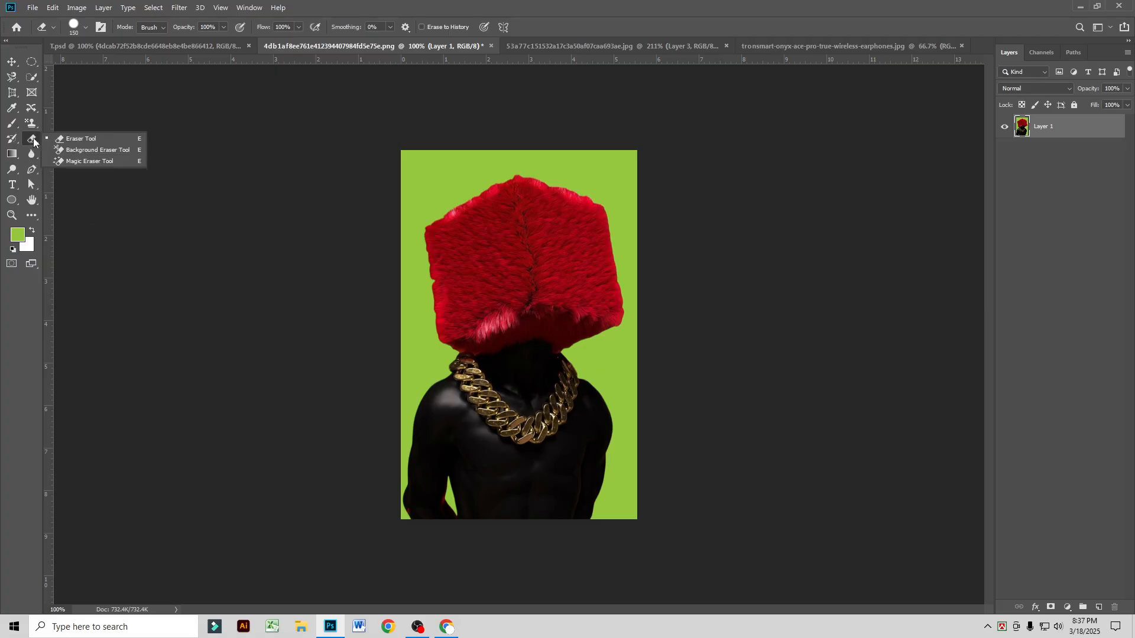
{"action": "left_click", "coordinate": [96, 152]}
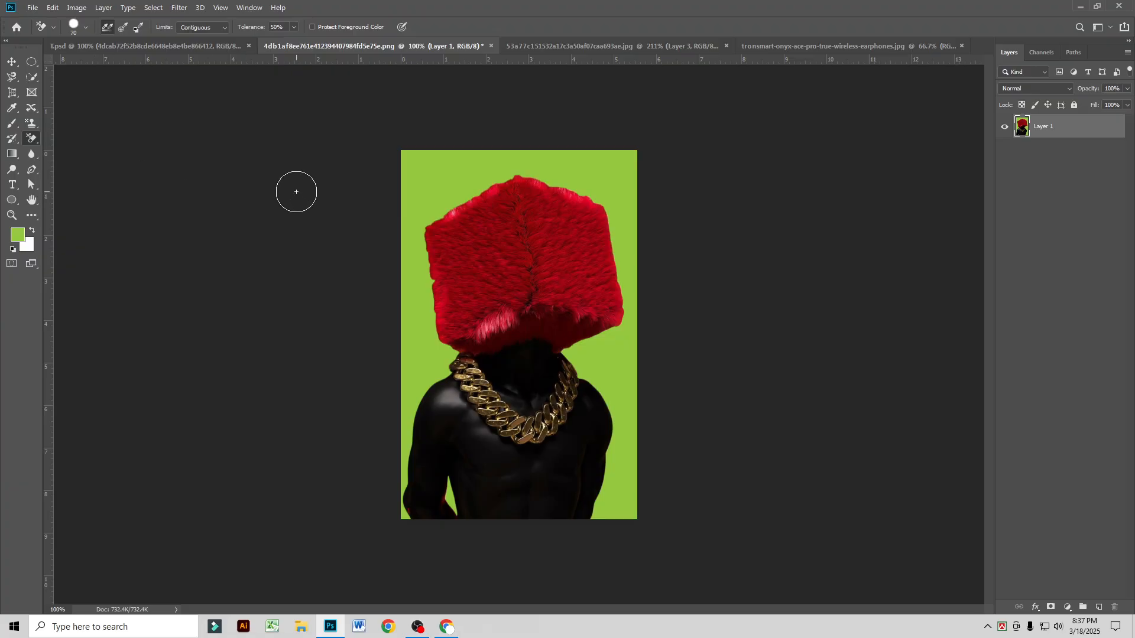
{"action": "left_click", "coordinate": [414, 159]}
{"action": "mouse_move", "coordinate": [414, 159]}
{"action": "left_mouse_down"}
{"action": "mouse_move", "coordinate": [425, 201]}
{"action": "mouse_move", "coordinate": [457, 191]}
{"action": "mouse_move", "coordinate": [424, 215]}
{"action": "mouse_move", "coordinate": [411, 209]}
{"action": "mouse_move", "coordinate": [436, 197]}
{"action": "mouse_move", "coordinate": [421, 217]}
{"action": "mouse_move", "coordinate": [415, 191]}
{"action": "left_mouse_up"}
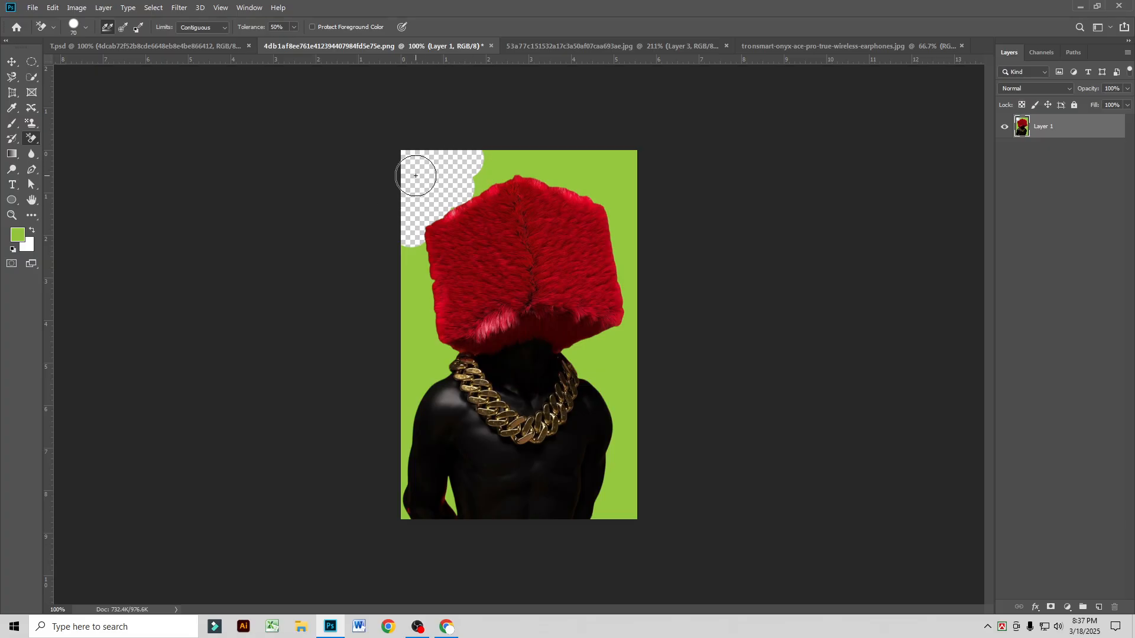
{"action": "key", "text": "ctrl+z"}
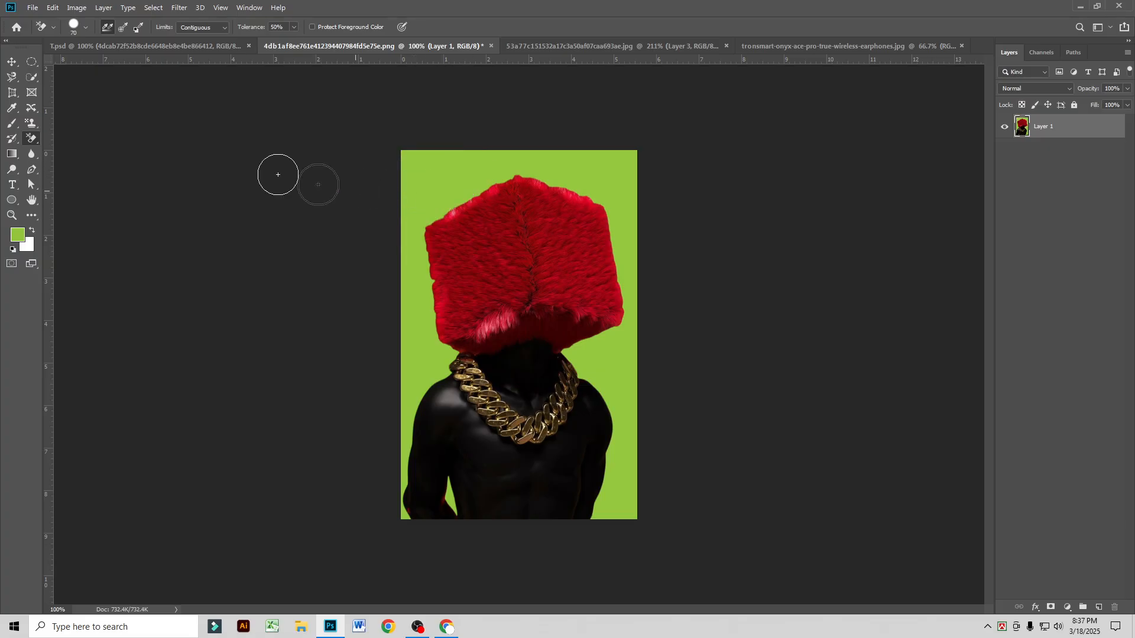
Step: Set the Background Eraser to sample once with Discontiguous limits, and erase the green background all around the figure
{"action": "right_click", "coordinate": [31, 138]}
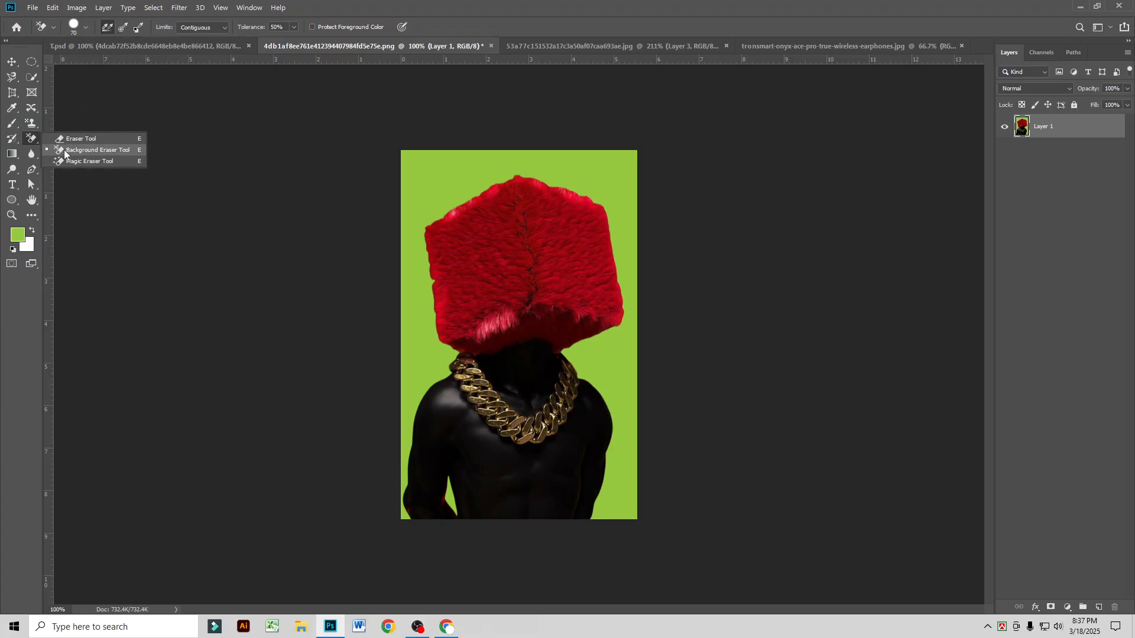
{"action": "left_click", "coordinate": [98, 149]}
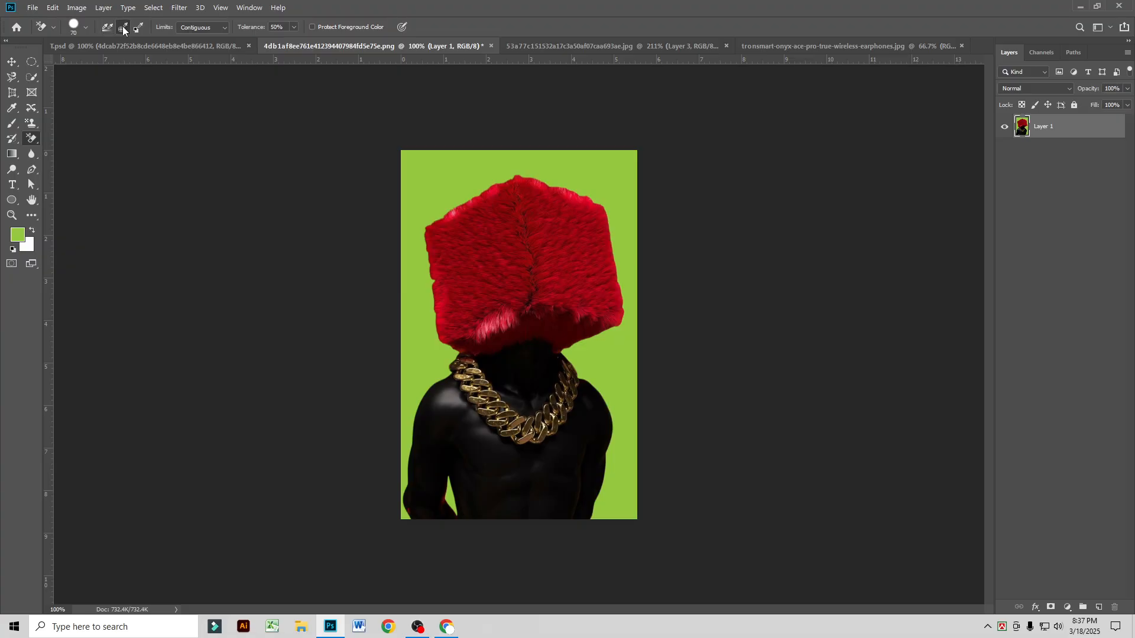
{"action": "left_click", "coordinate": [222, 30]}
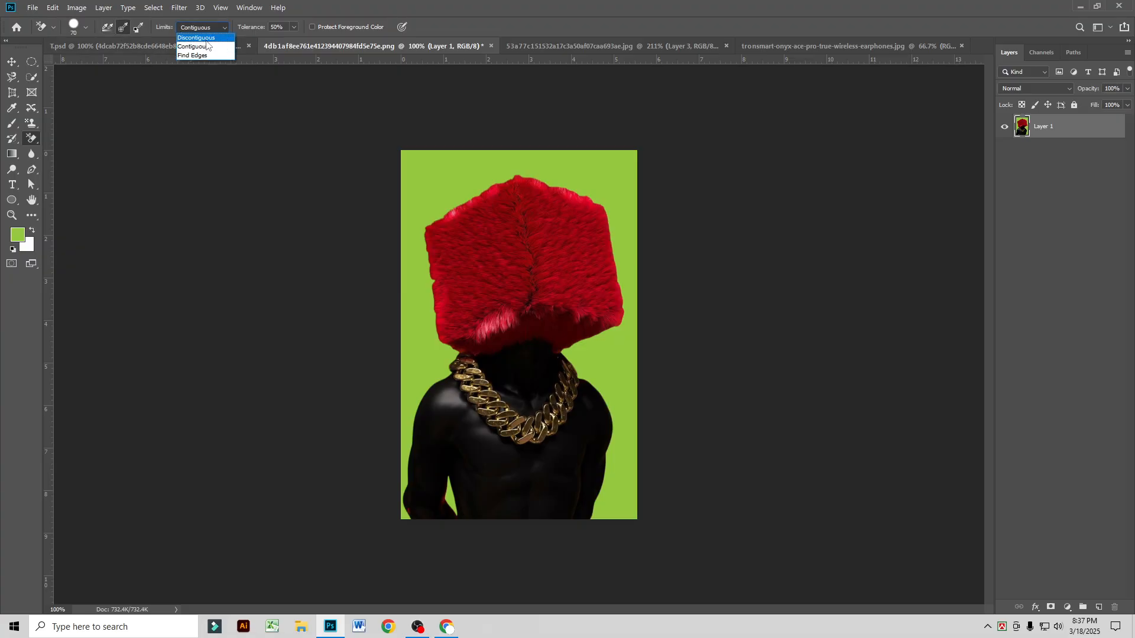
{"action": "left_click", "coordinate": [196, 38]}
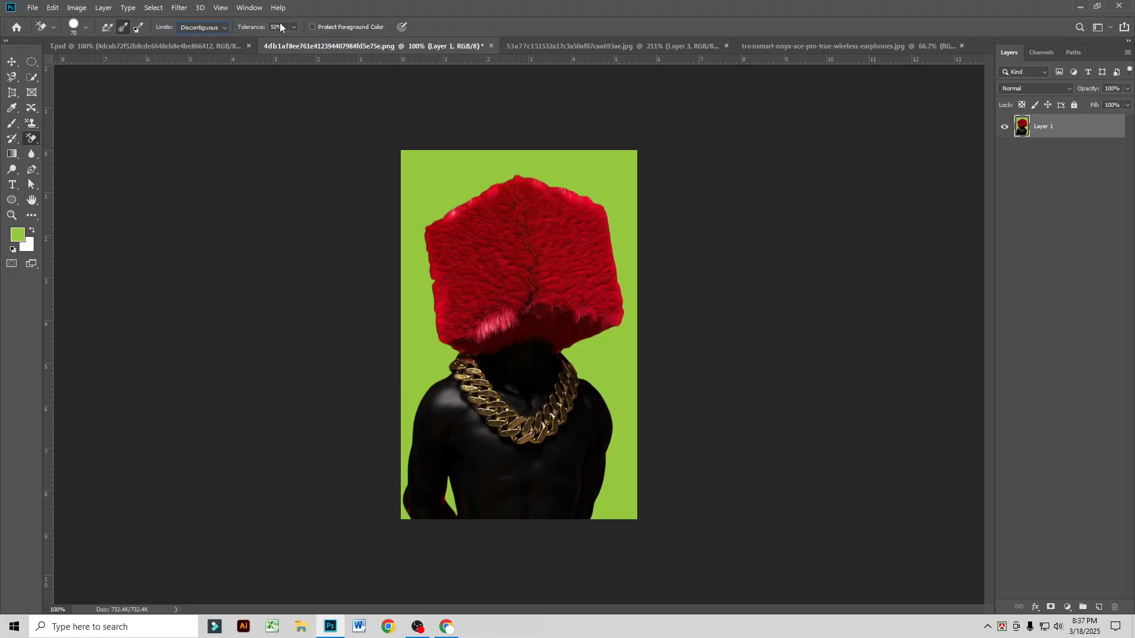
{"action": "mouse_move", "coordinate": [418, 164]}
{"action": "left_mouse_down"}
{"action": "mouse_move", "coordinate": [396, 209]}
{"action": "mouse_move", "coordinate": [438, 204]}
{"action": "mouse_move", "coordinate": [362, 180]}
{"action": "mouse_move", "coordinate": [397, 153]}
{"action": "mouse_move", "coordinate": [541, 176]}
{"action": "mouse_move", "coordinate": [525, 159]}
{"action": "mouse_move", "coordinate": [647, 169]}
{"action": "mouse_move", "coordinate": [623, 197]}
{"action": "mouse_move", "coordinate": [619, 272]}
{"action": "left_mouse_up"}
{"action": "mouse_move", "coordinate": [625, 316]}
{"action": "left_mouse_down"}
{"action": "mouse_move", "coordinate": [579, 342]}
{"action": "mouse_move", "coordinate": [624, 409]}
{"action": "mouse_move", "coordinate": [625, 341]}
{"action": "mouse_move", "coordinate": [626, 482]}
{"action": "mouse_move", "coordinate": [608, 511]}
{"action": "left_mouse_up"}
{"action": "mouse_move", "coordinate": [414, 240]}
{"action": "left_mouse_down"}
{"action": "mouse_move", "coordinate": [428, 402]}
{"action": "mouse_move", "coordinate": [412, 317]}
{"action": "mouse_move", "coordinate": [406, 520]}
{"action": "mouse_move", "coordinate": [456, 495]}
{"action": "mouse_move", "coordinate": [458, 514]}
{"action": "left_mouse_up"}
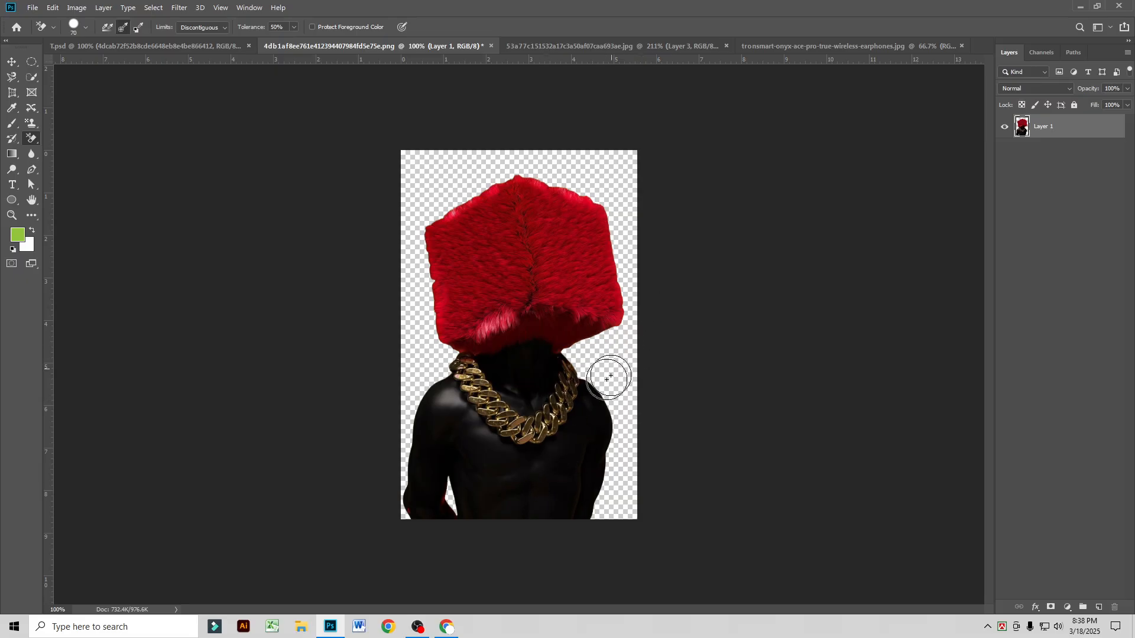
Step: Erase the black body tones by sampling the lower torso and sweeping over the body, chain and headpiece with the Background Eraser
{"action": "left_click", "coordinate": [568, 469]}
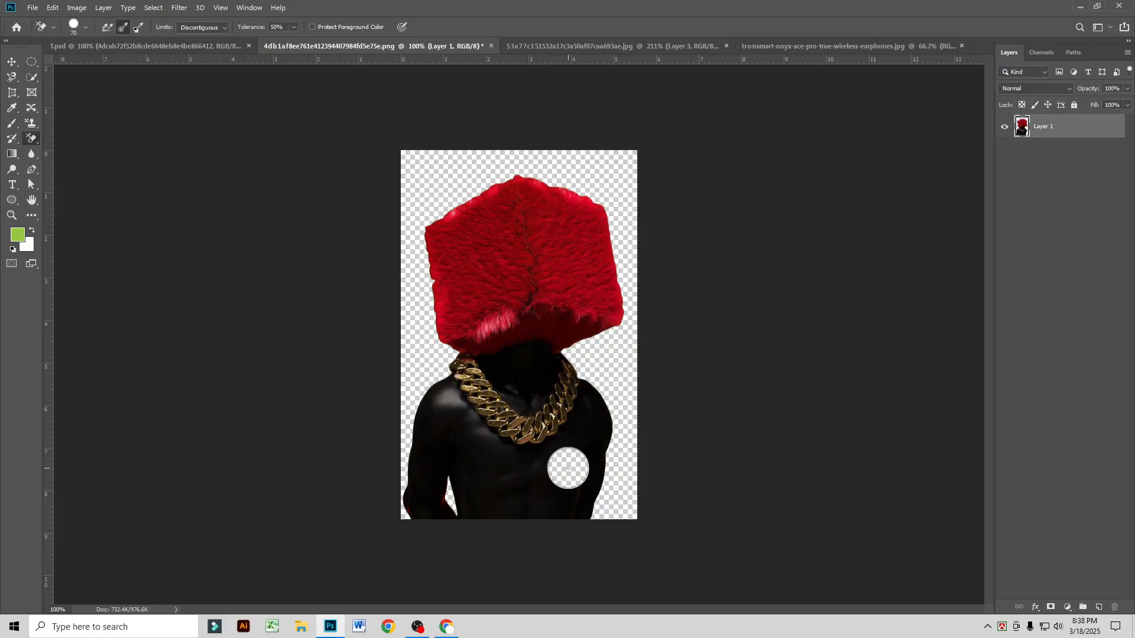
{"action": "mouse_move", "coordinate": [568, 469]}
{"action": "left_mouse_down"}
{"action": "mouse_move", "coordinate": [600, 383]}
{"action": "mouse_move", "coordinate": [604, 442]}
{"action": "mouse_move", "coordinate": [582, 498]}
{"action": "mouse_move", "coordinate": [482, 456]}
{"action": "mouse_move", "coordinate": [442, 398]}
{"action": "mouse_move", "coordinate": [464, 416]}
{"action": "mouse_move", "coordinate": [467, 392]}
{"action": "mouse_move", "coordinate": [538, 508]}
{"action": "mouse_move", "coordinate": [431, 461]}
{"action": "mouse_move", "coordinate": [441, 517]}
{"action": "mouse_move", "coordinate": [429, 521]}
{"action": "mouse_move", "coordinate": [426, 474]}
{"action": "mouse_move", "coordinate": [477, 547]}
{"action": "mouse_move", "coordinate": [531, 504]}
{"action": "mouse_move", "coordinate": [509, 494]}
{"action": "mouse_move", "coordinate": [649, 485]}
{"action": "mouse_move", "coordinate": [457, 266]}
{"action": "mouse_move", "coordinate": [449, 326]}
{"action": "mouse_move", "coordinate": [625, 405]}
{"action": "mouse_move", "coordinate": [447, 371]}
{"action": "left_mouse_up"}
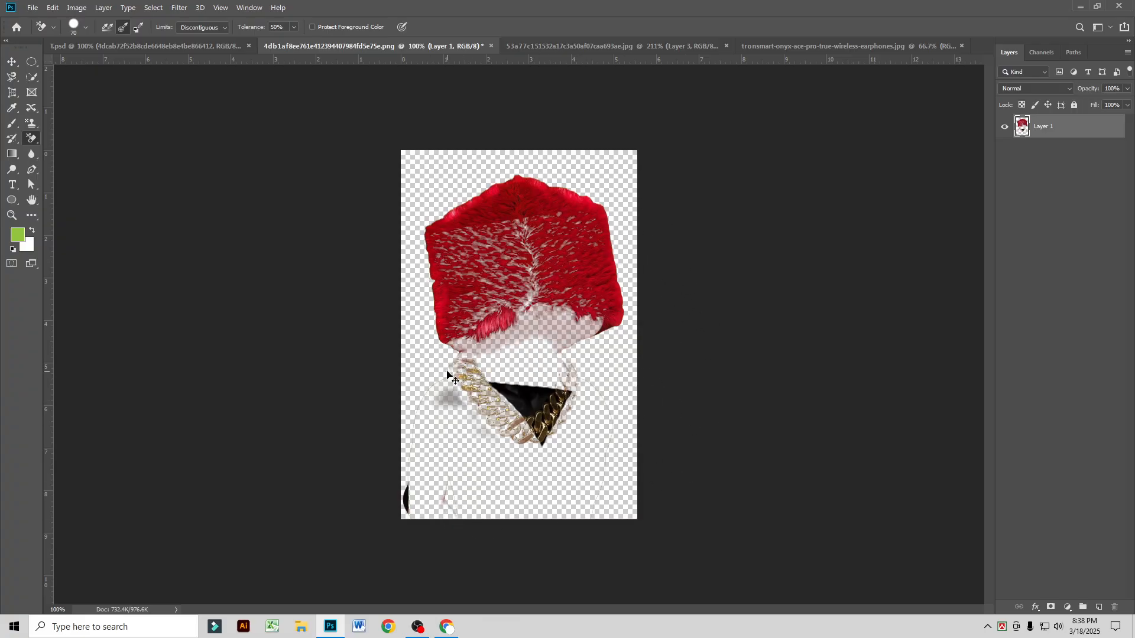
Step: Undo the body erasure, try the Background Eraser on one side edge of the red headpiece, and undo that stroke
{"action": "key", "text": "ctrl+z"}
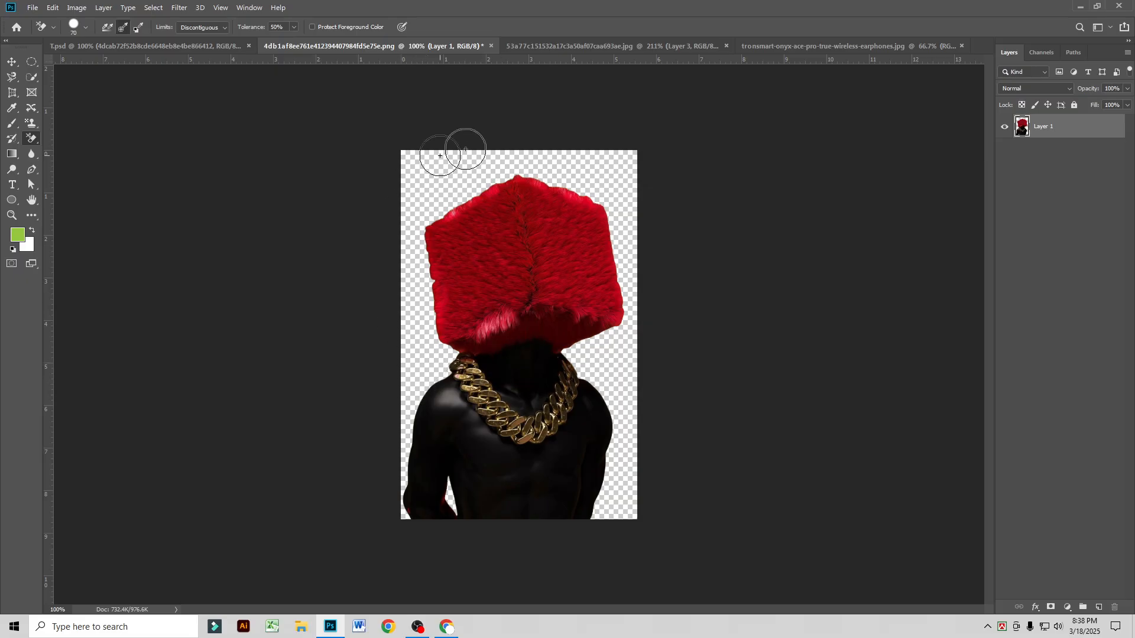
{"action": "mouse_move", "coordinate": [446, 242]}
{"action": "left_mouse_down"}
{"action": "mouse_move", "coordinate": [430, 293]}
{"action": "mouse_move", "coordinate": [429, 271]}
{"action": "left_mouse_up"}
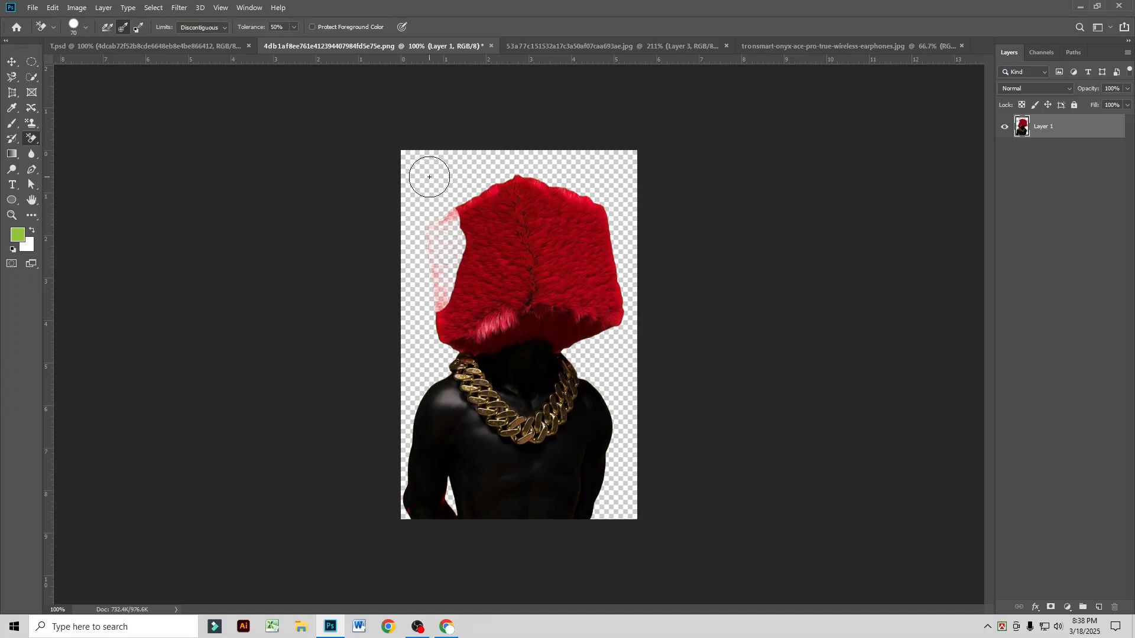
{"action": "key", "text": "ctrl+z"}
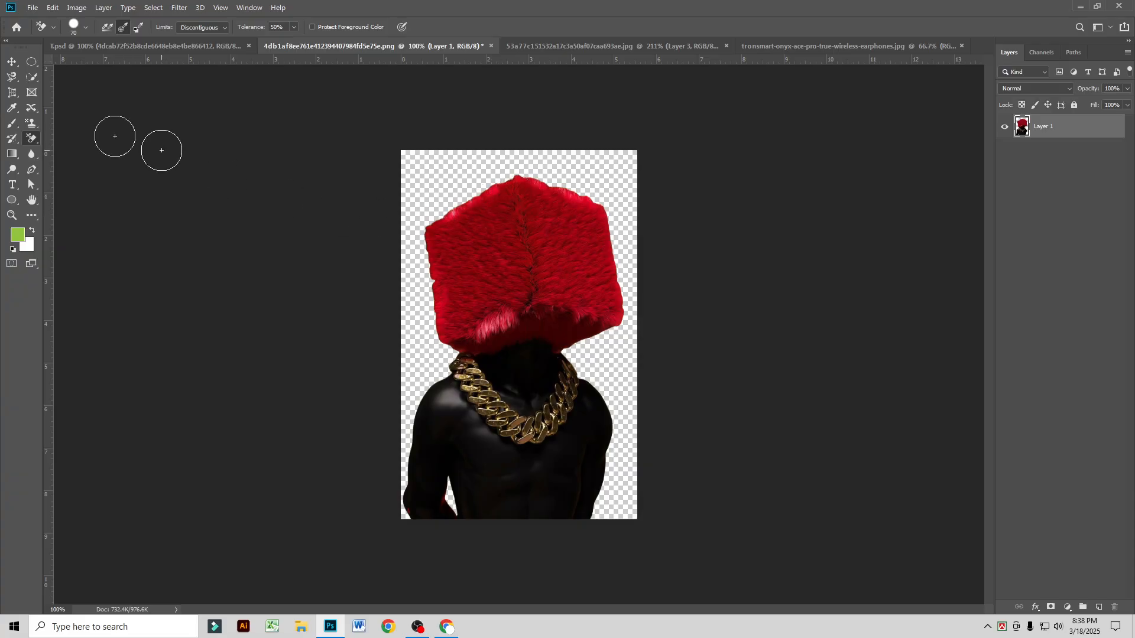
Step: Switch from the Background Eraser to the Magic Eraser tool
{"action": "right_click", "coordinate": [33, 140]}
{"action": "left_click", "coordinate": [51, 155]}
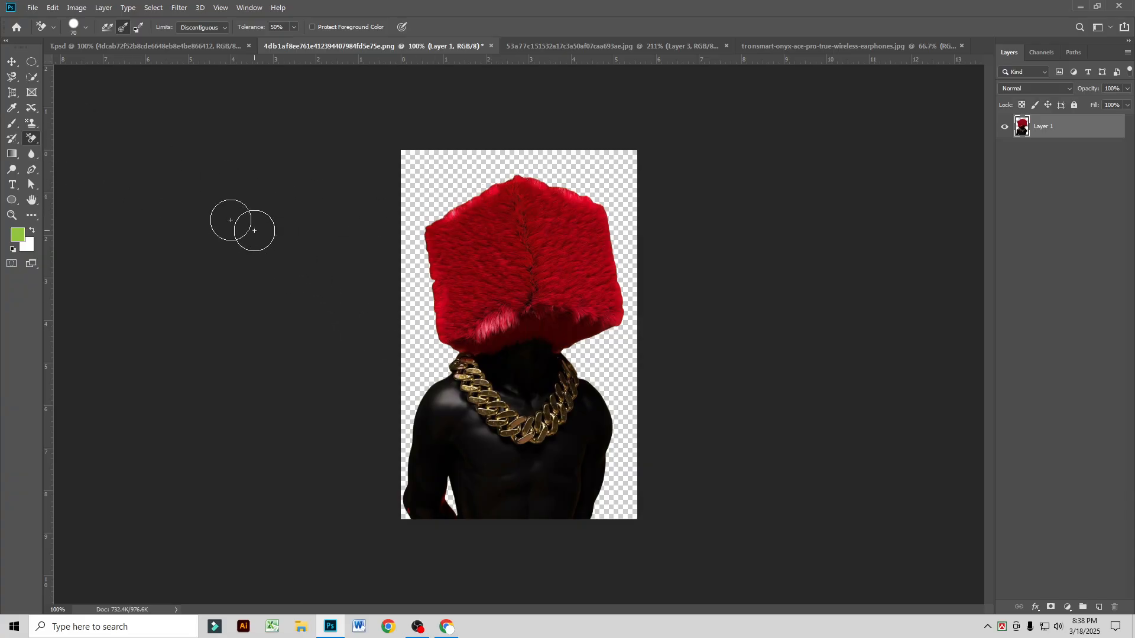
{"action": "right_click", "coordinate": [33, 140]}
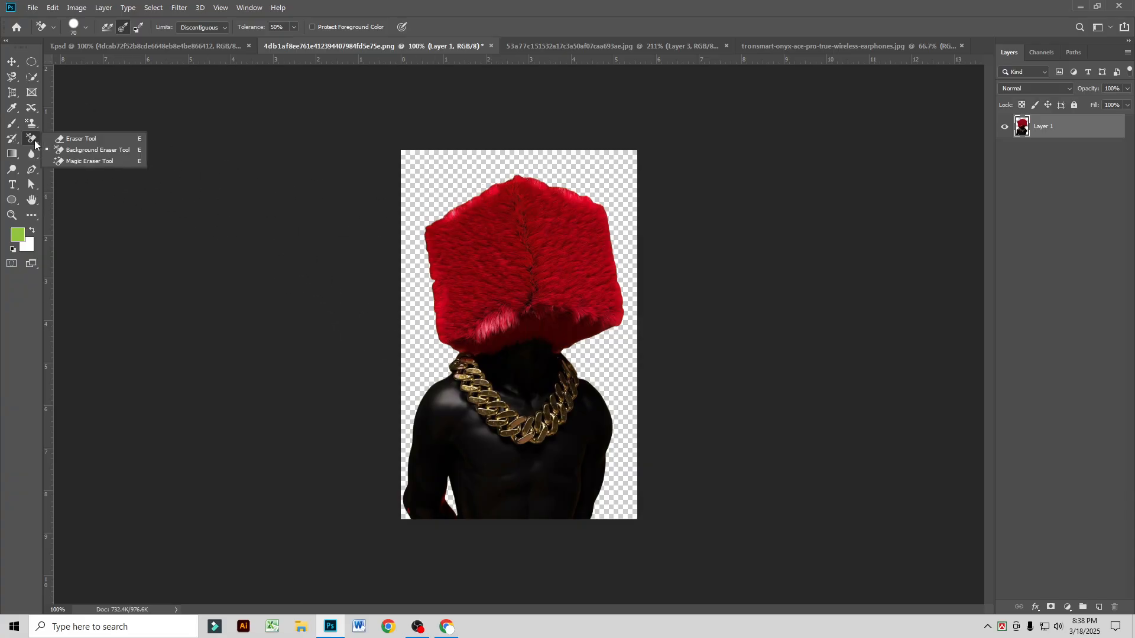
{"action": "left_click", "coordinate": [76, 162]}
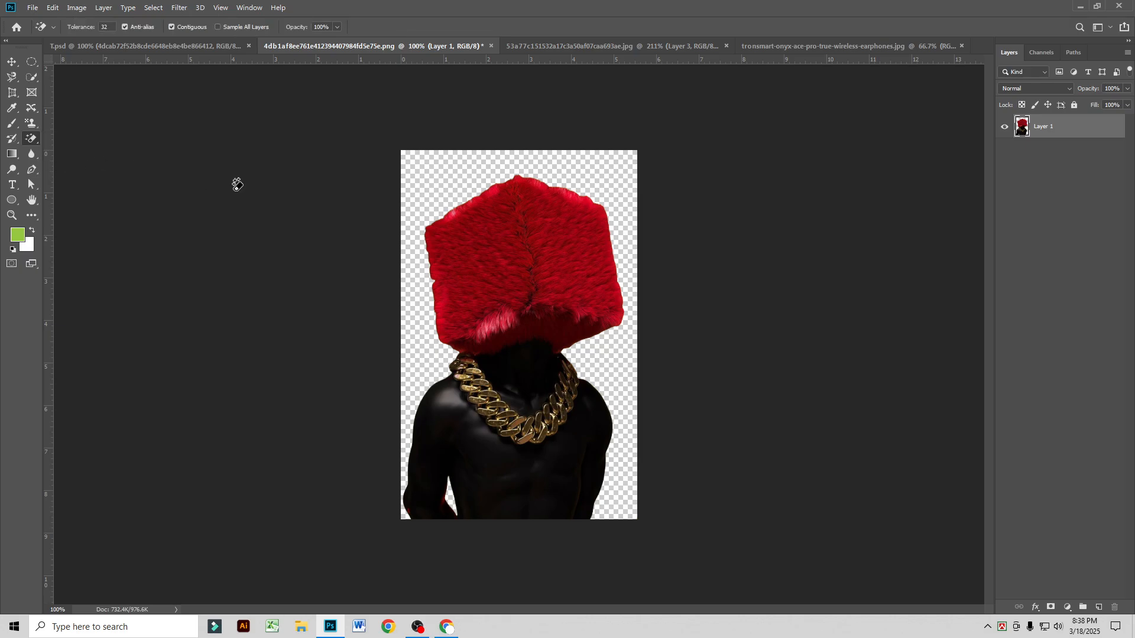
Step: Open the statue-with-laptop image on a green background, 69a6d56d53c6f9f2a579e8b968a283a0, from the Photos folder
{"action": "left_click", "coordinate": [33, 8]}
{"action": "left_click", "coordinate": [48, 33]}
{"action": "scroll", "coordinate": [597, 313], "scroll_direction": "down", "scroll_amount": 5}
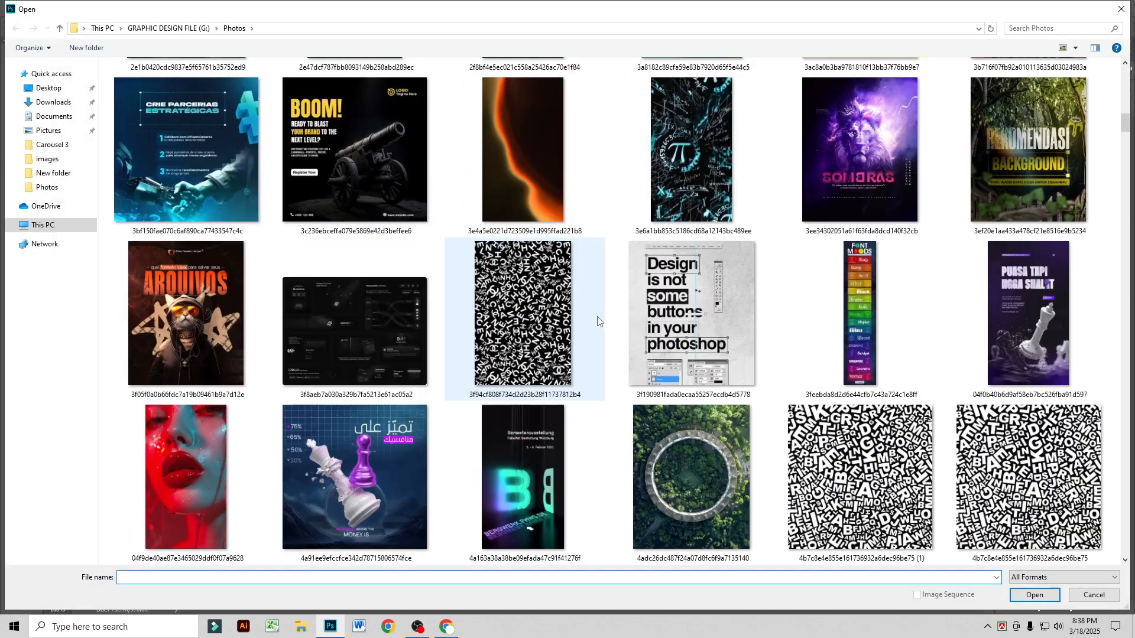
{"action": "scroll", "coordinate": [594, 319], "scroll_direction": "down", "scroll_amount": 5}
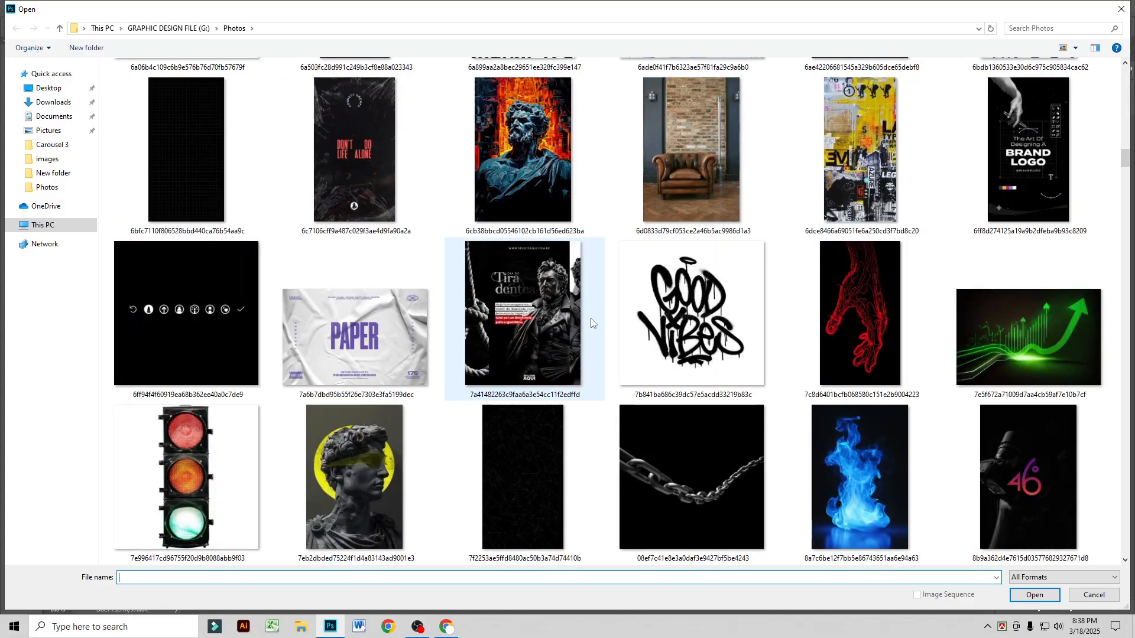
{"action": "scroll", "coordinate": [593, 322], "scroll_direction": "down", "scroll_amount": 5}
{"action": "scroll", "coordinate": [593, 323], "scroll_direction": "down", "scroll_amount": 5}
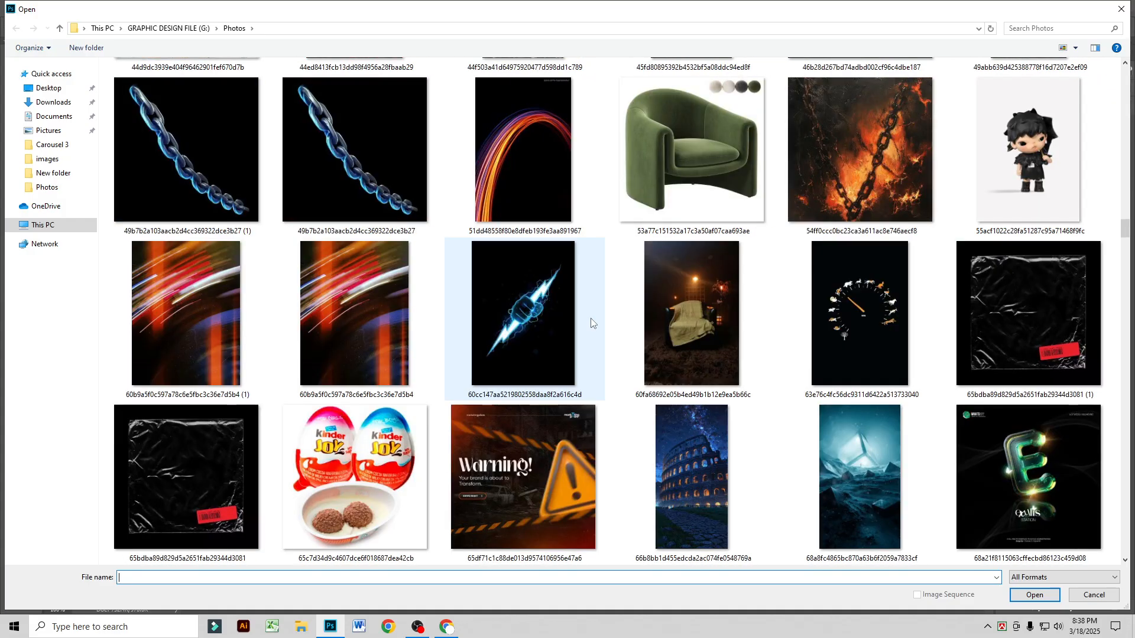
{"action": "scroll", "coordinate": [593, 325], "scroll_direction": "down", "scroll_amount": 5}
{"action": "scroll", "coordinate": [595, 332], "scroll_direction": "down", "scroll_amount": 3}
{"action": "scroll", "coordinate": [590, 330], "scroll_direction": "down", "scroll_amount": 5}
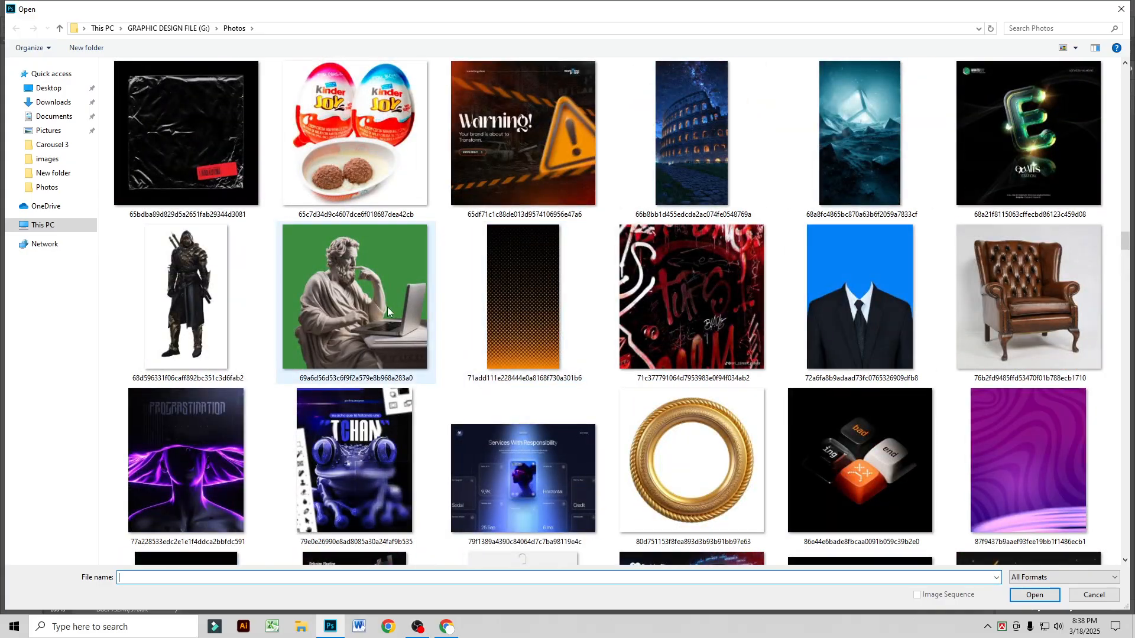
{"action": "double_click", "coordinate": [403, 308]}
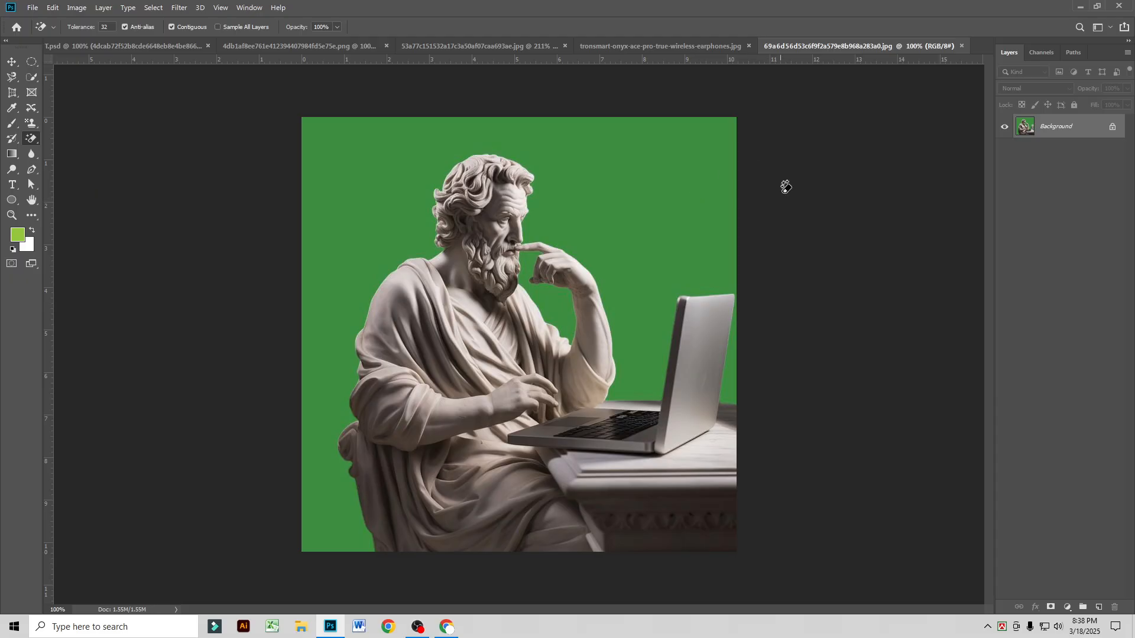
Step: Try the Magic Eraser on the green background and the patch inside the bent arm, and undo both erasures
{"action": "left_click", "coordinate": [617, 184]}
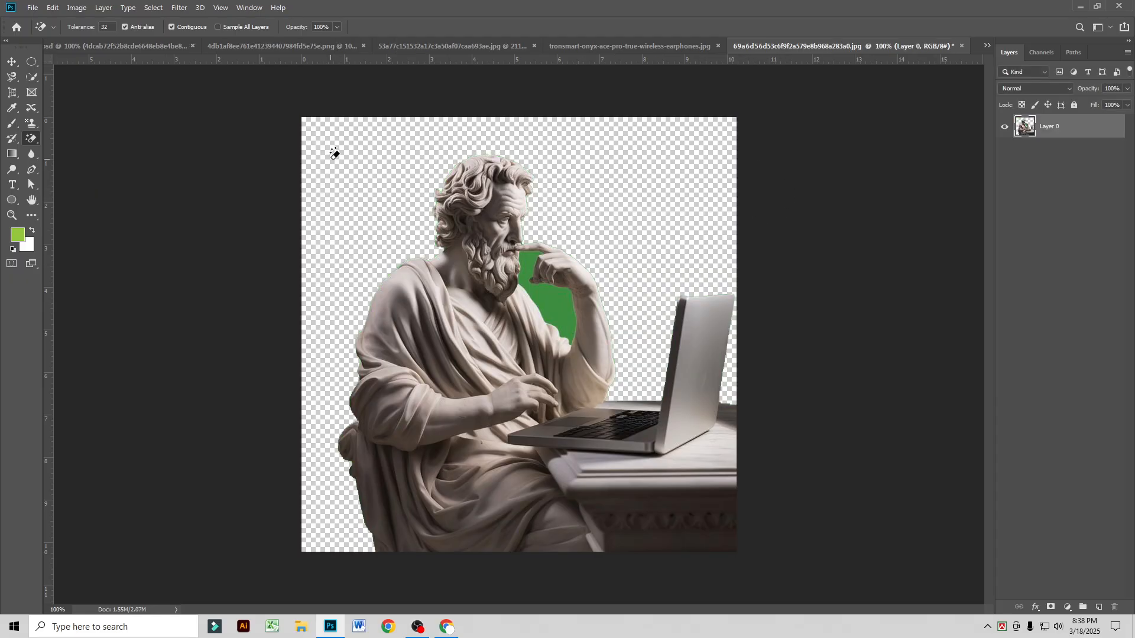
{"action": "left_click", "coordinate": [565, 308]}
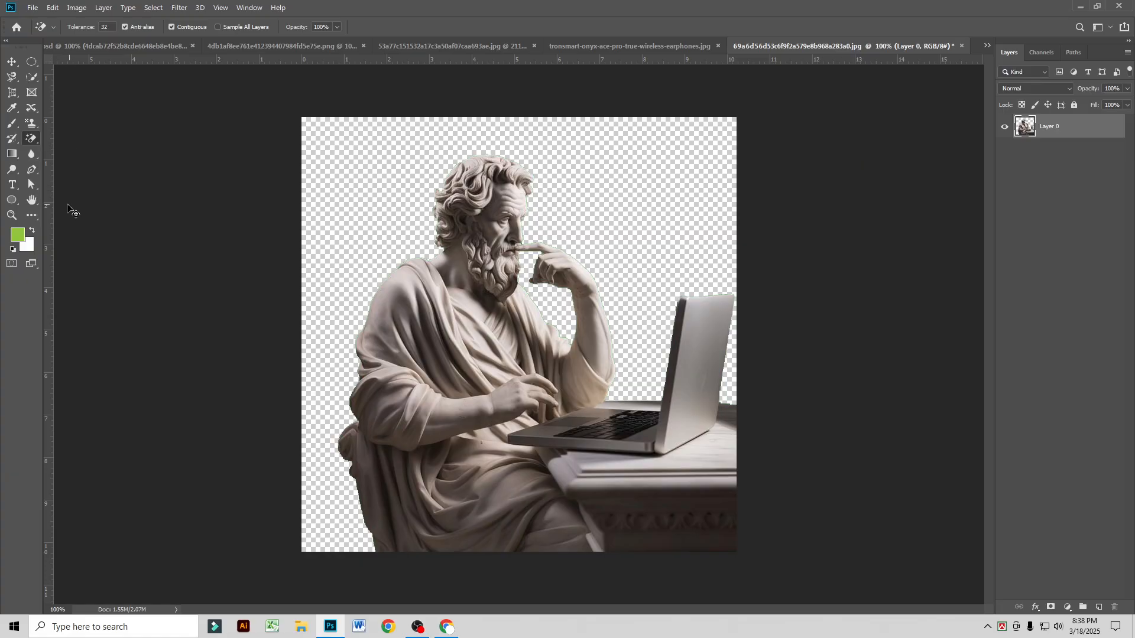
{"action": "key", "text": "ctrl+z"}
{"action": "key", "text": "ctrl+z"}
{"action": "key", "text": "ctrl+z"}
Step: Erase the green background around the statue and inside its bent arm with the Magic Eraser at tolerance 32, Contiguous on
{"action": "right_click", "coordinate": [37, 140]}
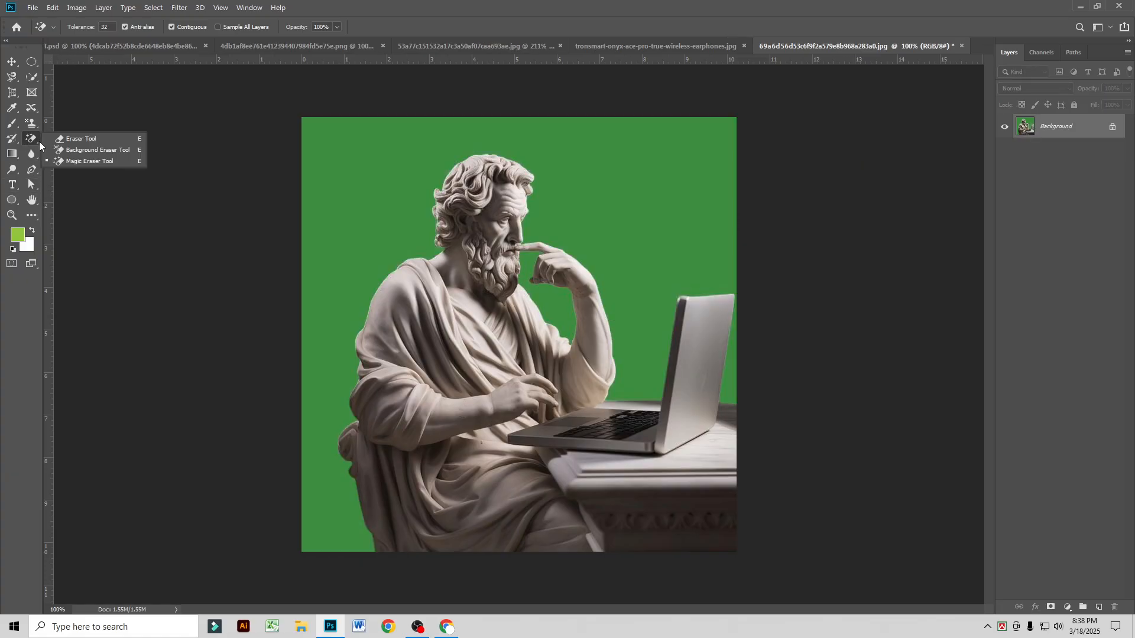
{"action": "left_click", "coordinate": [79, 163]}
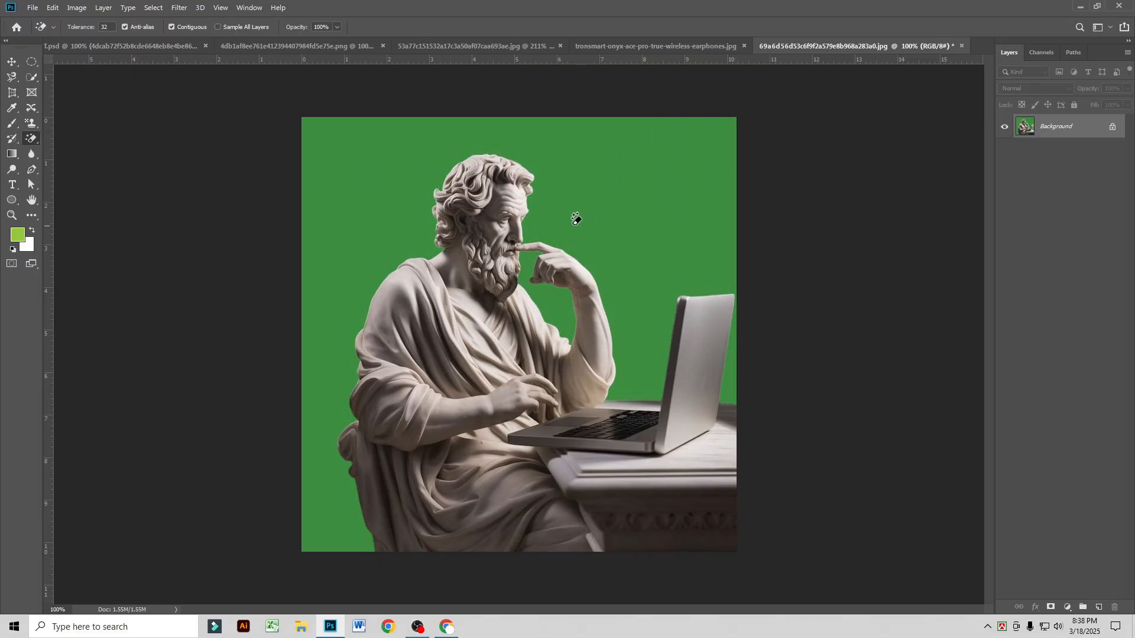
{"action": "left_click", "coordinate": [626, 174]}
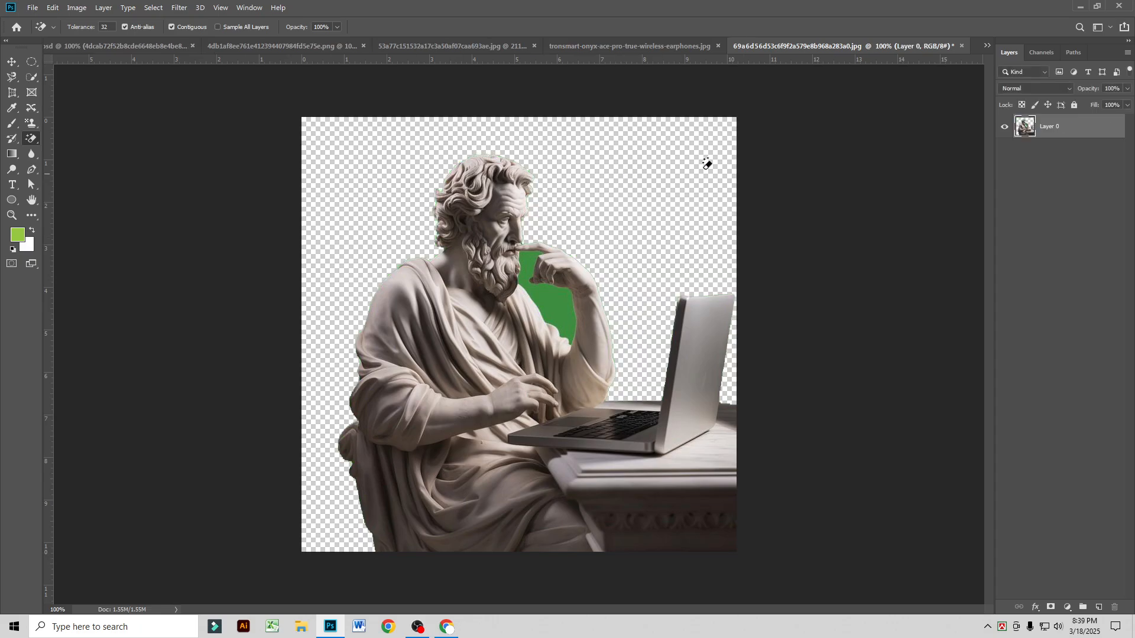
{"action": "left_click", "coordinate": [564, 316]}
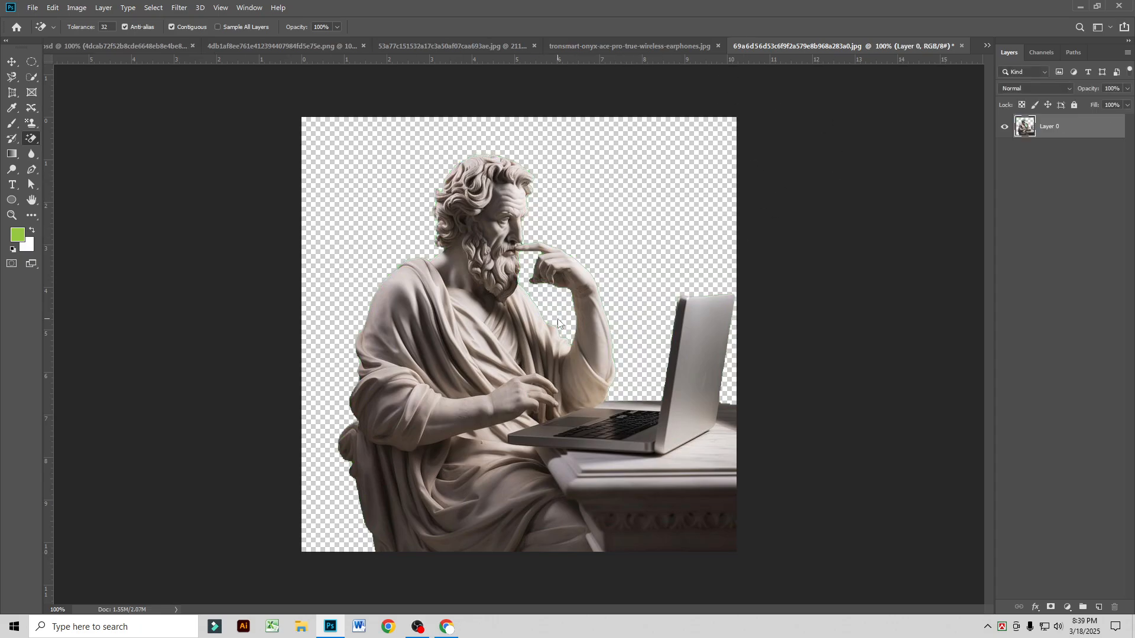
Step: Try the Magic Eraser on the laptop, table, robe, neck and face, and undo back to the first background erasure
{"action": "left_click", "coordinate": [703, 335]}
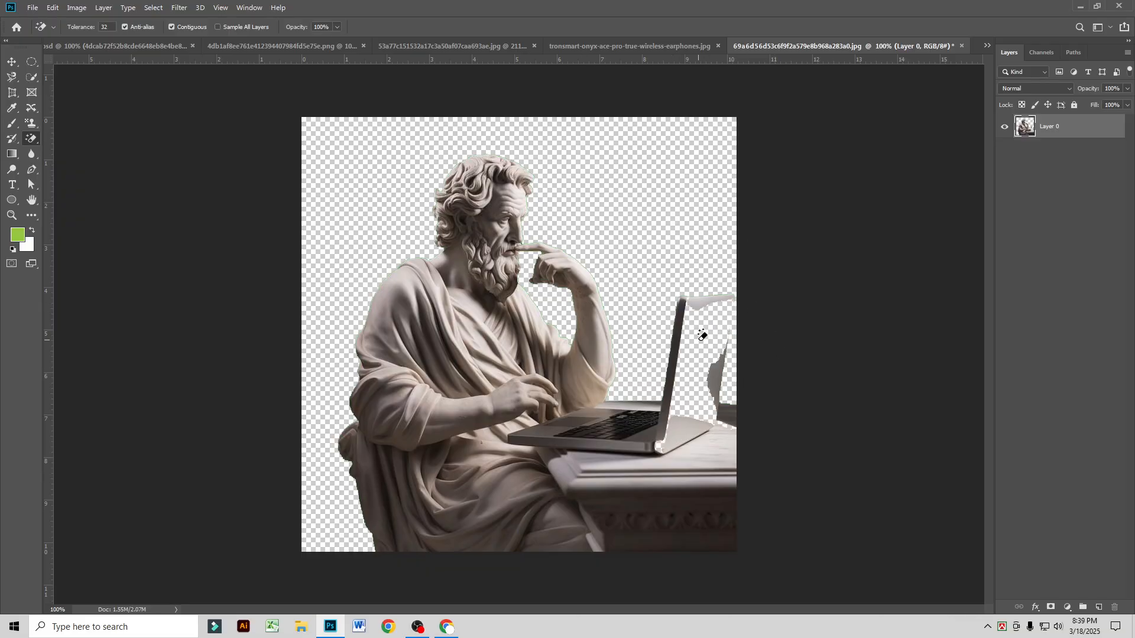
{"action": "left_click", "coordinate": [563, 420]}
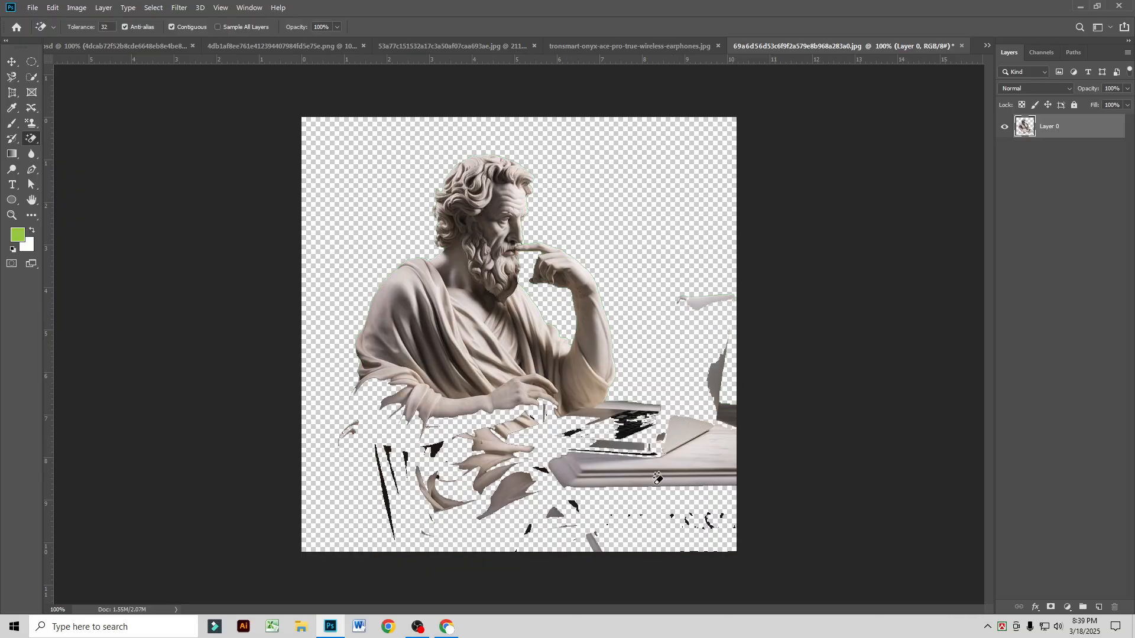
{"action": "left_click", "coordinate": [723, 461]}
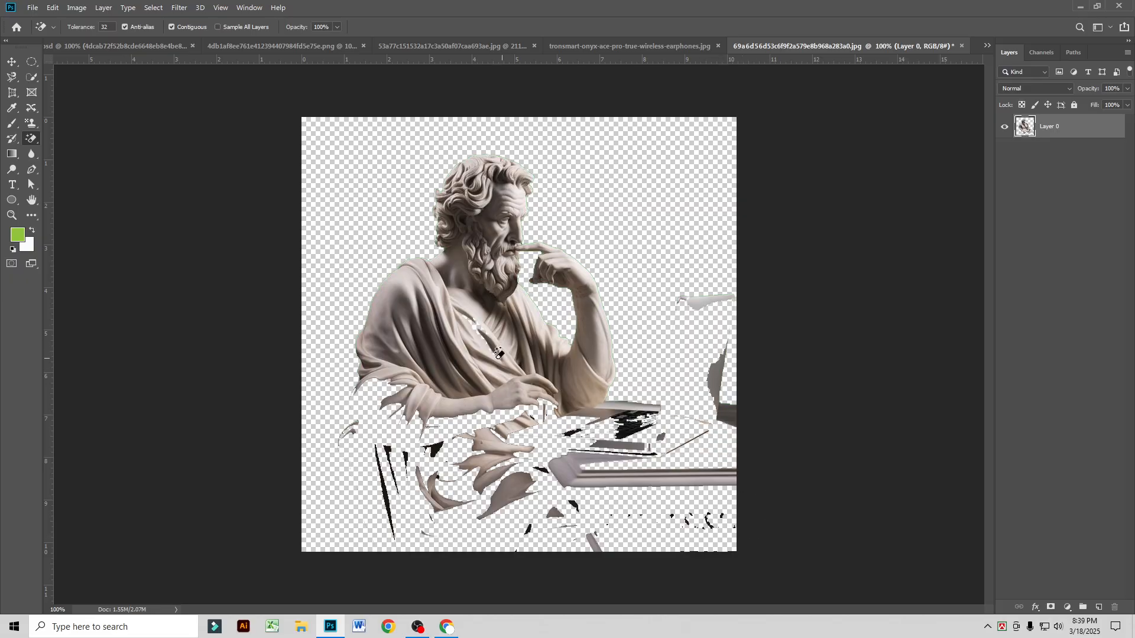
{"action": "left_click", "coordinate": [421, 297]}
{"action": "left_click", "coordinate": [456, 262]}
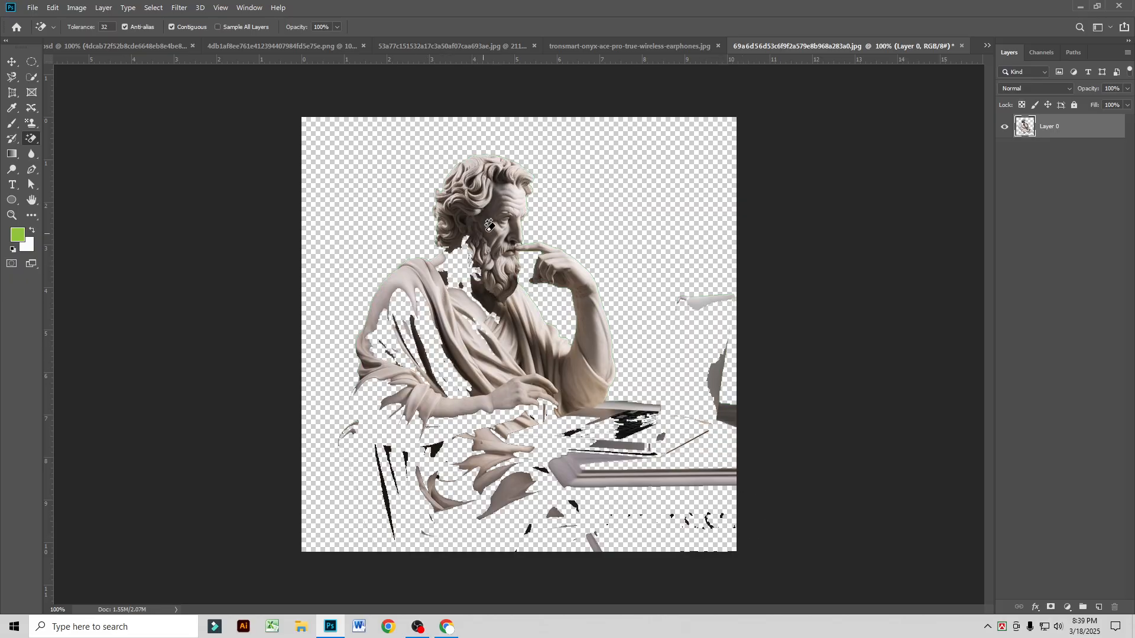
{"action": "left_click", "coordinate": [495, 210]}
{"action": "key", "text": "ctrl+z"}
{"action": "key", "text": "ctrl+z"}
{"action": "key", "text": "ctrl+z"}
{"action": "key", "text": "ctrl+z"}
{"action": "key", "text": "ctrl+z"}
{"action": "key", "text": "ctrl+z"}
{"action": "key", "text": "ctrl+z"}
{"action": "key", "text": "ctrl+z"}
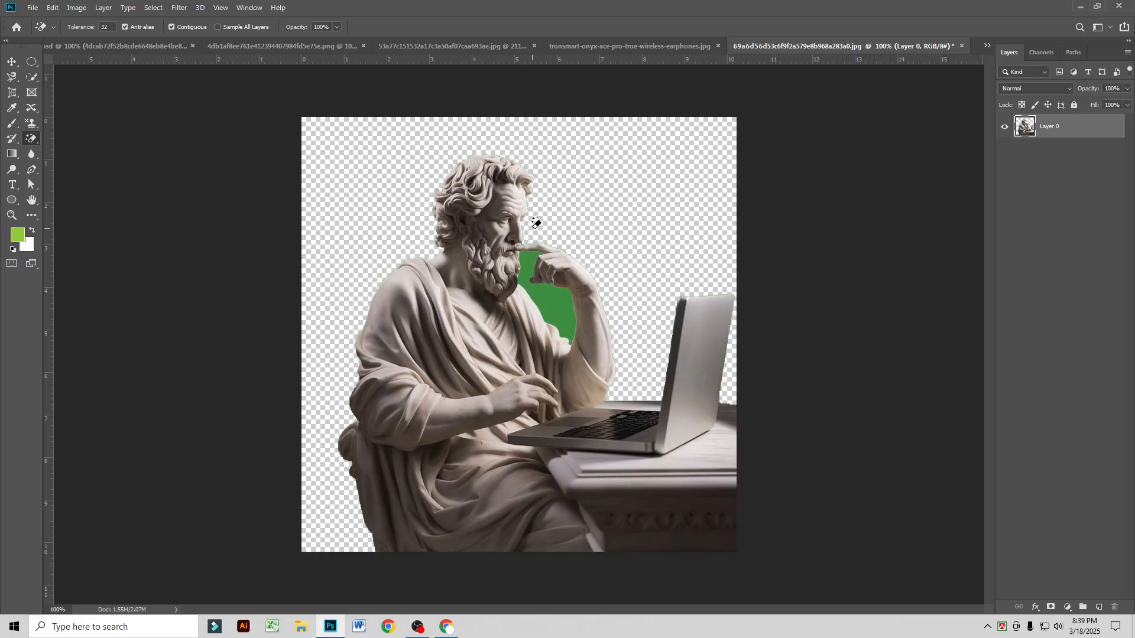
Step: Erase the remaining green patch between the statue's chest and raised forearm with the Magic Eraser
{"action": "left_click", "coordinate": [547, 296]}
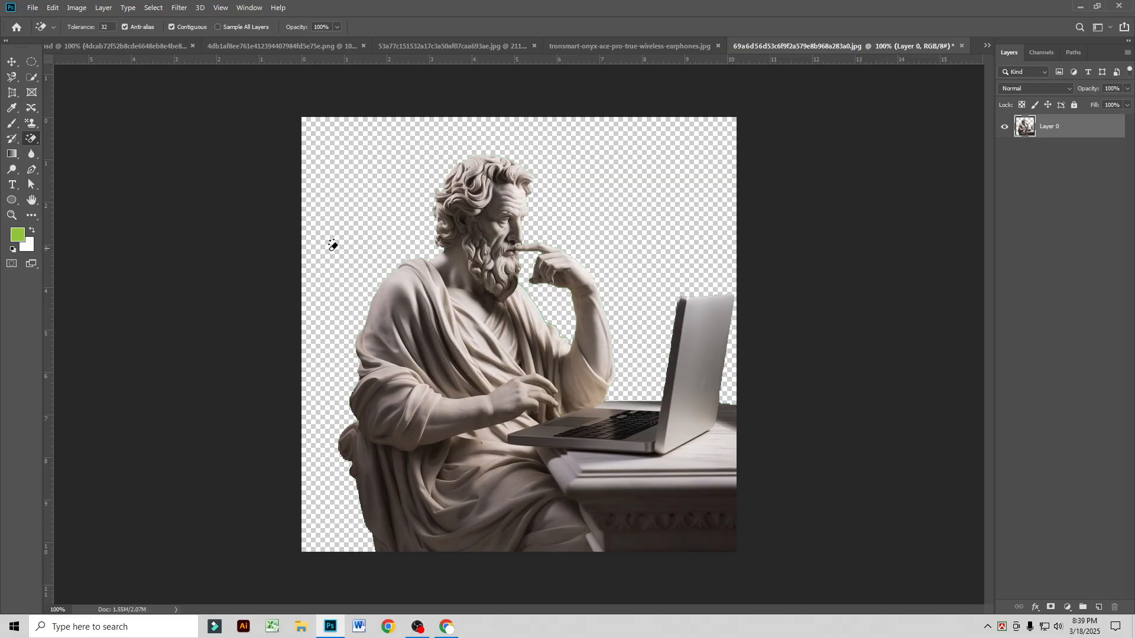
{"action": "right_click", "coordinate": [38, 133]}
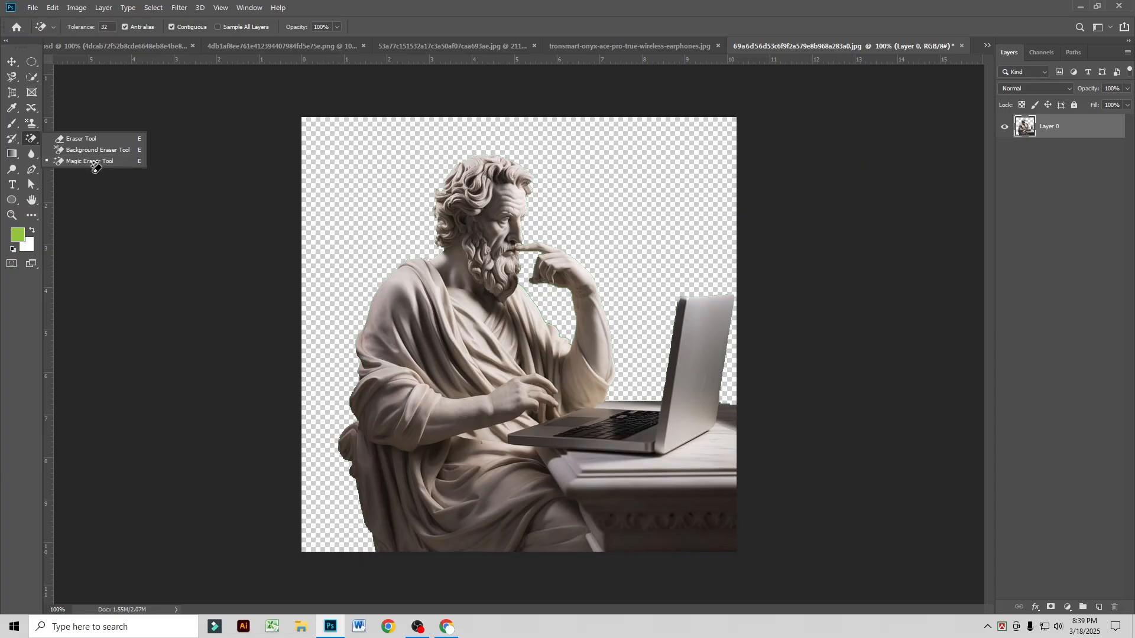
{"action": "left_click", "coordinate": [350, 20]}
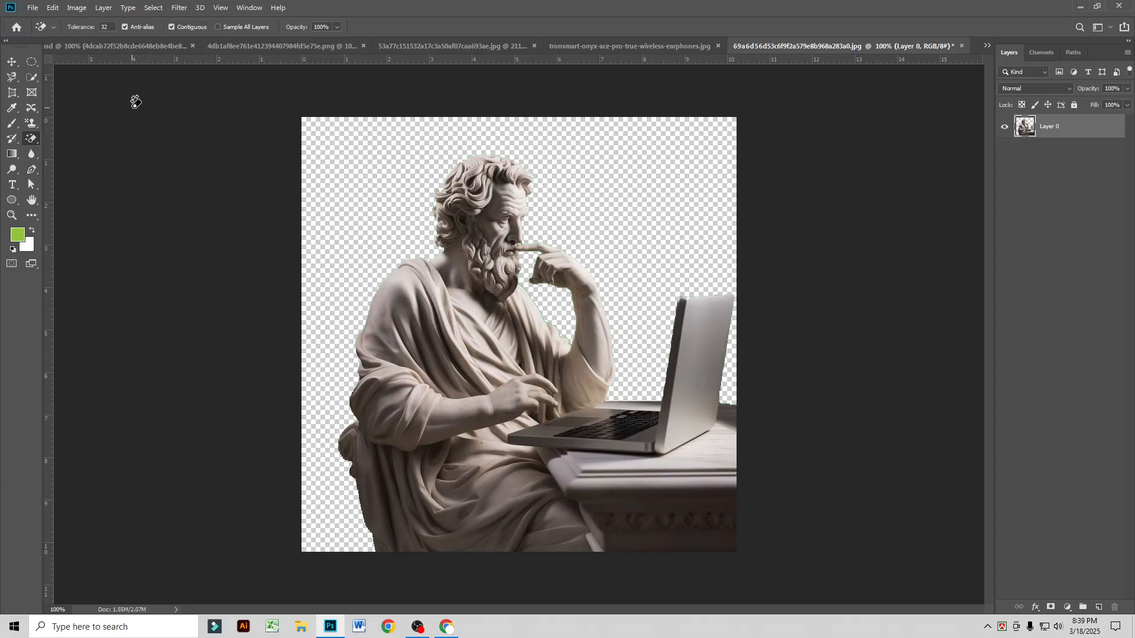
{"action": "left_click", "coordinate": [11, 154]}
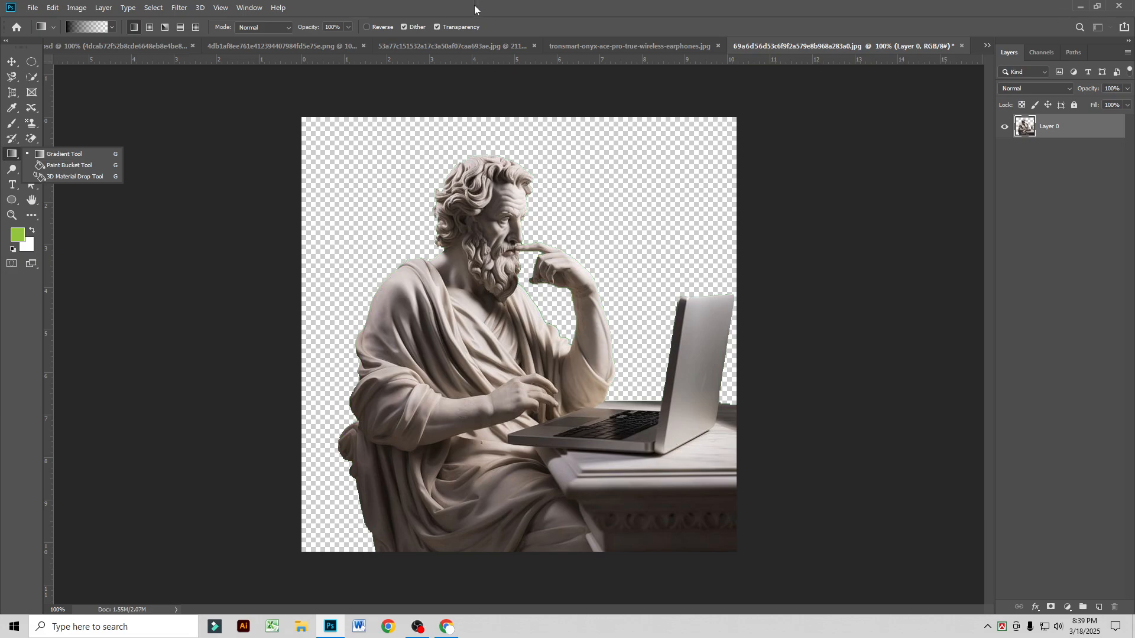
{"action": "left_click", "coordinate": [474, 9]}
{"action": "left_click", "coordinate": [33, 151]}
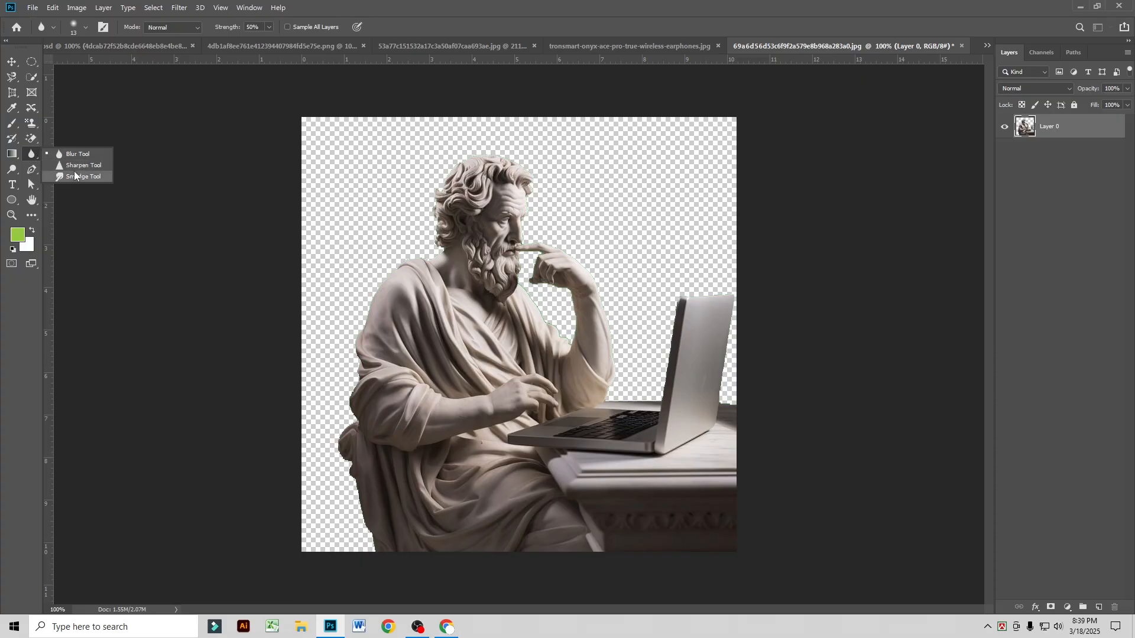
{"action": "left_click", "coordinate": [29, 155]}
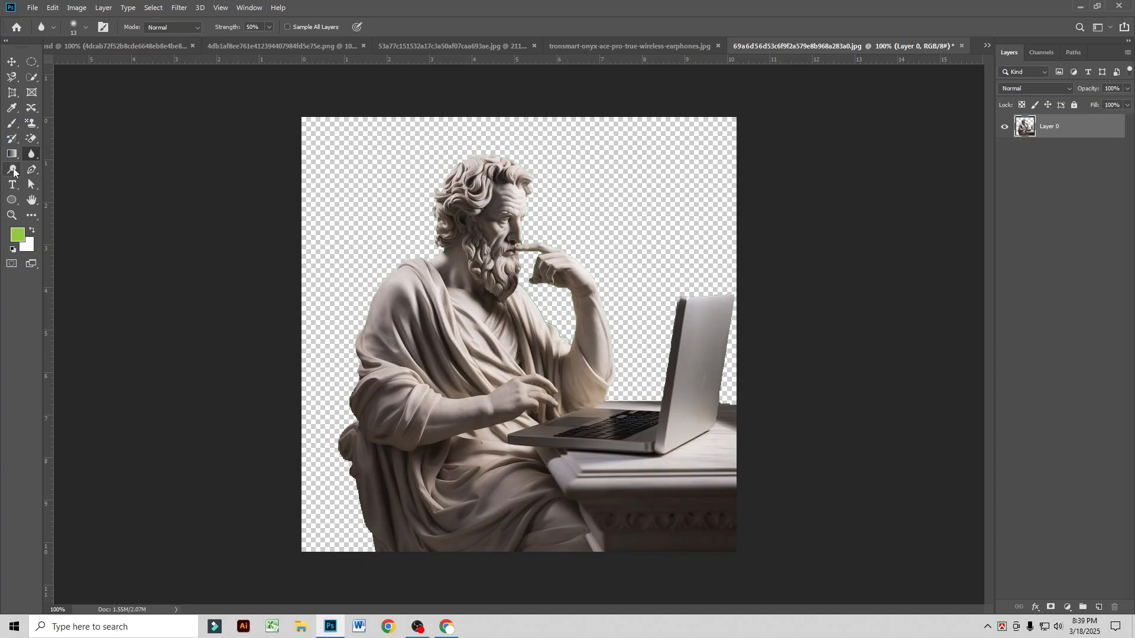
Step: Select the Pen tool, and undo the cloned duplicate in the tronsmart-onyx-ace-pro-true-wireless-earphones image
{"action": "left_click", "coordinate": [31, 170]}
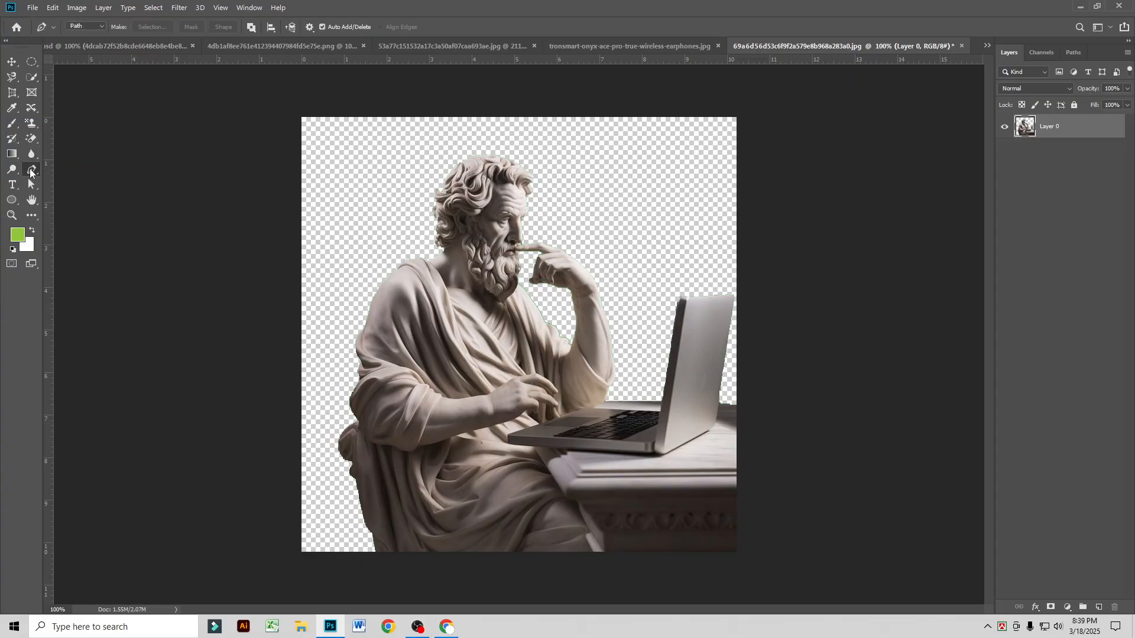
{"action": "left_click_drag", "start_coordinate": [30, 171], "coordinate": [67, 177]}
{"action": "left_click", "coordinate": [164, 46]}
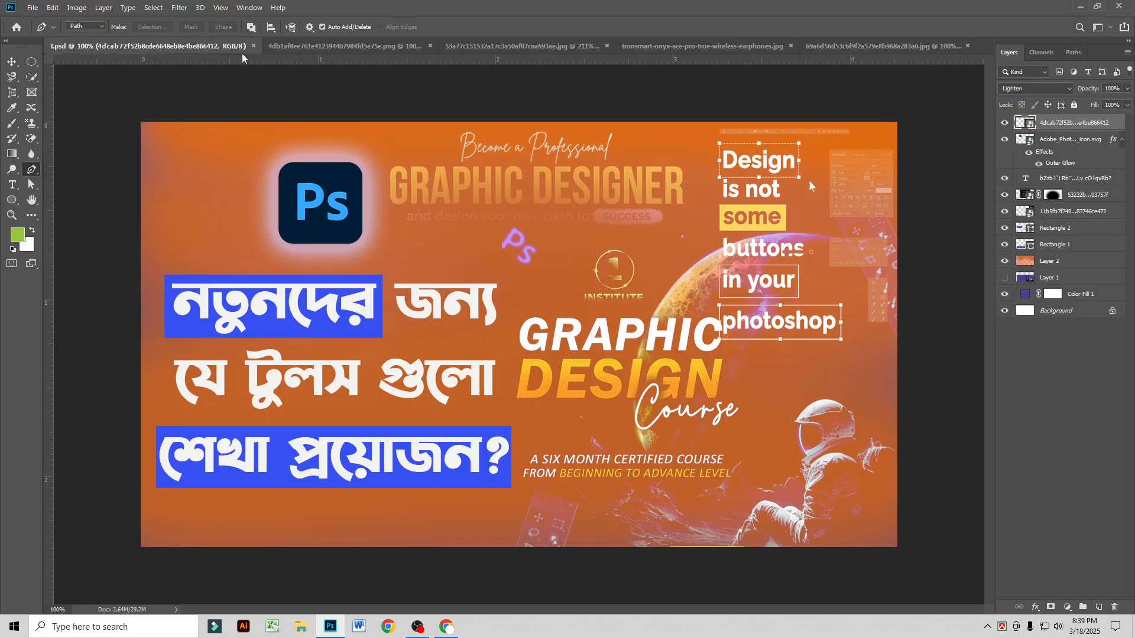
{"action": "left_click", "coordinate": [319, 46]}
{"action": "left_click", "coordinate": [526, 46]}
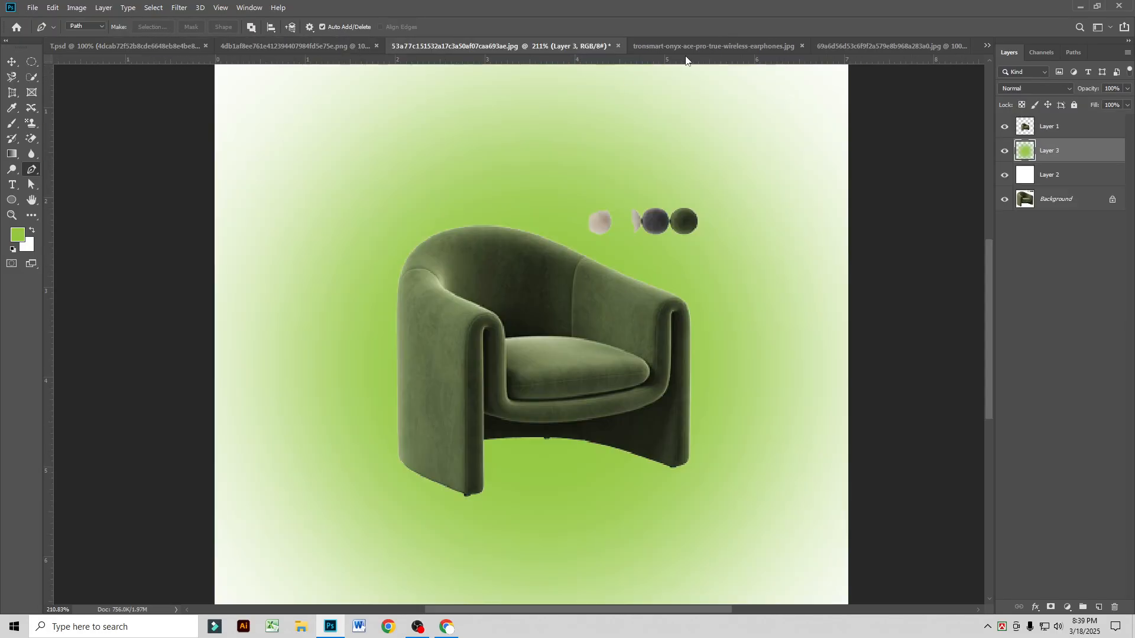
{"action": "left_click", "coordinate": [697, 52]}
{"action": "left_click", "coordinate": [842, 48]}
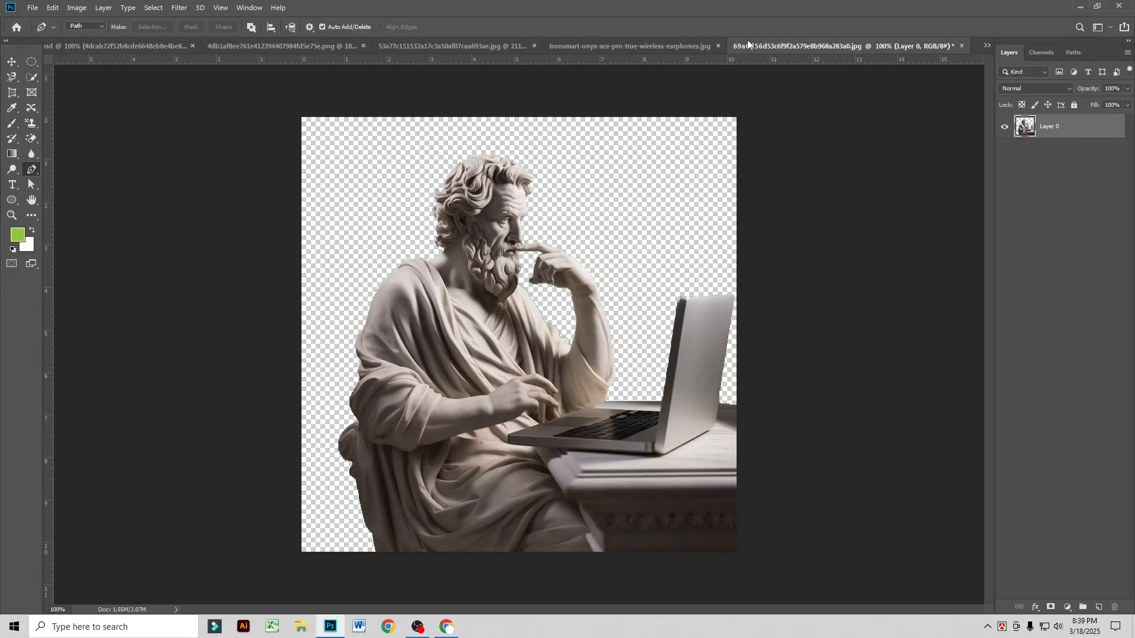
{"action": "left_click", "coordinate": [627, 46]}
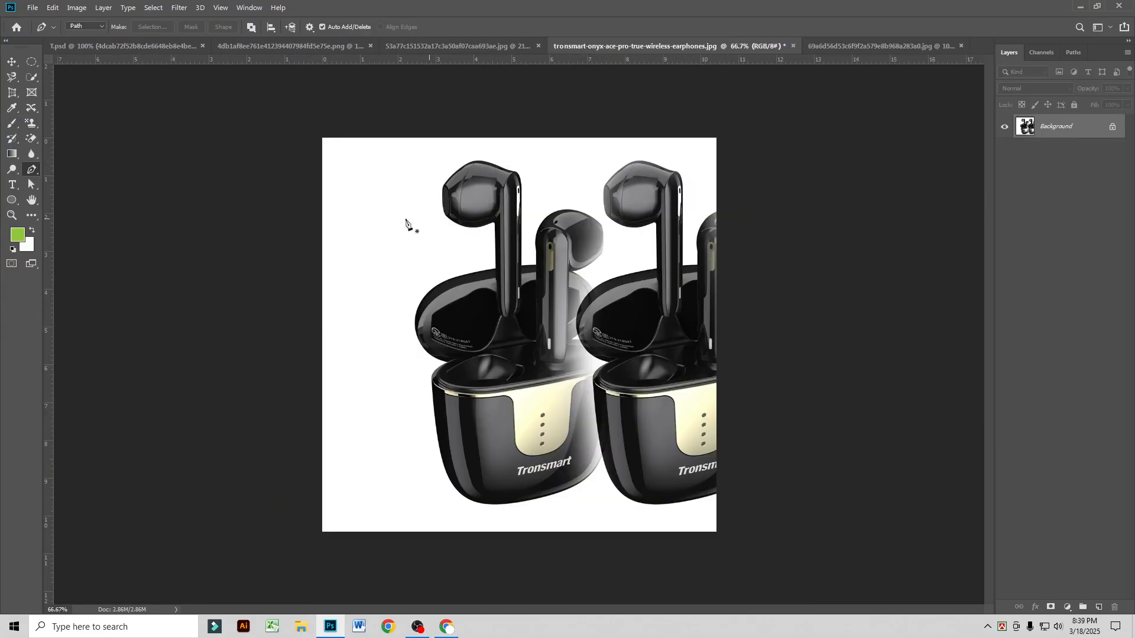
{"action": "key", "text": "ctrl+z"}
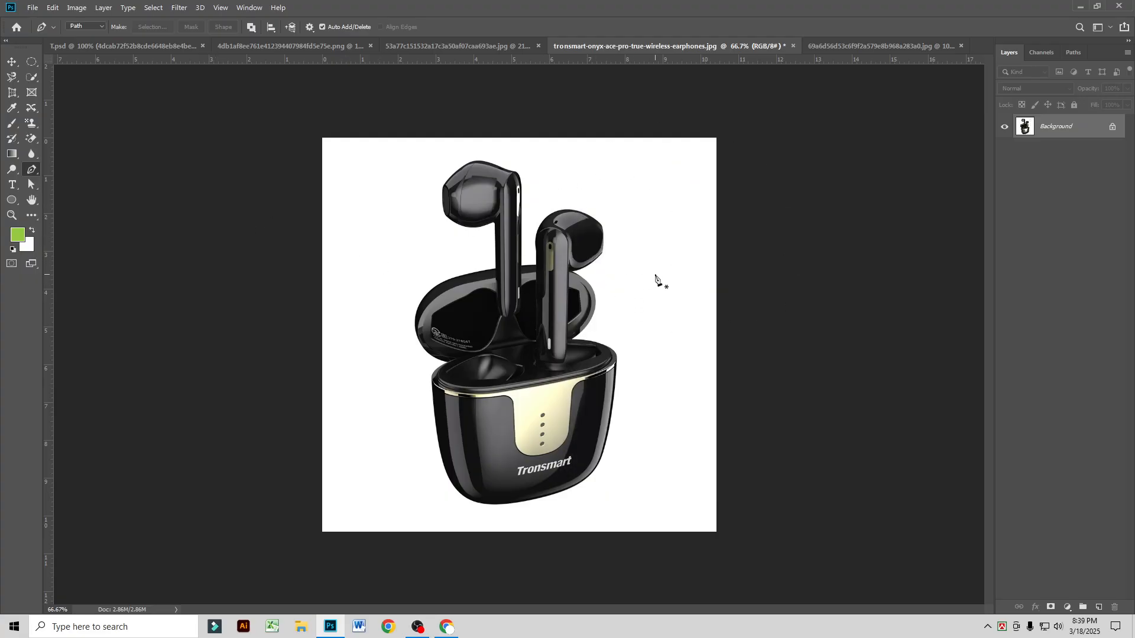
Step: Trace the open lid's left outline with the Pen tool, from where it meets the case up to the taller earbud's stem
{"action": "right_click", "coordinate": [32, 169]}
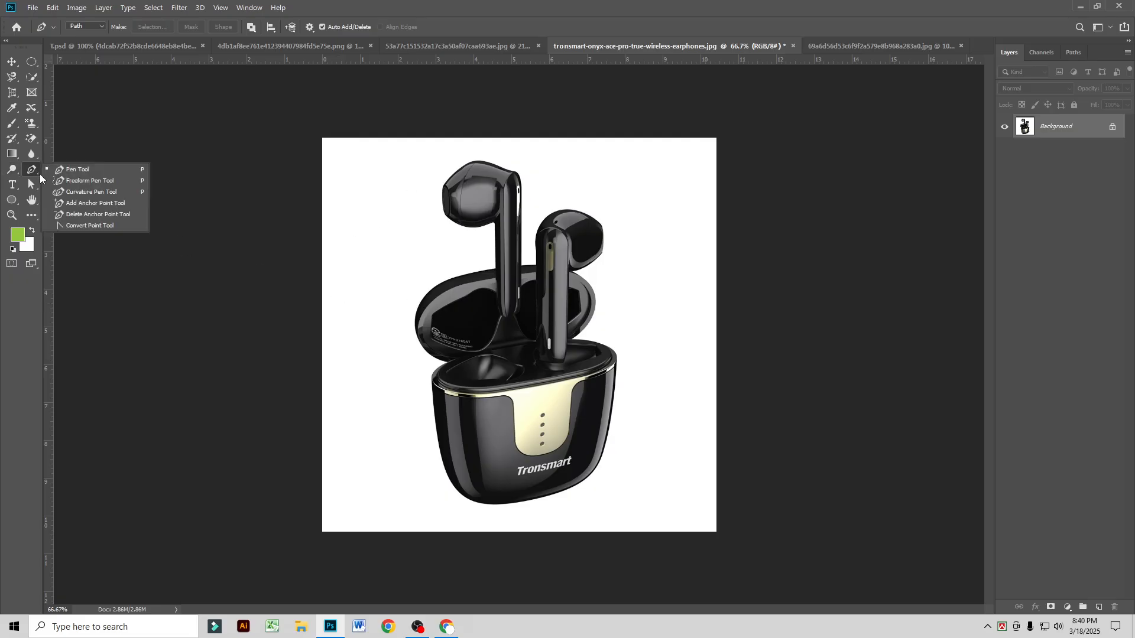
{"action": "left_click", "coordinate": [71, 170]}
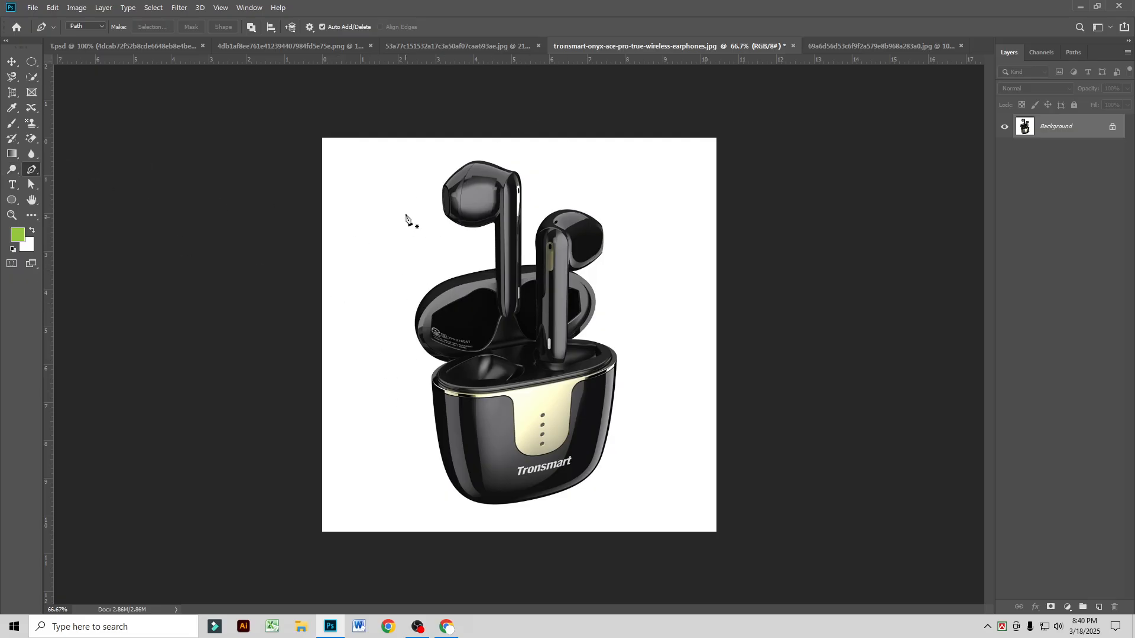
{"action": "scroll", "coordinate": [448, 370], "scroll_direction": "up", "scroll_amount": 6}
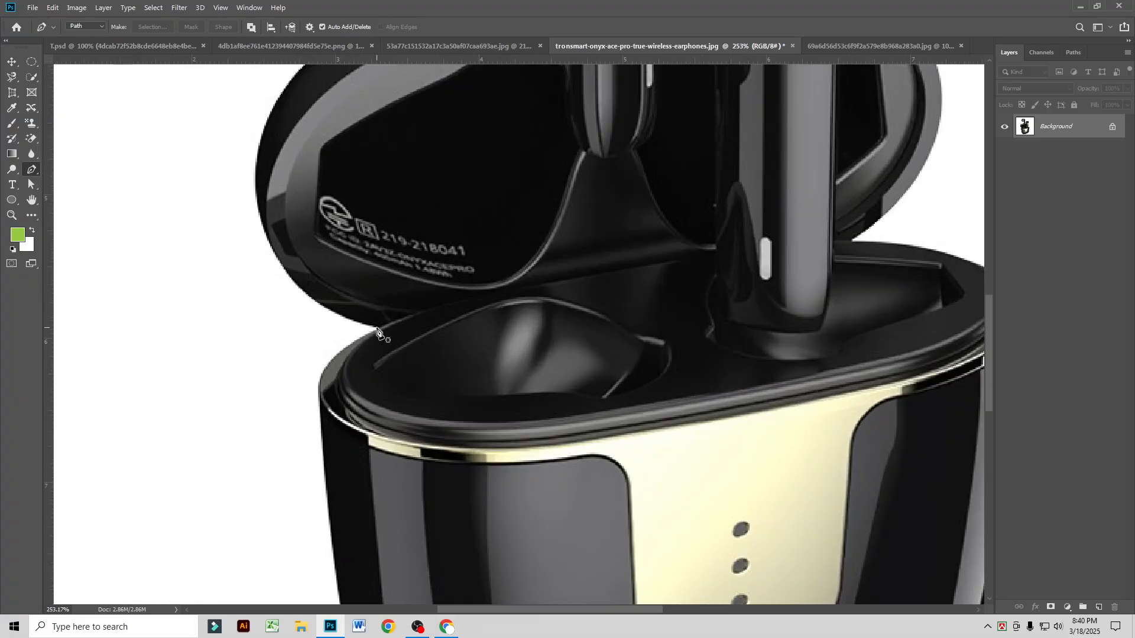
{"action": "left_click", "coordinate": [377, 327]}
{"action": "left_click_drag", "start_coordinate": [254, 188], "coordinate": [235, 90]}
{"action": "left_click_drag", "start_coordinate": [274, 125], "coordinate": [178, 346]}
{"action": "left_click", "coordinate": [160, 445], "text": "alt"}
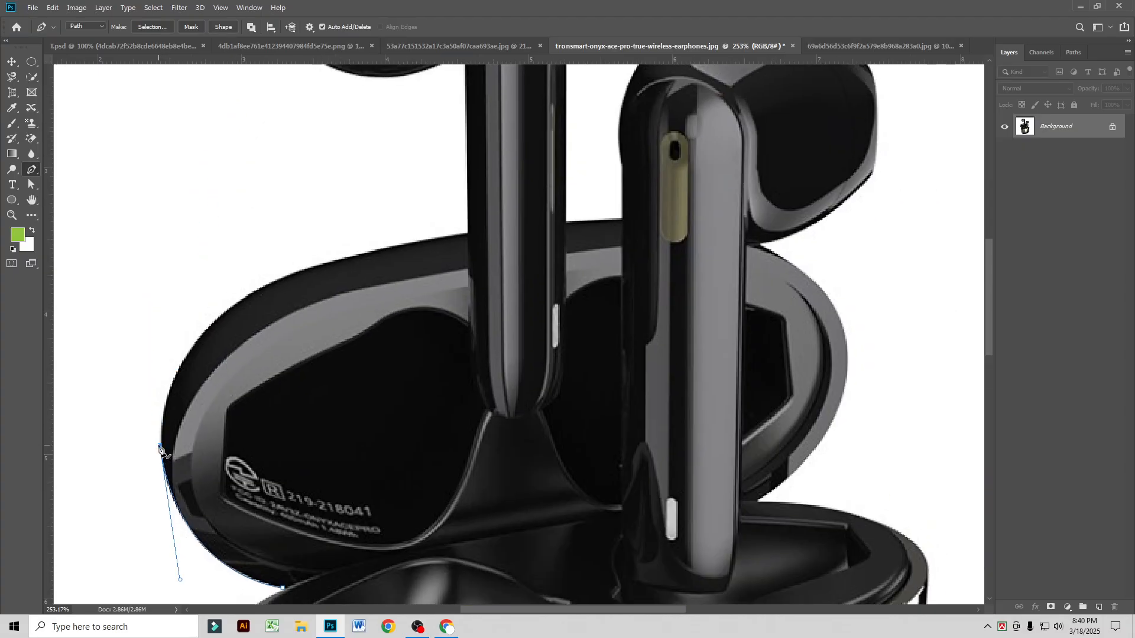
{"action": "left_click_drag", "start_coordinate": [310, 269], "coordinate": [467, 224]}
{"action": "left_click", "coordinate": [311, 270], "text": "alt"}
{"action": "left_click_drag", "start_coordinate": [467, 234], "coordinate": [524, 223]}
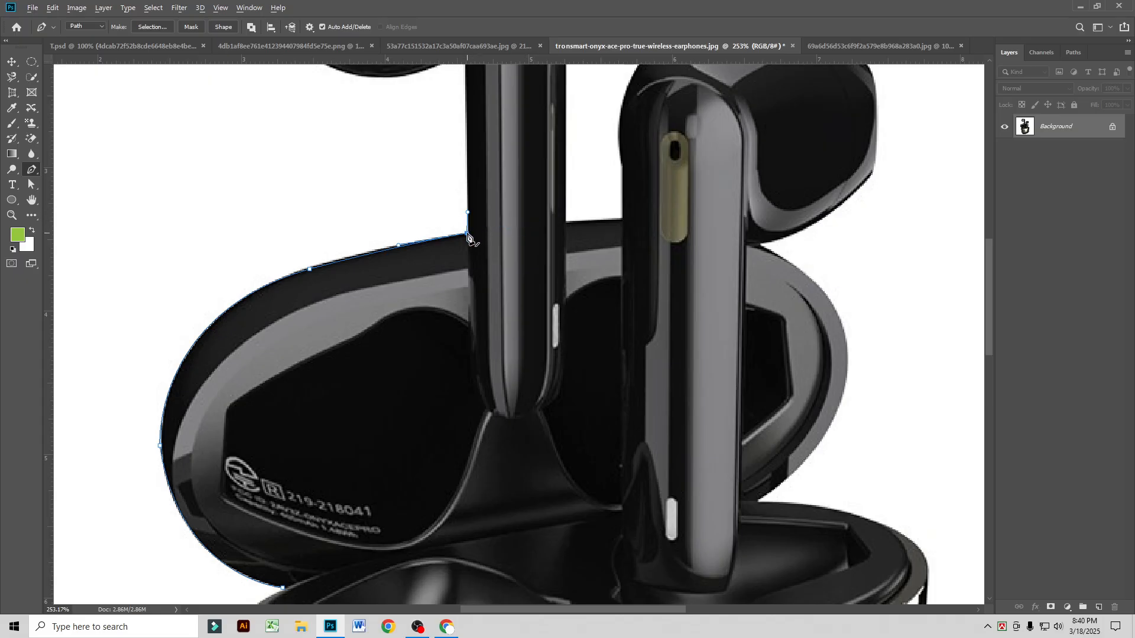
Step: Continue the path up the stem and around the underside of the earbud head to its left rim, then switch to the Move tool
{"action": "scroll", "coordinate": [465, 237], "scroll_direction": "up", "scroll_amount": 2}
{"action": "left_click", "coordinate": [465, 177]}
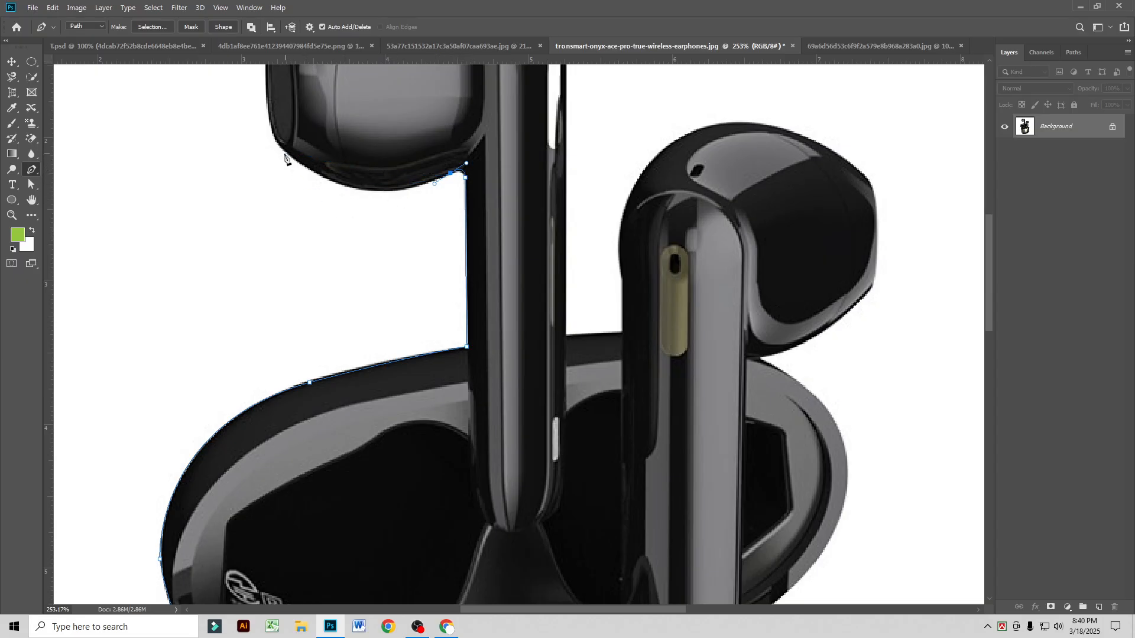
{"action": "left_click_drag", "start_coordinate": [285, 153], "coordinate": [202, 93]}
{"action": "scroll", "coordinate": [330, 301], "scroll_direction": "up", "scroll_amount": 2}
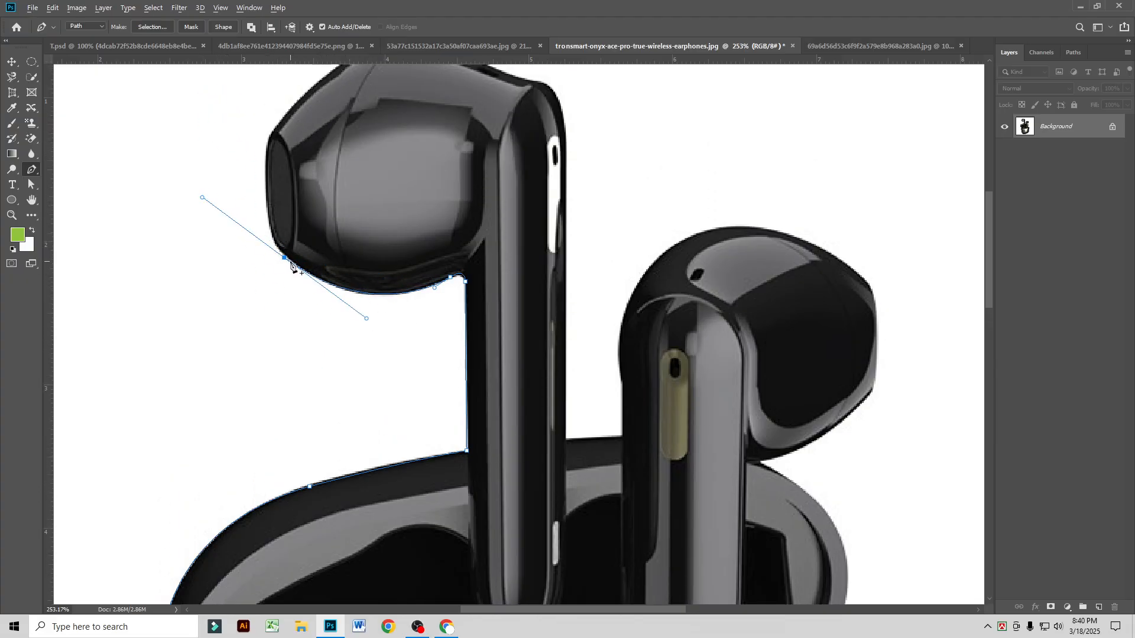
{"action": "left_click", "coordinate": [285, 259]}
{"action": "left_click_drag", "start_coordinate": [264, 196], "coordinate": [259, 151]}
{"action": "key", "text": "v"}
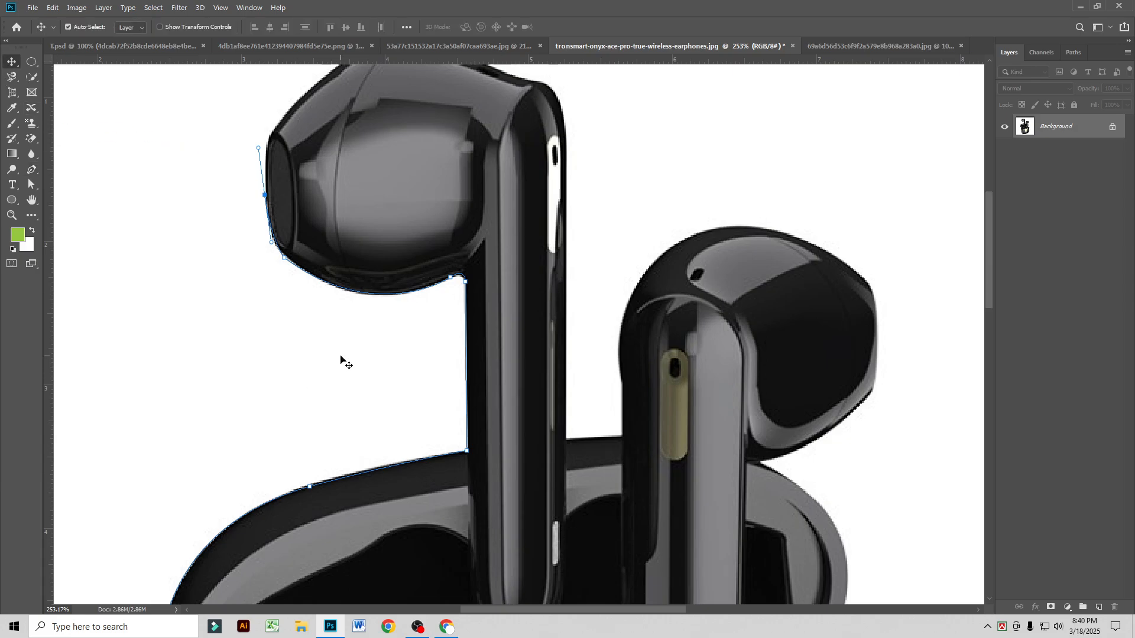
{"action": "scroll", "coordinate": [373, 396], "scroll_direction": "down", "scroll_amount": 5}
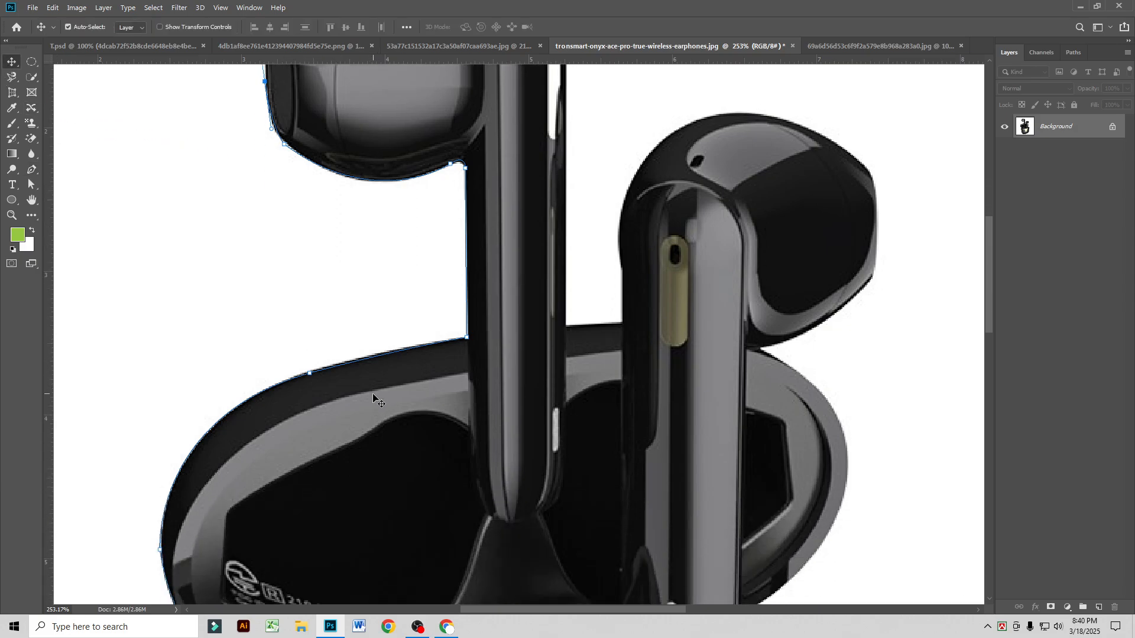
Step: Switch to Chrome, search Google for "the bezier game" in a new tab and open The Bézier Game site
{"action": "left_click", "coordinate": [447, 627]}
{"action": "left_click", "coordinate": [172, 12]}
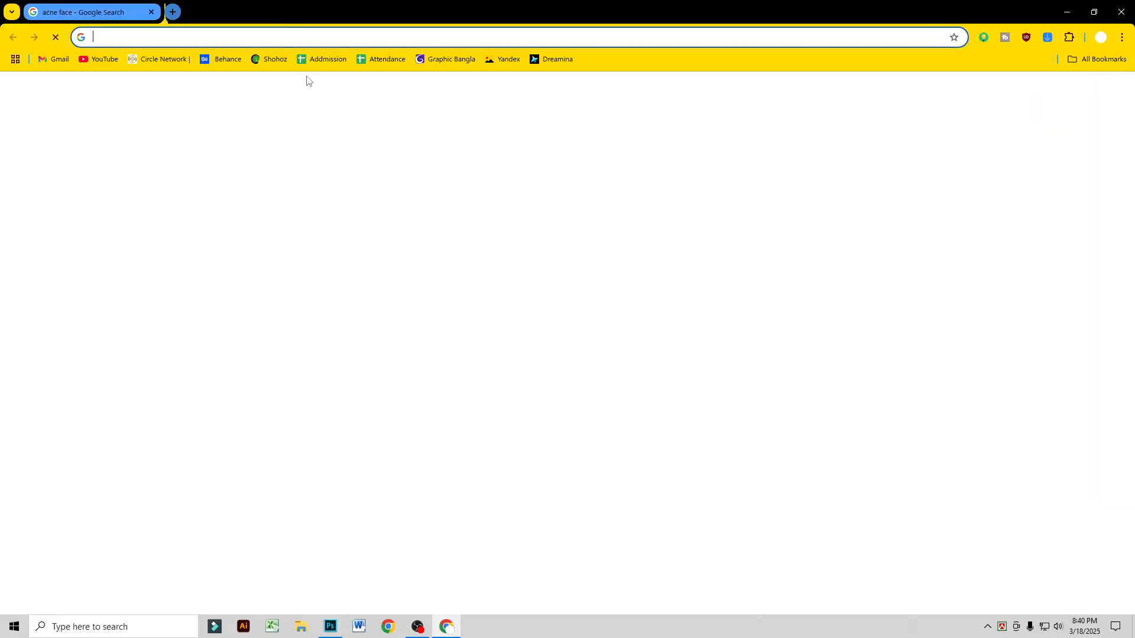
{"action": "left_click", "coordinate": [493, 238]}
{"action": "type", "text": "the ba"}
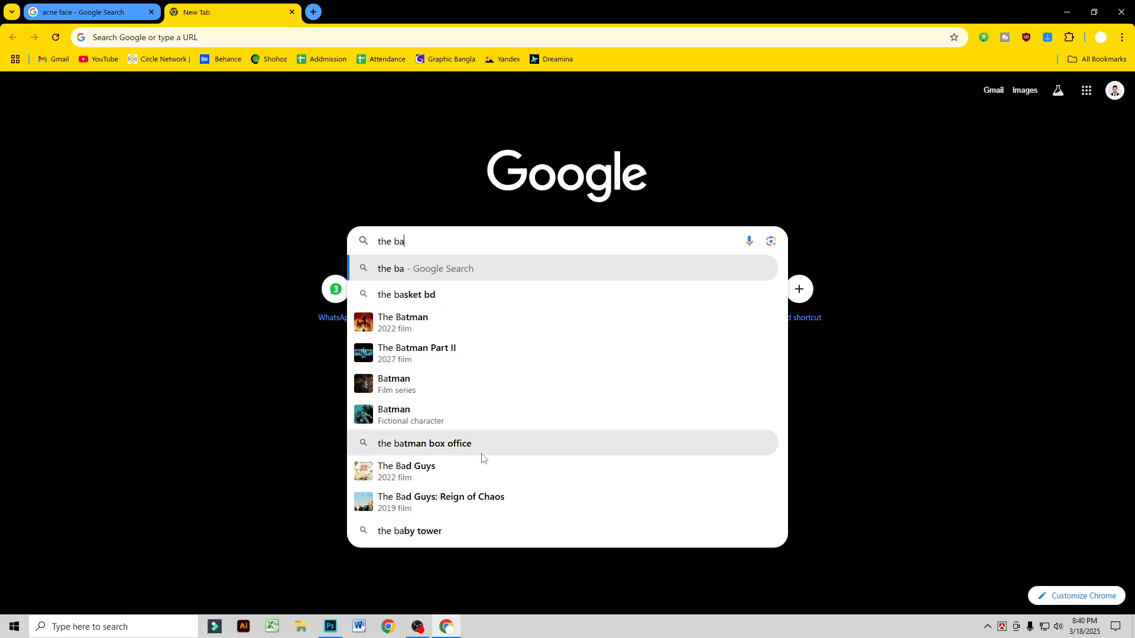
{"action": "key", "text": "BackSpace"}
{"action": "left_click", "coordinate": [489, 299]}
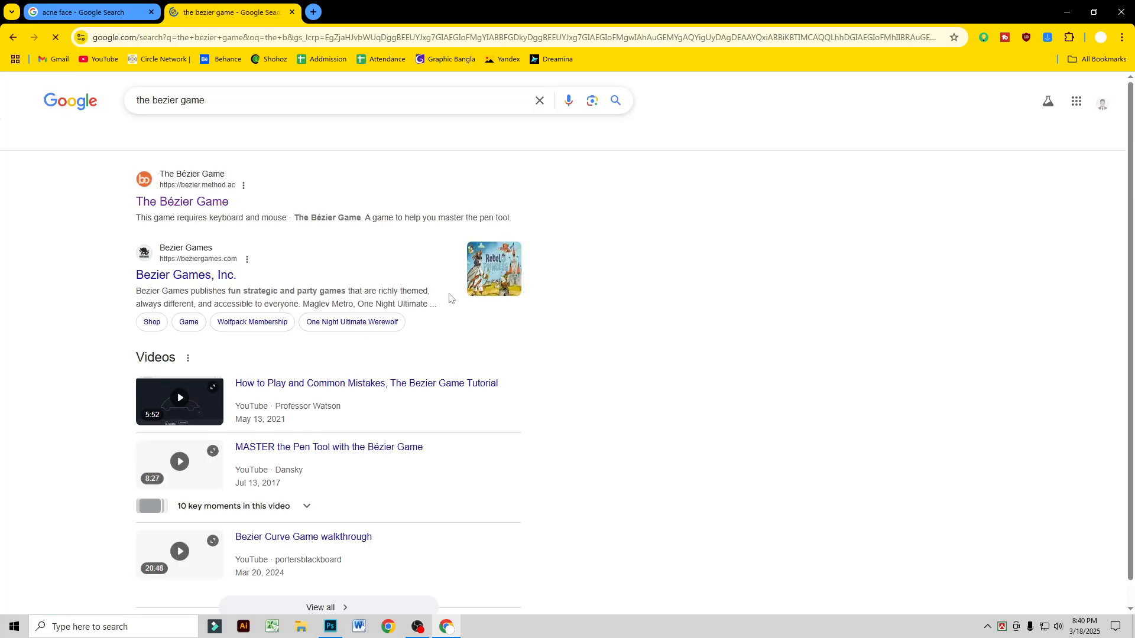
{"action": "left_click", "coordinate": [201, 206]}
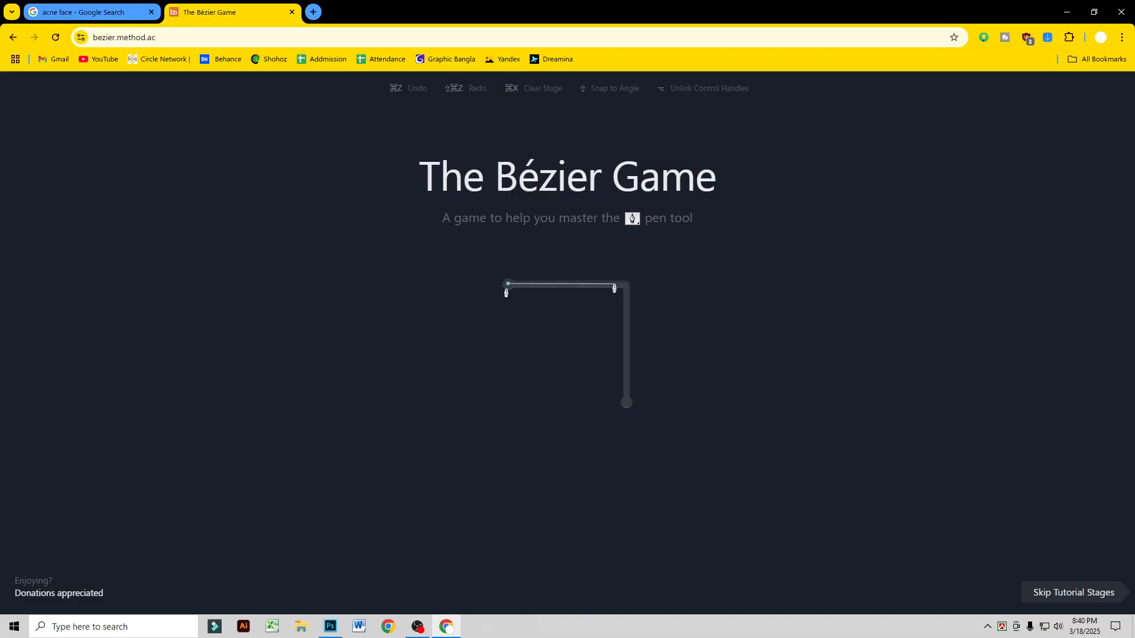
Step: Complete the first tutorial stage by drawing the right-angle line through its three nodes
{"action": "left_click", "coordinate": [508, 284]}
{"action": "left_click", "coordinate": [627, 285]}
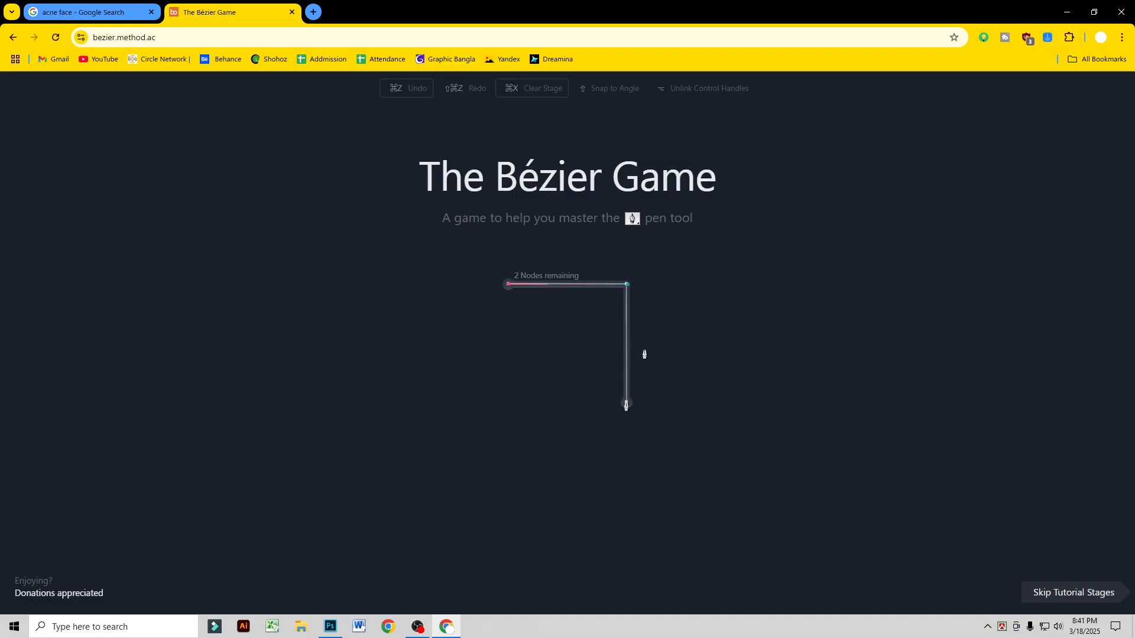
{"action": "left_click", "coordinate": [626, 404]}
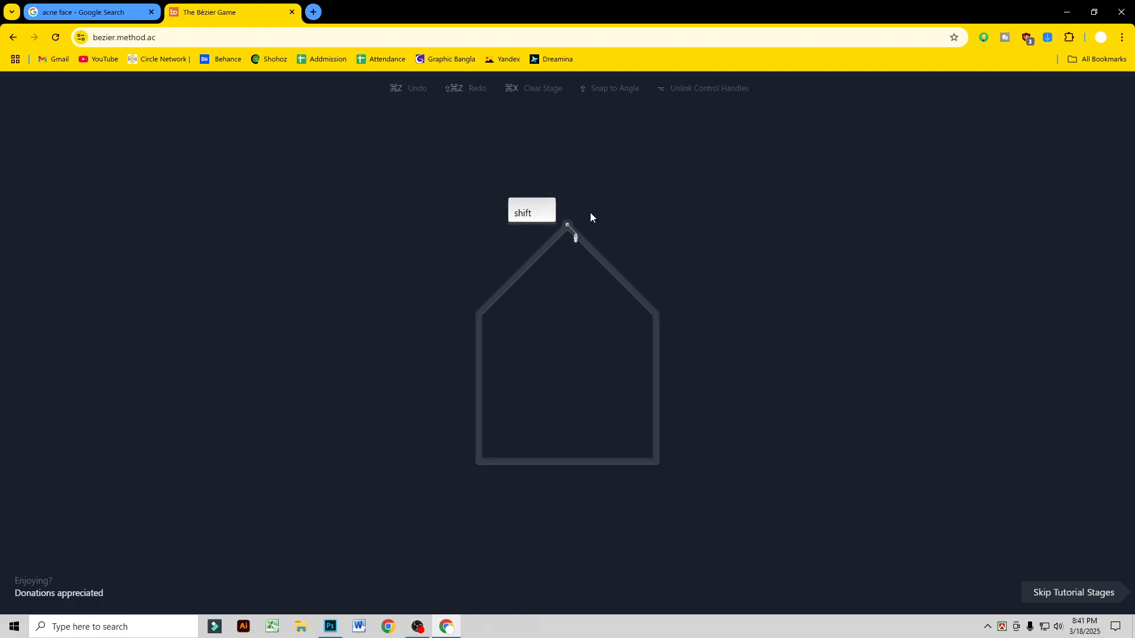
Step: Complete the house-shaped stage by placing straight nodes around the outline and closing it at the roof peak
{"action": "left_click", "coordinate": [656, 314]}
{"action": "left_click", "coordinate": [656, 462]}
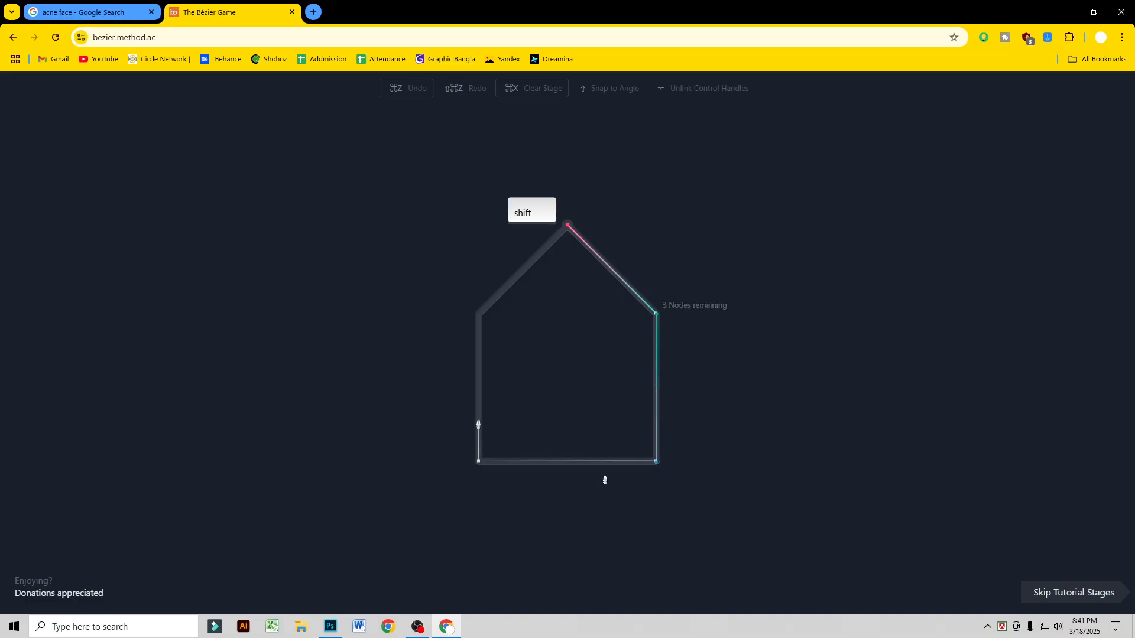
{"action": "left_click", "coordinate": [479, 462]}
{"action": "left_click", "coordinate": [479, 314]}
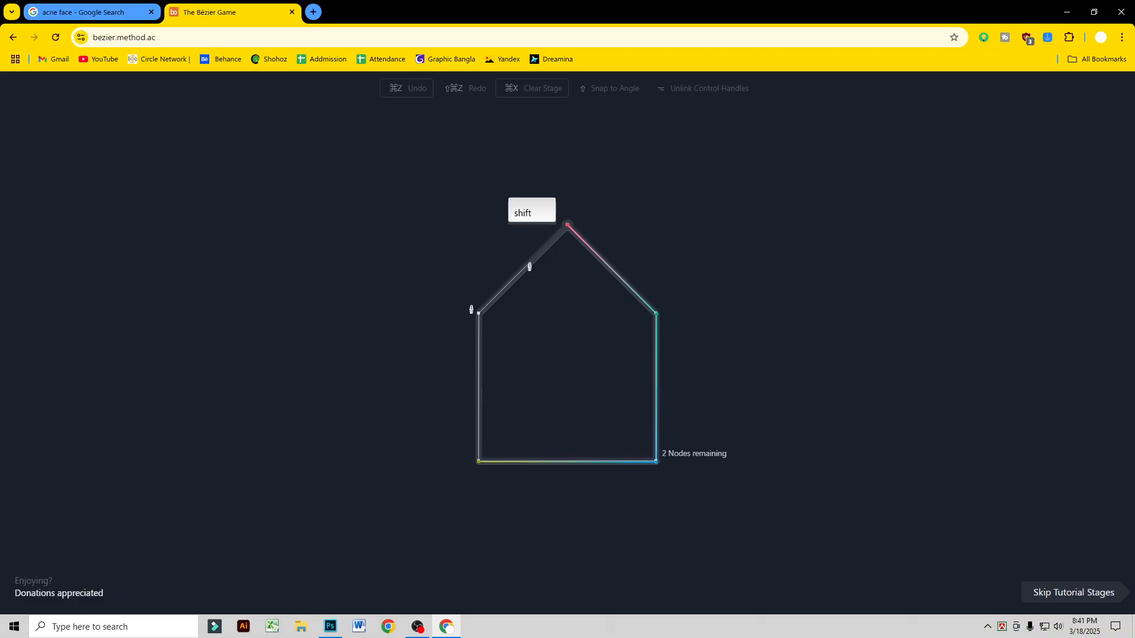
{"action": "left_click", "coordinate": [568, 226]}
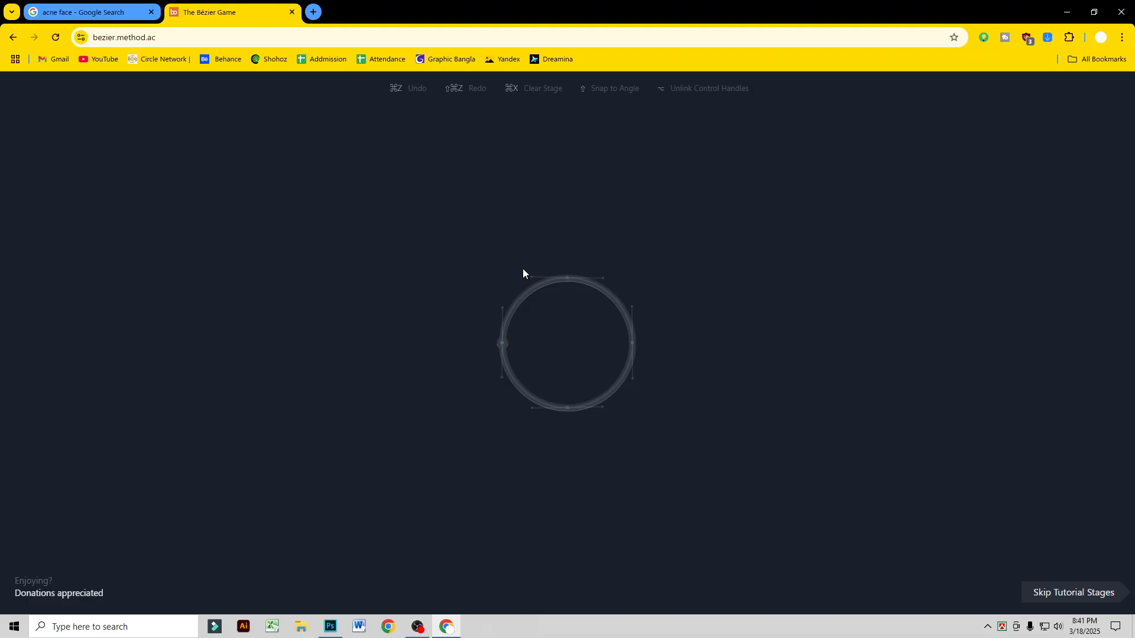
Step: Close The Bézier Game tab and switch back to the earphones image in Photoshop, zooming out to see the traced path
{"action": "left_click", "coordinate": [291, 12]}
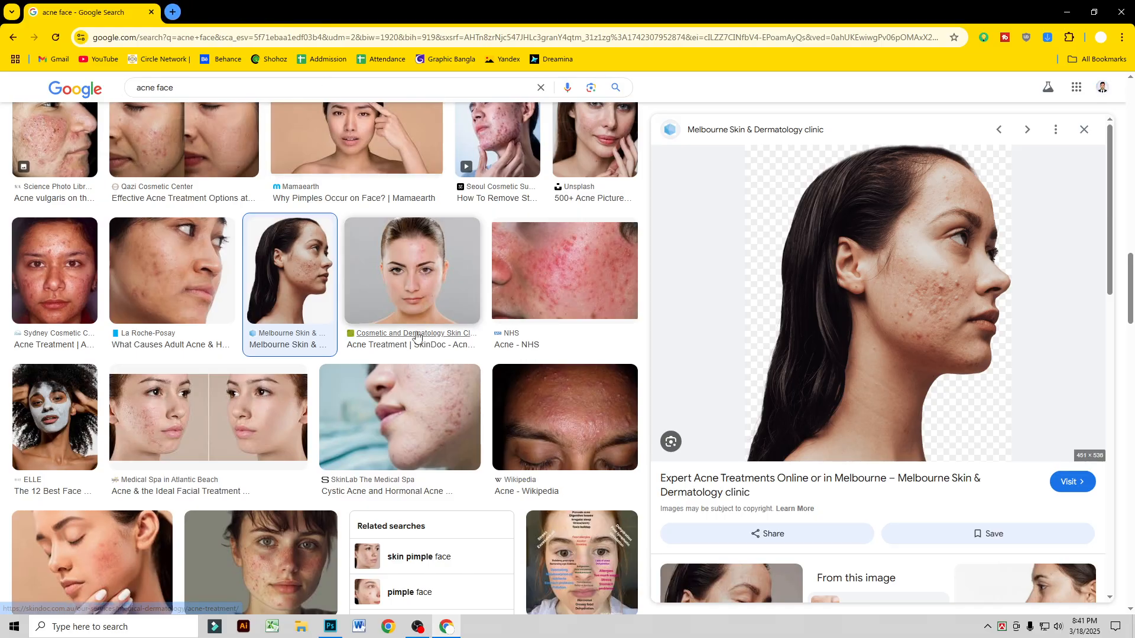
{"action": "left_click", "coordinate": [330, 626]}
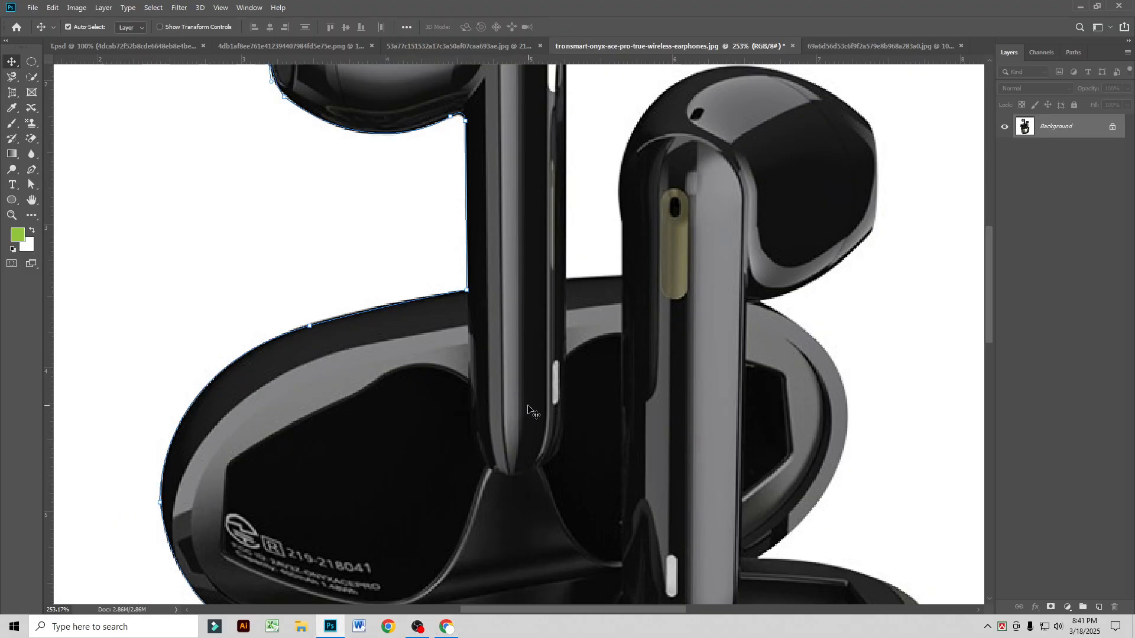
{"action": "scroll", "coordinate": [538, 408], "scroll_direction": "down", "scroll_amount": 4}
{"action": "scroll", "coordinate": [582, 400], "scroll_direction": "down", "scroll_amount": 2}
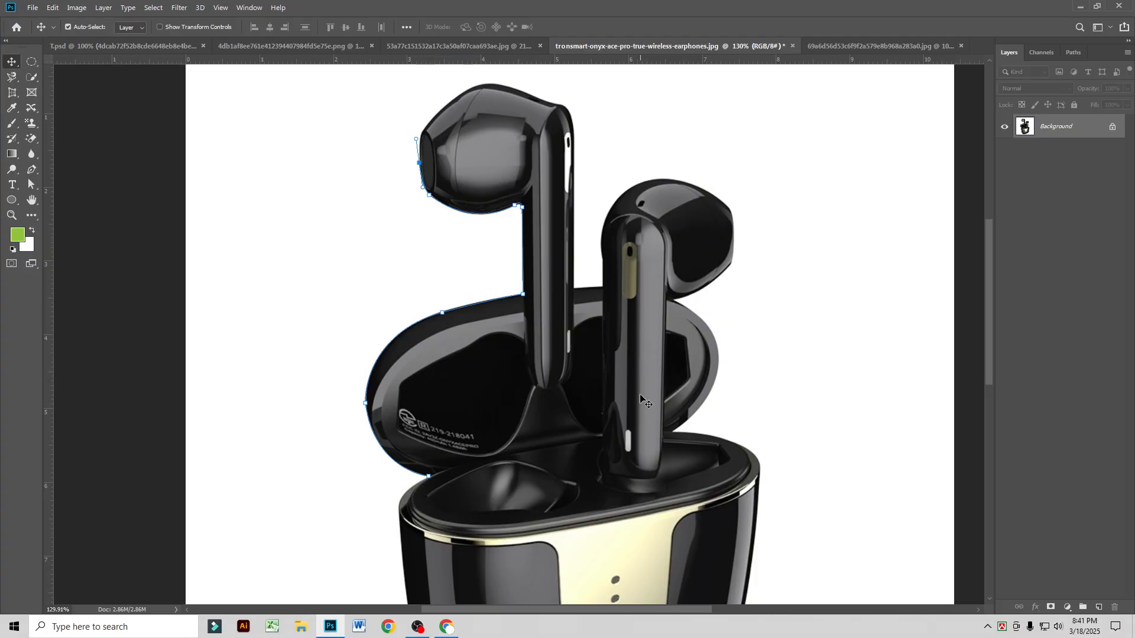
{"action": "scroll", "coordinate": [621, 425], "scroll_direction": "down", "scroll_amount": 1}
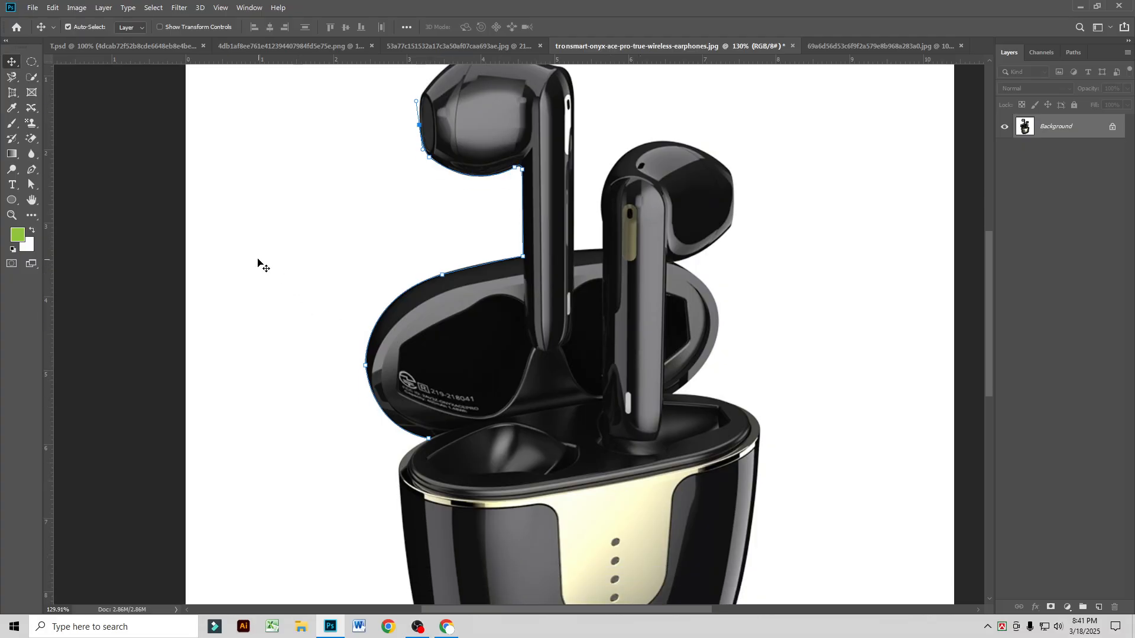
Step: Place a horizontal text line on the white area beside the taller earbud and set its font to Outfit
{"action": "left_click", "coordinate": [20, 186]}
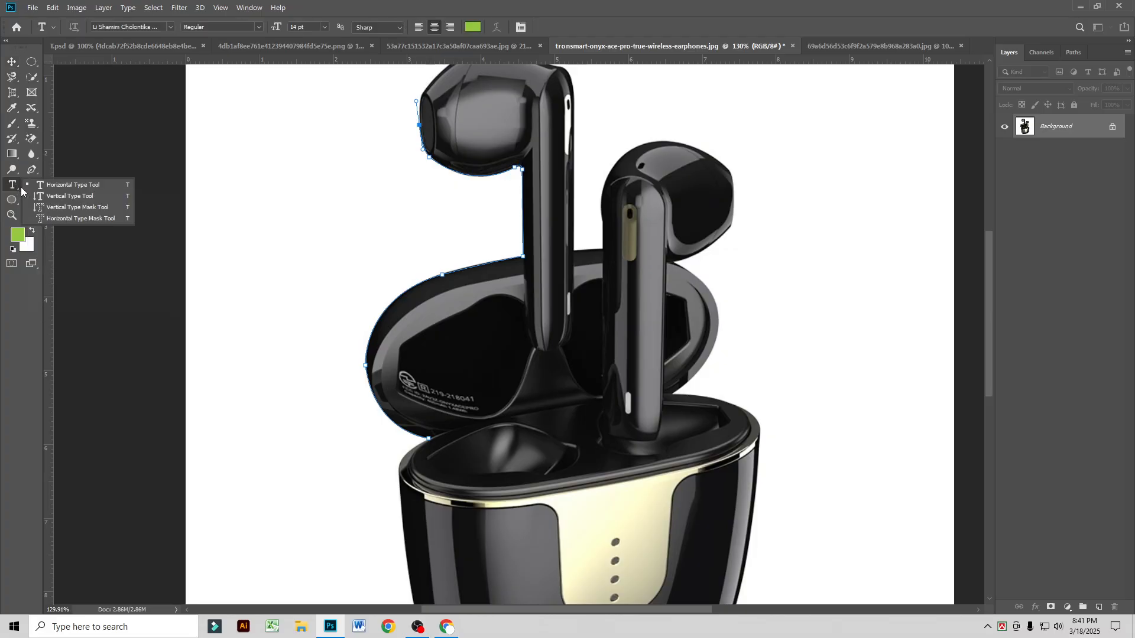
{"action": "left_click", "coordinate": [91, 182]}
{"action": "left_click", "coordinate": [252, 154]}
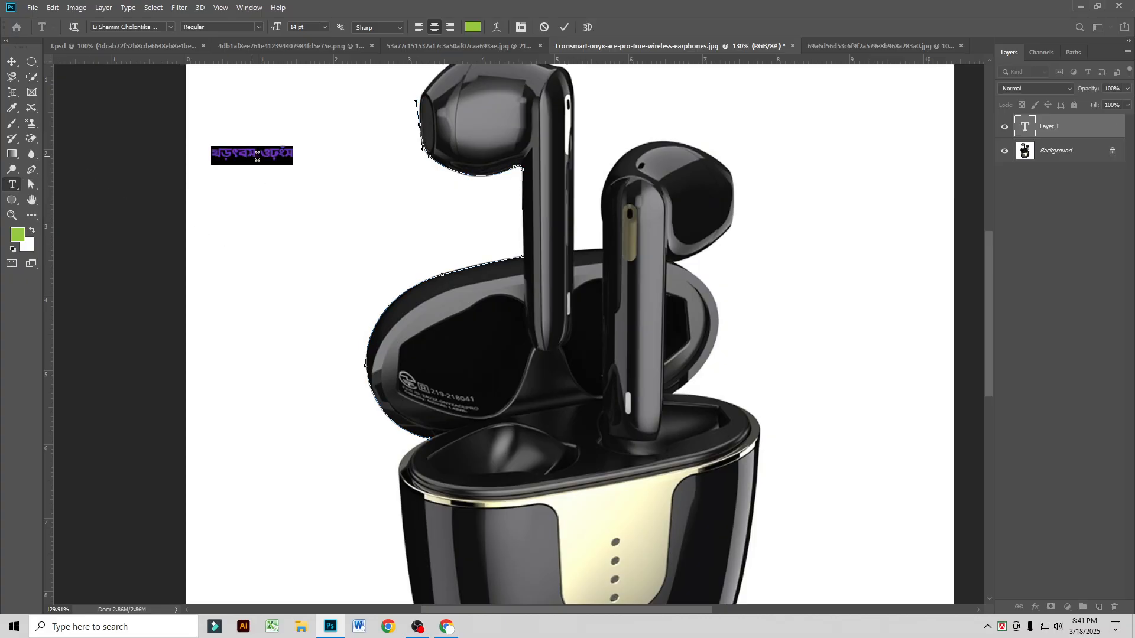
{"action": "left_click", "coordinate": [169, 26]}
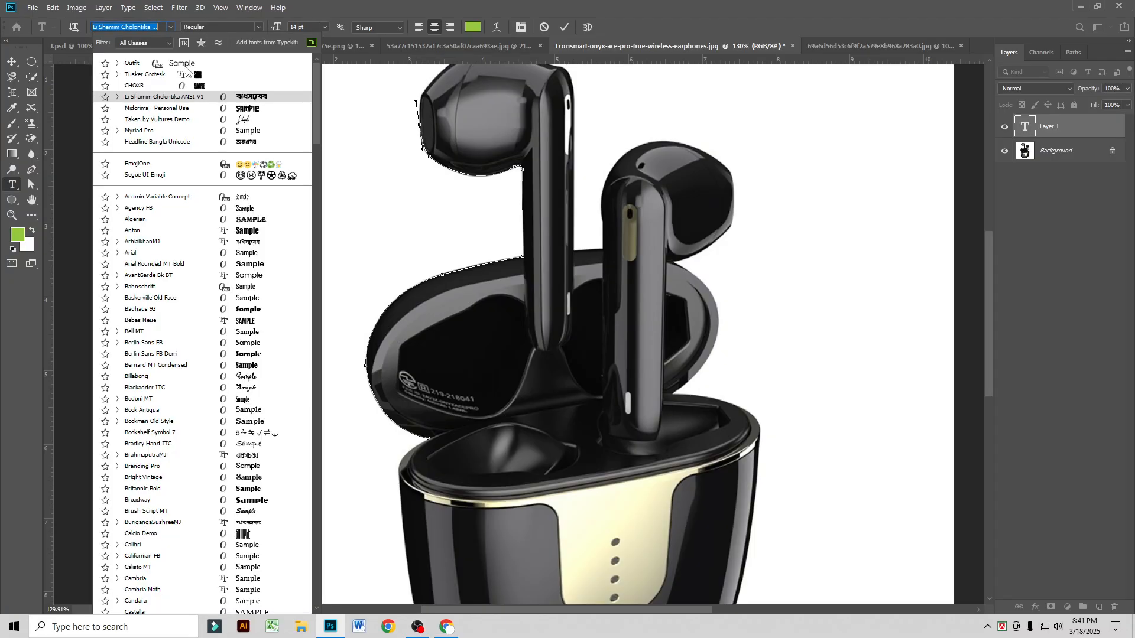
{"action": "left_click", "coordinate": [228, 66]}
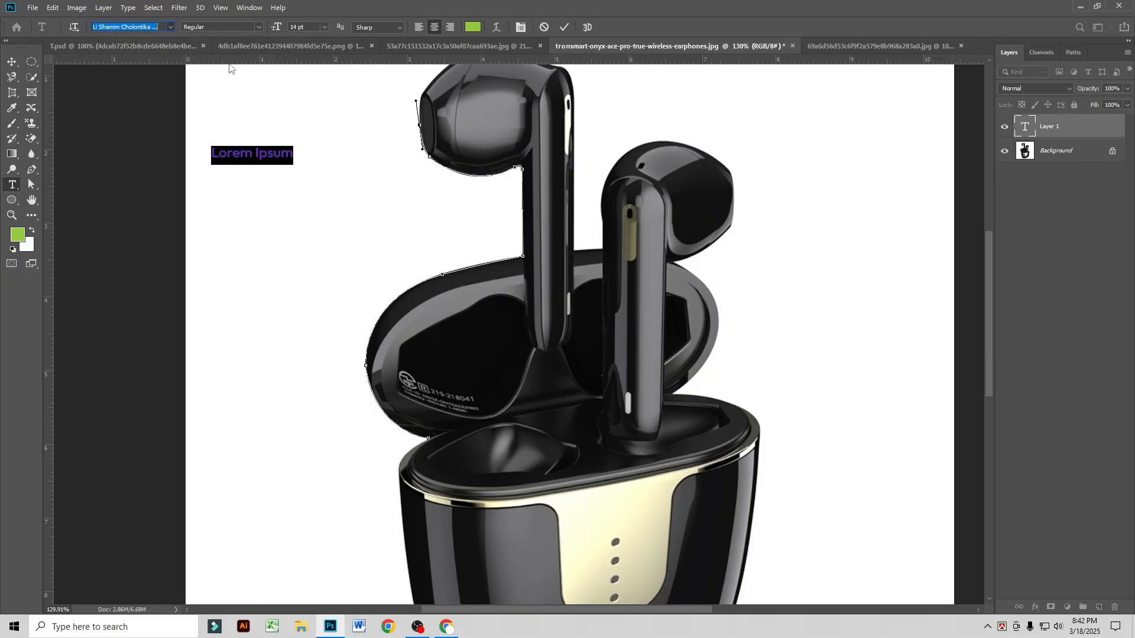
Step: Set the placeholder text to ExtraBold at 48 pt and move it to just above the open lid
{"action": "left_click", "coordinate": [259, 27]}
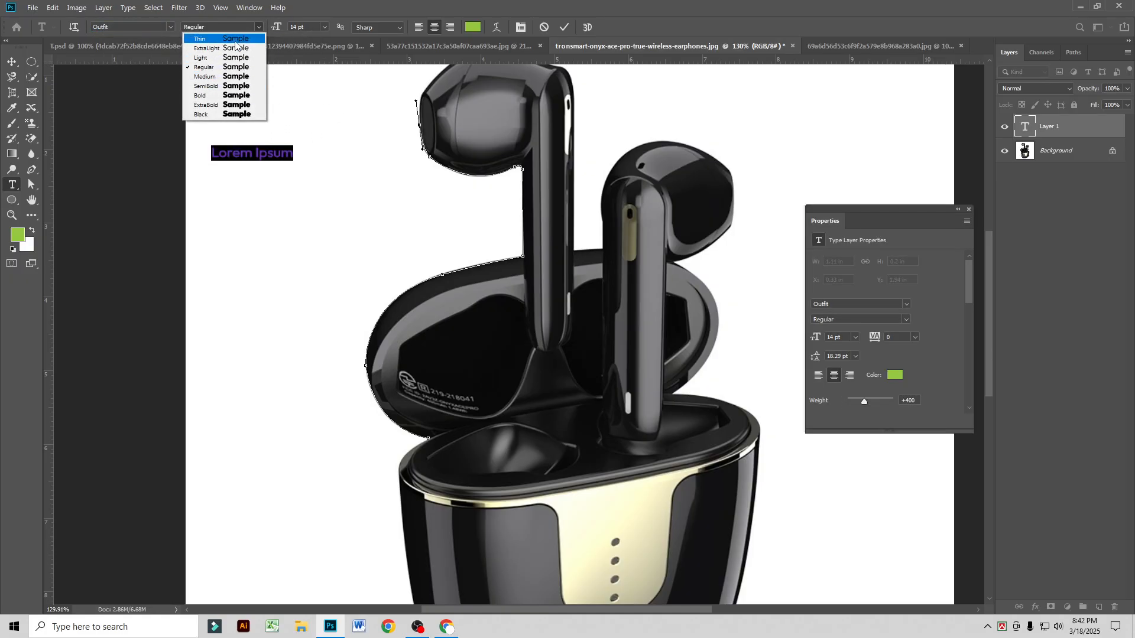
{"action": "left_click", "coordinate": [242, 105]}
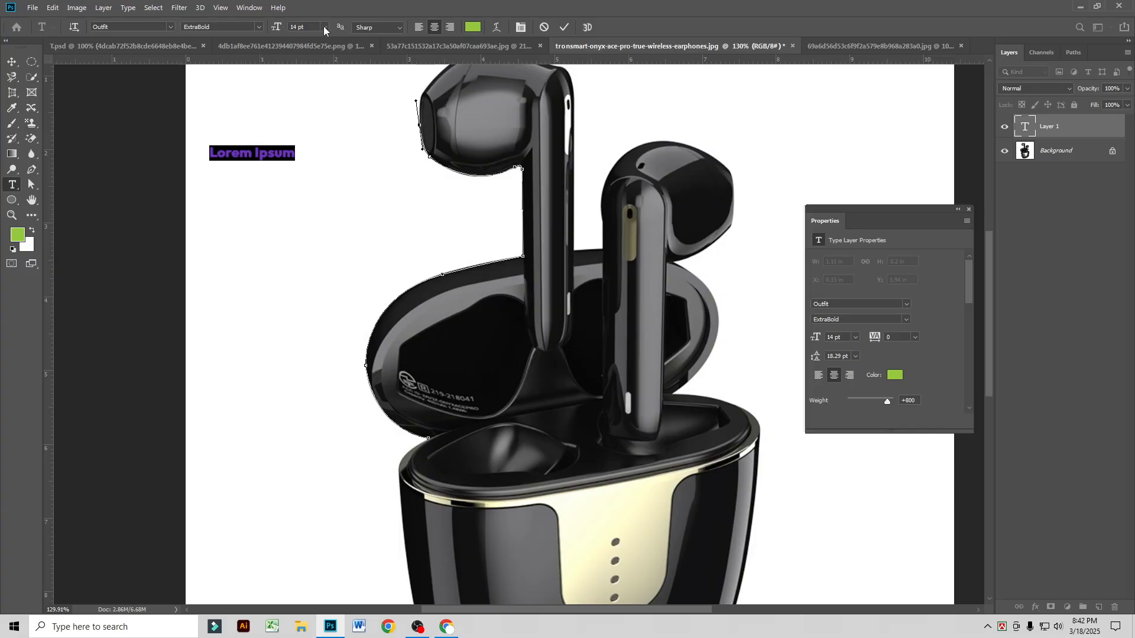
{"action": "left_click", "coordinate": [324, 28]}
{"action": "left_click", "coordinate": [309, 132]}
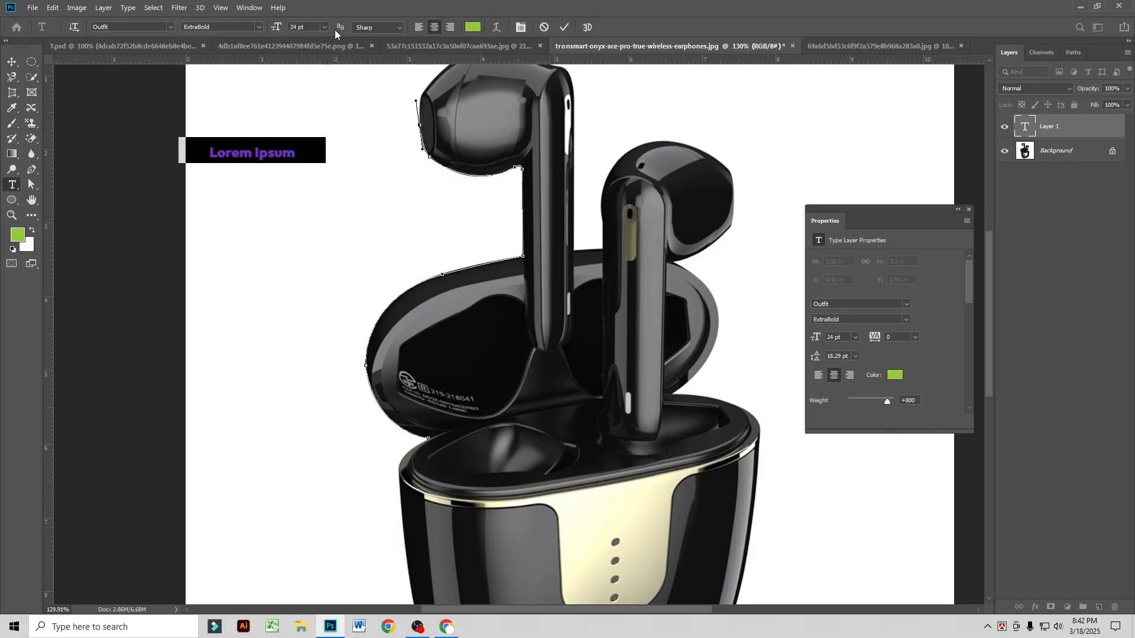
{"action": "left_click", "coordinate": [325, 27]}
{"action": "left_click", "coordinate": [320, 160]}
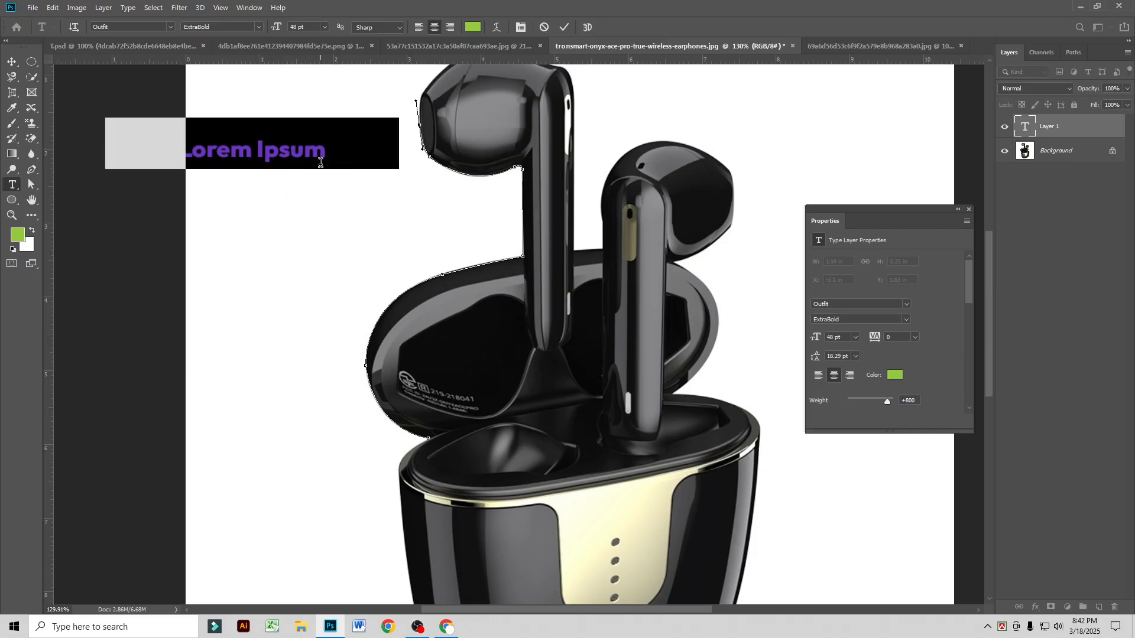
{"action": "left_click", "coordinate": [10, 61]}
{"action": "left_click_drag", "start_coordinate": [262, 144], "coordinate": [379, 222]}
Step: Set the text colour to black (000000) and replace the placeholder wording with "gfxstudio"
{"action": "double_click", "coordinate": [379, 222]}
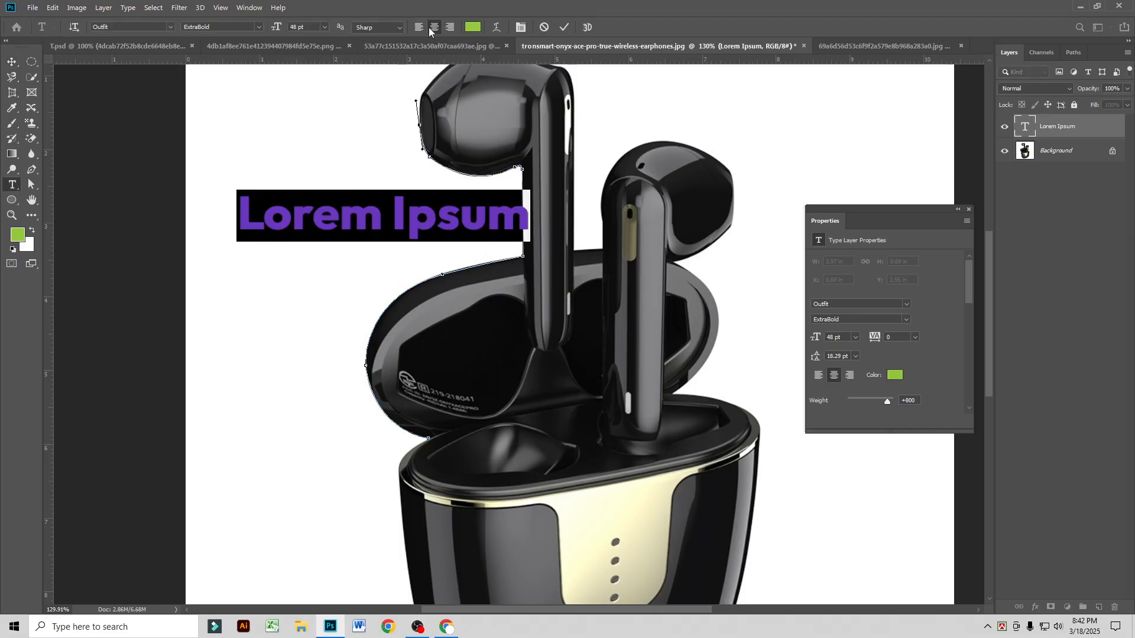
{"action": "left_click", "coordinate": [473, 27]}
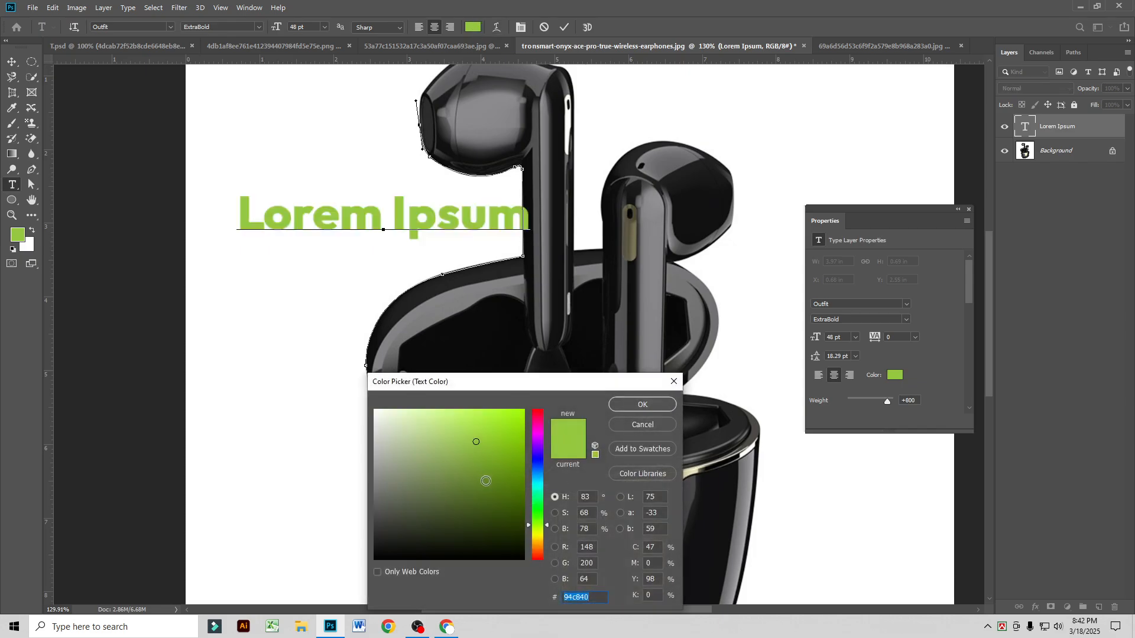
{"action": "type", "text": "000000"}
{"action": "left_click", "coordinate": [643, 404]}
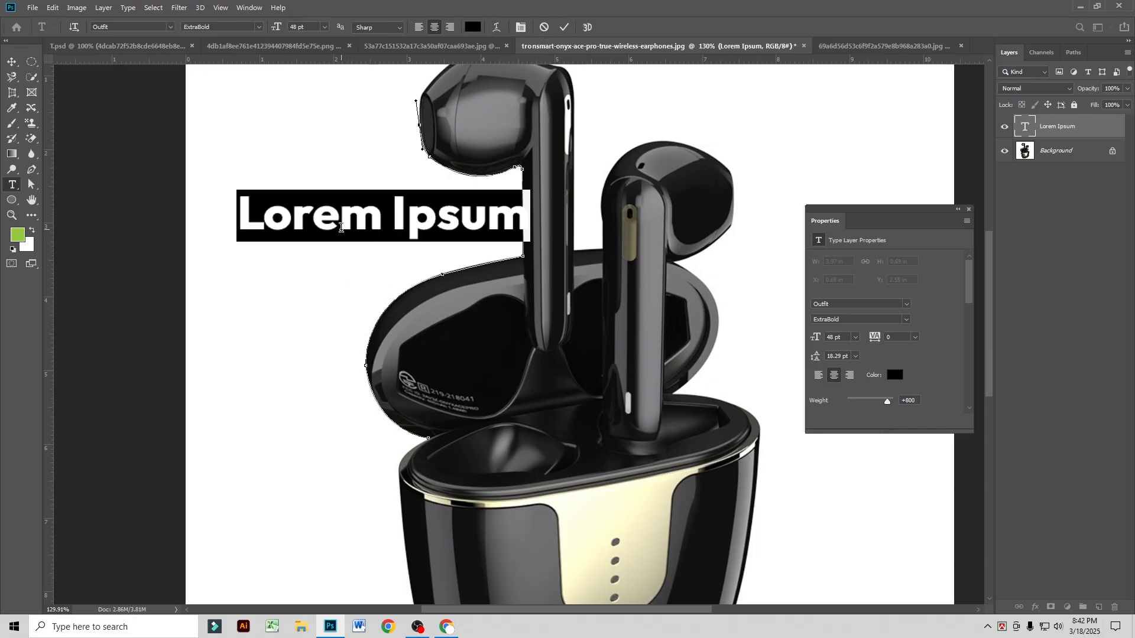
{"action": "type", "text": "gfxstu"}
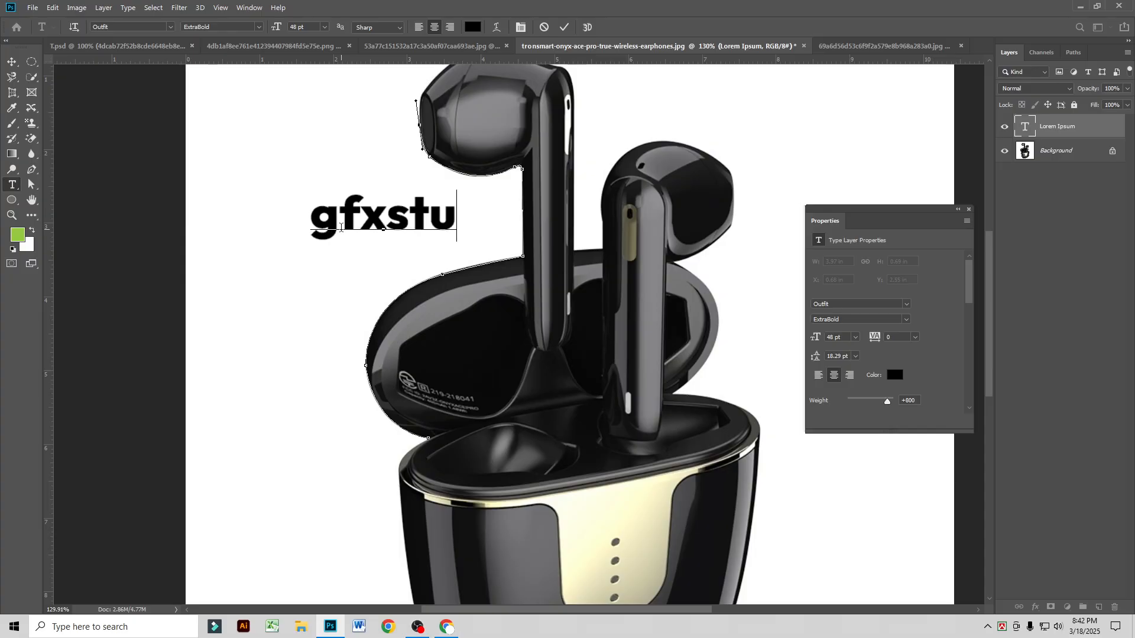
{"action": "type", "text": "dio"}
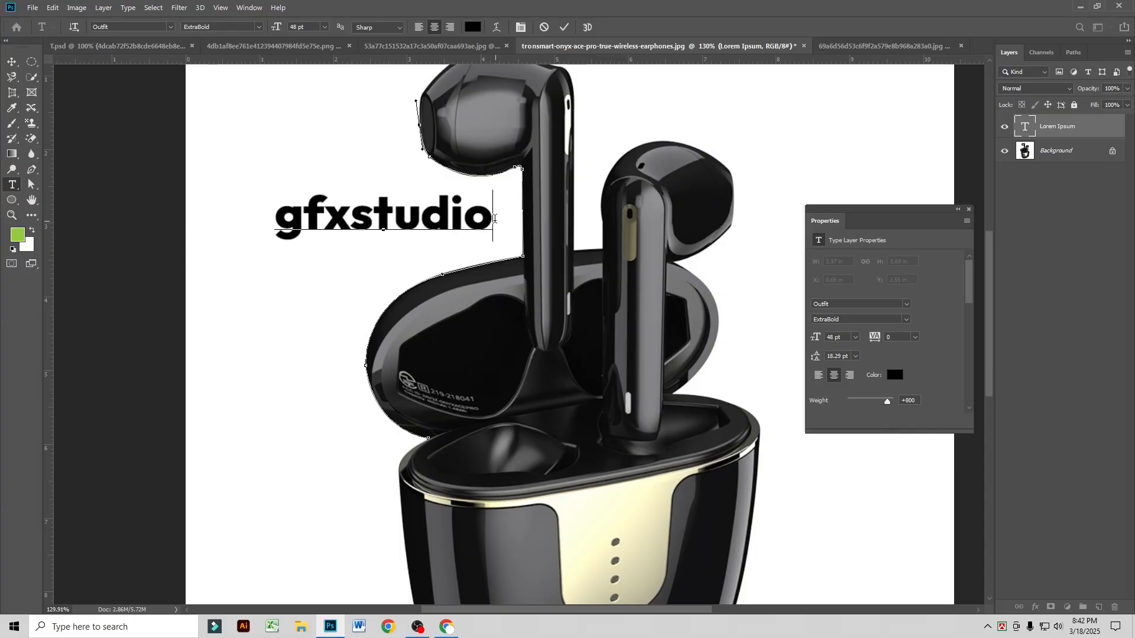
Step: Recolour the "gfxstudio" text to red (ff0000) and shift it slightly closer to the taller earbud's stem
{"action": "left_click_drag", "start_coordinate": [497, 218], "coordinate": [223, 218]}
{"action": "left_click", "coordinate": [473, 26]}
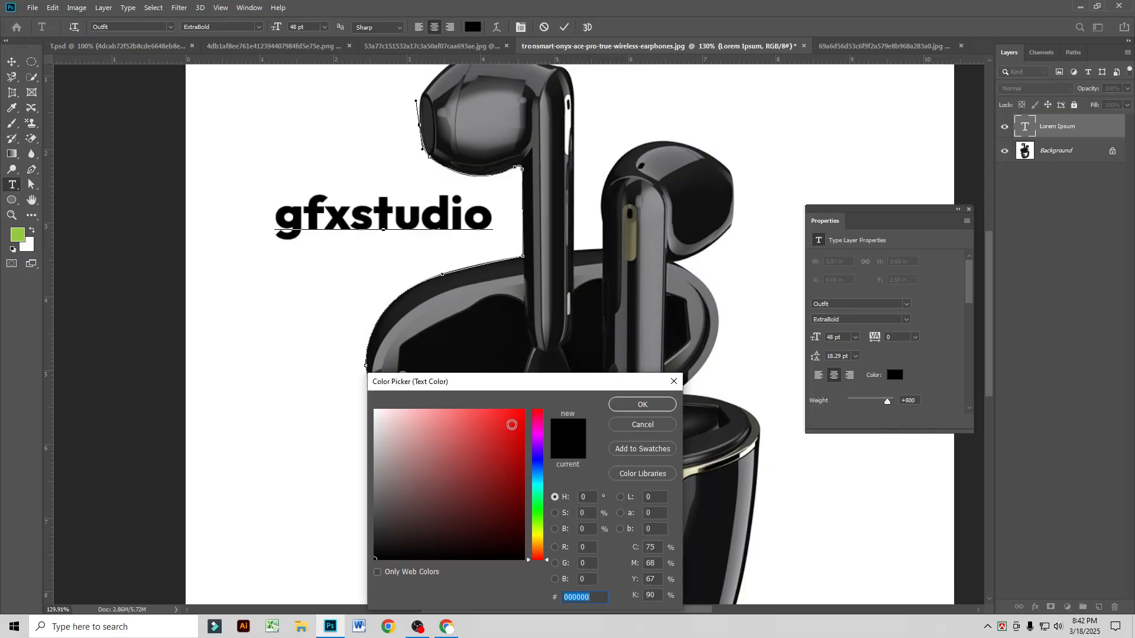
{"action": "type", "text": "ff0000"}
{"action": "left_click", "coordinate": [626, 401]}
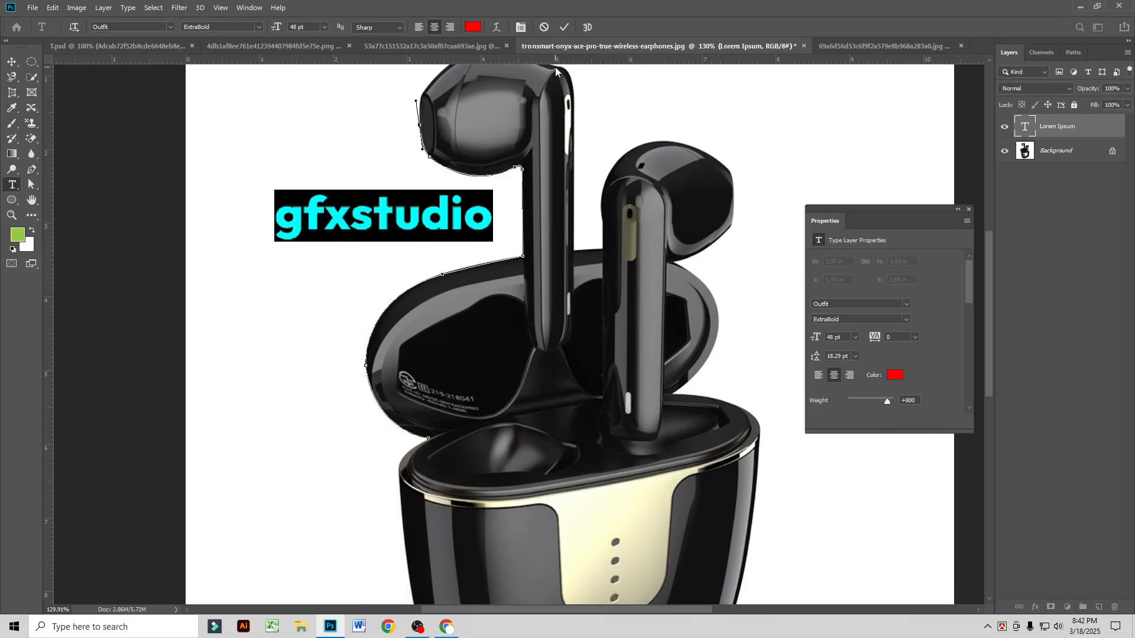
{"action": "left_click", "coordinate": [565, 26]}
{"action": "key", "text": "v"}
{"action": "mouse_move", "coordinate": [423, 220]}
{"action": "left_mouse_down"}
{"action": "mouse_move", "coordinate": [449, 219]}
{"action": "mouse_move", "coordinate": [440, 220]}
{"action": "left_mouse_up"}
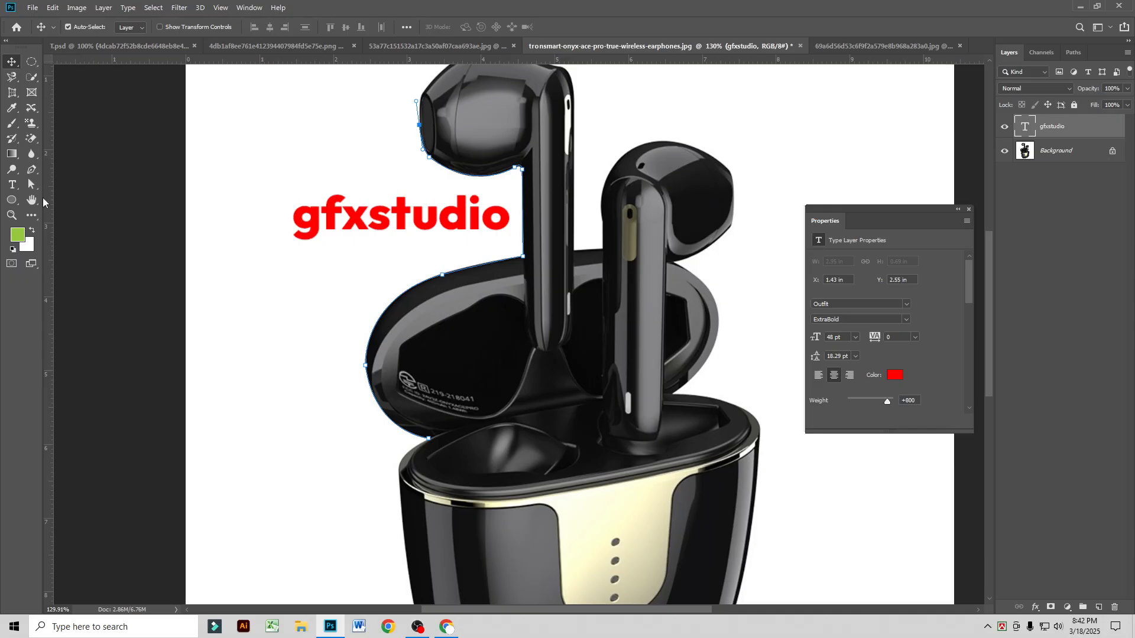
Step: Add a vertical text line reading "12364548" on the white area beside the "gfxstudio" text, using the Vertical Type tool
{"action": "left_click", "coordinate": [13, 186]}
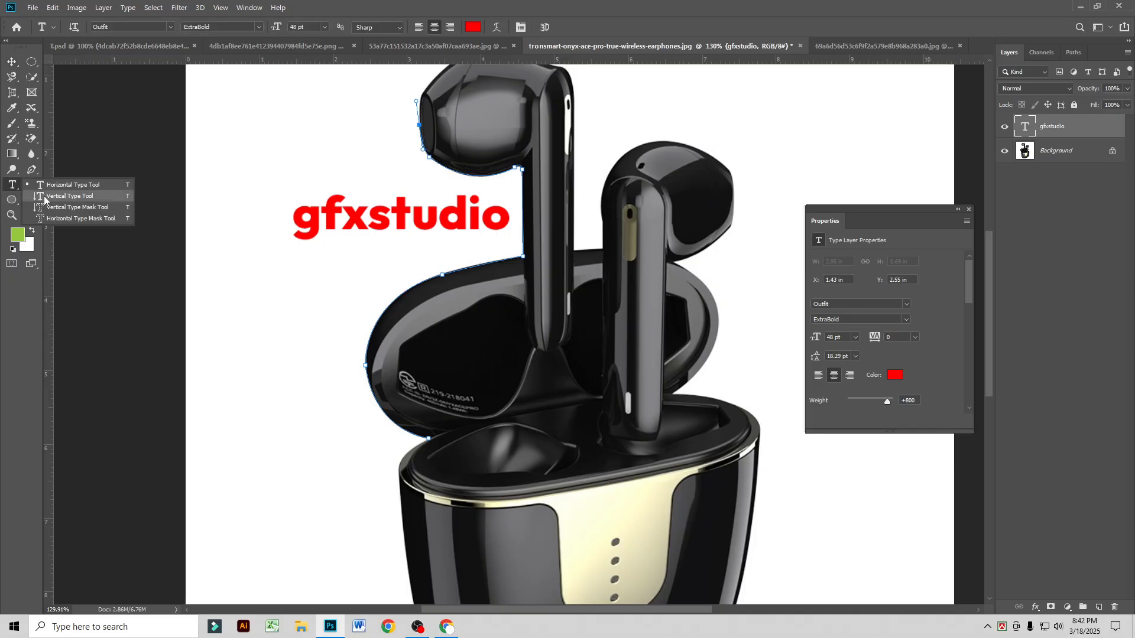
{"action": "left_click", "coordinate": [67, 197]}
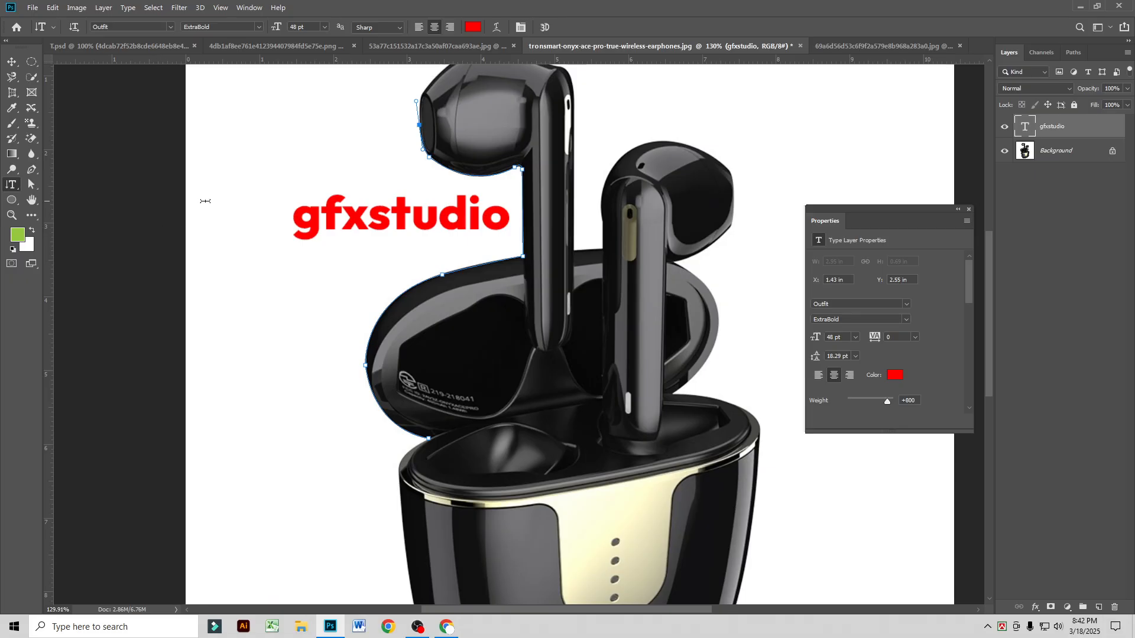
{"action": "left_click", "coordinate": [234, 165]}
{"action": "scroll", "coordinate": [254, 261], "scroll_direction": "up", "scroll_amount": 1}
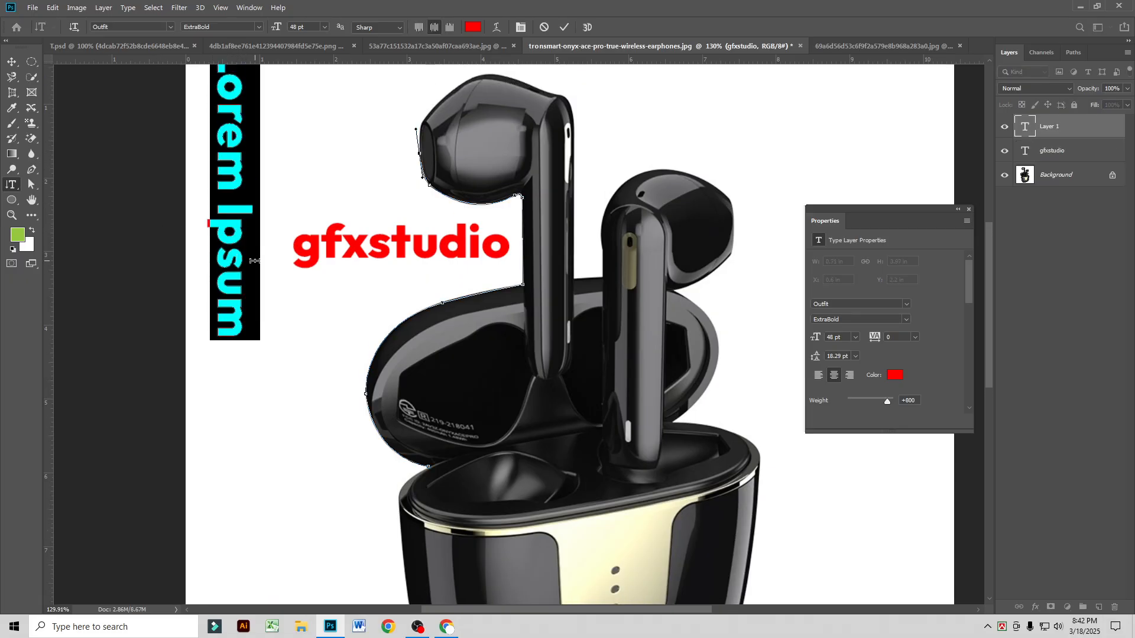
{"action": "type", "text": "123"}
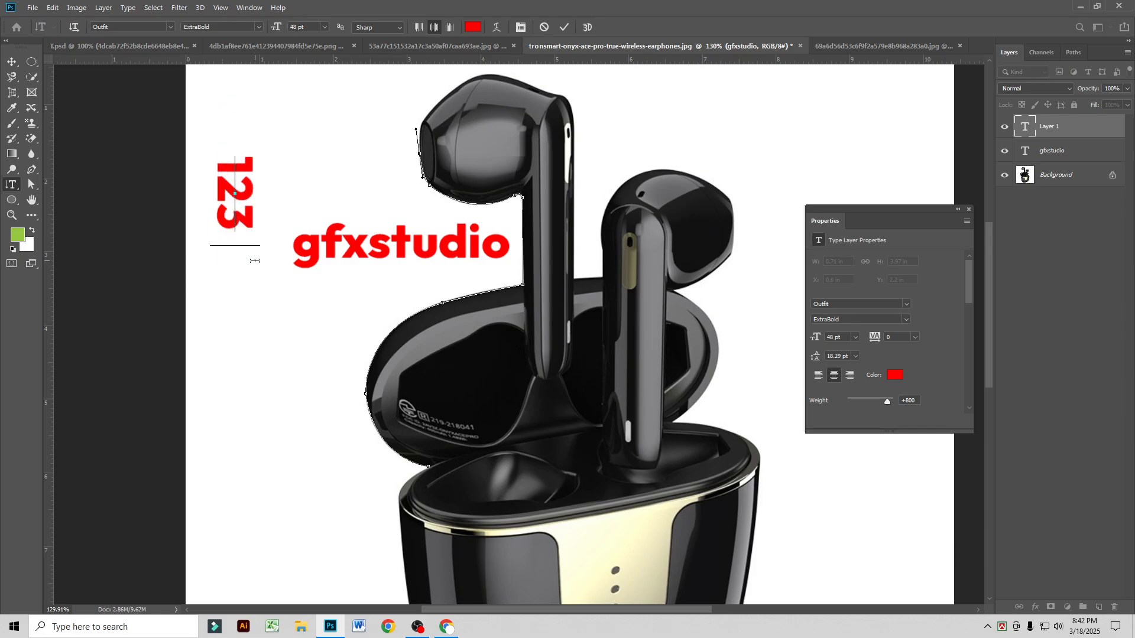
{"action": "type", "text": "64548"}
{"action": "key", "text": "ctrl+Return"}
Step: Move the vertical number text down and closer to "gfxstudio" with the Move tool, nudging "gfxstudio" slightly too
{"action": "key", "text": "v"}
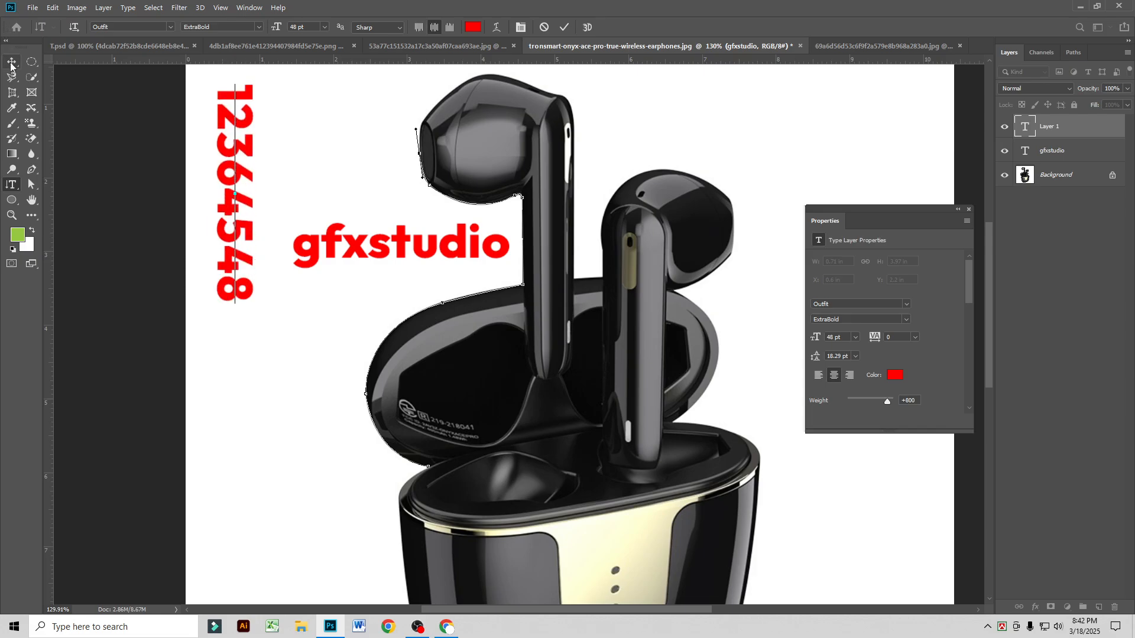
{"action": "left_click_drag", "start_coordinate": [223, 135], "coordinate": [228, 223]}
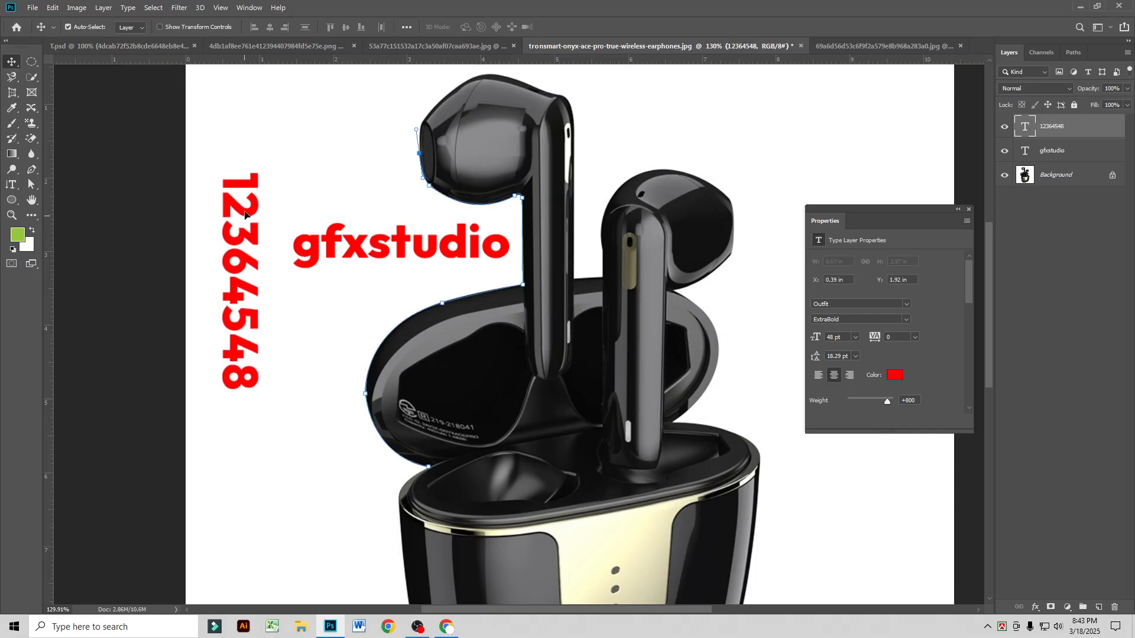
{"action": "left_click_drag", "start_coordinate": [365, 239], "coordinate": [366, 246]}
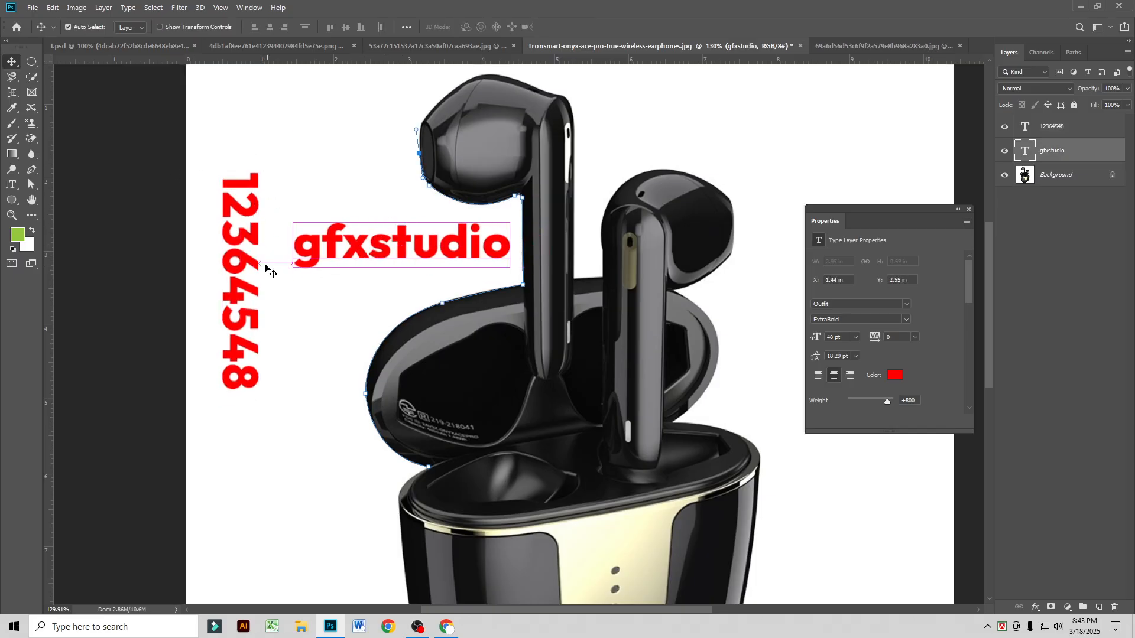
{"action": "left_click_drag", "start_coordinate": [254, 250], "coordinate": [265, 265]}
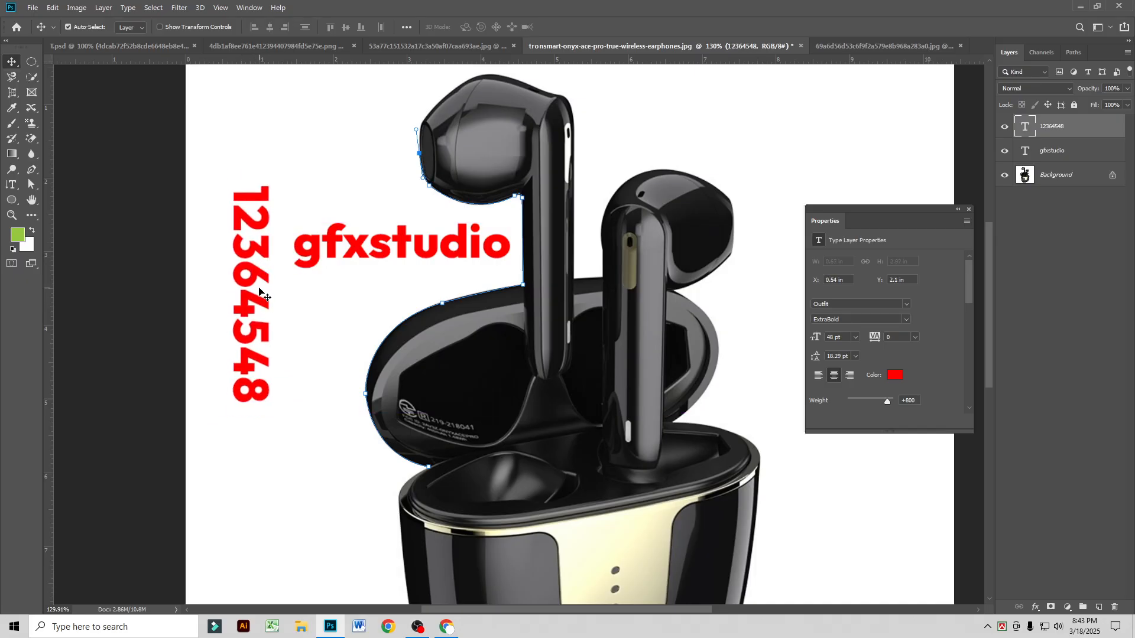
Step: Move the whole traced path off the earphones onto the white area beside the shorter earbud, using the Path Selection tool
{"action": "left_click", "coordinate": [32, 185]}
{"action": "left_click", "coordinate": [33, 187]}
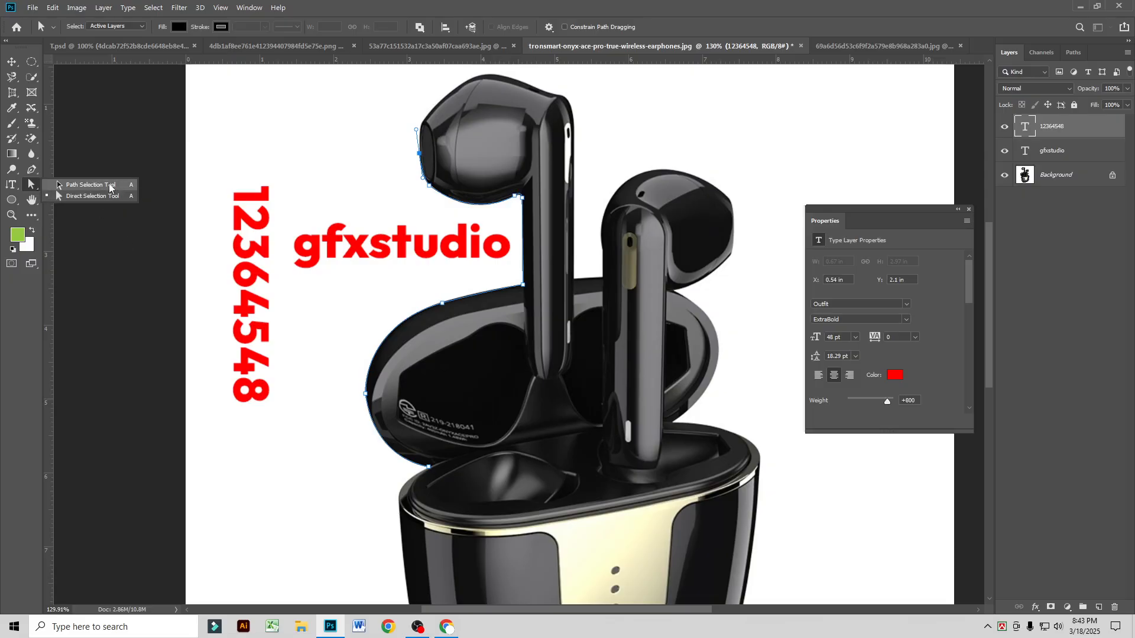
{"action": "left_click", "coordinate": [109, 204]}
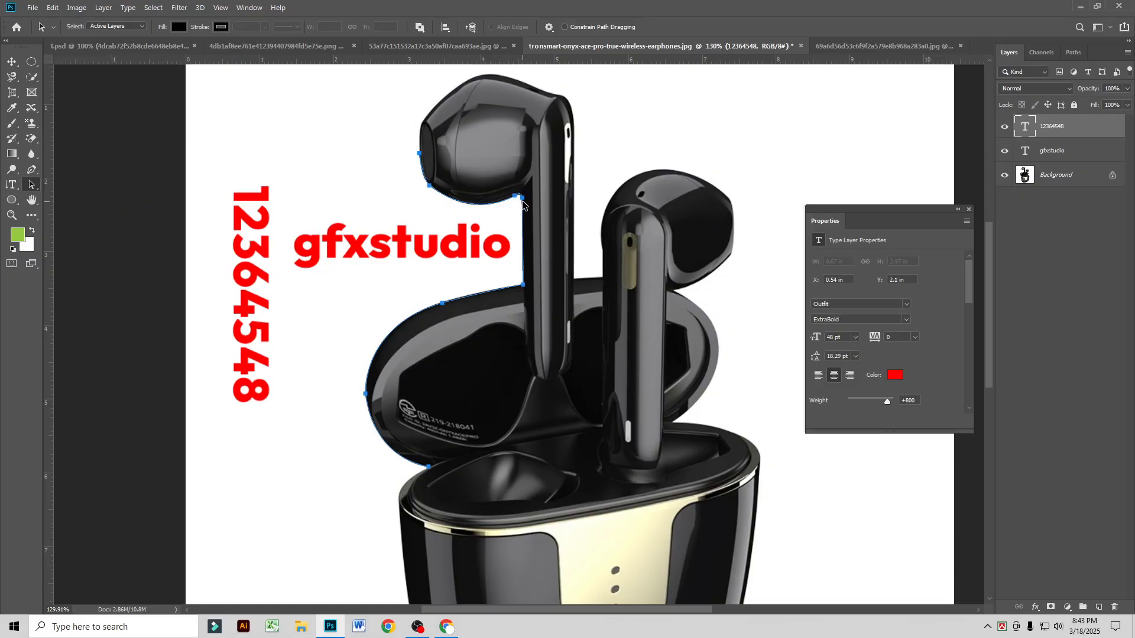
{"action": "left_click_drag", "start_coordinate": [522, 201], "coordinate": [830, 173]}
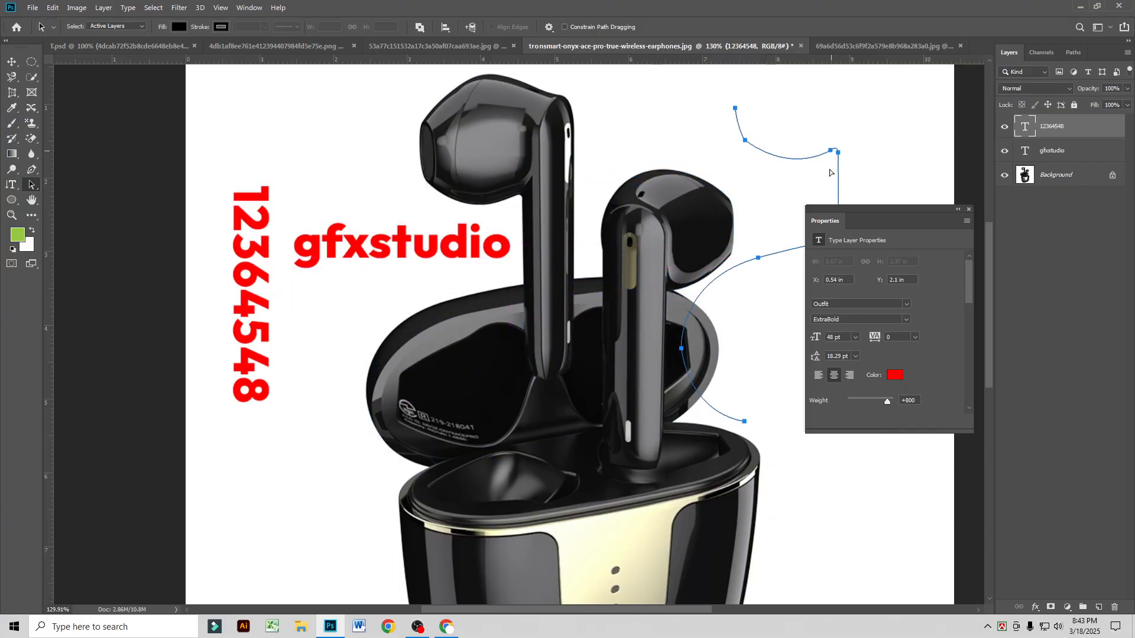
Step: Delete the path's upper curved end and its lower curved segments with the Direct Selection tool
{"action": "right_click", "coordinate": [24, 186]}
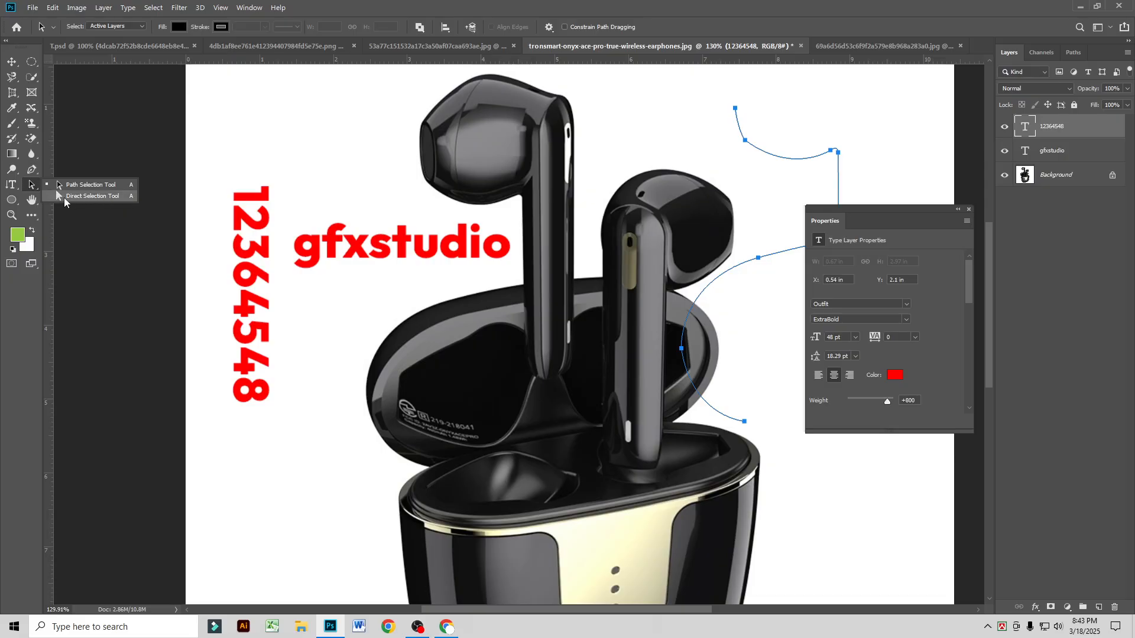
{"action": "left_click", "coordinate": [98, 197]}
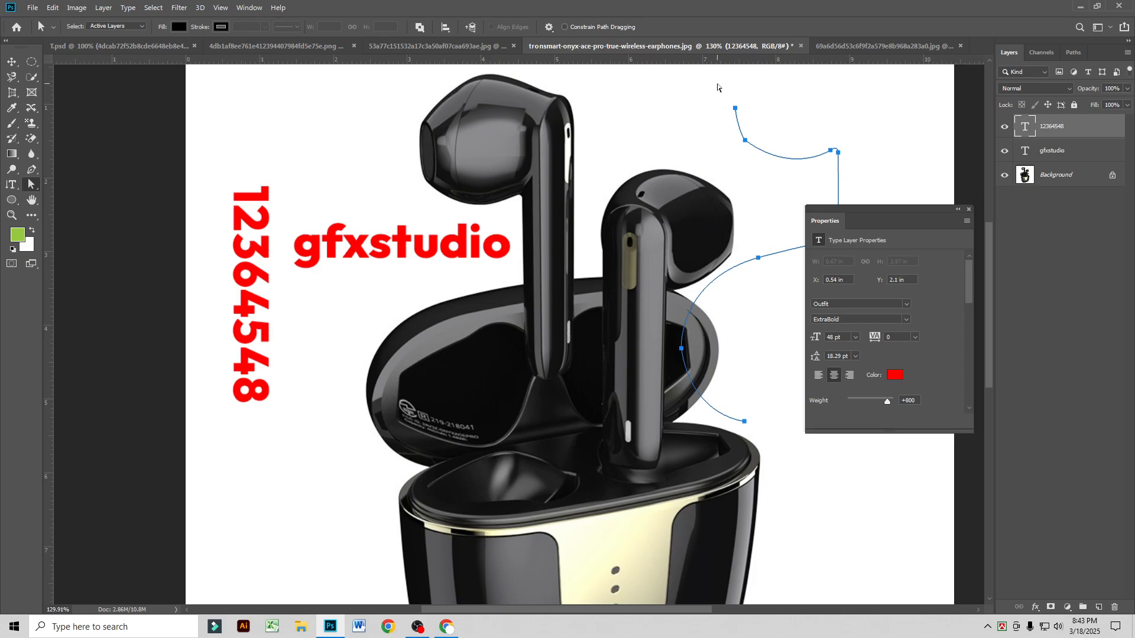
{"action": "left_click_drag", "start_coordinate": [718, 88], "coordinate": [761, 150]}
{"action": "key", "text": "Delete"}
{"action": "key", "text": "Delete"}
{"action": "left_click", "coordinate": [759, 259]}
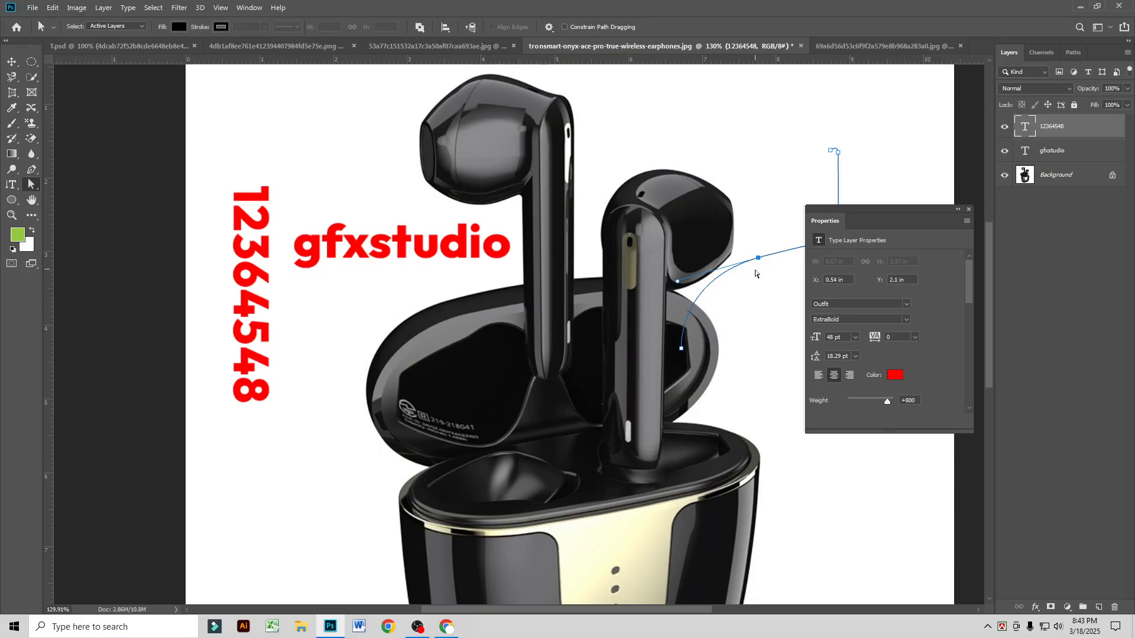
{"action": "left_click", "coordinate": [755, 277]}
{"action": "left_click", "coordinate": [690, 308]}
{"action": "key", "text": "Delete"}
Step: Move the Properties panel clear of the path and close the remaining path with the Pen tool, adding six anchor points
{"action": "left_click_drag", "start_coordinate": [851, 214], "coordinate": [913, 318]}
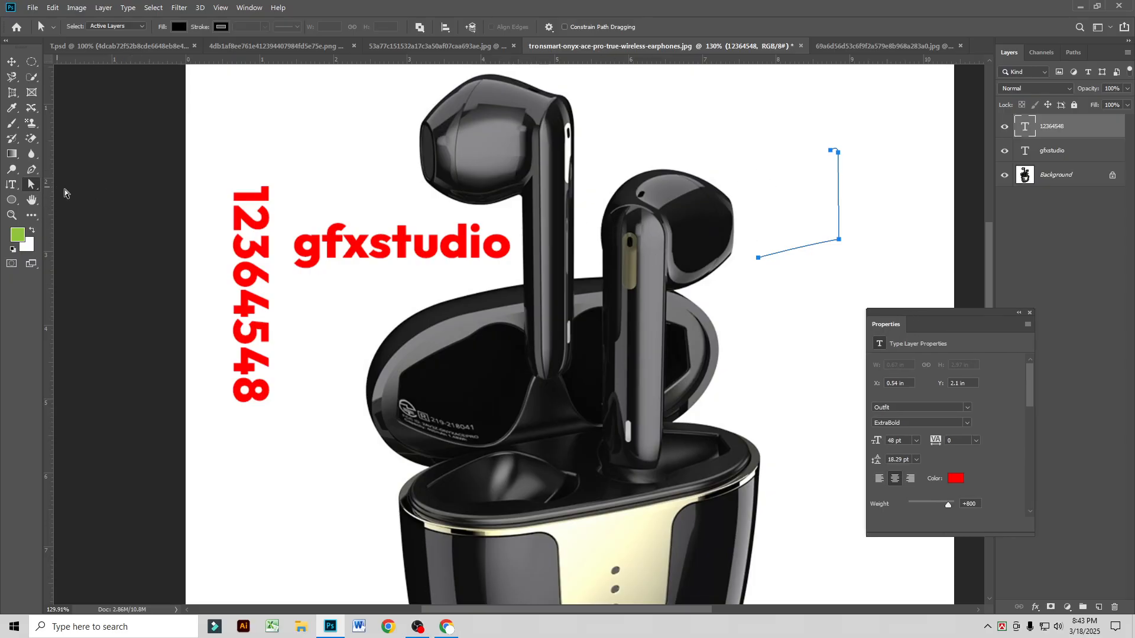
{"action": "left_click", "coordinate": [31, 172]}
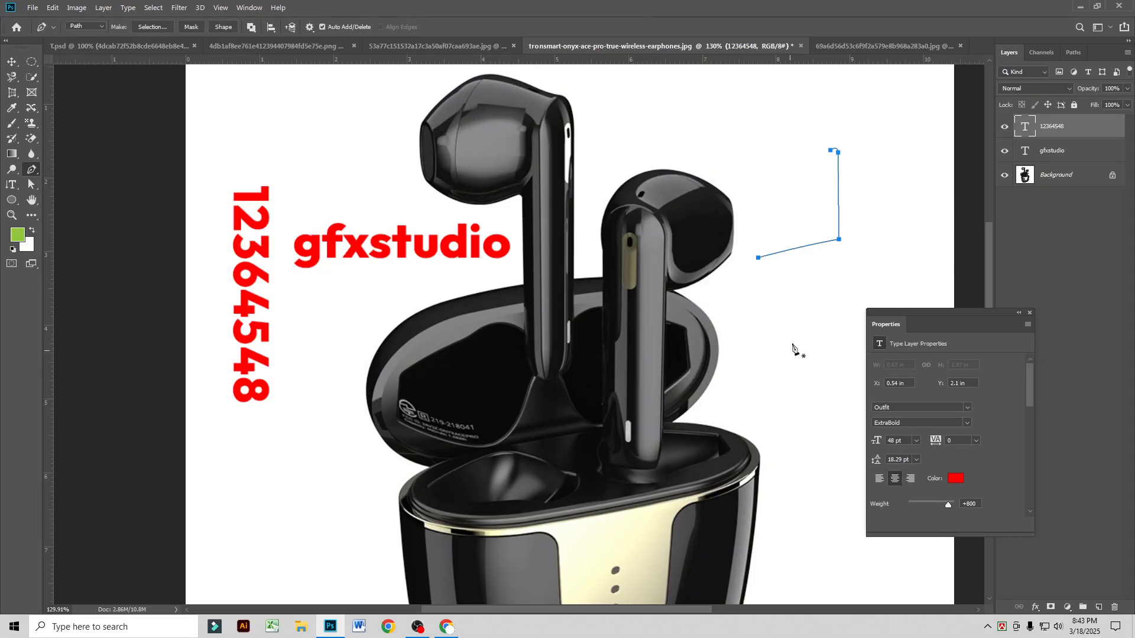
{"action": "left_click", "coordinate": [759, 259]}
{"action": "left_click", "coordinate": [766, 366]}
{"action": "left_click", "coordinate": [817, 332]}
{"action": "left_click", "coordinate": [846, 263]}
{"action": "left_click", "coordinate": [902, 222]}
{"action": "left_click", "coordinate": [894, 166]}
{"action": "left_click", "coordinate": [827, 129]}
{"action": "left_click", "coordinate": [831, 150]}
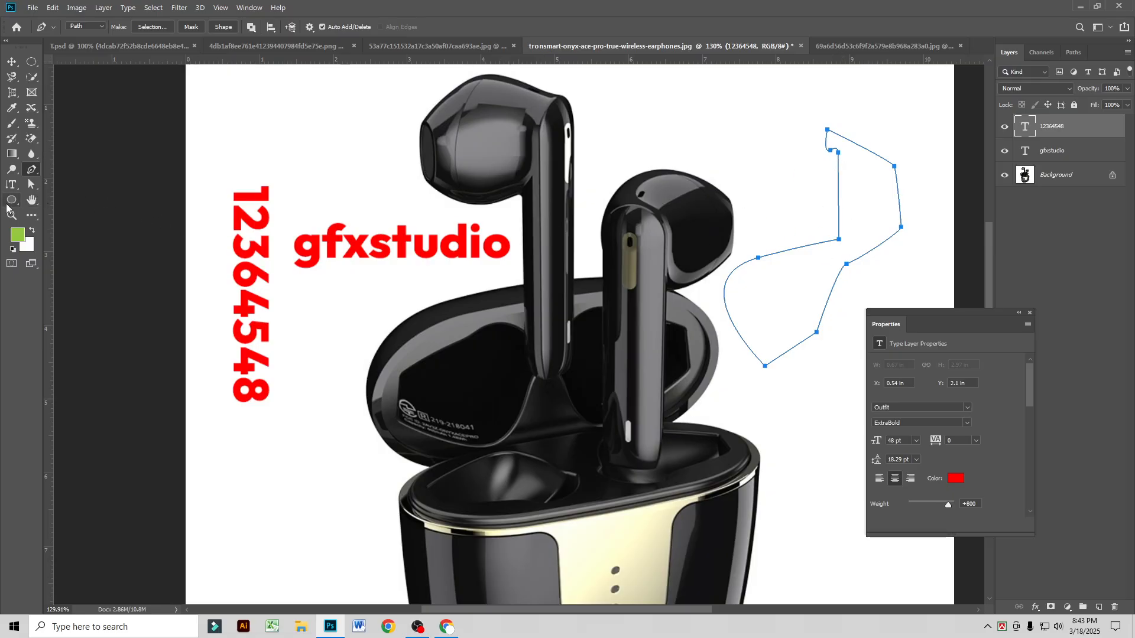
Step: Create a new blank document and draw a green rectangle of about 135 × 229 px in its upper half
{"action": "left_click", "coordinate": [11, 201]}
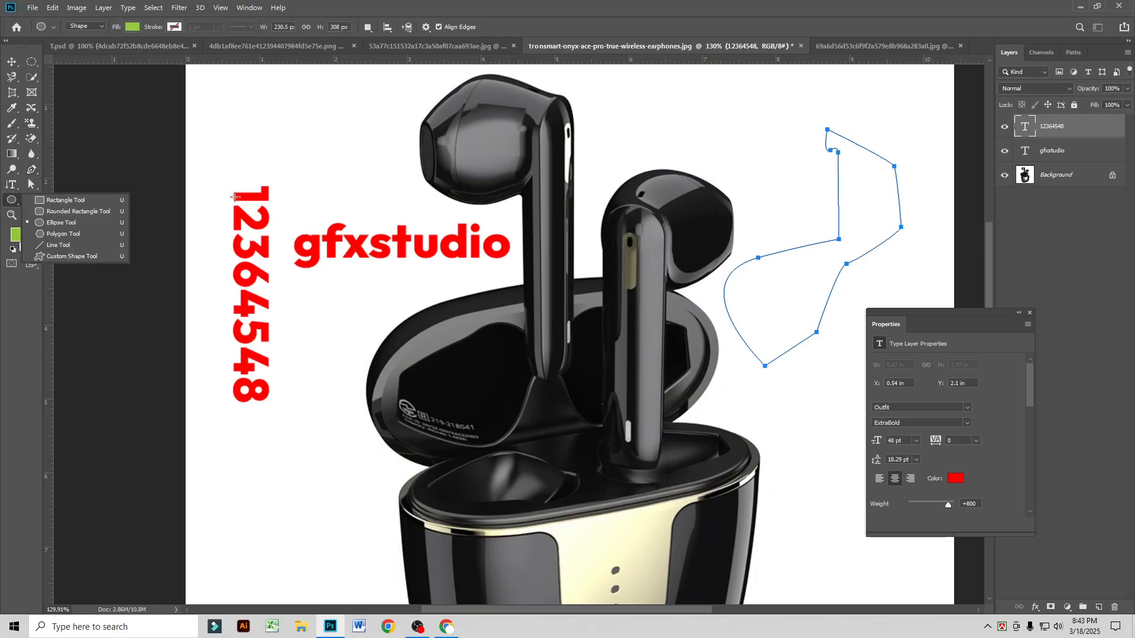
{"action": "left_click", "coordinate": [32, 7]}
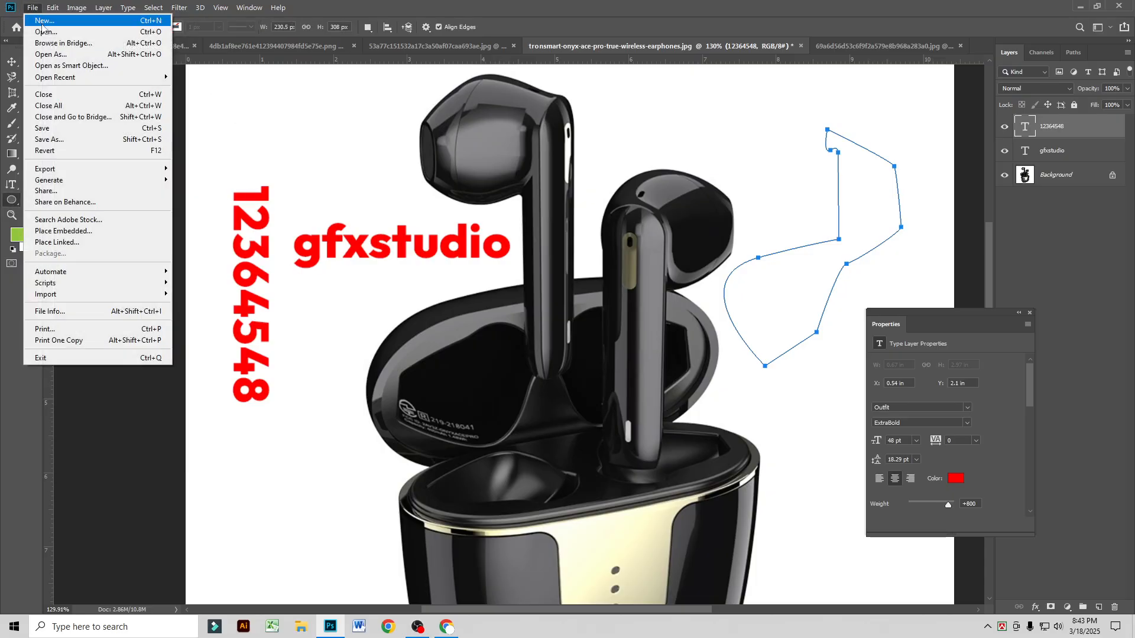
{"action": "left_click", "coordinate": [39, 20]}
{"action": "left_click", "coordinate": [749, 478]}
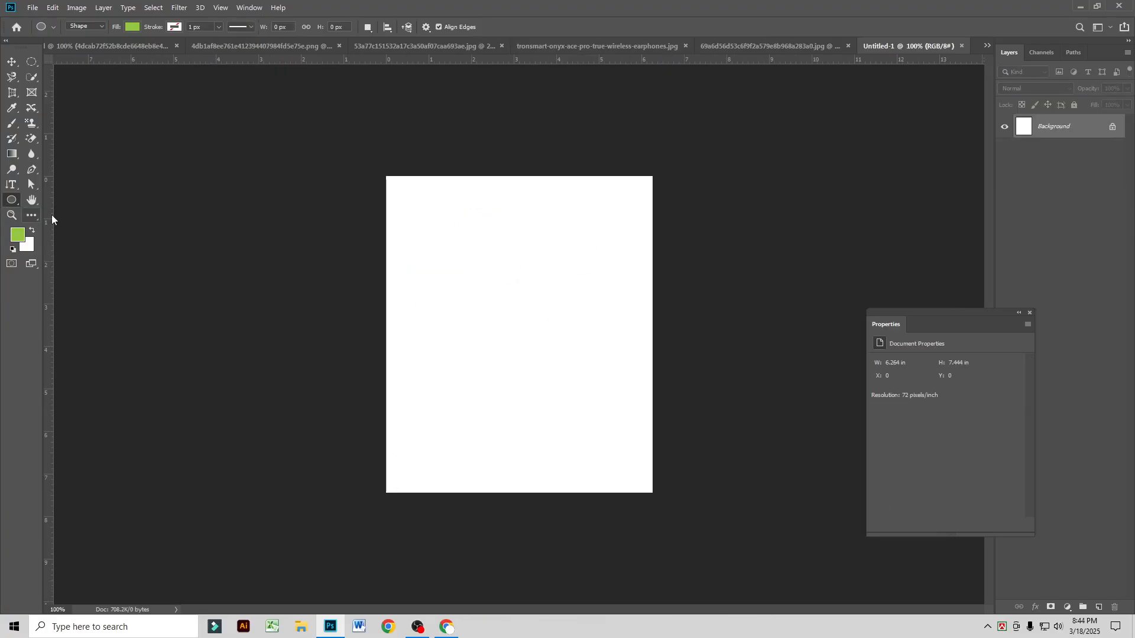
{"action": "right_click", "coordinate": [17, 200]}
{"action": "left_click", "coordinate": [70, 205]}
{"action": "left_click_drag", "start_coordinate": [504, 226], "coordinate": [584, 361]}
Step: Draw an ellipse of about 103 × 98 px beside the rectangle and a diagonal line about 206 px wide below them
{"action": "right_click", "coordinate": [17, 200]}
{"action": "left_click", "coordinate": [70, 218]}
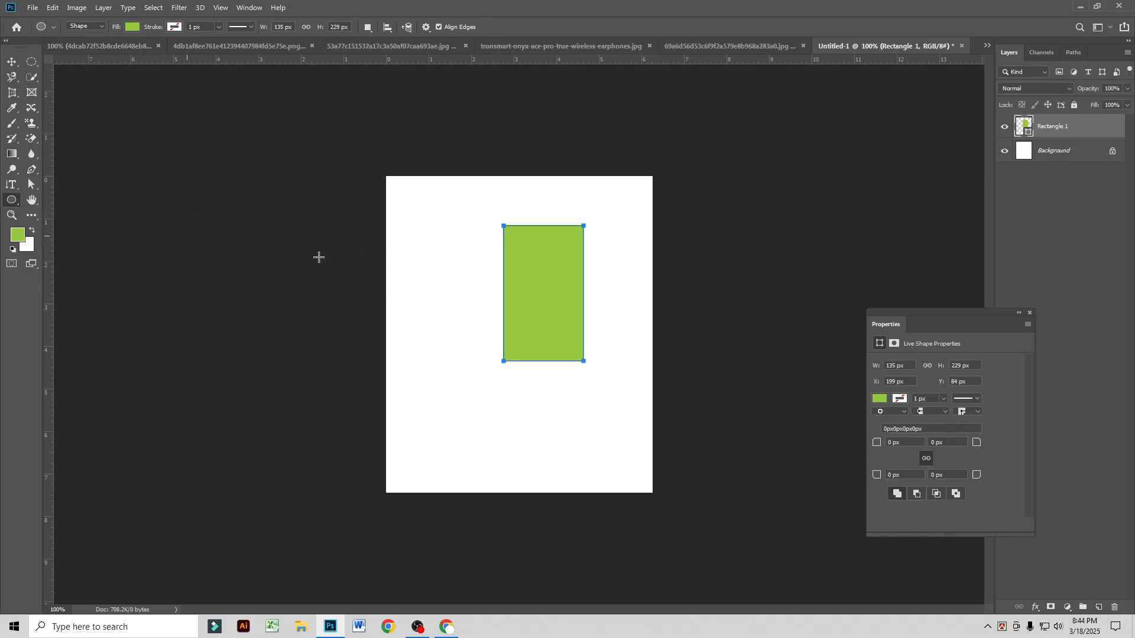
{"action": "left_click_drag", "start_coordinate": [435, 255], "coordinate": [497, 314]}
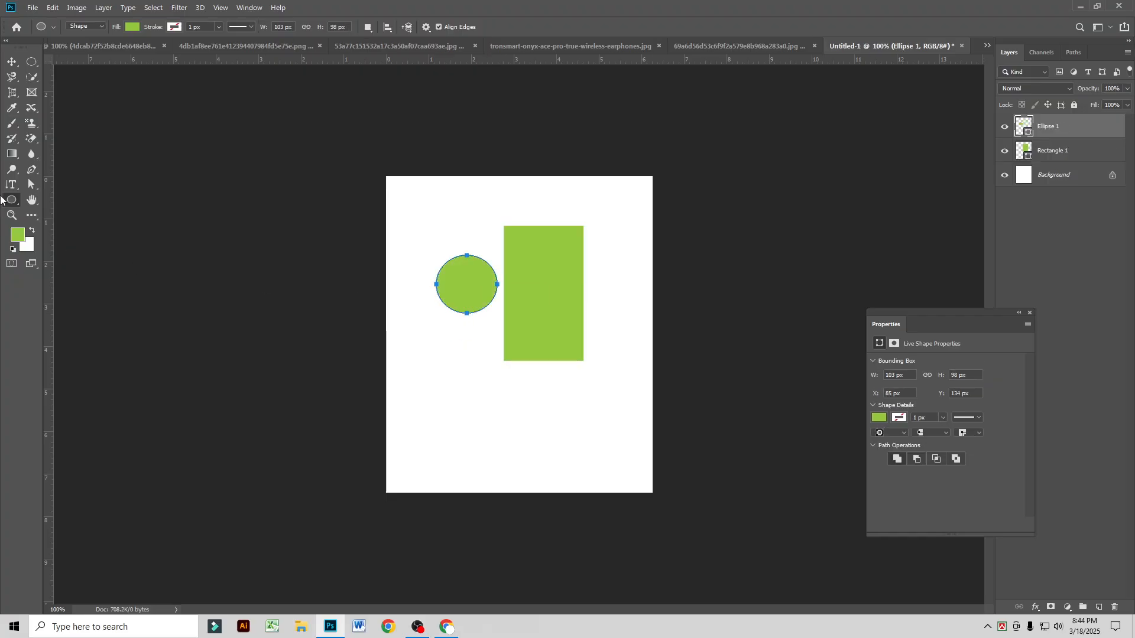
{"action": "right_click", "coordinate": [13, 200]}
{"action": "left_click", "coordinate": [59, 246]}
{"action": "left_click_drag", "start_coordinate": [407, 436], "coordinate": [529, 393]}
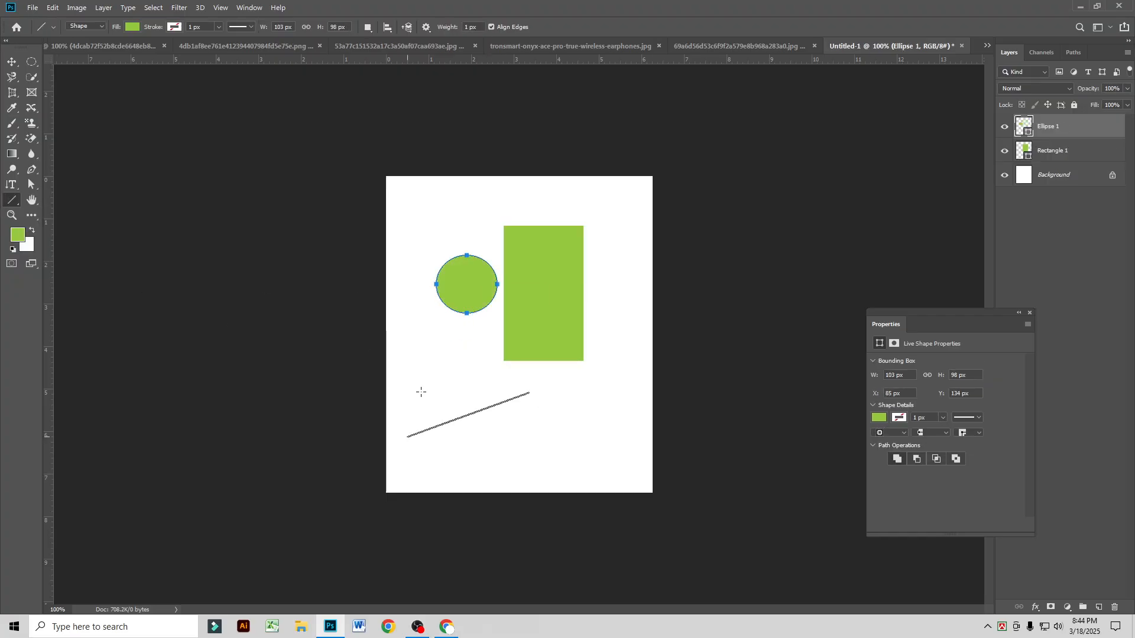
Step: Draw a five-sided polygon of about 377 × 388 px and move it to the middle of the page
{"action": "right_click", "coordinate": [13, 199]}
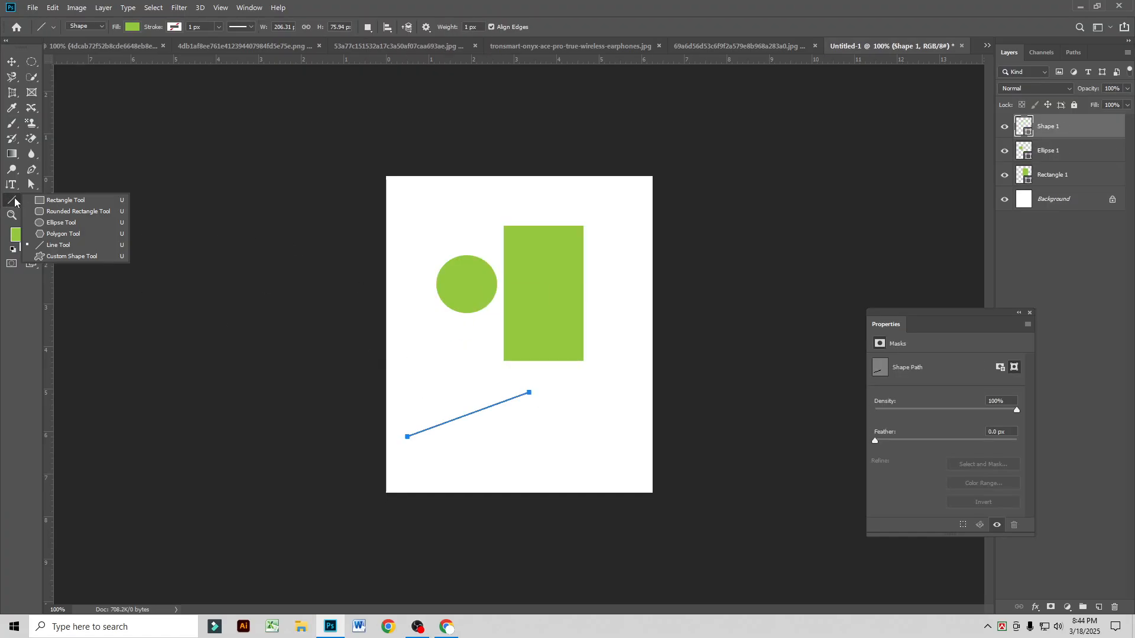
{"action": "left_click", "coordinate": [61, 233]}
{"action": "left_click_drag", "start_coordinate": [417, 189], "coordinate": [509, 266]}
{"action": "key", "text": "v"}
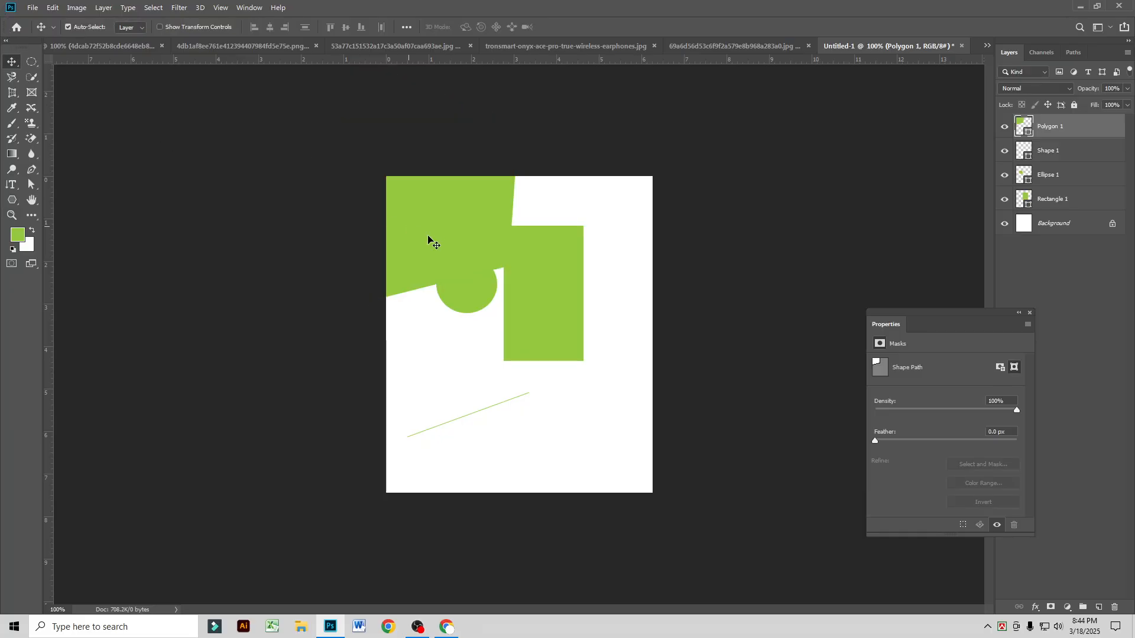
{"action": "left_click_drag", "start_coordinate": [445, 231], "coordinate": [547, 362]}
{"action": "left_click", "coordinate": [7, 201]}
{"action": "left_click", "coordinate": [7, 201]}
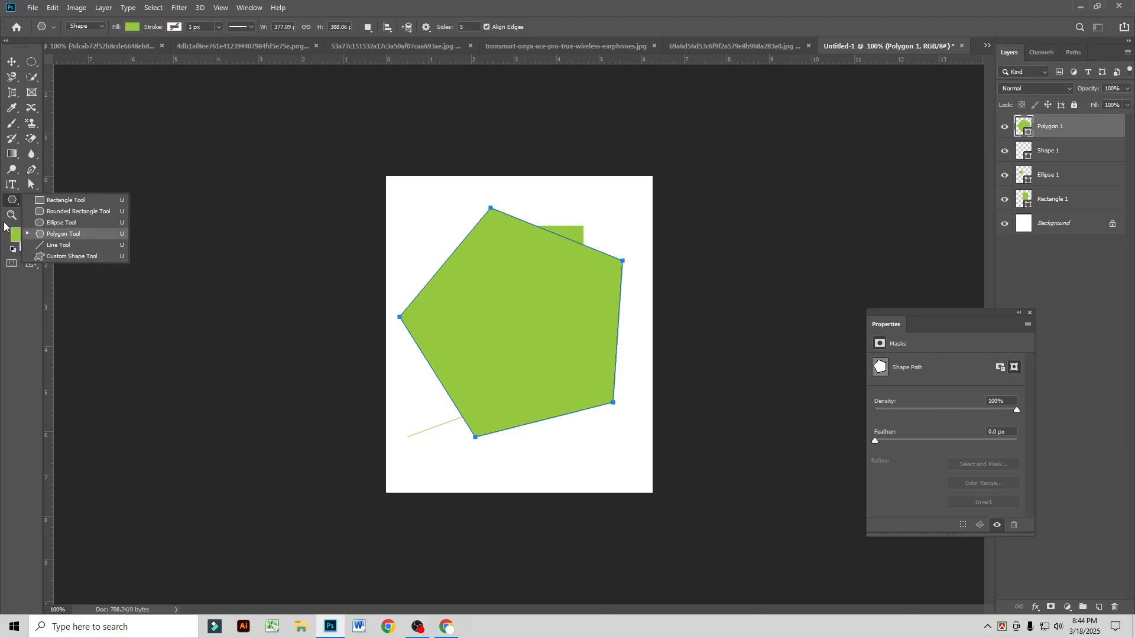
{"action": "left_click", "coordinate": [6, 200]}
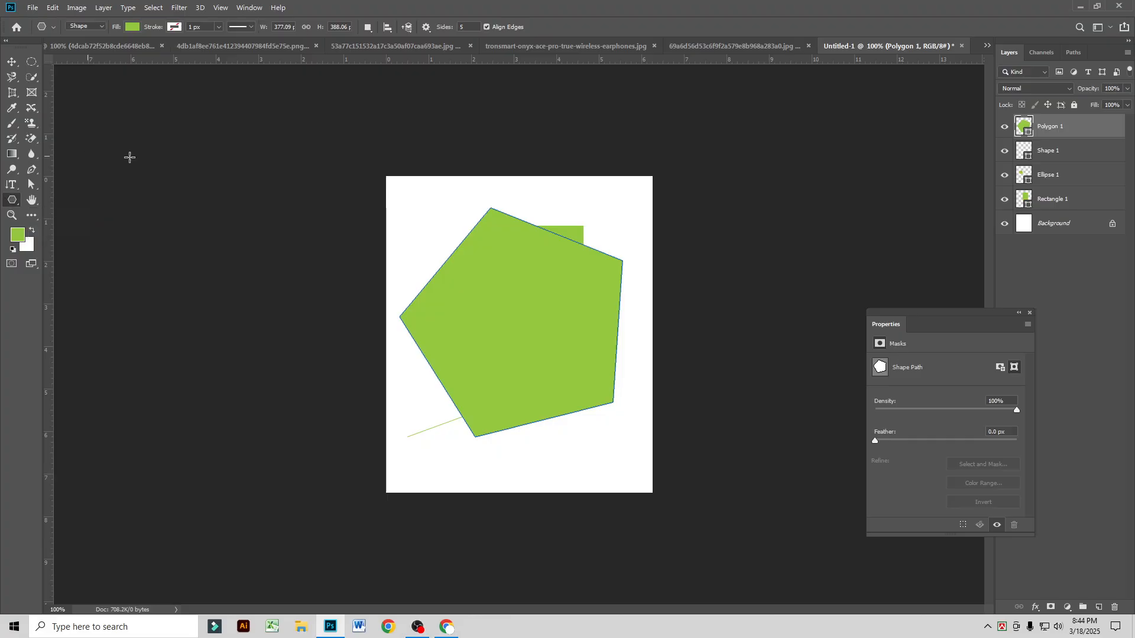
Step: Return to the earphones image with the Hand tool active and pan around it at high magnification
{"action": "left_click", "coordinate": [31, 199]}
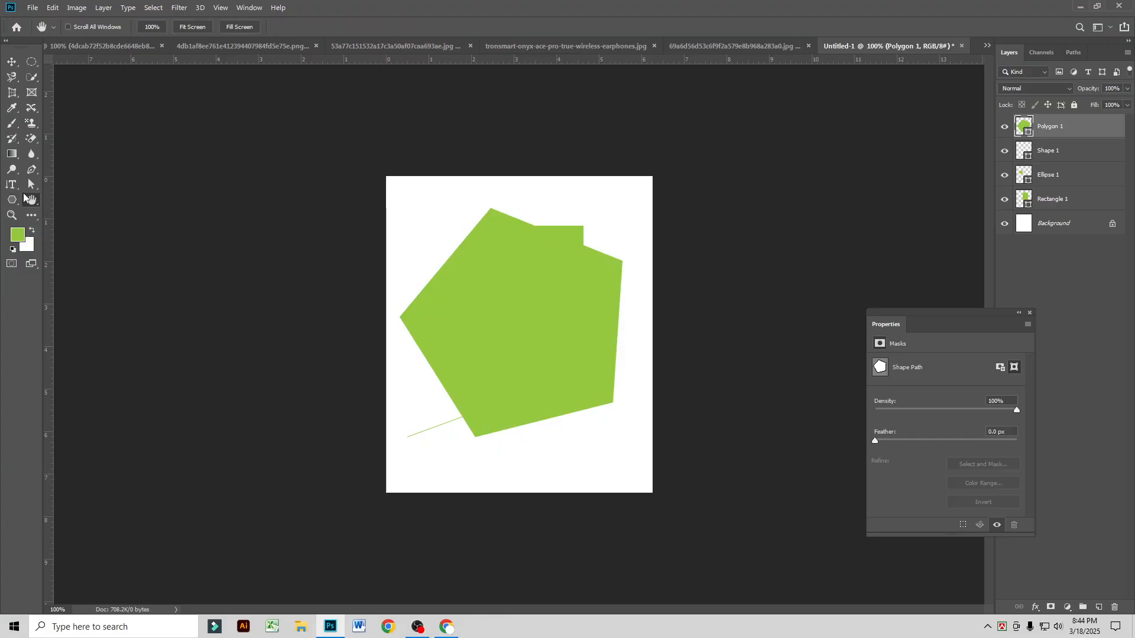
{"action": "left_click", "coordinate": [419, 47]}
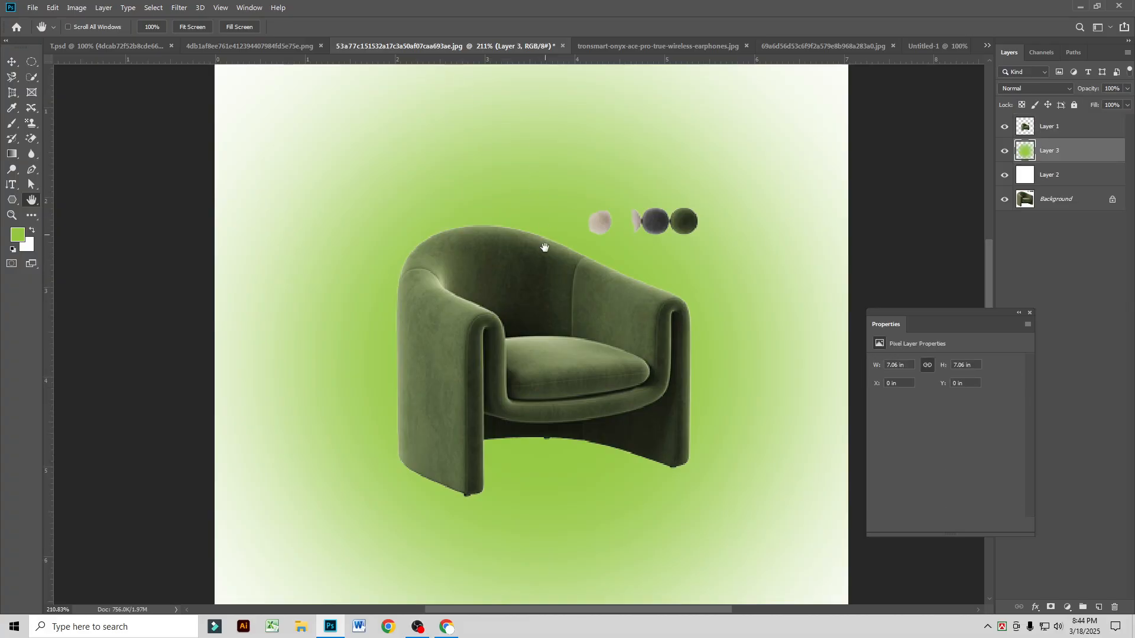
{"action": "left_click", "coordinate": [712, 47]}
{"action": "scroll", "coordinate": [634, 248], "scroll_direction": "up", "scroll_amount": 5}
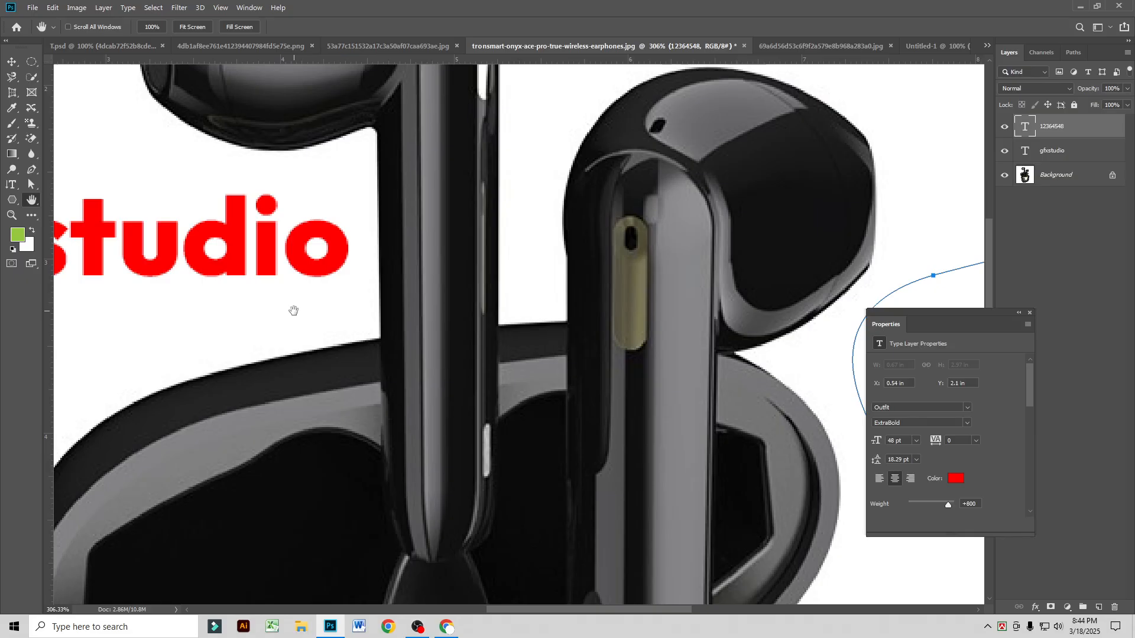
{"action": "scroll", "coordinate": [225, 352], "scroll_direction": "down", "scroll_amount": 15}
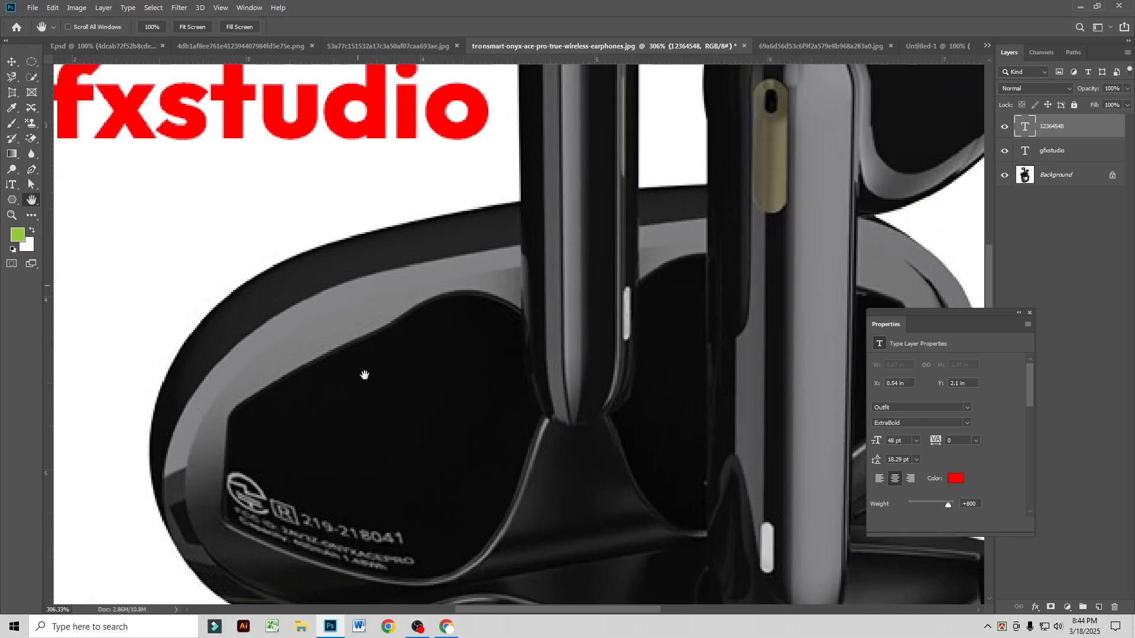
{"action": "scroll", "coordinate": [307, 264], "scroll_direction": "right", "scroll_amount": 5}
{"action": "scroll", "coordinate": [565, 575], "scroll_direction": "up", "scroll_amount": 20}
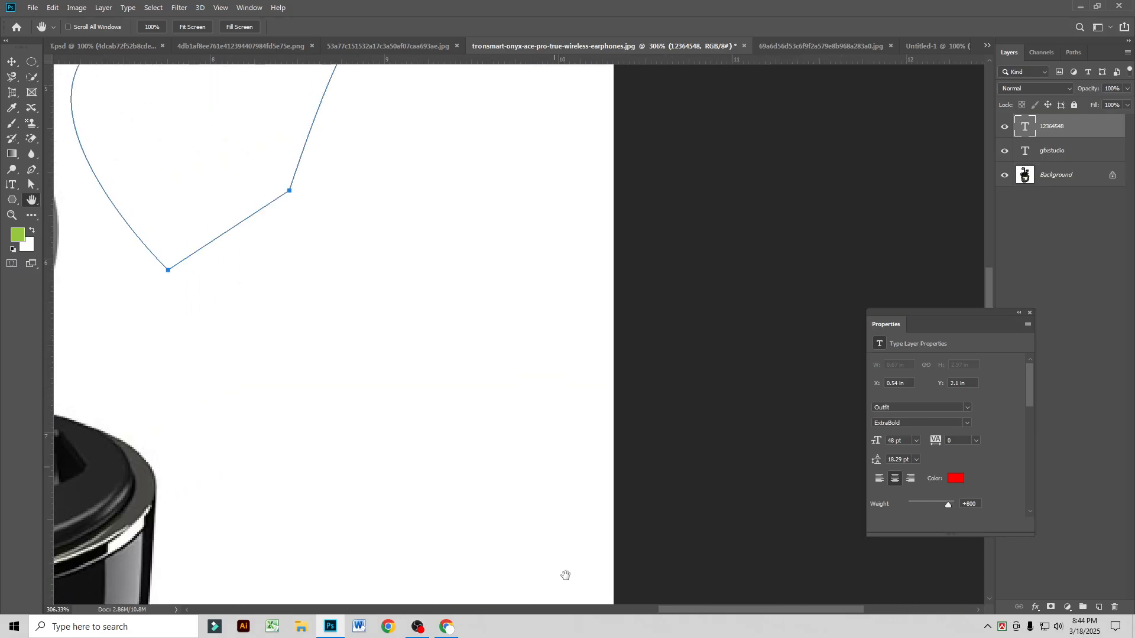
Step: Pan across to the earphone case and magnify its lid edge to 600% with the Zoom tool
{"action": "scroll", "coordinate": [664, 408], "scroll_direction": "left", "scroll_amount": 5}
{"action": "scroll", "coordinate": [703, 149], "scroll_direction": "down", "scroll_amount": 10}
{"action": "scroll", "coordinate": [664, 294], "scroll_direction": "left", "scroll_amount": 8}
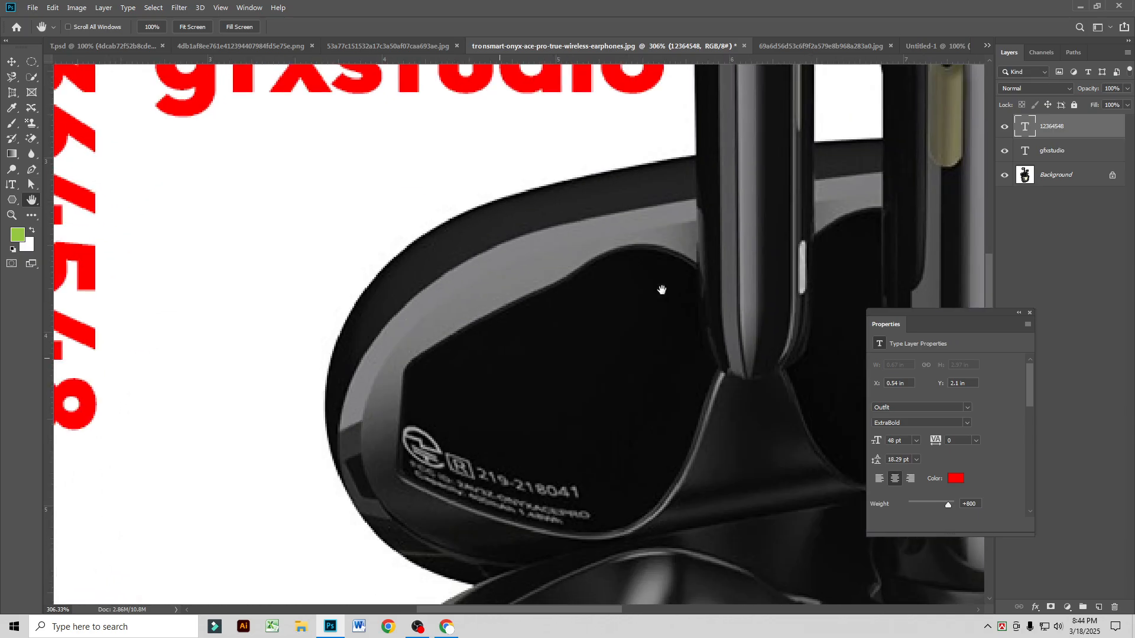
{"action": "left_click", "coordinate": [10, 216]}
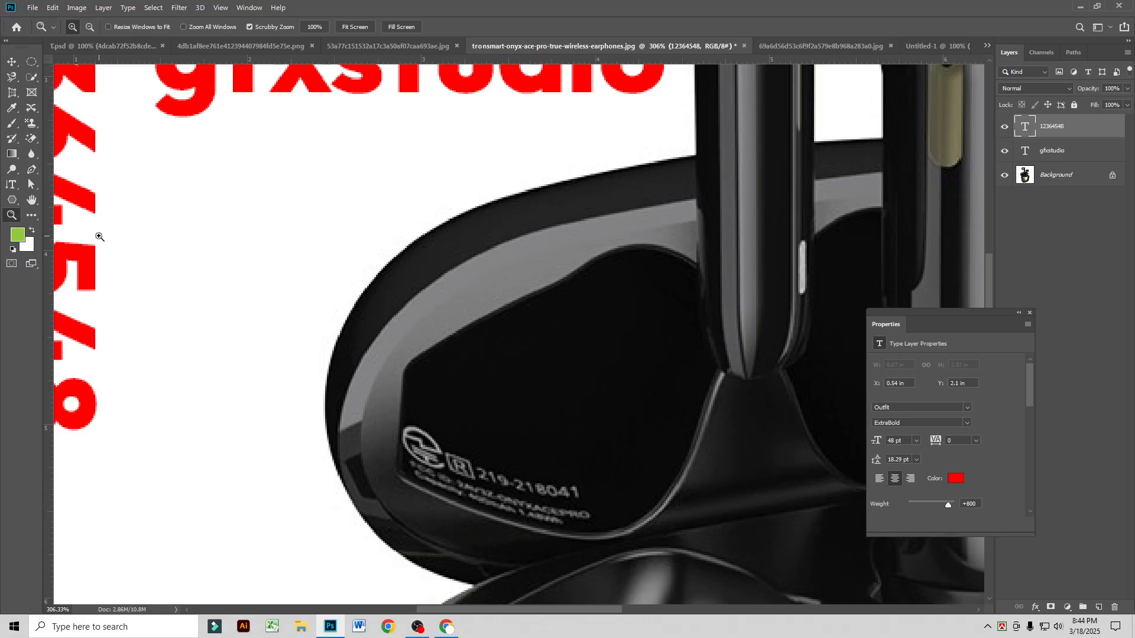
{"action": "left_click", "coordinate": [314, 227]}
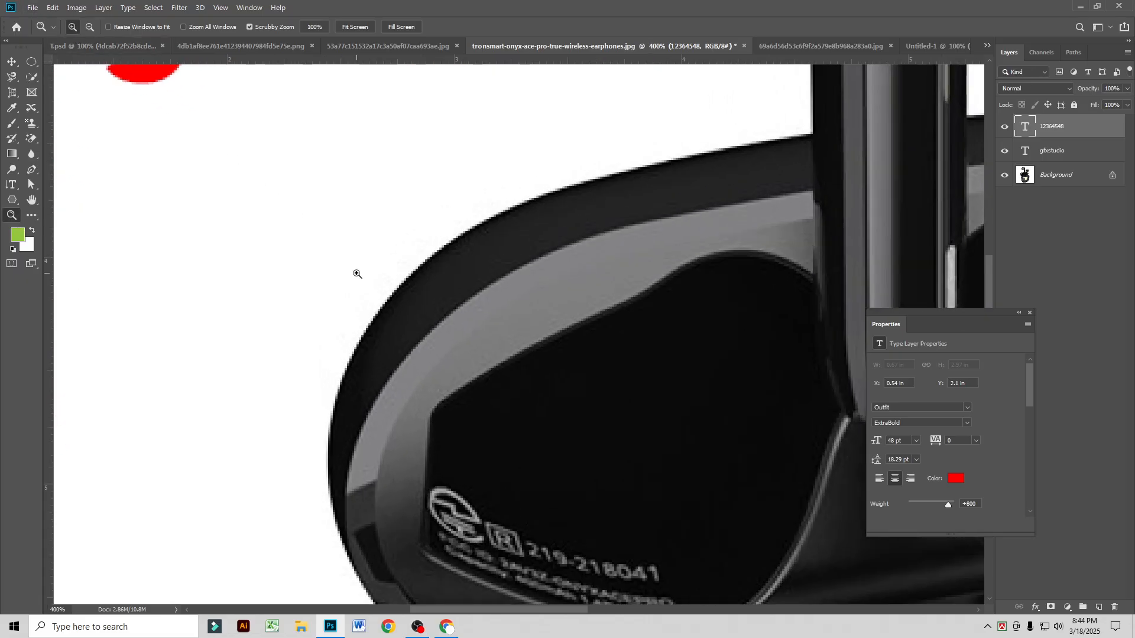
{"action": "left_click", "coordinate": [356, 273]}
{"action": "left_click", "coordinate": [426, 324]}
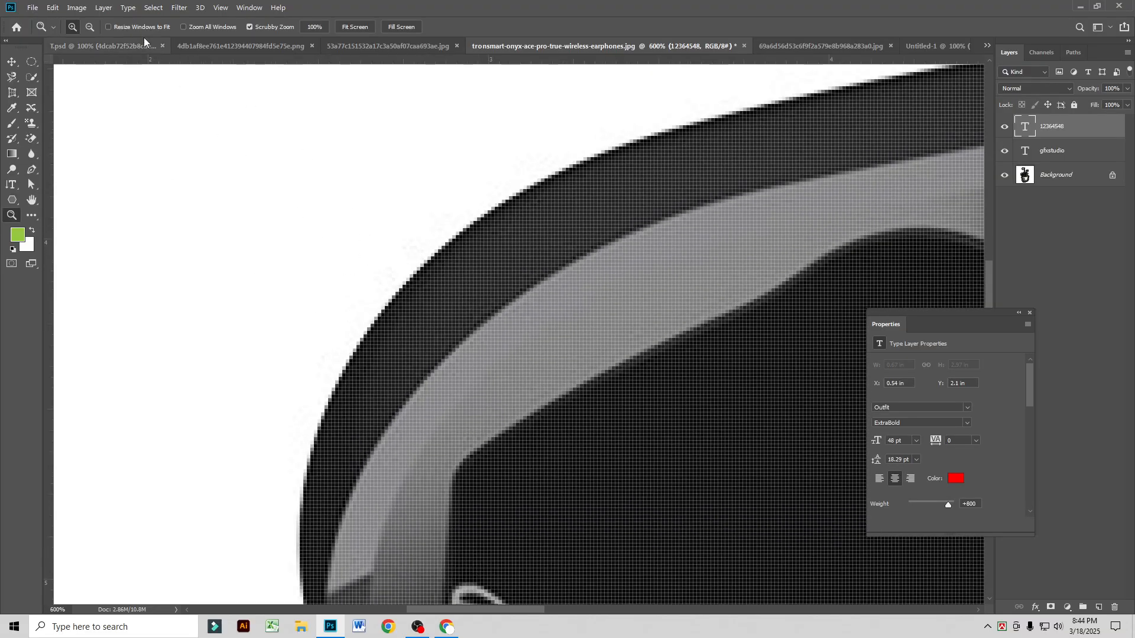
Step: Zoom out to 66.7% in stages, then fit the earphones image to the screen and enlarge it to fill the window
{"action": "left_click", "coordinate": [90, 27]}
{"action": "left_click", "coordinate": [281, 181]}
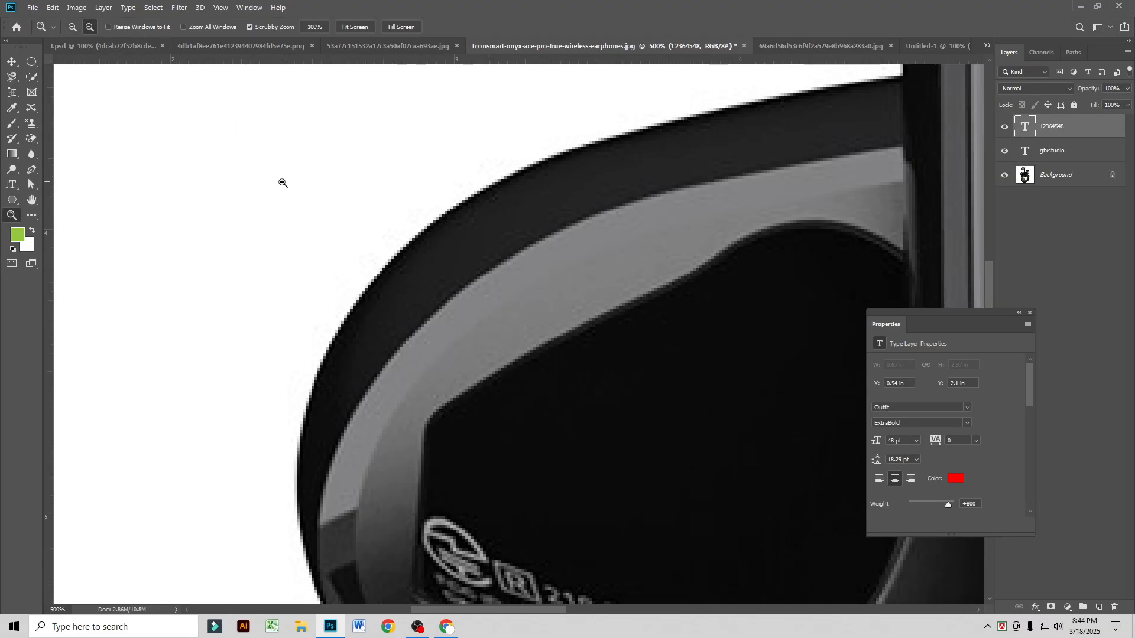
{"action": "left_click", "coordinate": [278, 179]}
{"action": "left_click", "coordinate": [356, 274]}
{"action": "left_click", "coordinate": [356, 275]}
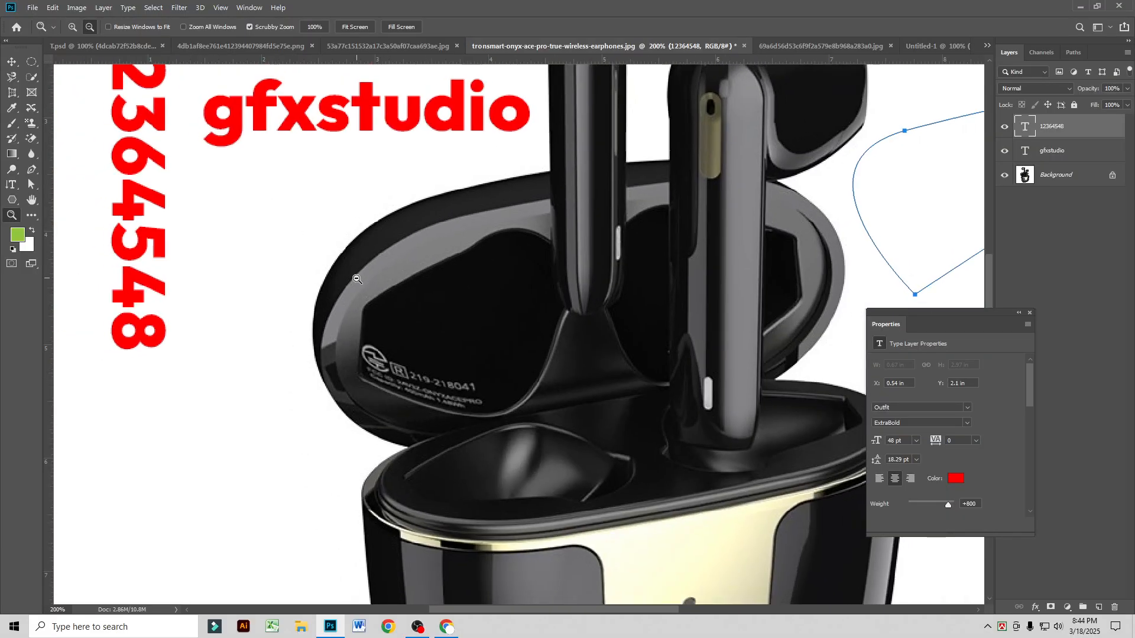
{"action": "left_click", "coordinate": [355, 273]}
{"action": "left_click", "coordinate": [353, 272]}
{"action": "left_click", "coordinate": [352, 271]}
{"action": "left_click", "coordinate": [359, 28]}
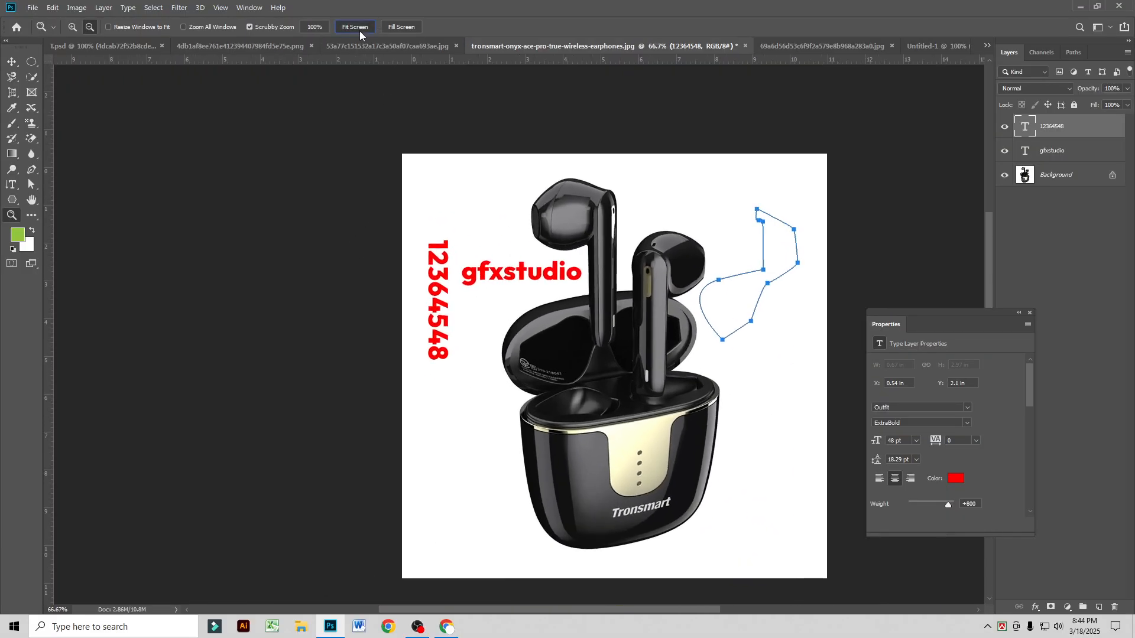
{"action": "left_click", "coordinate": [408, 27]}
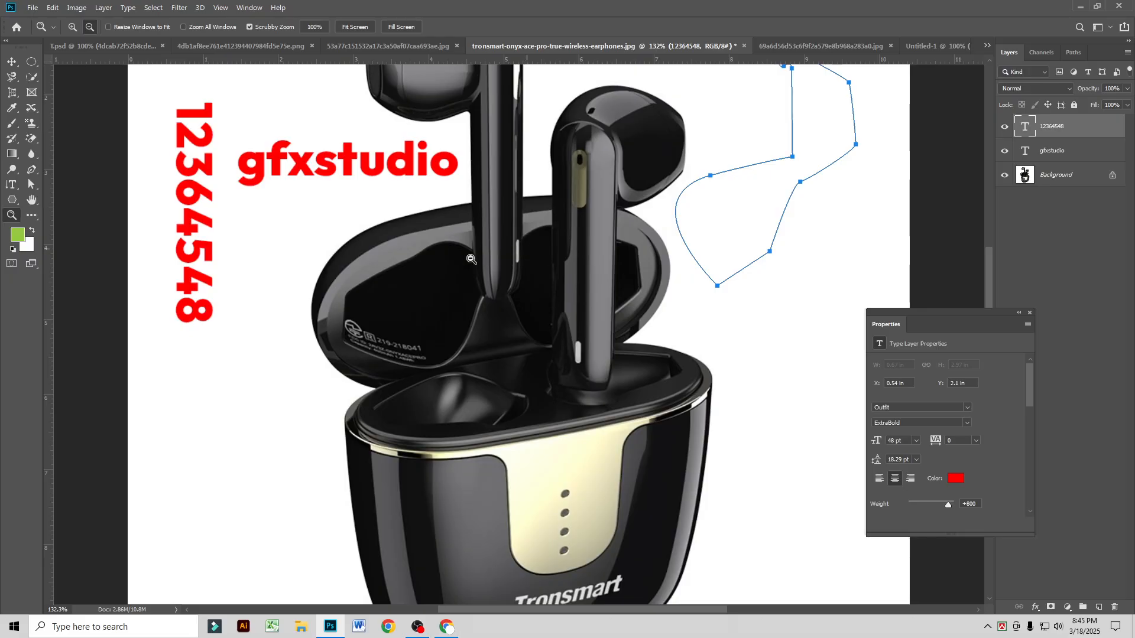
Step: Switch to the armchair image with the Move tool, delete its second layer and shift the armchair slightly up and right
{"action": "left_click", "coordinate": [28, 220]}
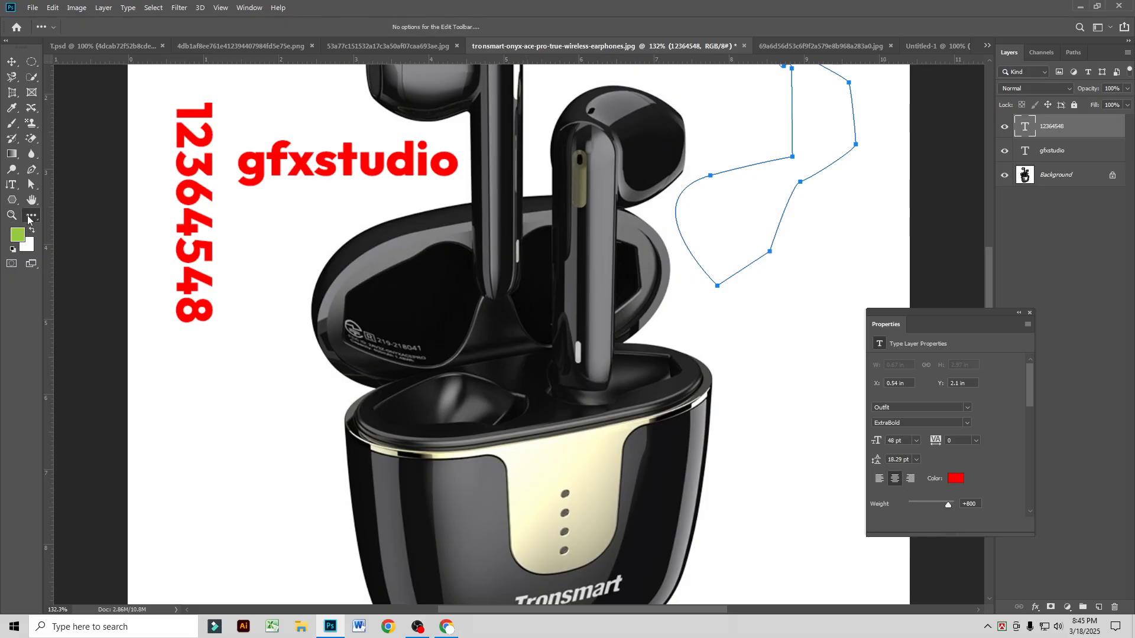
{"action": "key", "text": "v"}
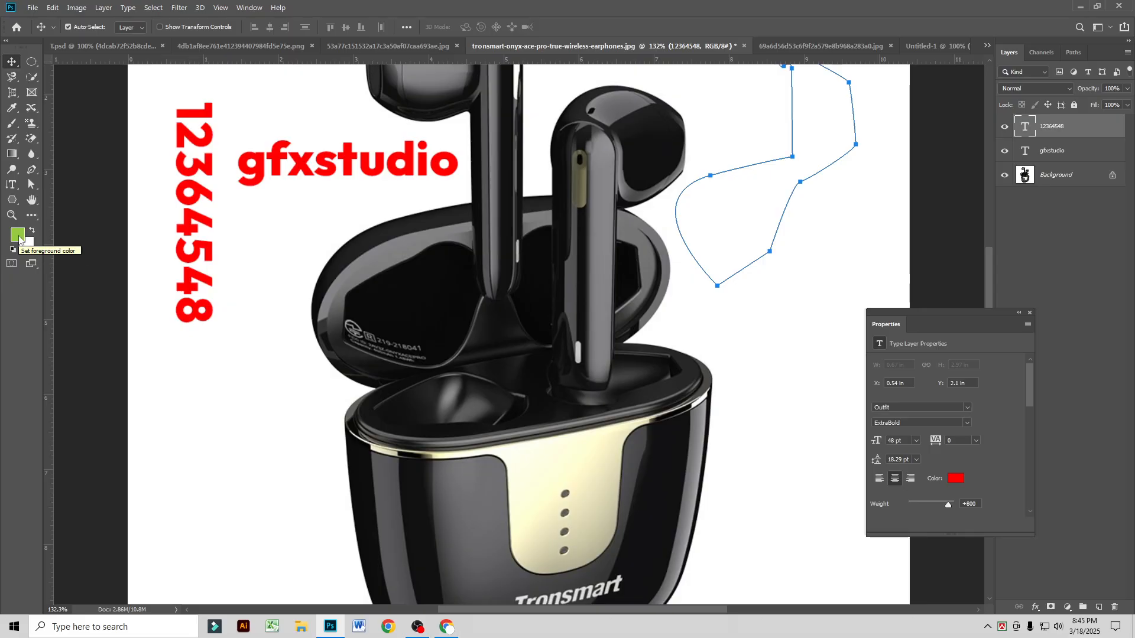
{"action": "scroll", "coordinate": [867, 256], "scroll_direction": "down", "scroll_amount": 5}
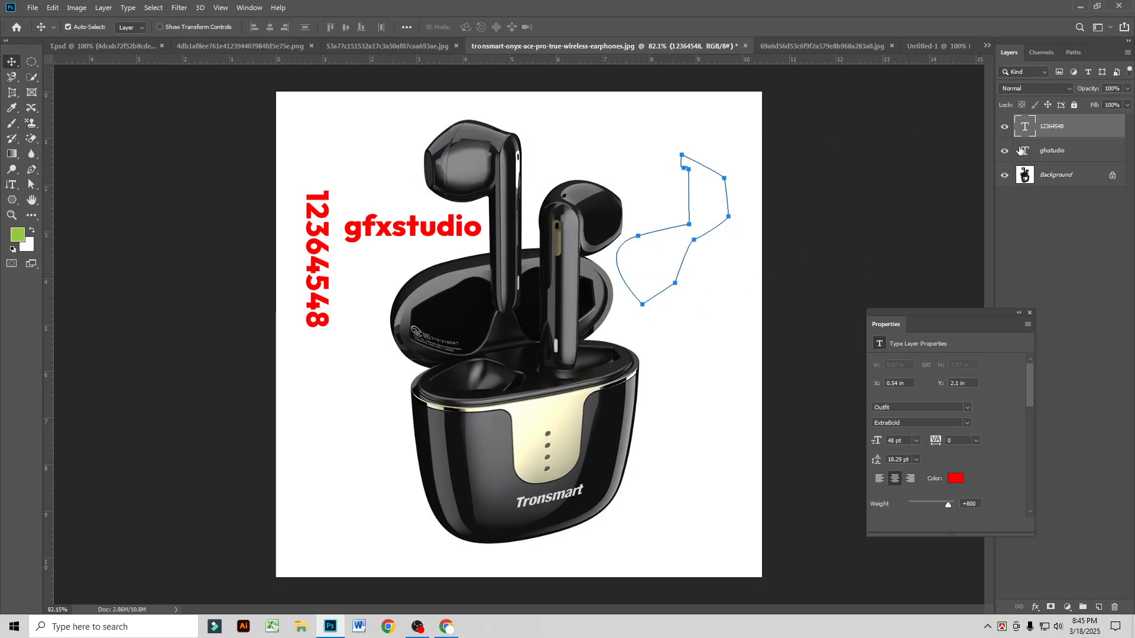
{"action": "left_click", "coordinate": [846, 46]}
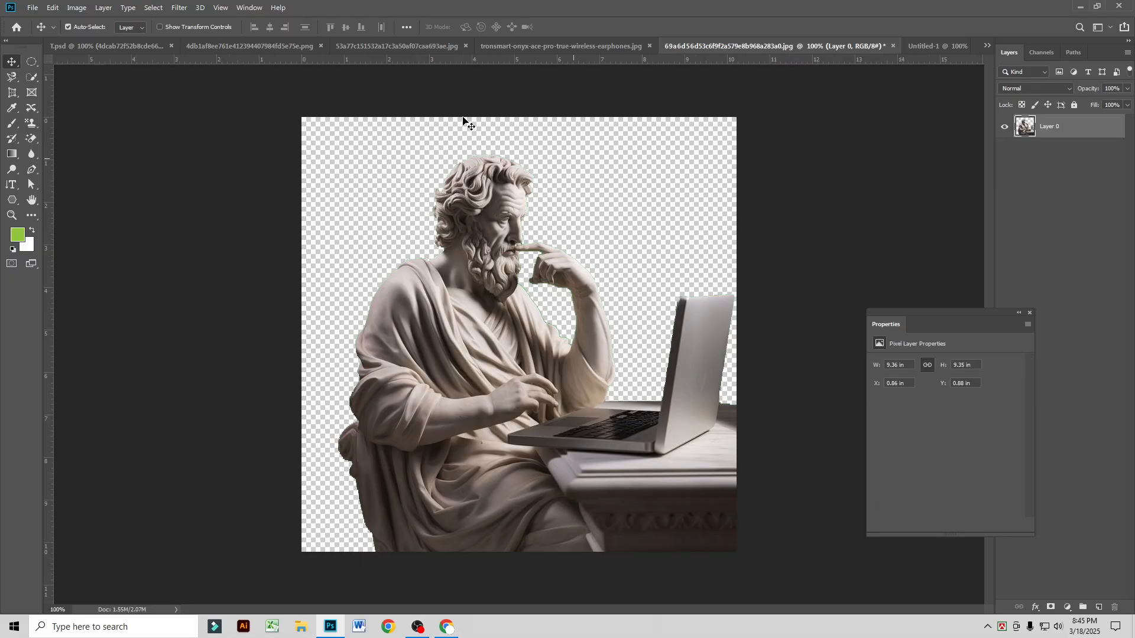
{"action": "left_click", "coordinate": [385, 41]}
{"action": "left_click_drag", "start_coordinate": [1067, 155], "coordinate": [1117, 609]}
{"action": "left_click", "coordinate": [1018, 314]}
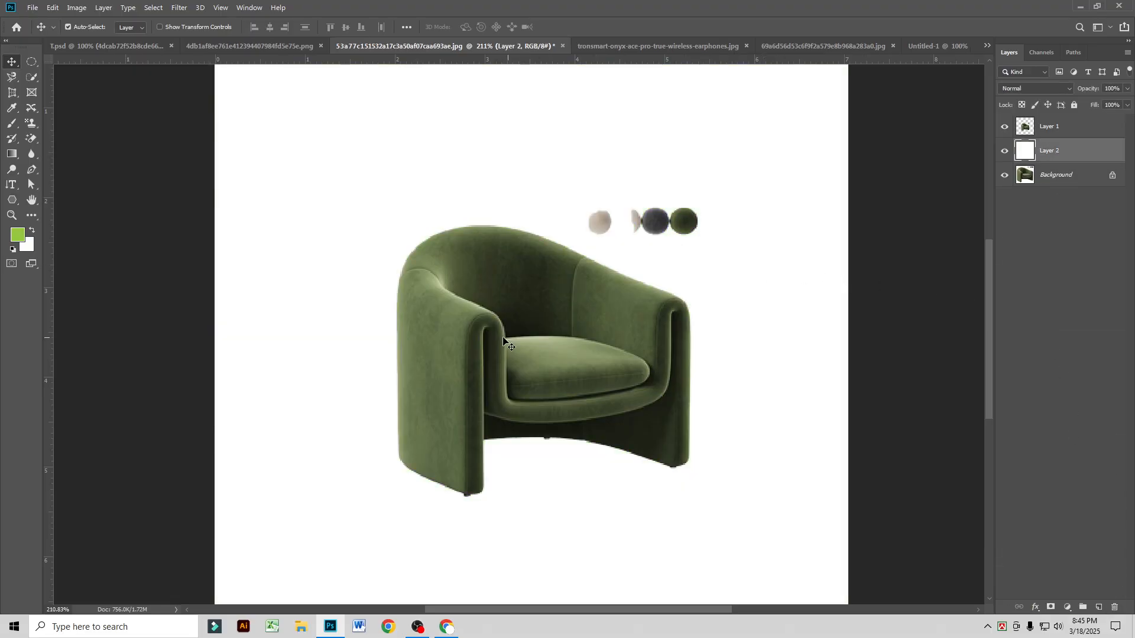
{"action": "left_click_drag", "start_coordinate": [506, 340], "coordinate": [521, 303]}
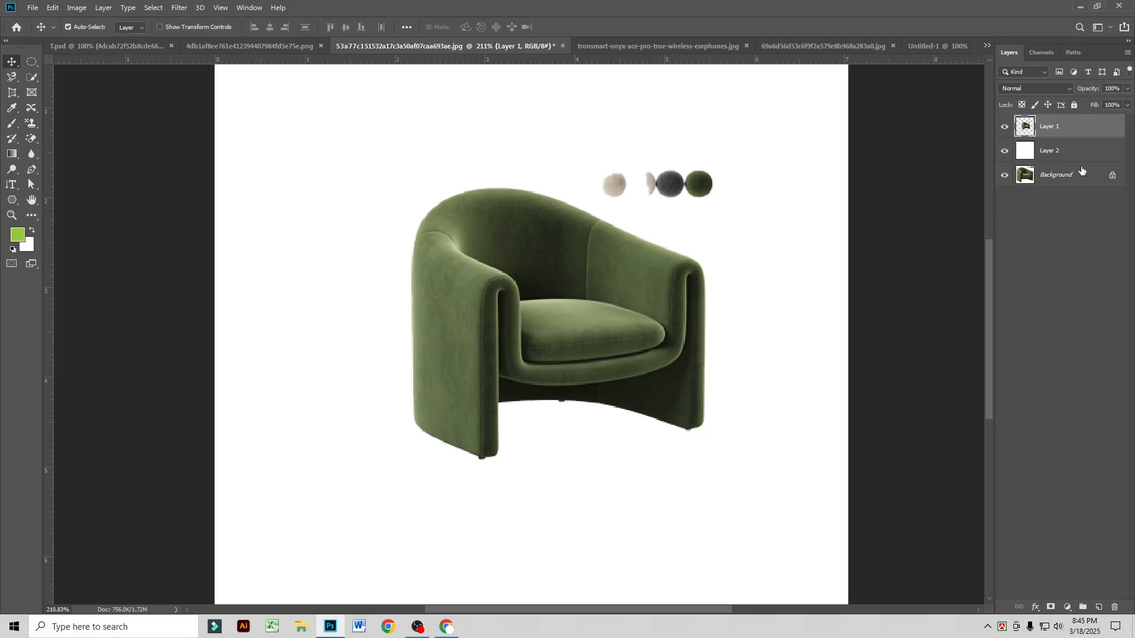
Step: Fill the white layer below the armchair with the green foreground color, then refill it with the white background color
{"action": "left_click", "coordinate": [1055, 151]}
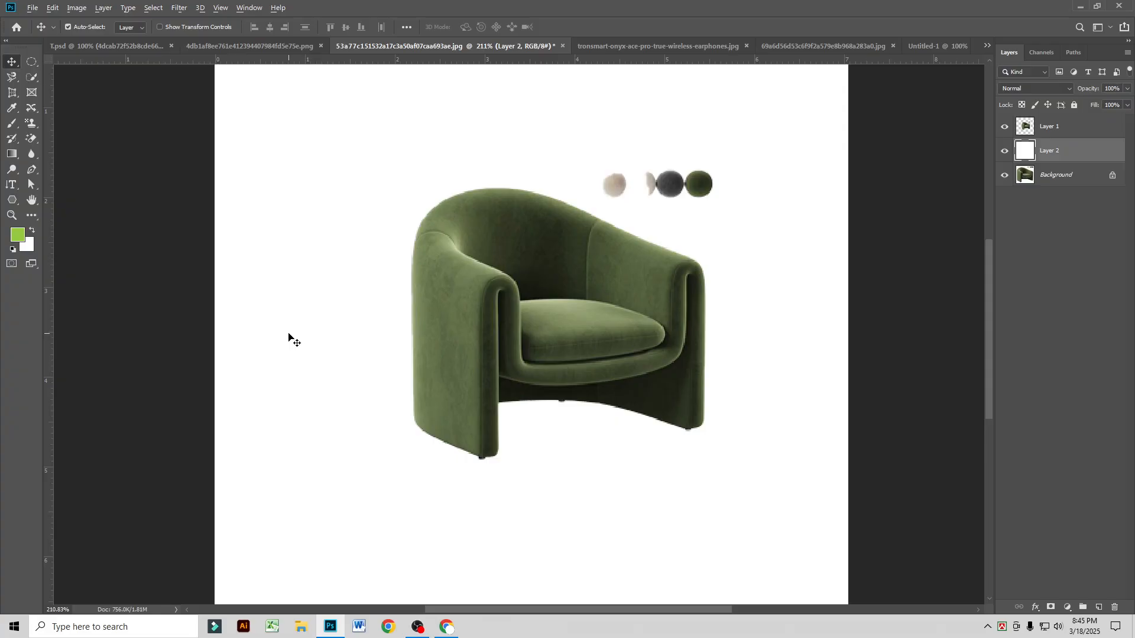
{"action": "key", "text": "alt+BackSpace"}
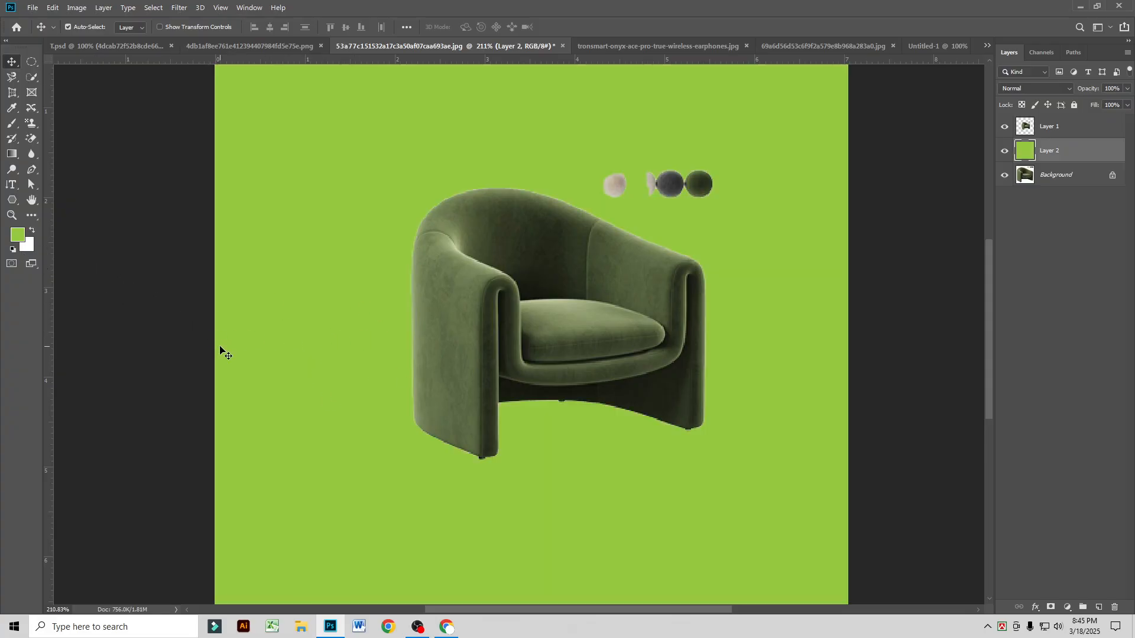
{"action": "key", "text": "ctrl+BackSpace"}
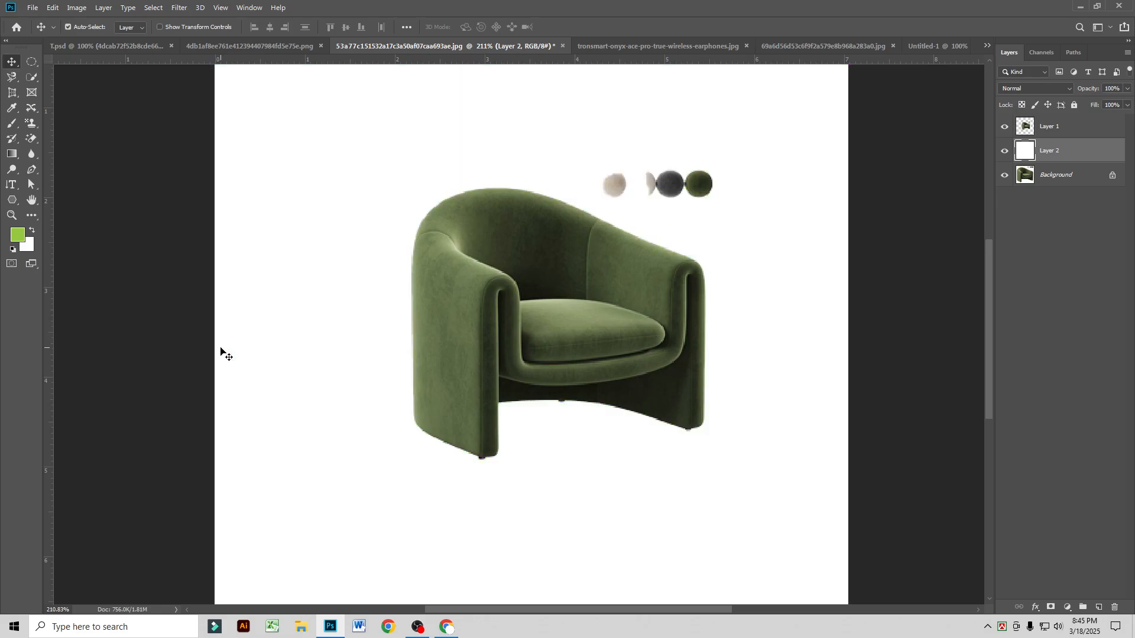
Step: Add a new layer above the armchair and fill it with the white background color, then the green foreground color
{"action": "left_click", "coordinate": [1058, 132]}
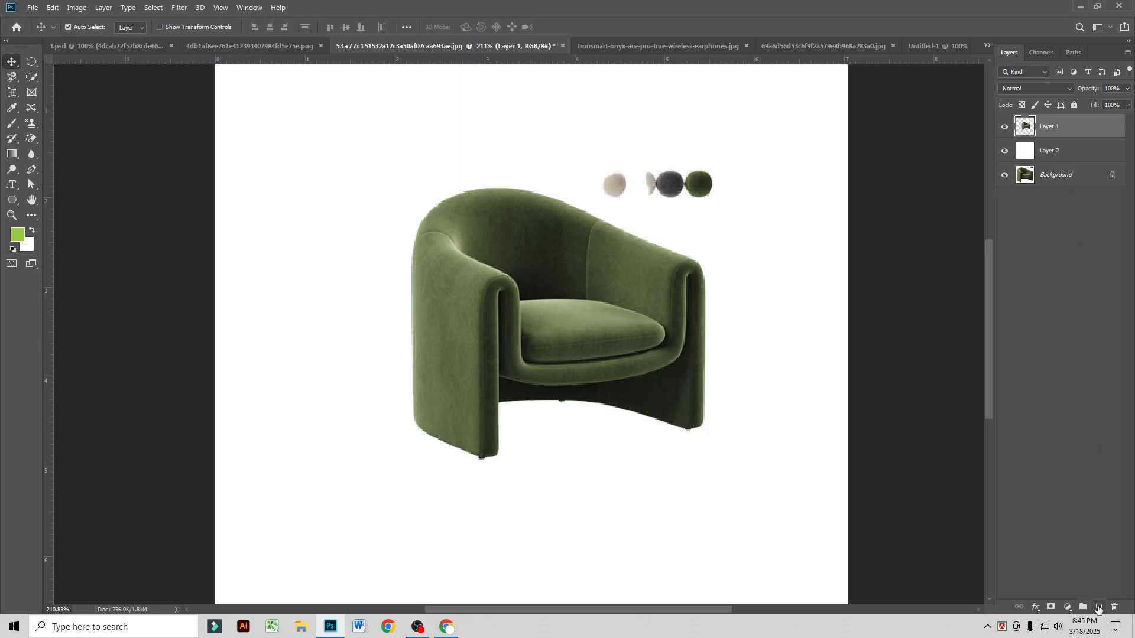
{"action": "left_click", "coordinate": [1098, 608]}
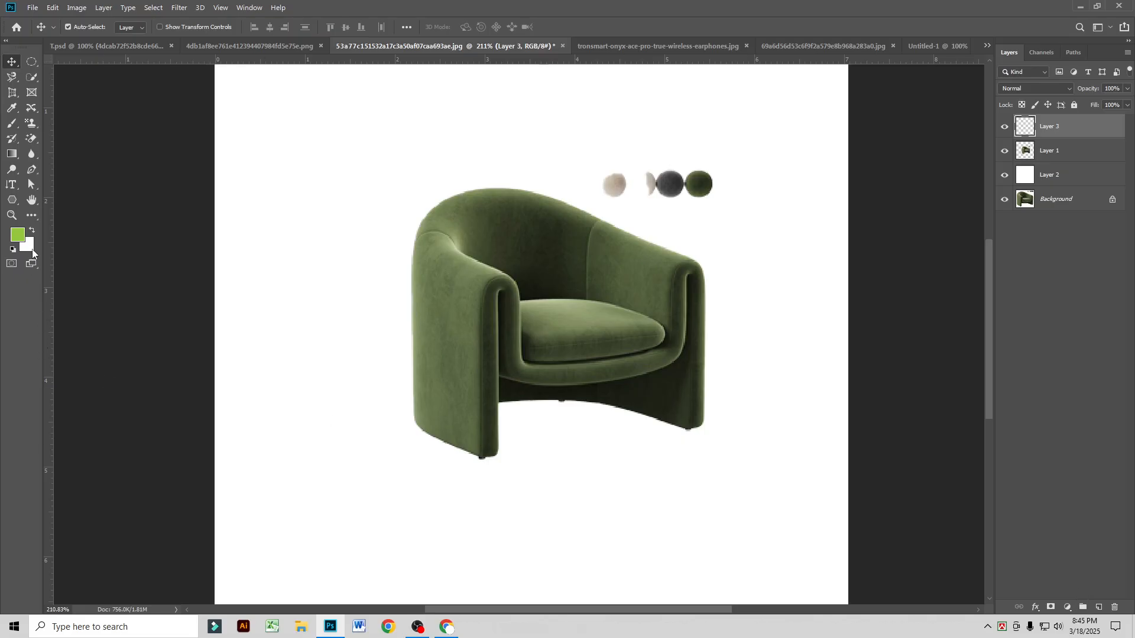
{"action": "key", "text": "ctrl+BackSpace"}
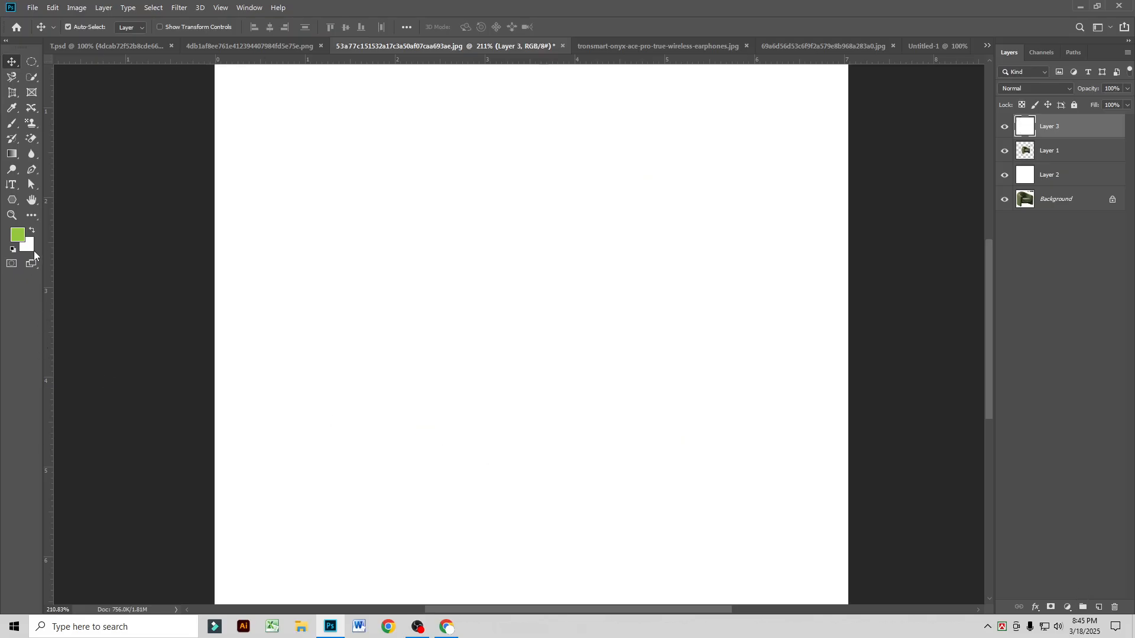
{"action": "key", "text": "alt+BackSpace"}
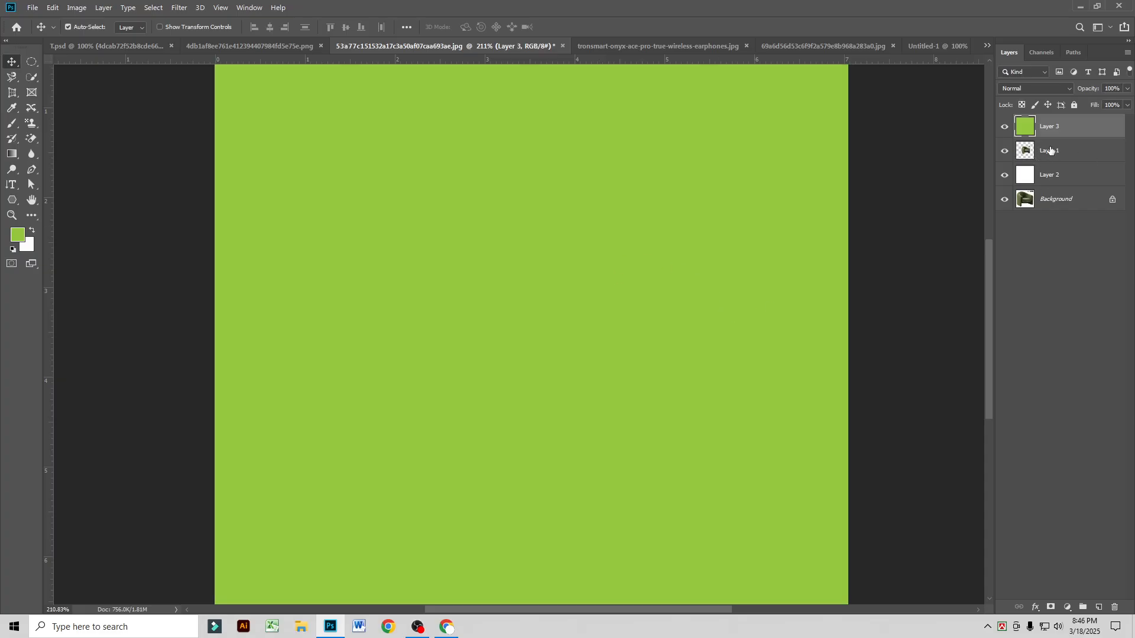
Step: Reorder the layers so the armchair is on top, with white Layer 2 below it and green Layer 3 under that
{"action": "left_click_drag", "start_coordinate": [1058, 151], "coordinate": [1055, 125]}
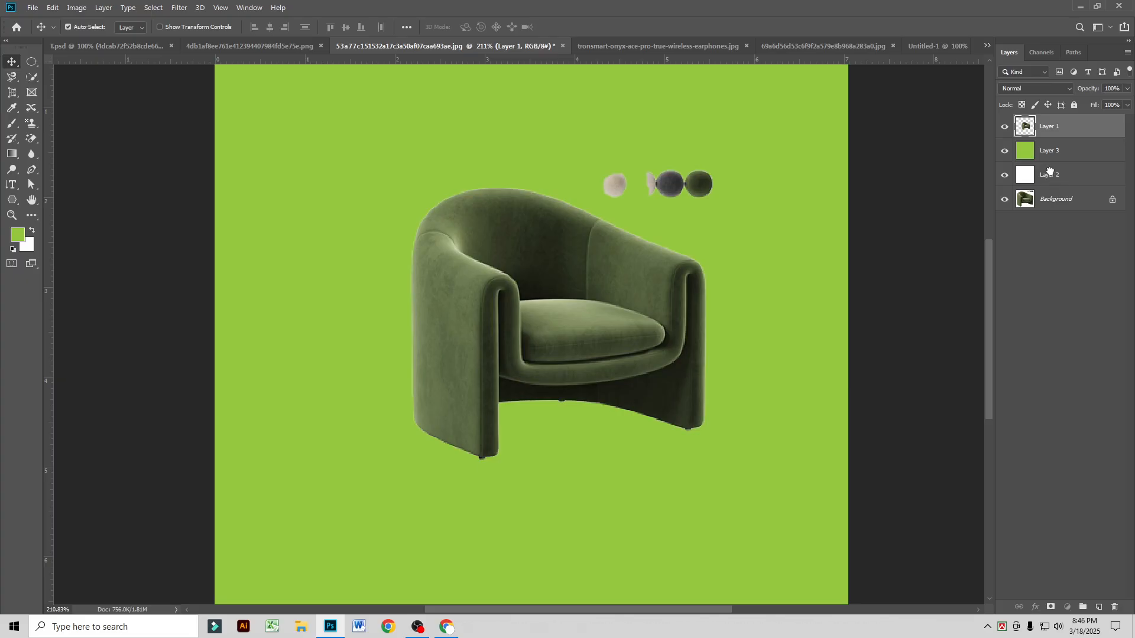
{"action": "mouse_move", "coordinate": [1056, 147]}
{"action": "left_mouse_down"}
{"action": "mouse_move", "coordinate": [1060, 156]}
{"action": "mouse_move", "coordinate": [1056, 145]}
{"action": "left_mouse_up"}
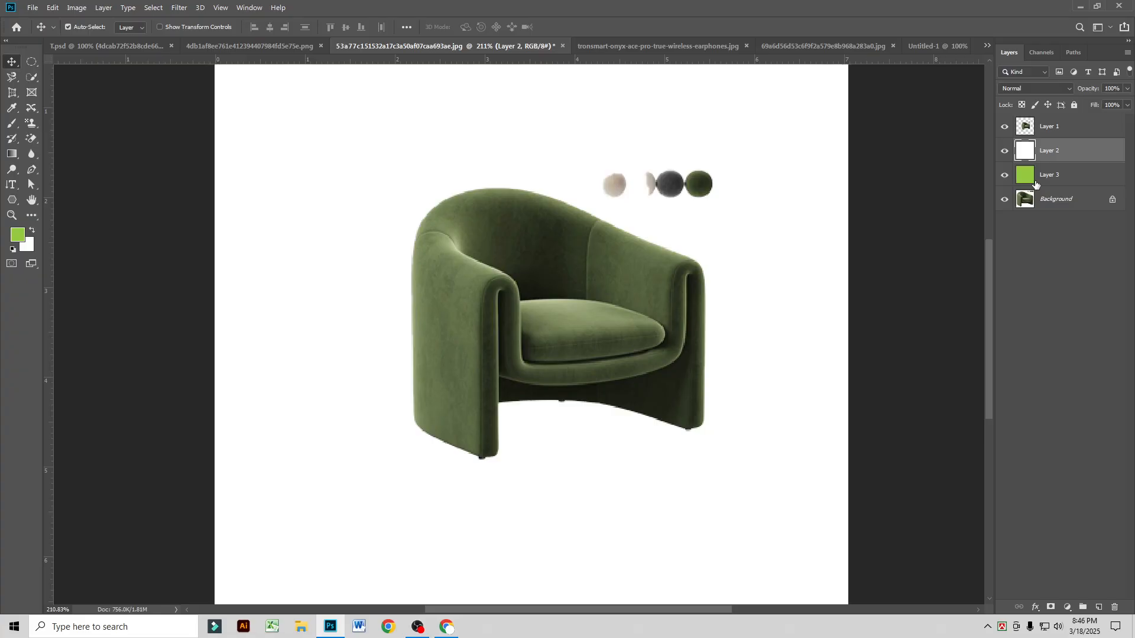
Step: Slide the white, armchair and green layers to the left to expose the layers stacked beneath them
{"action": "left_click_drag", "start_coordinate": [679, 233], "coordinate": [475, 233]}
{"action": "left_click_drag", "start_coordinate": [547, 291], "coordinate": [405, 291]}
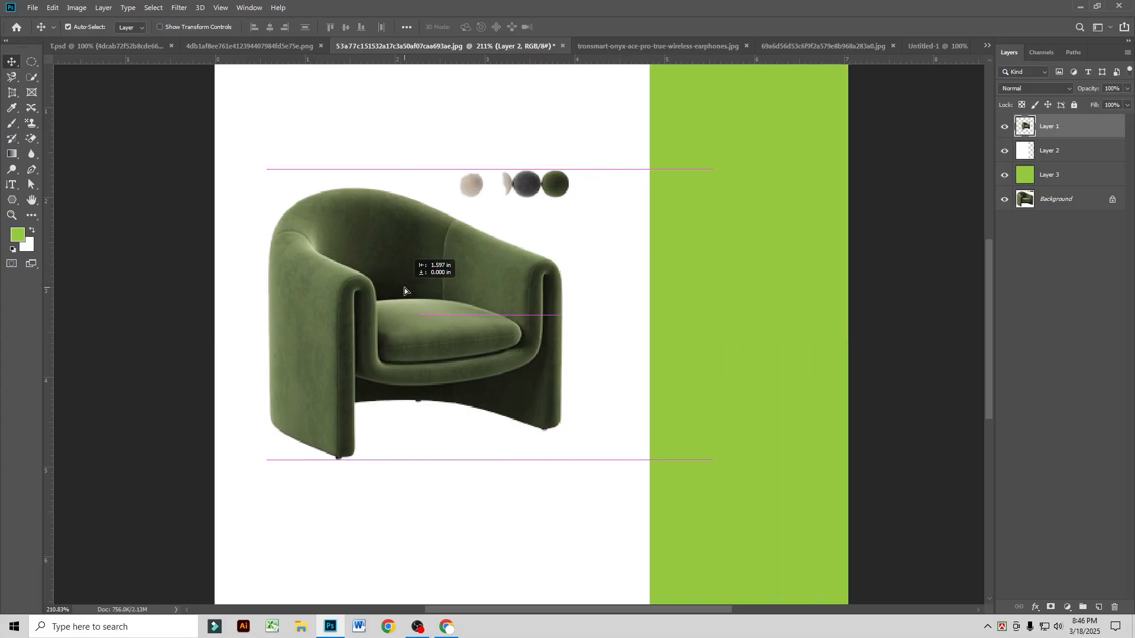
{"action": "left_click_drag", "start_coordinate": [790, 286], "coordinate": [665, 285]}
{"action": "left_click_drag", "start_coordinate": [589, 295], "coordinate": [500, 303]}
{"action": "left_click_drag", "start_coordinate": [494, 307], "coordinate": [376, 307]}
Step: Select the Background layer, then shift the green, white and armchair layers partway back to the right
{"action": "left_click", "coordinate": [1056, 207]}
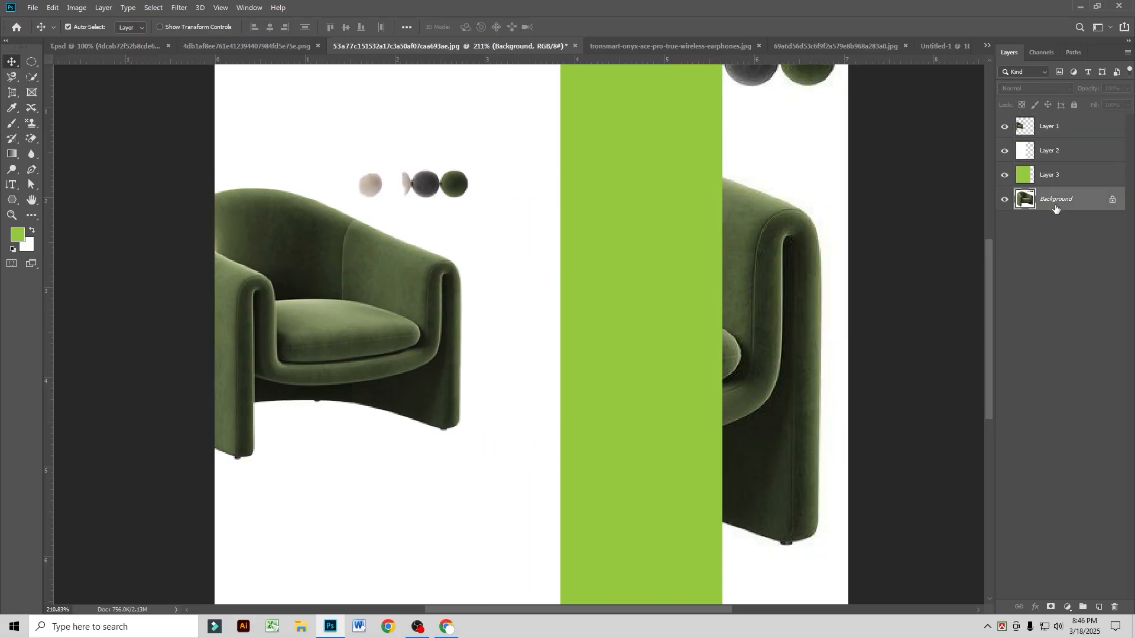
{"action": "left_click_drag", "start_coordinate": [726, 261], "coordinate": [776, 261]}
{"action": "left_click", "coordinate": [1060, 152]}
{"action": "left_click_drag", "start_coordinate": [500, 259], "coordinate": [615, 258]}
{"action": "left_click_drag", "start_coordinate": [361, 297], "coordinate": [504, 305]}
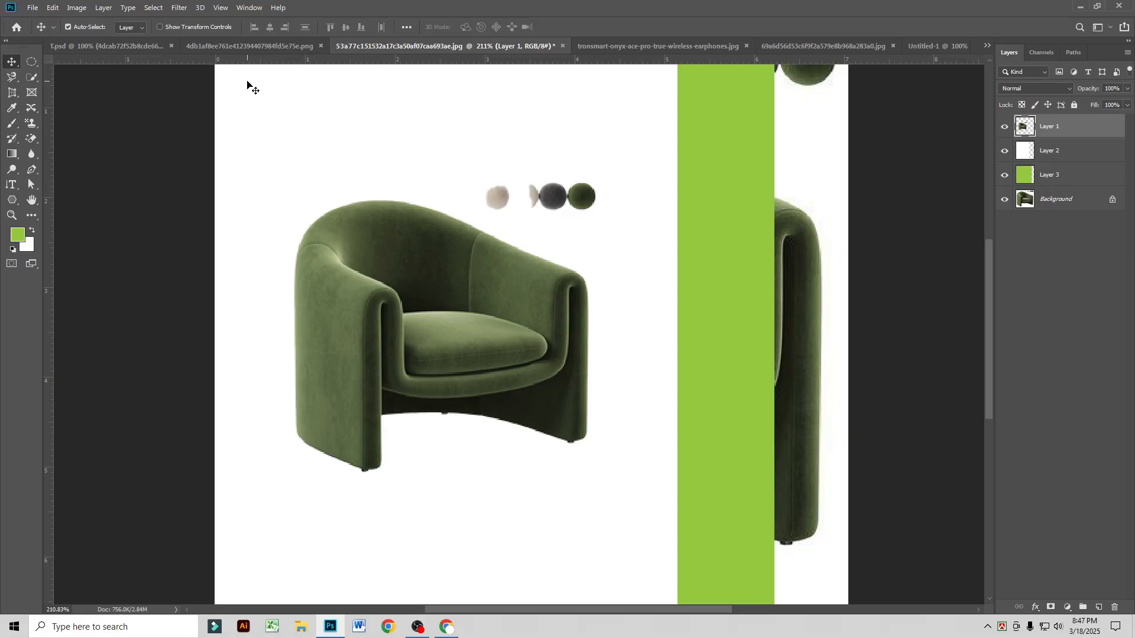
Step: Move the green and white layers back over the whole page and return the armchair to the middle
{"action": "left_click_drag", "start_coordinate": [719, 193], "coordinate": [837, 205]}
{"action": "left_click_drag", "start_coordinate": [595, 225], "coordinate": [765, 218]}
{"action": "left_click_drag", "start_coordinate": [487, 315], "coordinate": [611, 319]}
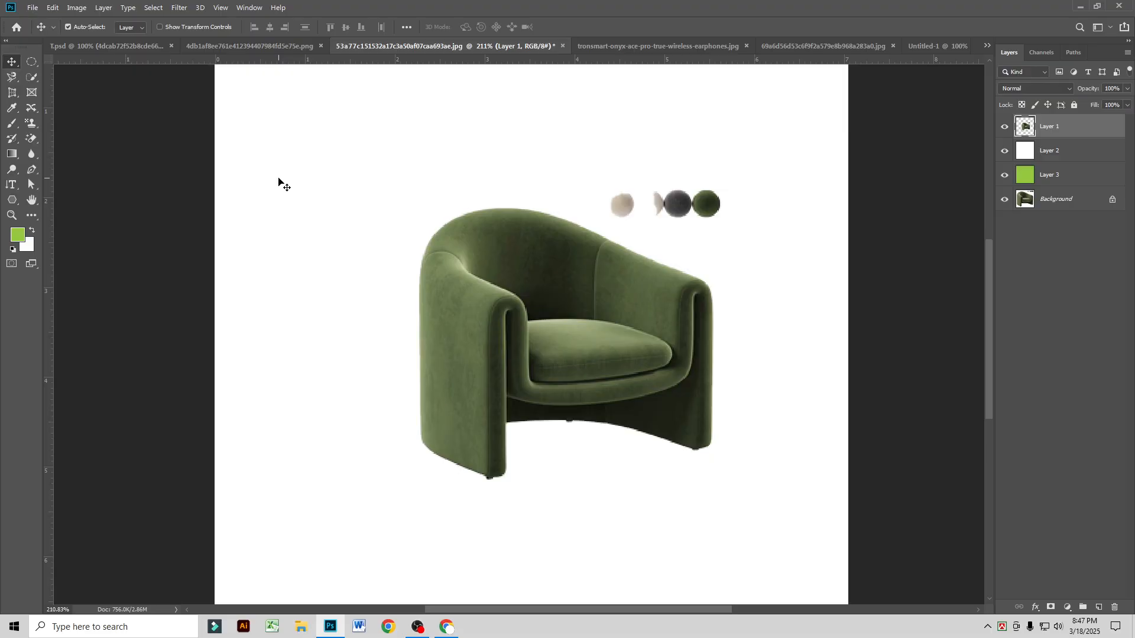
{"action": "scroll", "coordinate": [290, 181], "scroll_direction": "down", "scroll_amount": 1}
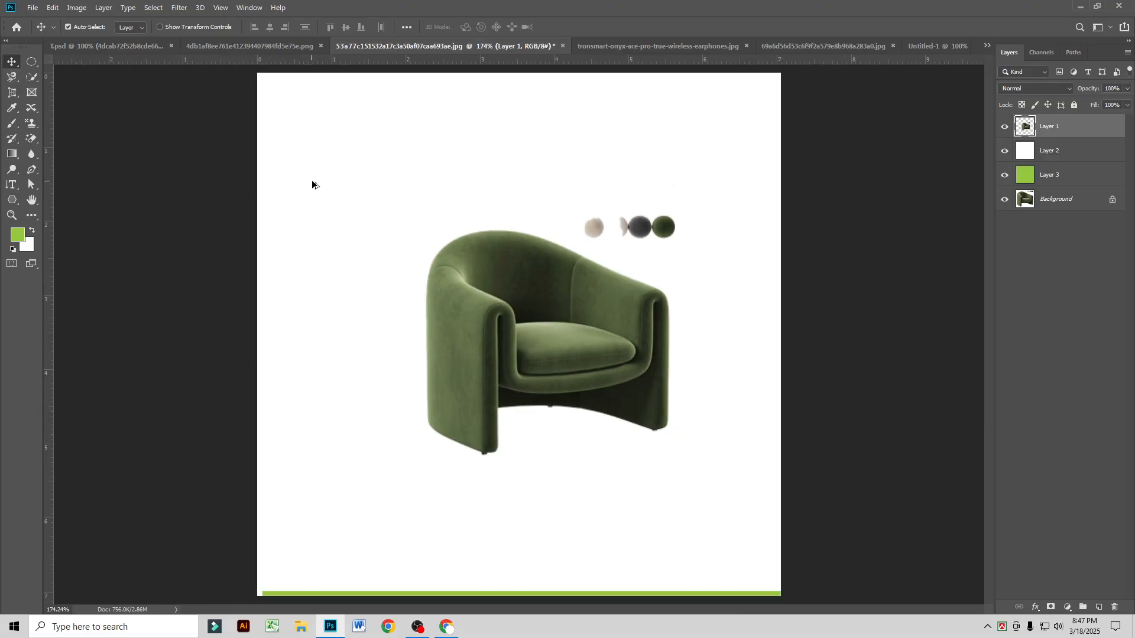
{"action": "left_click_drag", "start_coordinate": [350, 190], "coordinate": [354, 205]}
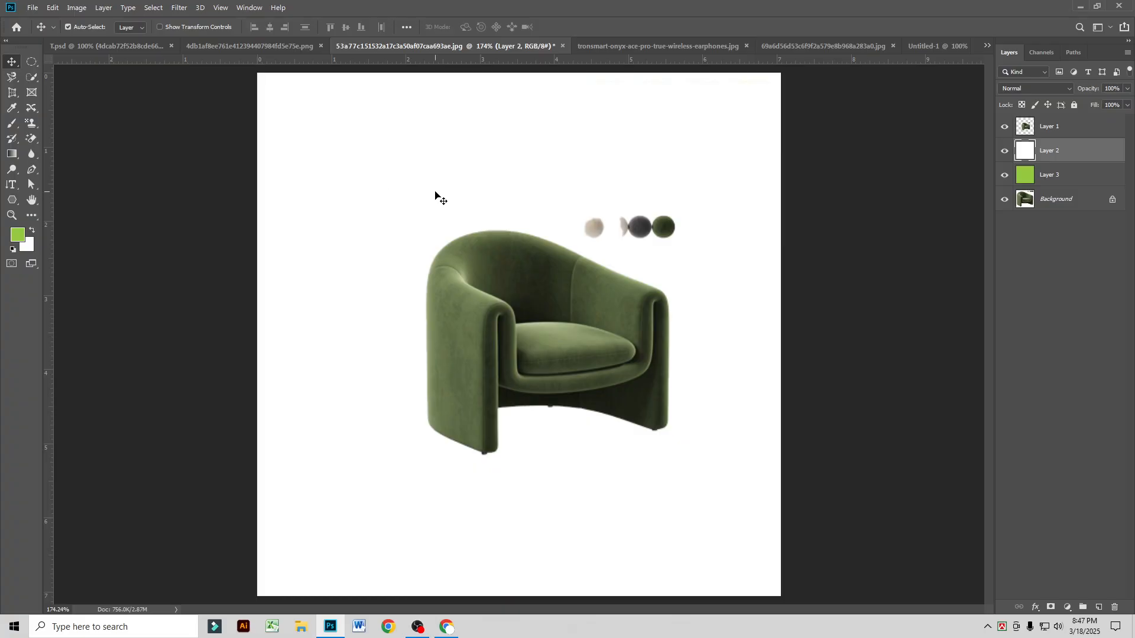